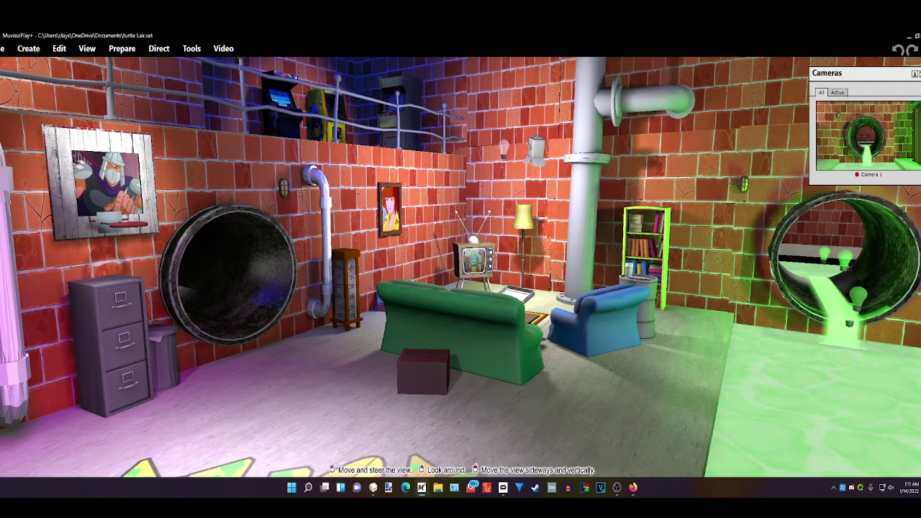
- Look around the turtle lair set, from the sofa area to the turtle face mural above the orange rug
middle_click_drag(461, 288, 505, 312)
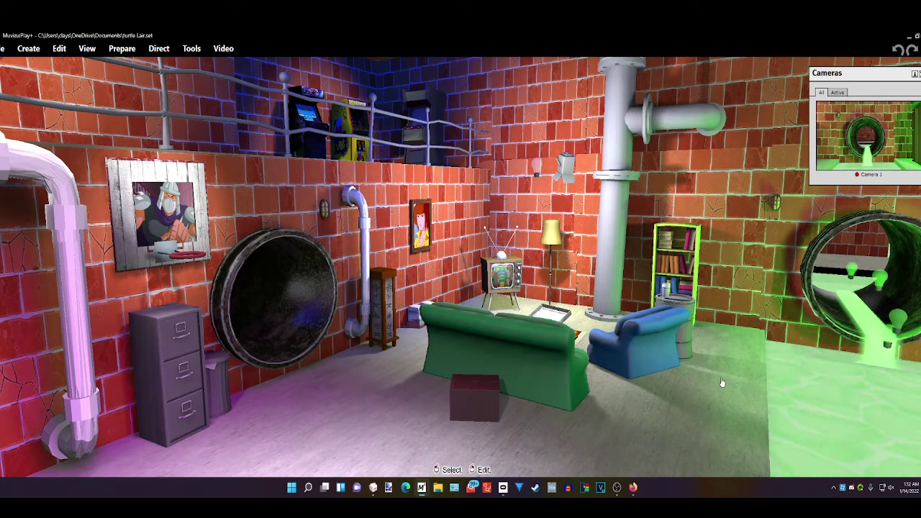
right_click_drag(715, 385, 914, 366)
right_click_drag(460, 288, 712, 288)
middle_click_drag(461, 288, 506, 278)
right_click_drag(460, 288, 43, 315)
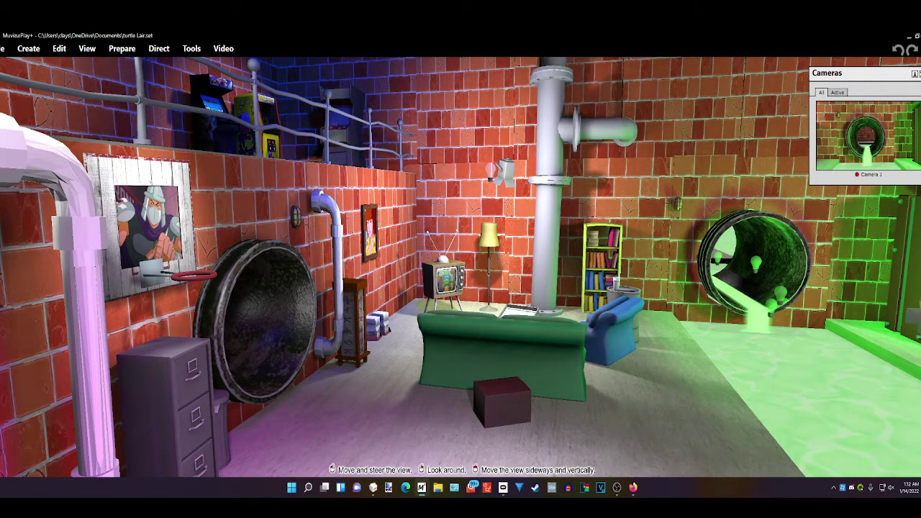
right_click_drag(460, 259, 779, 256)
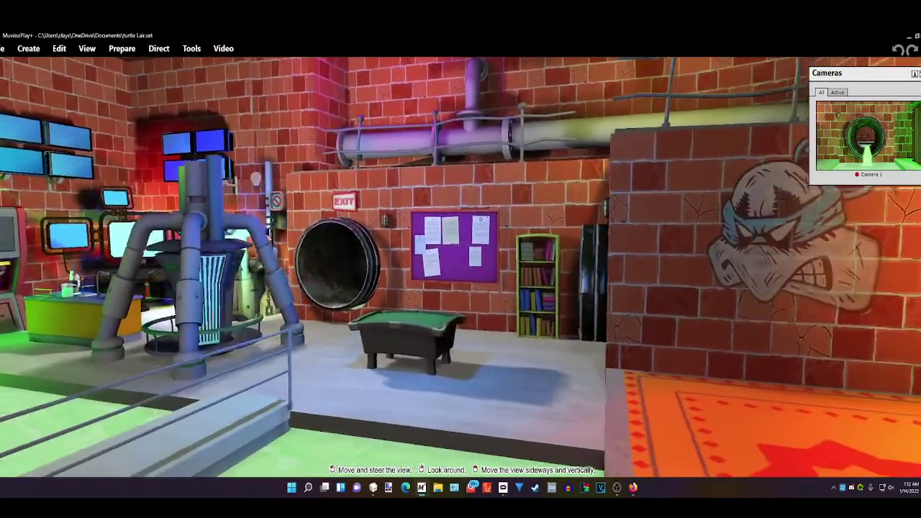
key("Right")
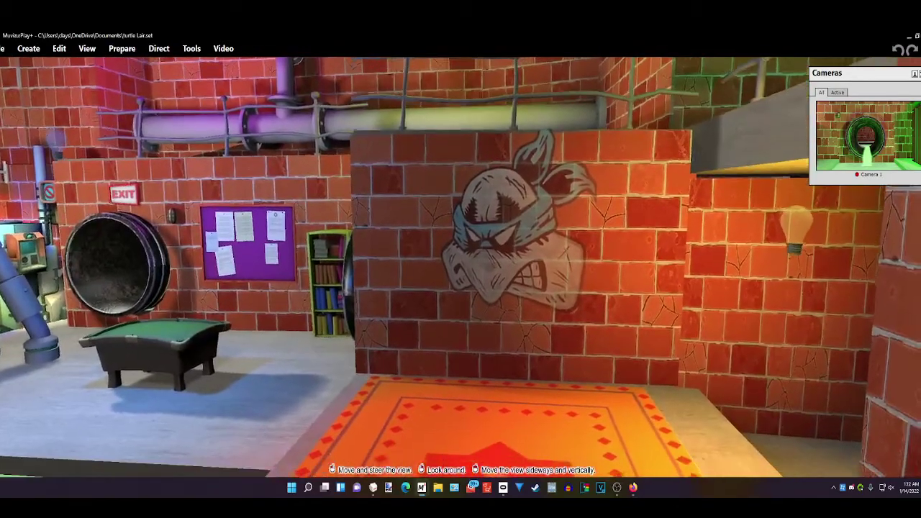
left_click_drag(664, 431, 664, 381)
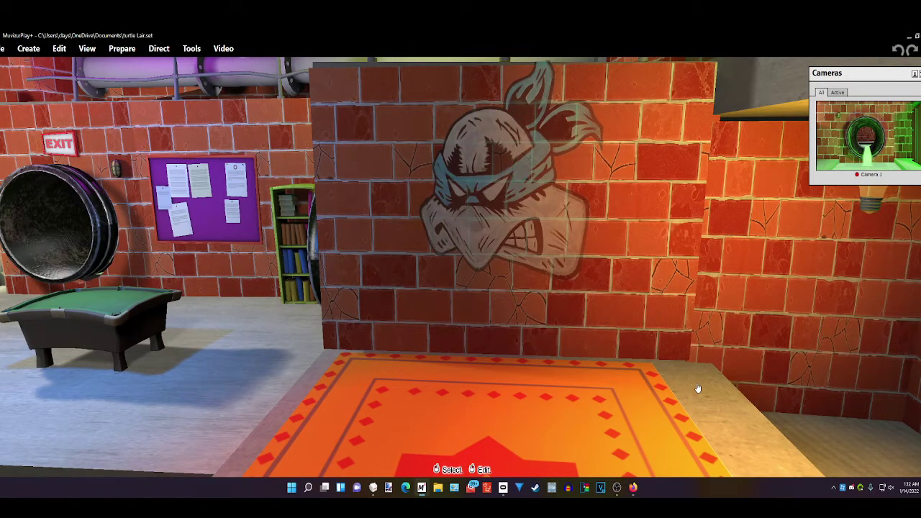
key("Down")
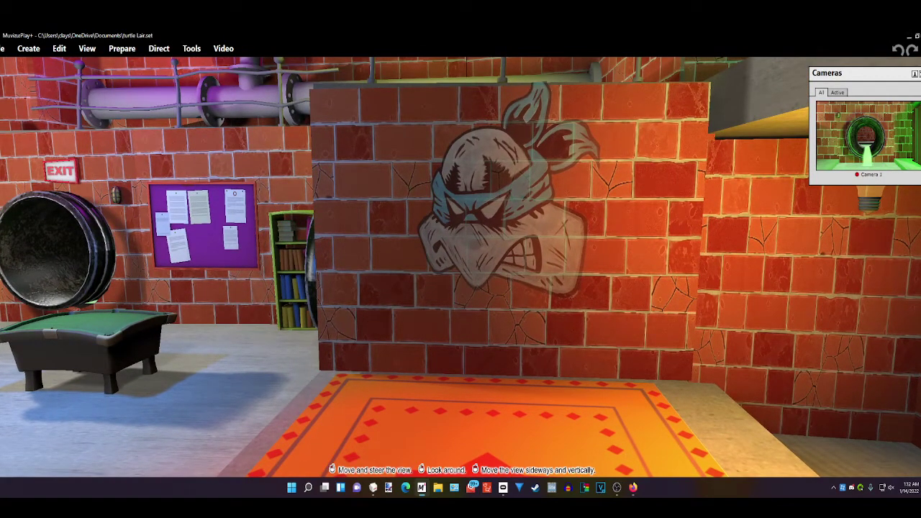
- Create the dark-haired Boy character from the characters library and close the library
left_click(23, 53)
left_click(23, 67)
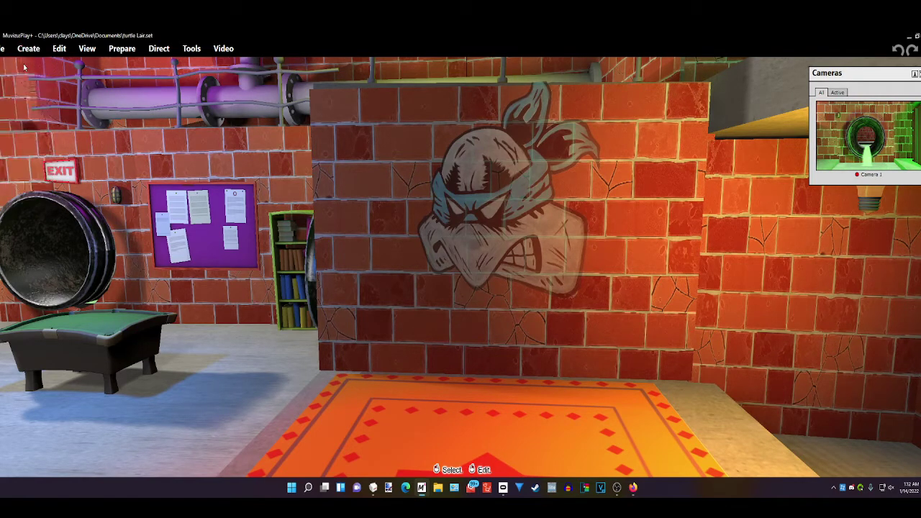
left_click_drag(90, 73, 468, 140)
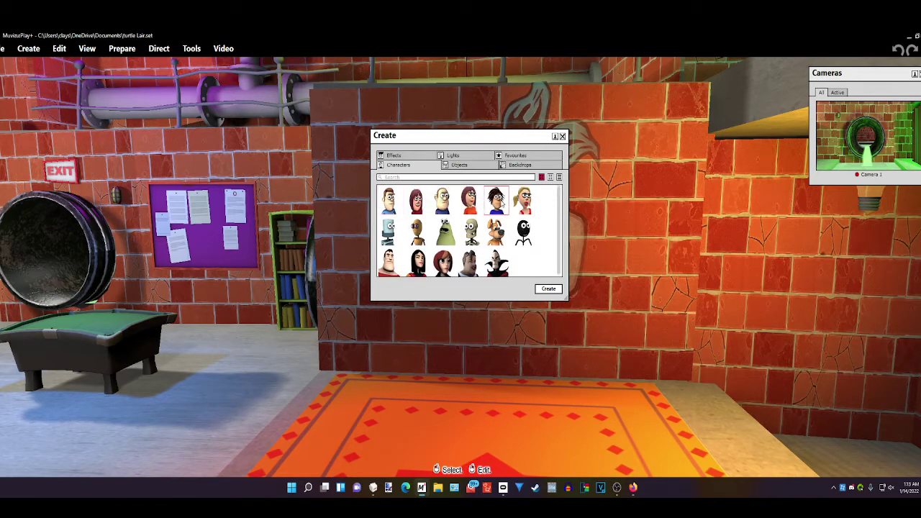
left_click(529, 203)
middle_click_drag(581, 395, 589, 414)
left_click_drag(590, 413, 590, 442)
left_click_drag(577, 345, 580, 396)
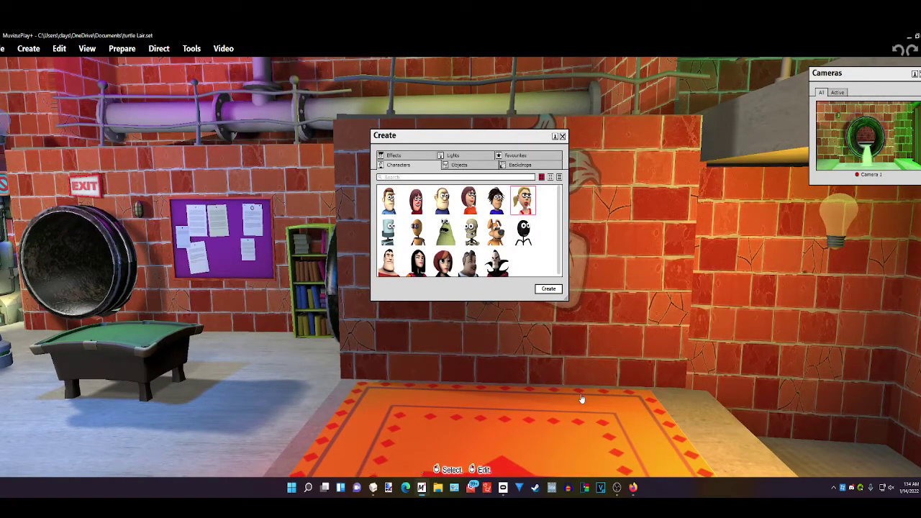
left_click(497, 205)
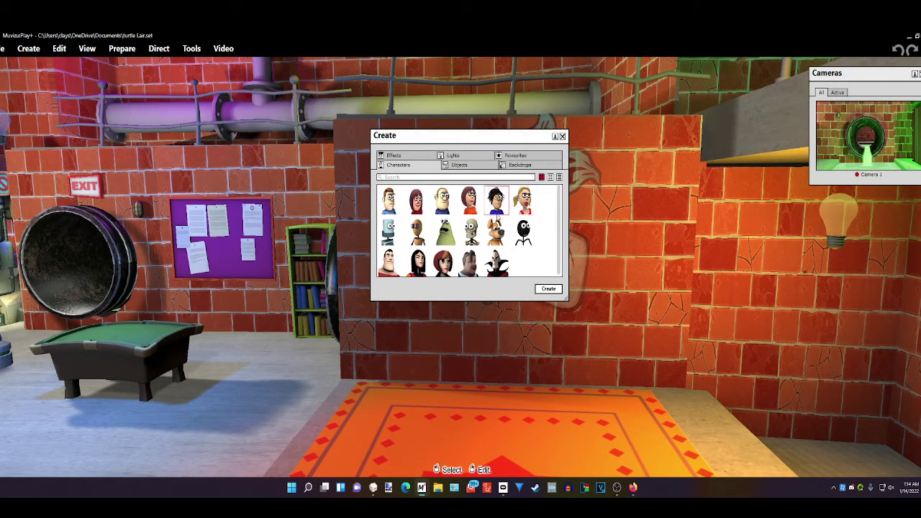
left_click(539, 288)
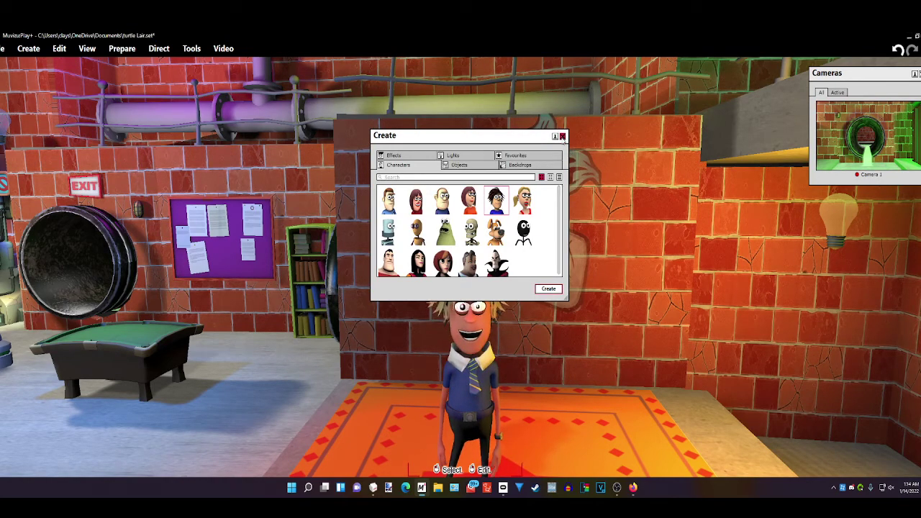
left_click(562, 136)
- Move the boy character sideways across the orange rug so it stands in front of the mural
middle_click_drag(460, 259, 493, 221)
left_click_drag(494, 220, 493, 202)
left_click_drag(460, 259, 460, 238)
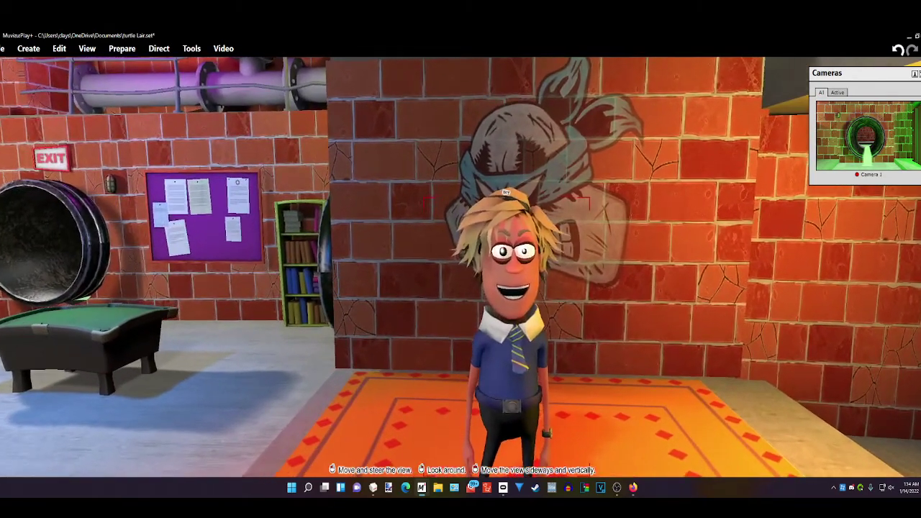
right_click_drag(460, 259, 444, 310)
key("Up")
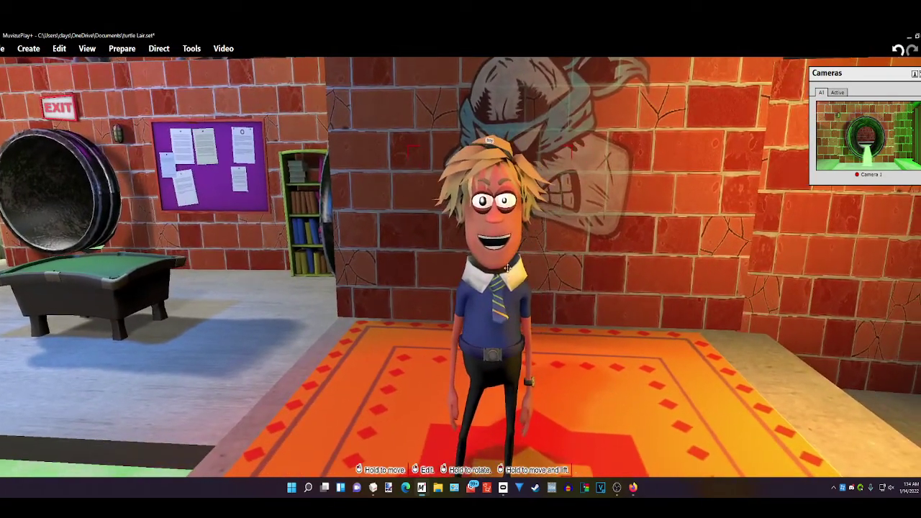
left_click_drag(536, 288, 561, 314)
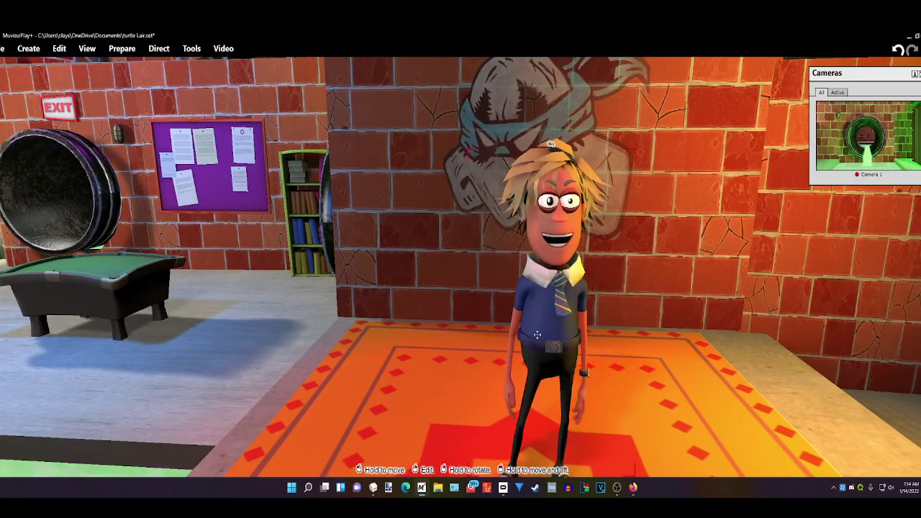
right_click_drag(561, 315, 553, 291)
- Open the boy character for editing and remove its hair
right_click(552, 291)
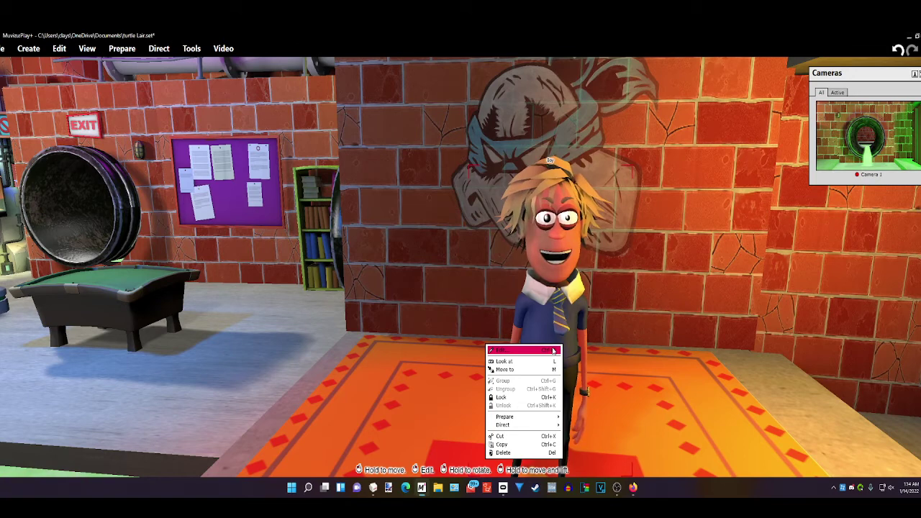
left_click(554, 311)
right_click(547, 330)
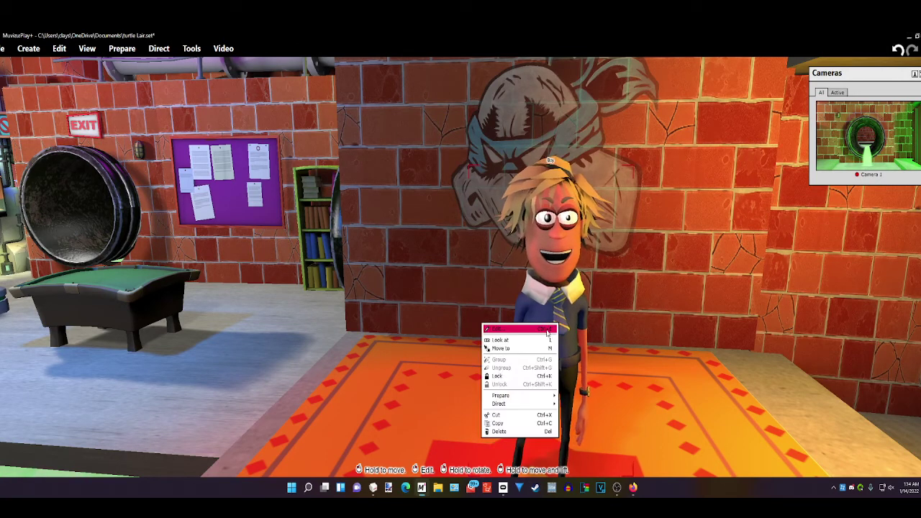
left_click(540, 329)
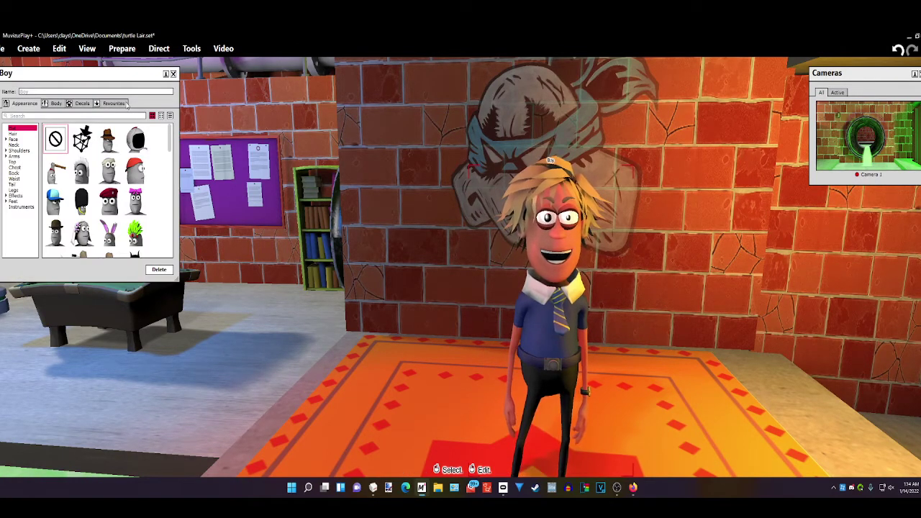
left_click_drag(120, 78, 379, 212)
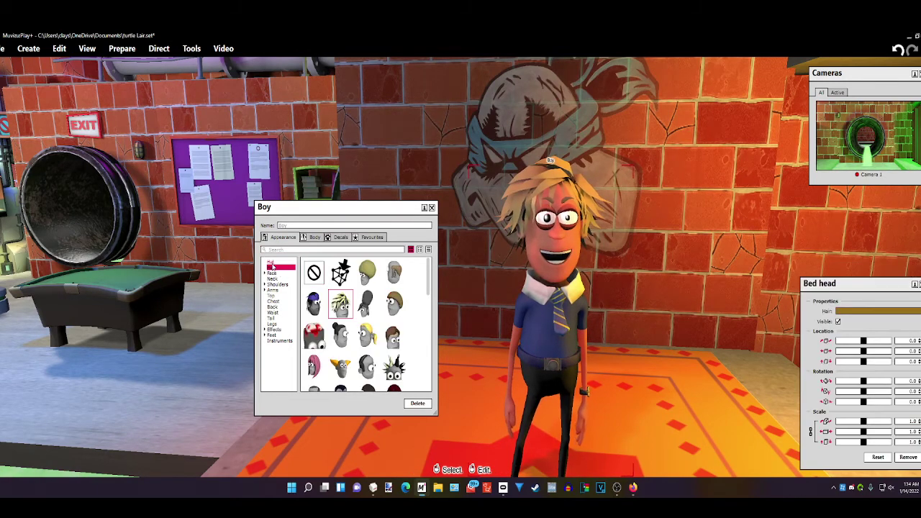
left_click(314, 273)
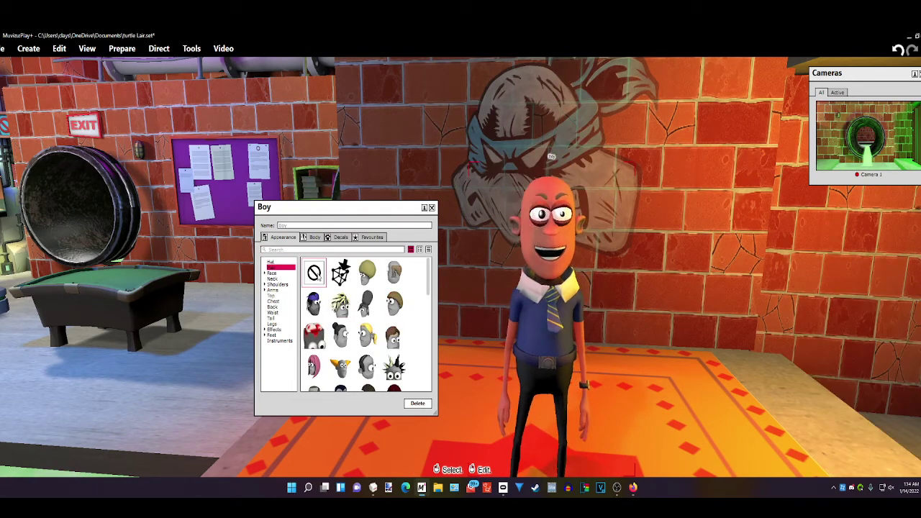
- Remove the brows, eyes and ears from the boy's face
left_click(277, 273)
left_click(279, 278)
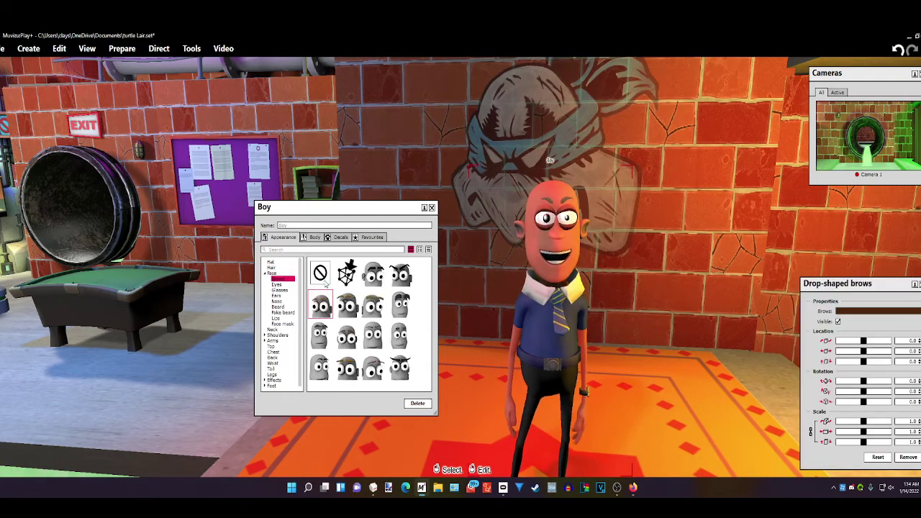
left_click(277, 284)
left_click(321, 273)
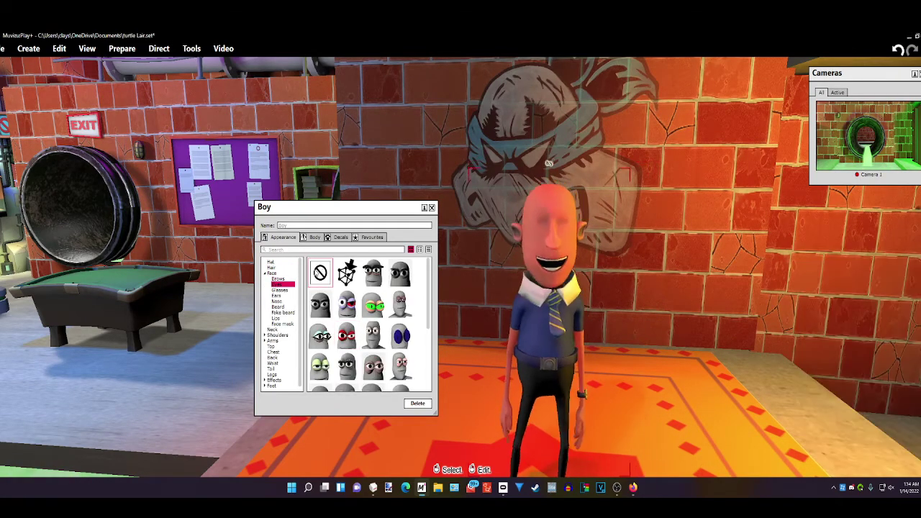
left_click(278, 296)
left_click(320, 272)
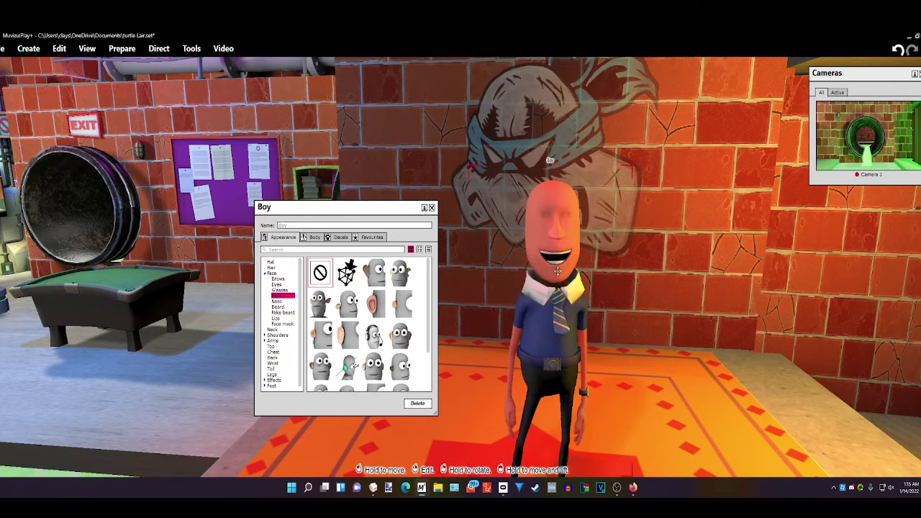
- Set the boy's Expressive value to 0% in the body properties
left_click(314, 237)
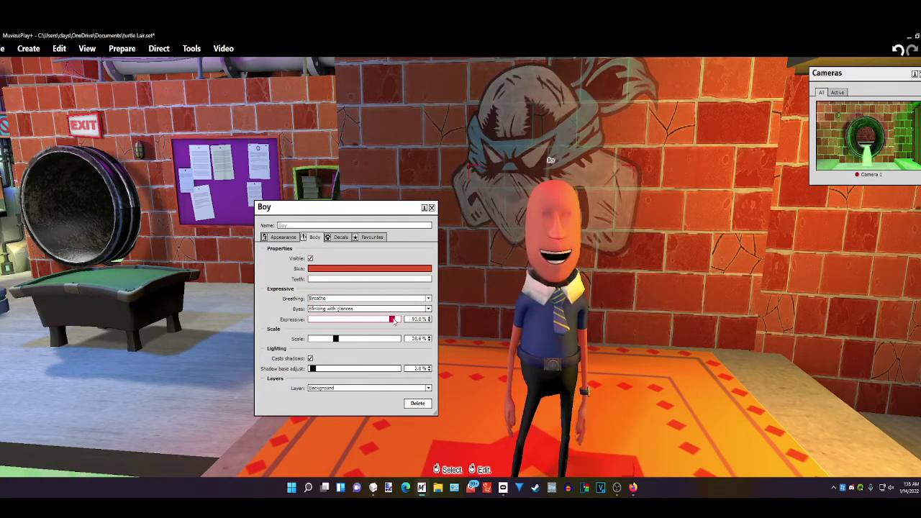
left_click_drag(393, 321, 311, 319)
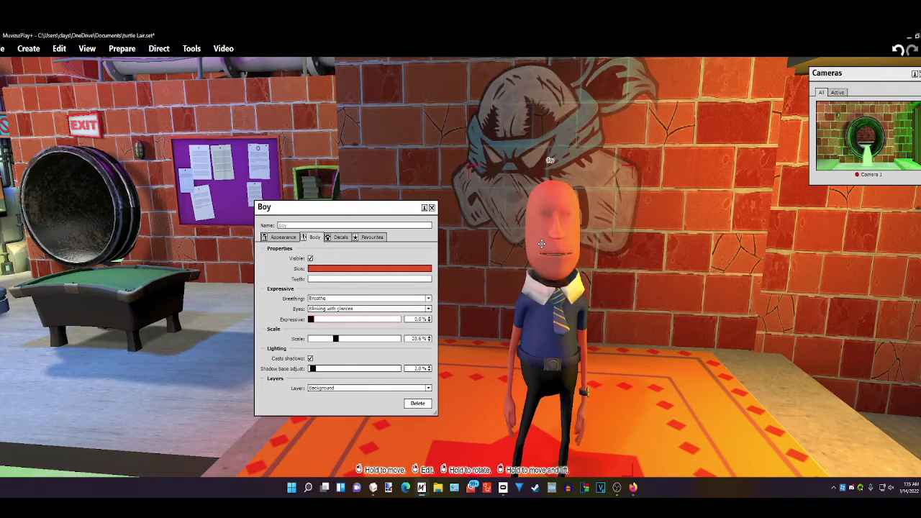
- Remove the boy's collar and tie, top and waist belt from its appearance
left_click(282, 237)
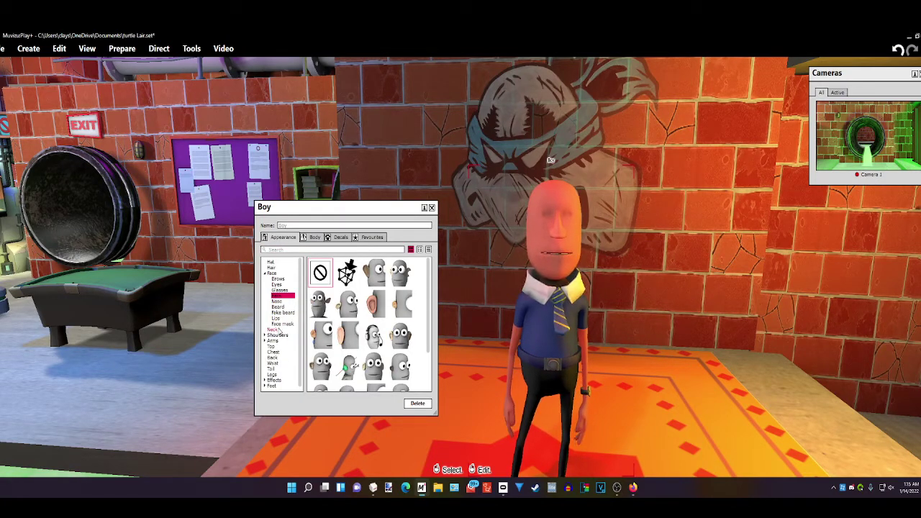
left_click(275, 329)
left_click(320, 272)
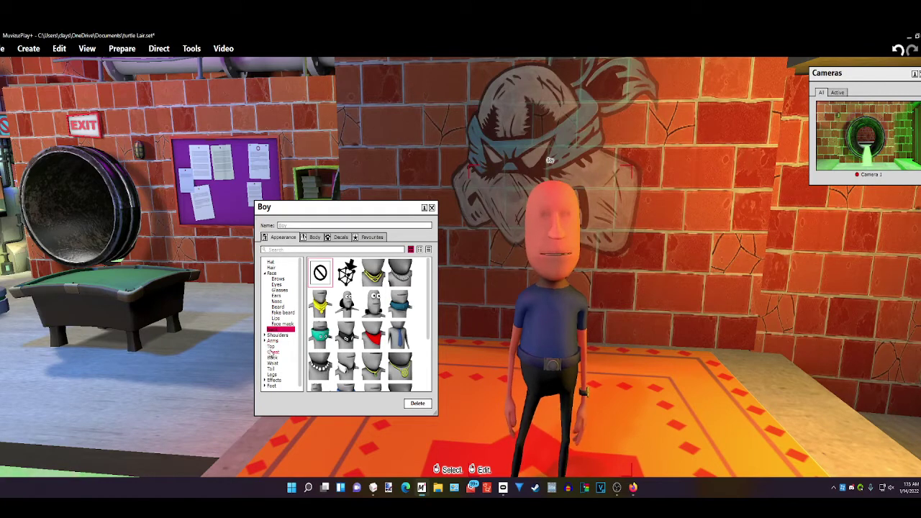
left_click(273, 347)
left_click(325, 281)
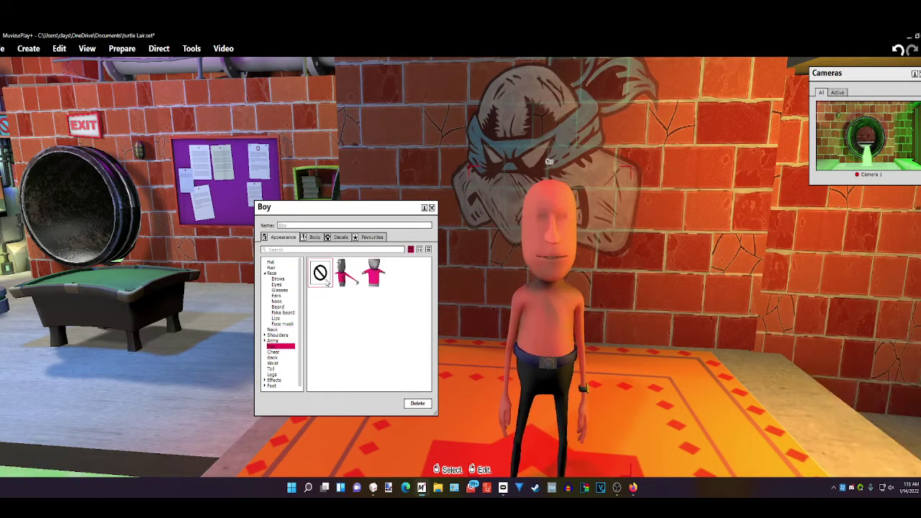
left_click(274, 362)
left_click(321, 281)
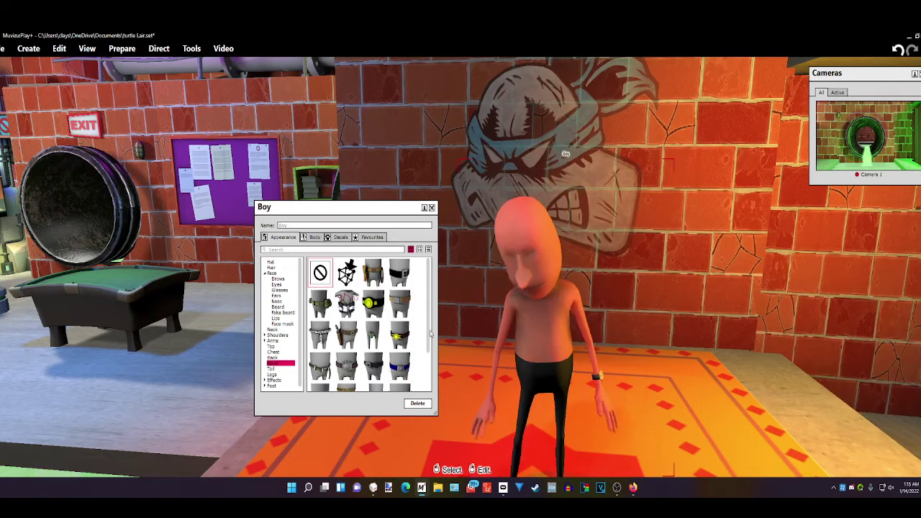
- Remove the watch from the boy's left arm and the trousers from its legs
left_click(273, 341)
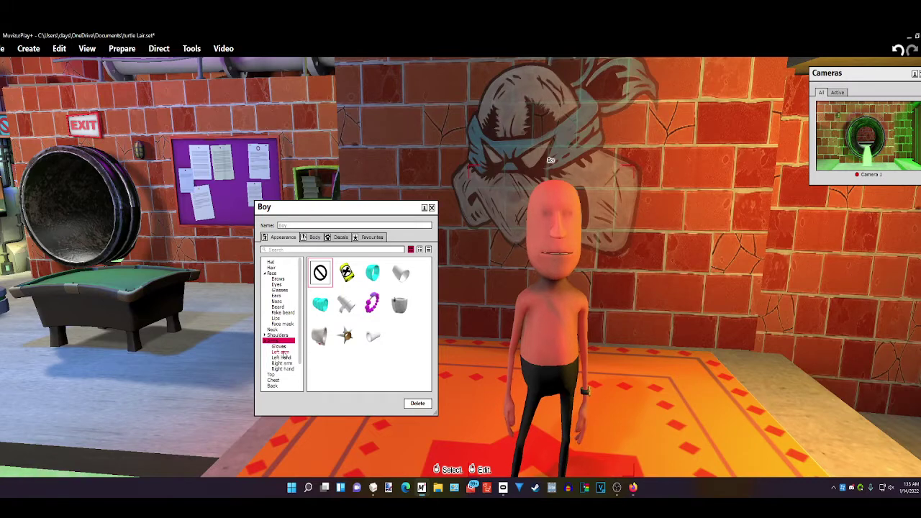
left_click(281, 352)
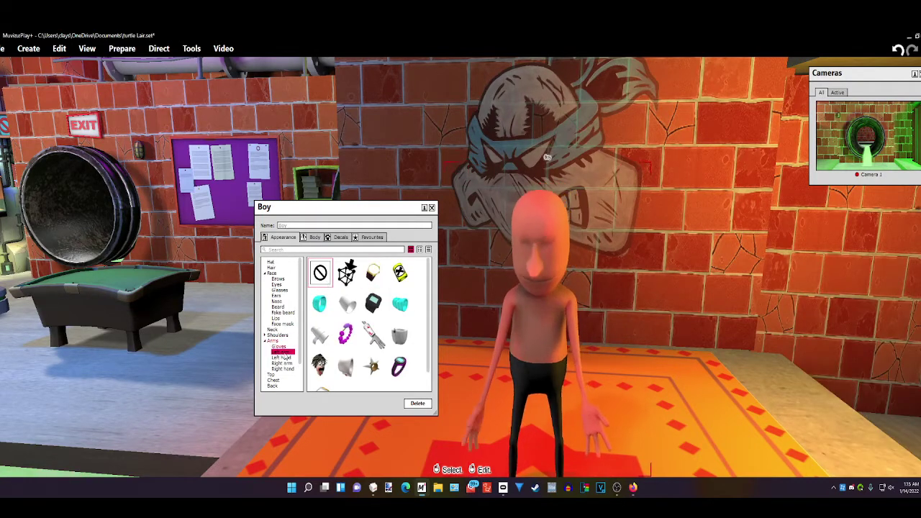
scroll(287, 346, "down", 2)
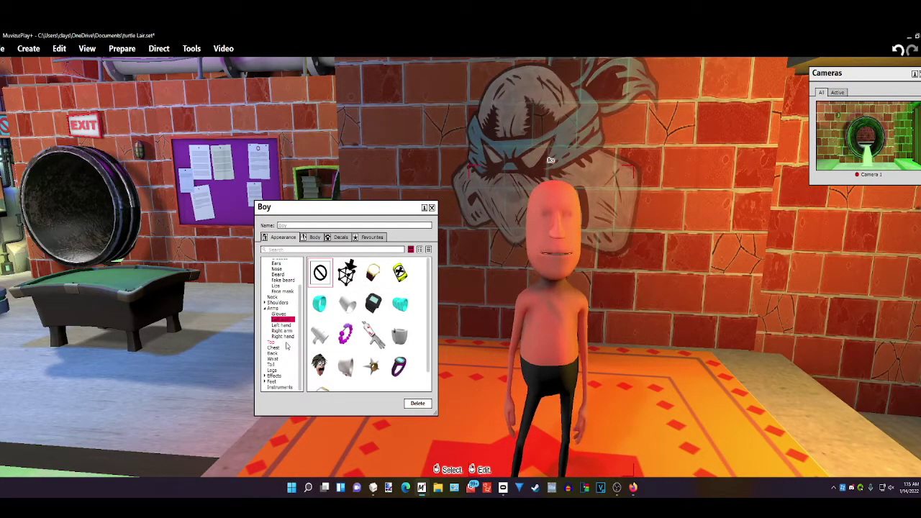
left_click(281, 370)
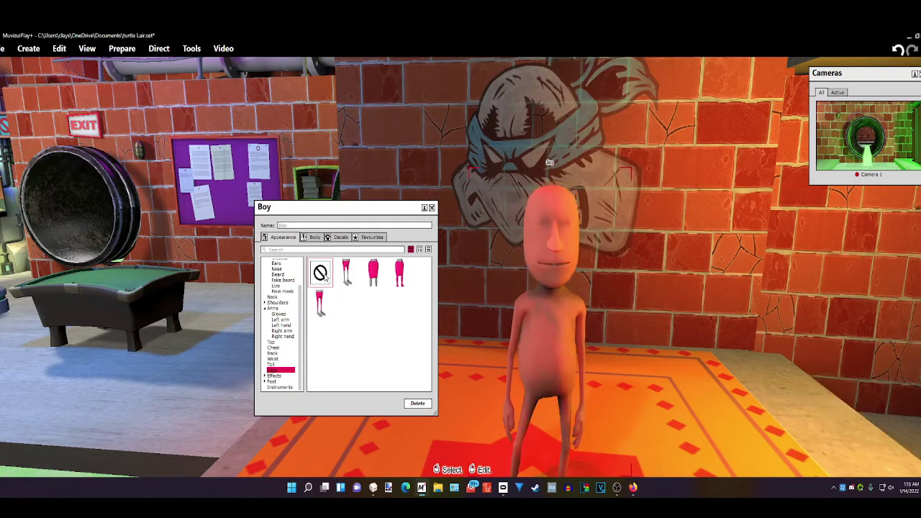
- Remove the Chunky laces from the boy's feet
right_click_drag(632, 386, 632, 468)
left_click_drag(524, 234, 511, 426)
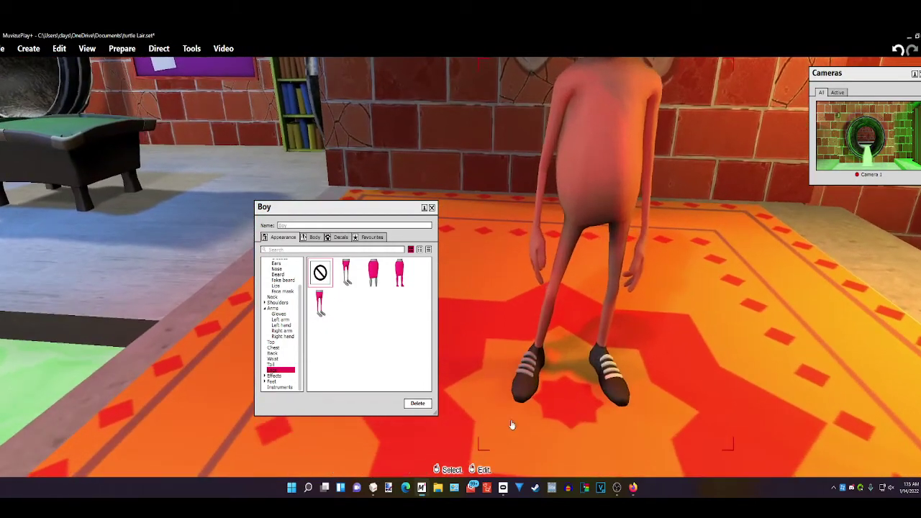
left_click(277, 382)
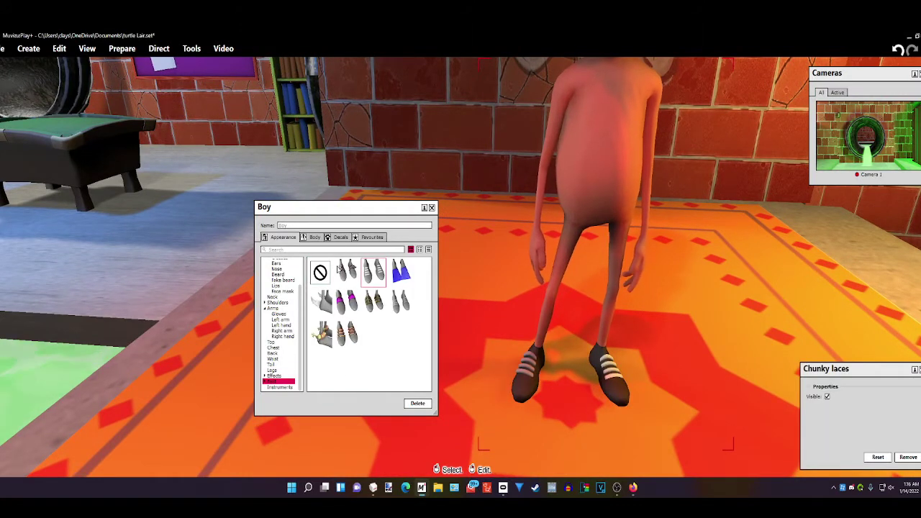
key("Delete")
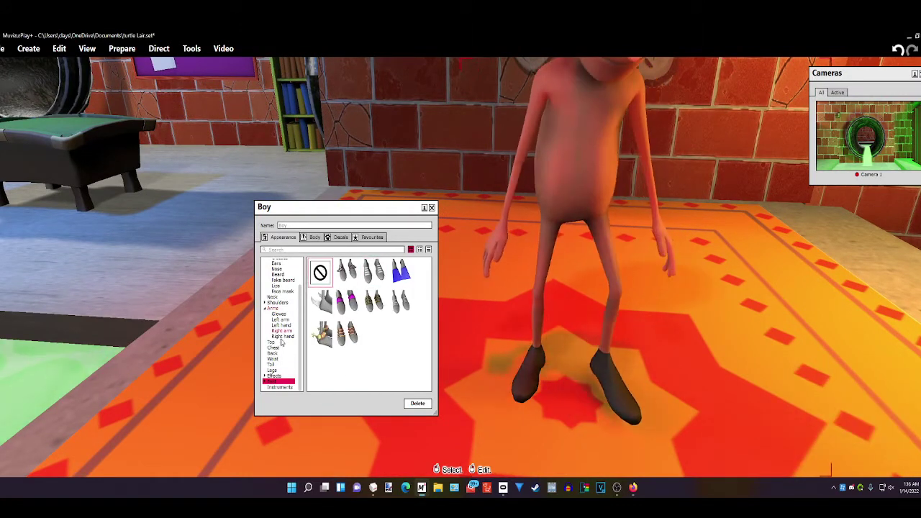
- Remove the shoes from the boy's feet in its appearance
left_click(266, 381)
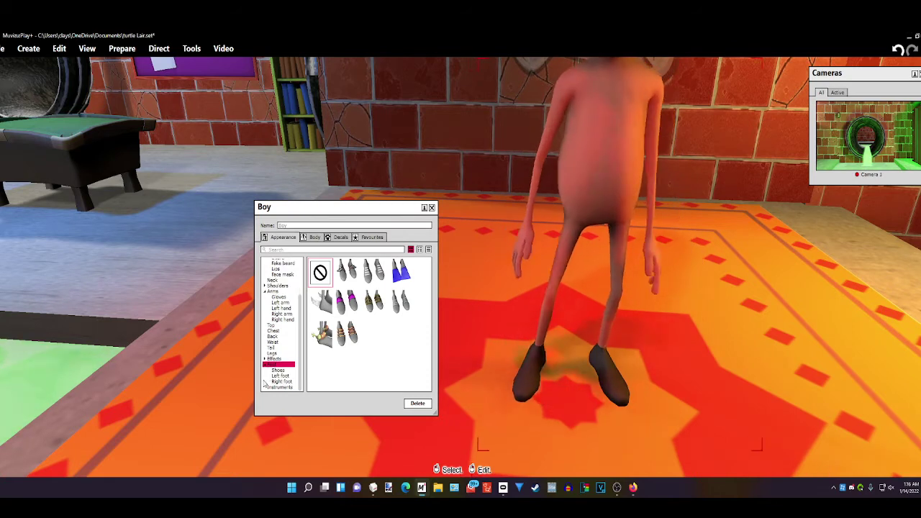
left_click(282, 370)
left_click(321, 274)
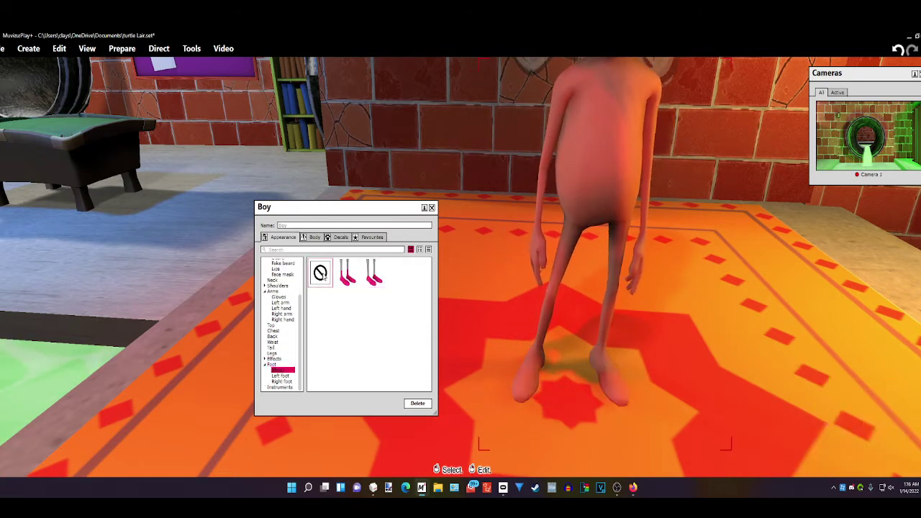
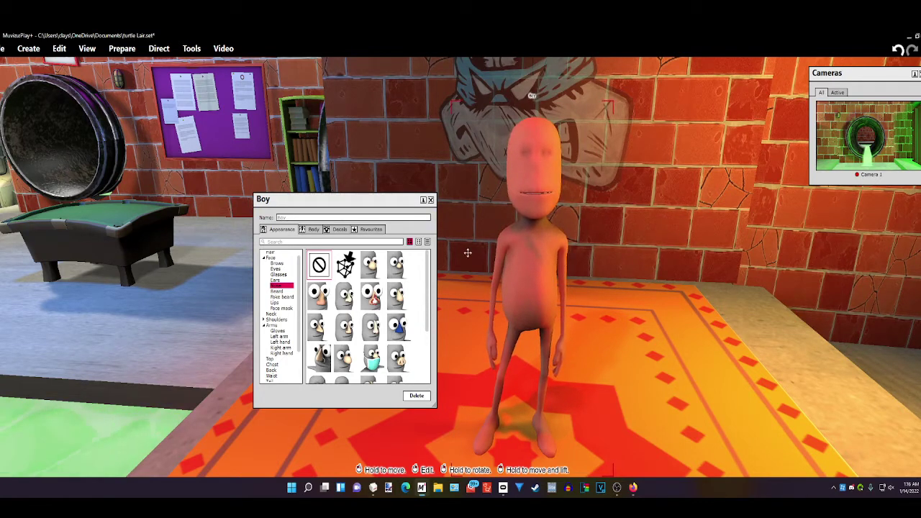
- Import the Body tEXTUR 2 image from the Teenage Mutant Ninja Turtles Character Set folder as the boy's custom texture
left_click(337, 230)
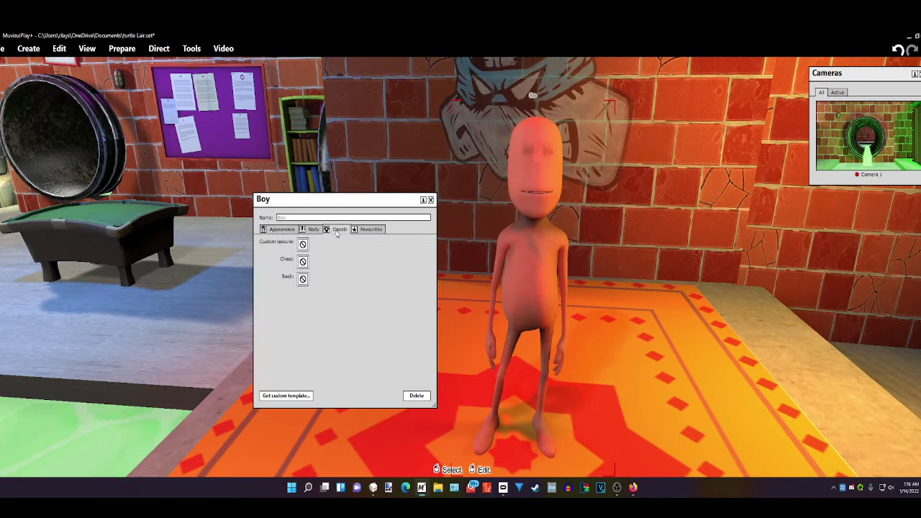
left_click(302, 245)
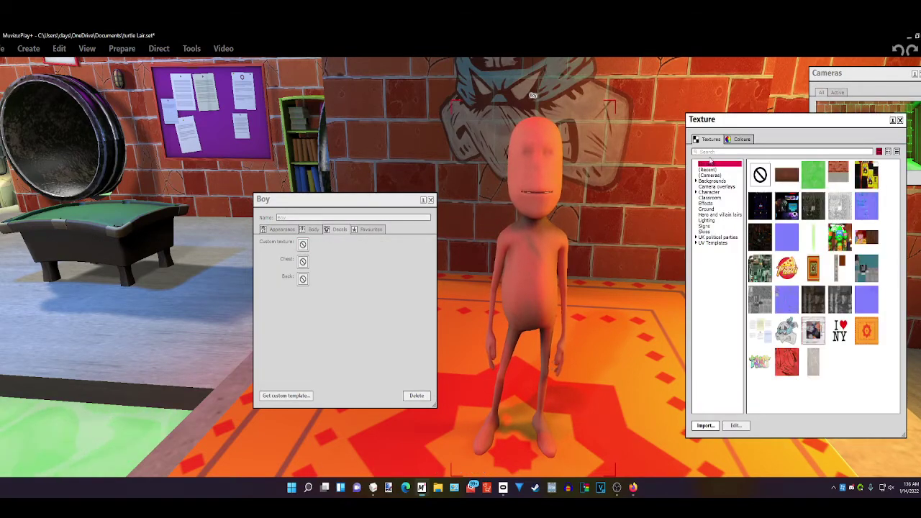
left_click_drag(764, 119, 675, 94)
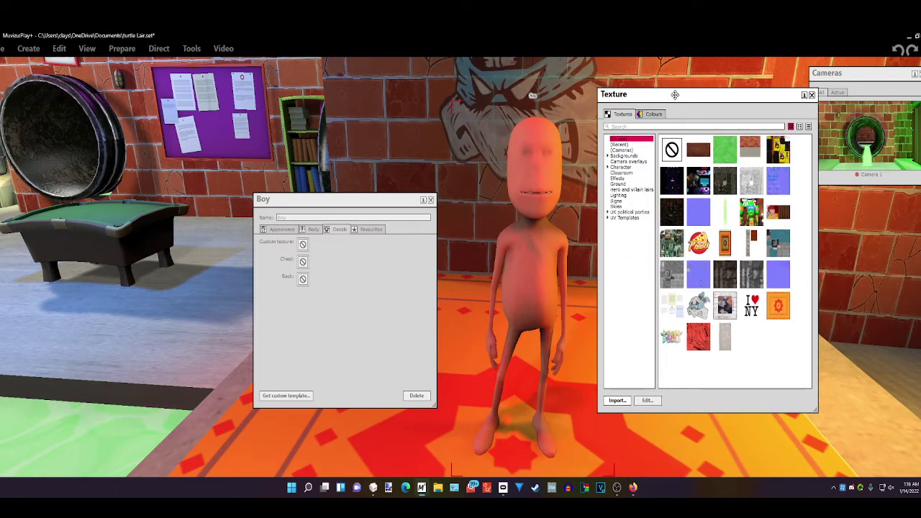
left_click(618, 401)
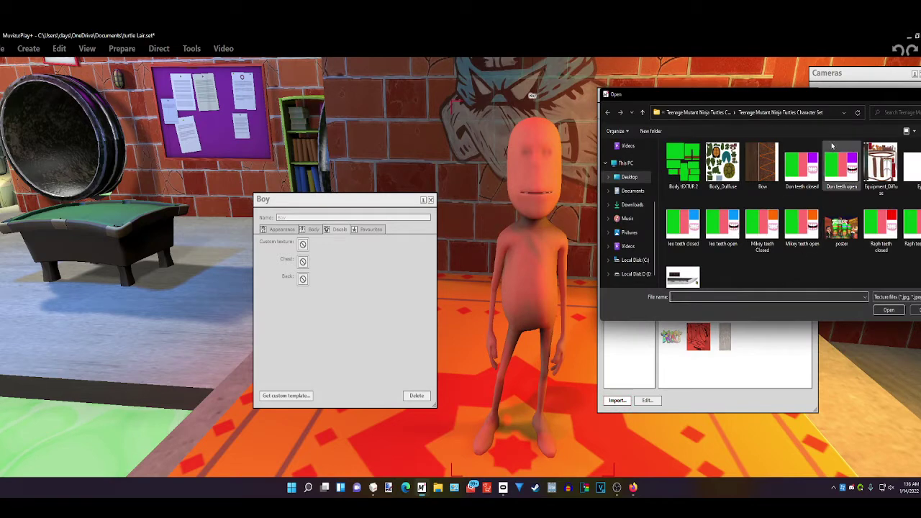
left_click_drag(788, 93, 677, 125)
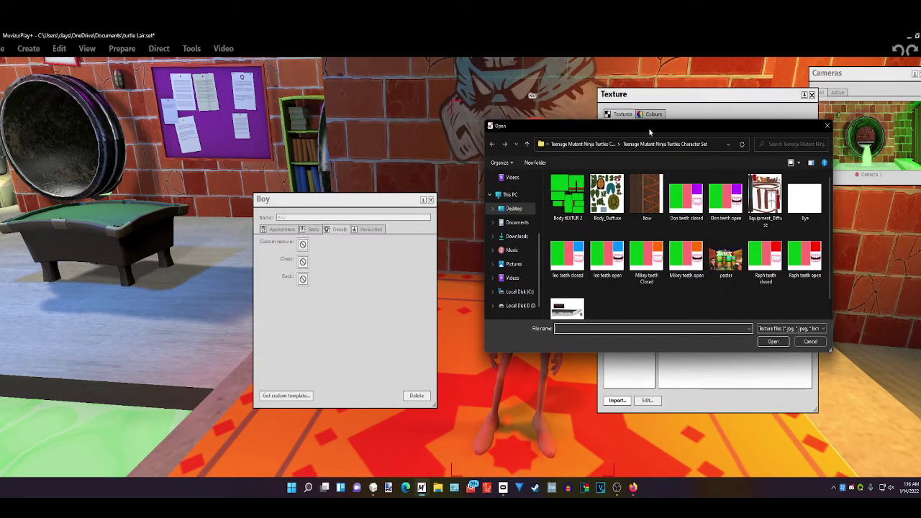
left_click_drag(648, 128, 674, 194)
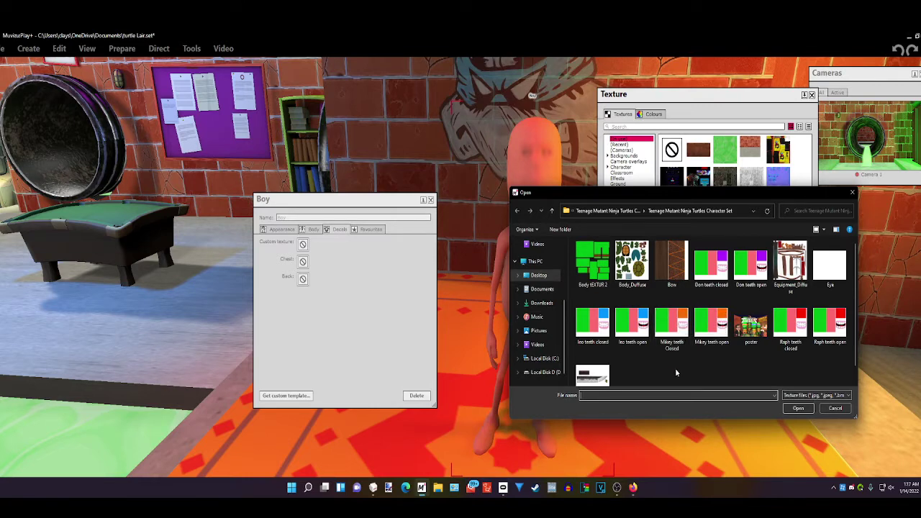
left_click(594, 270)
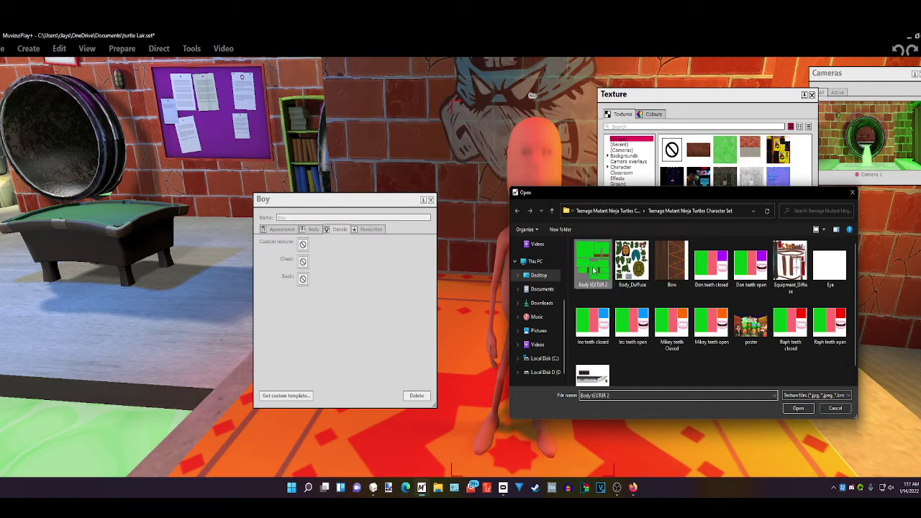
left_click(787, 410)
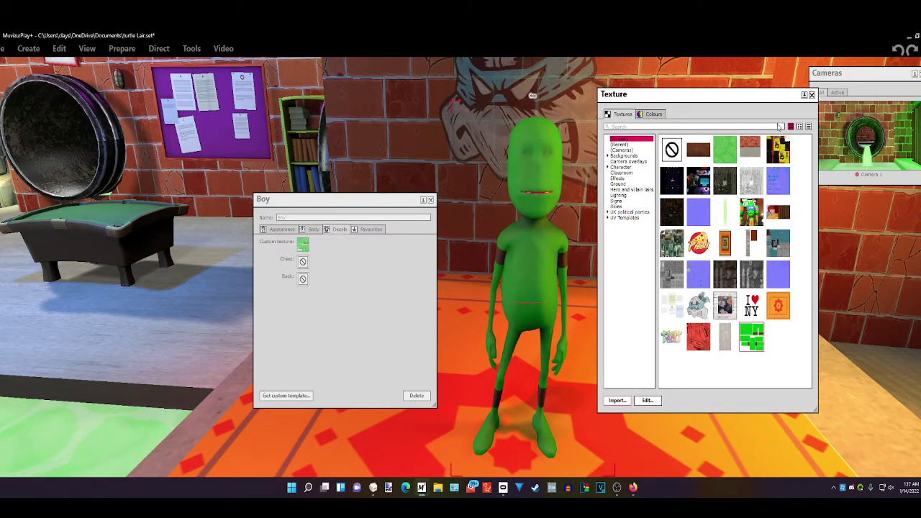
left_click(812, 94)
- Examine the textured boy by turning it around and back to face forward, and shift it slightly back on the rug
left_click_drag(653, 202, 627, 194)
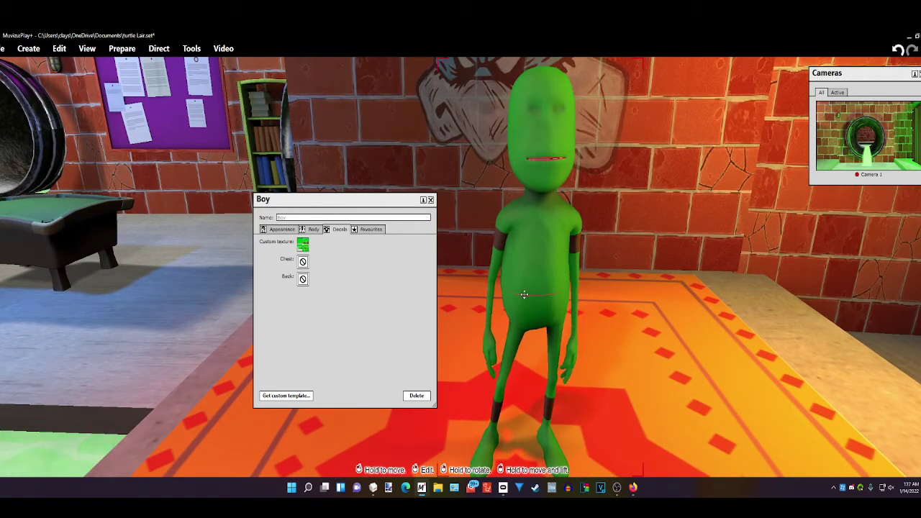
mouse_move(539, 237)
right_mouse_down()
mouse_move(616, 238)
mouse_move(533, 233)
right_mouse_up()
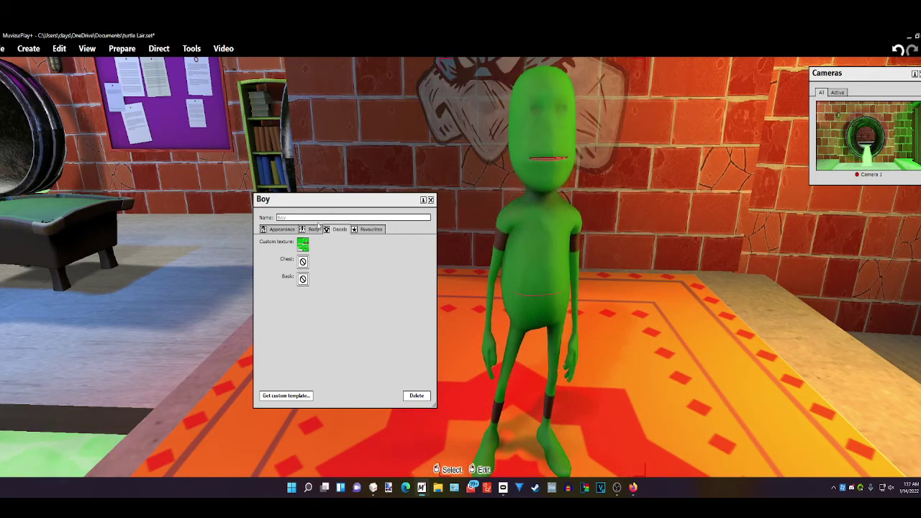
left_click(282, 229)
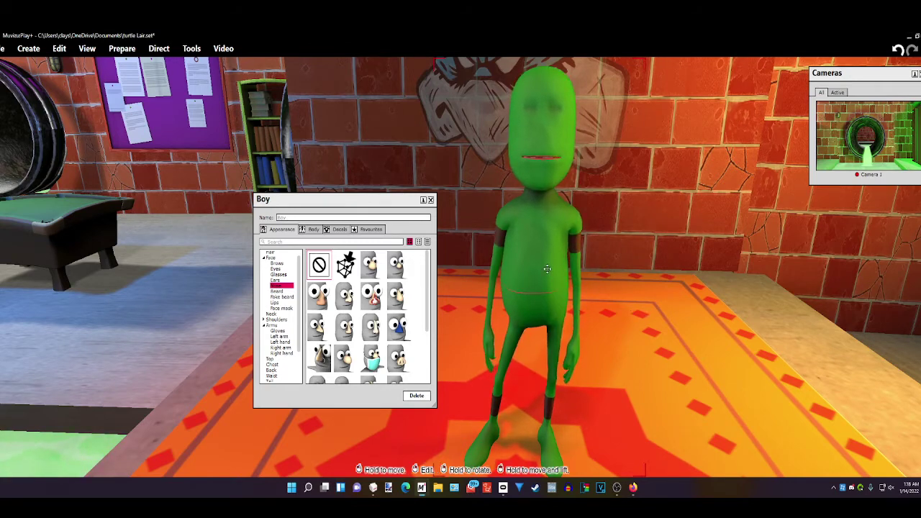
right_click_drag(539, 288, 647, 288)
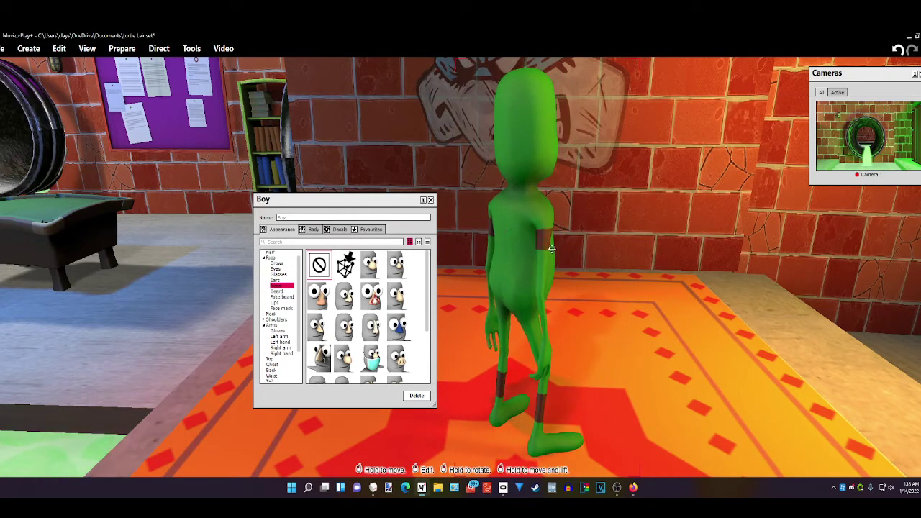
right_click_drag(552, 249, 453, 249)
left_click_drag(540, 267, 538, 238)
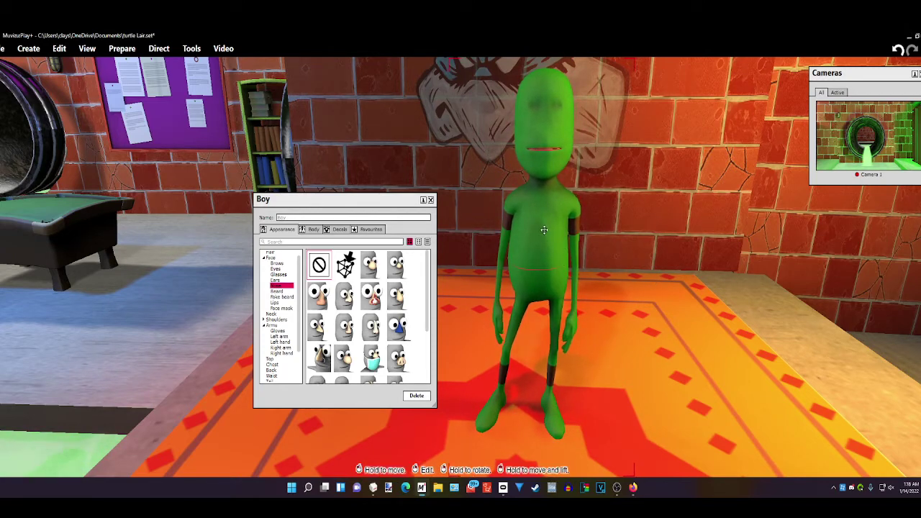
- Look through the Face mask and Chest items available for the boy's appearance
left_click(283, 308)
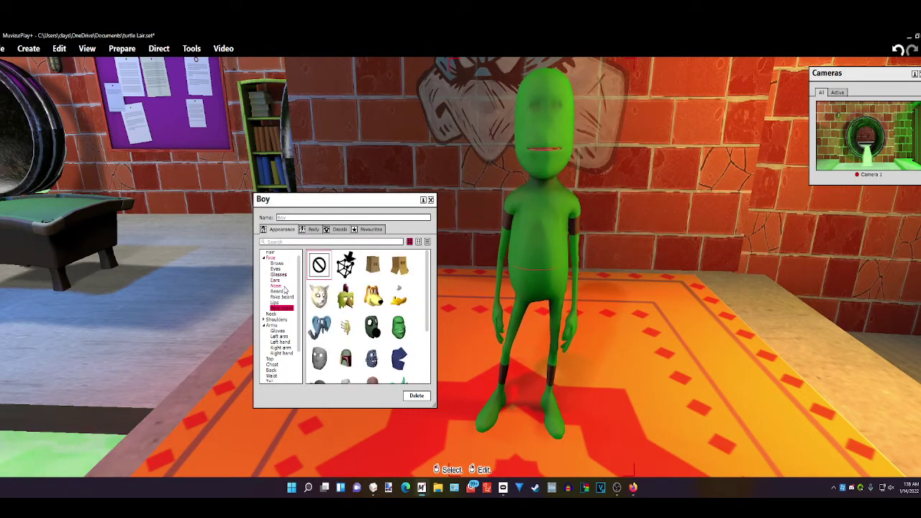
left_click(278, 365)
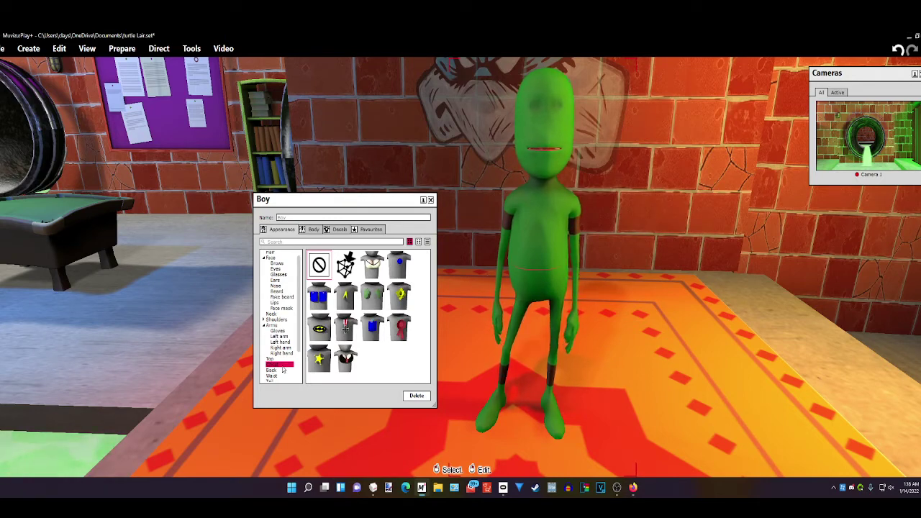
left_click_drag(383, 199, 382, 129)
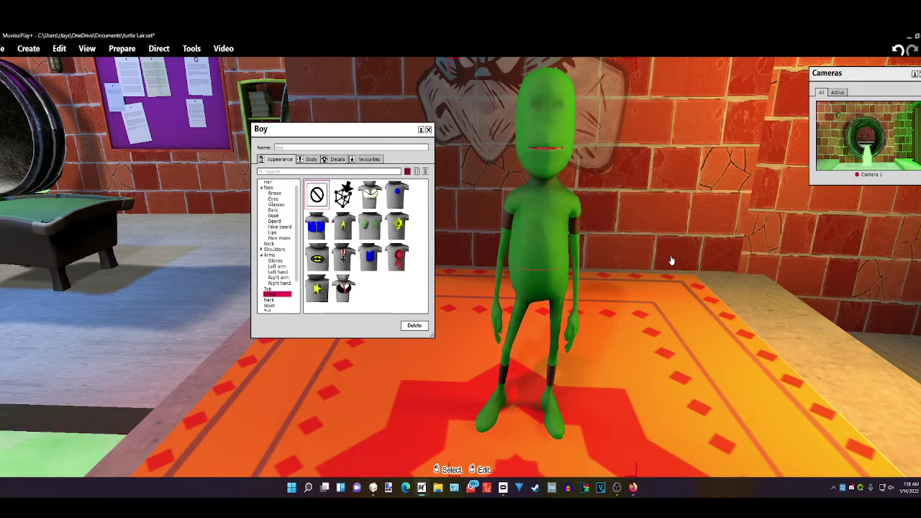
- Switch to MilkShape 3D with the base character model and maximize its 3D viewport
left_click(373, 487)
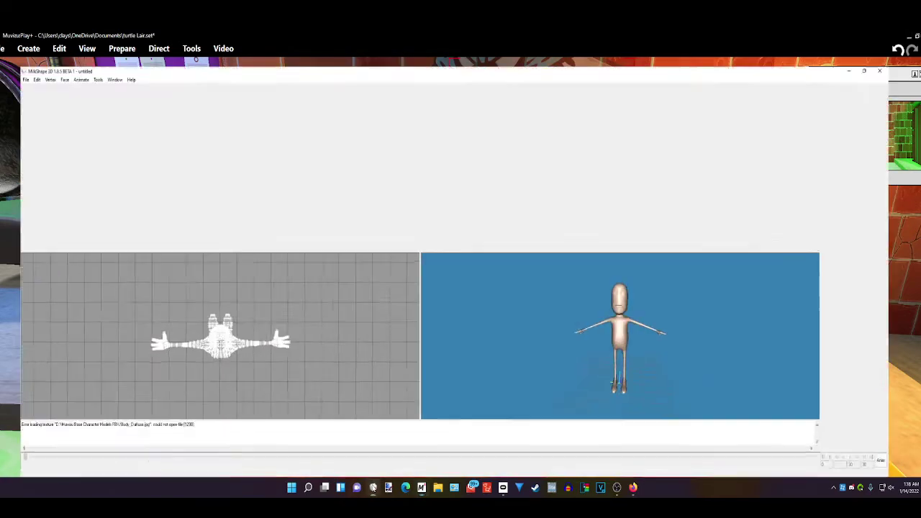
right_click(507, 352)
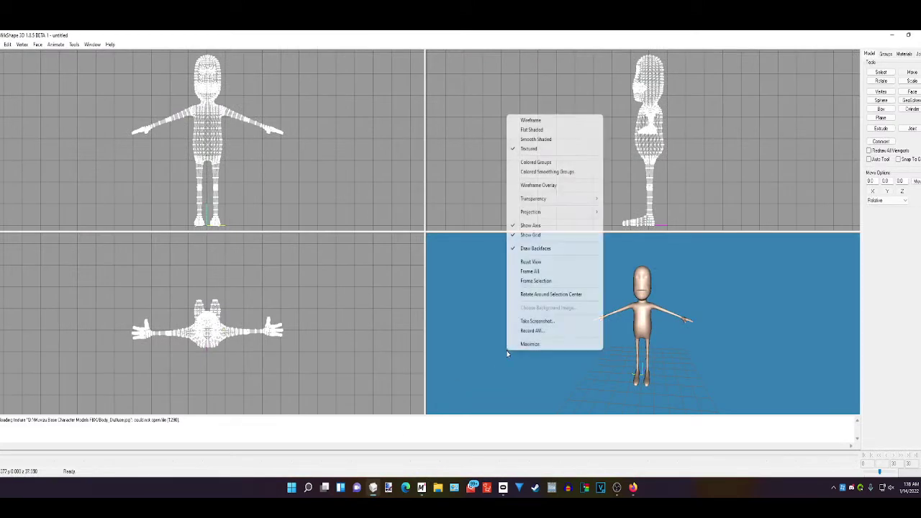
left_click(515, 345)
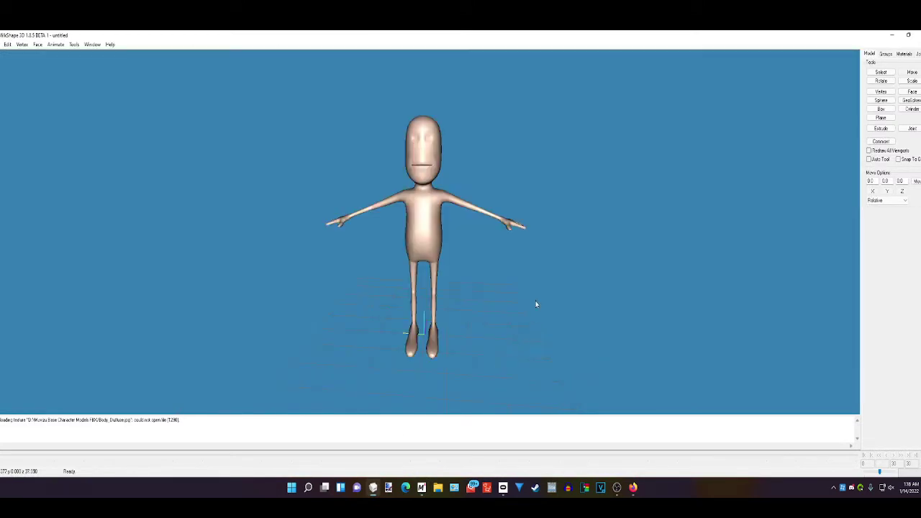
- Examine the base character's head, body and limbs from several angles in the maximized 3D view
left_click_drag(536, 304, 462, 270)
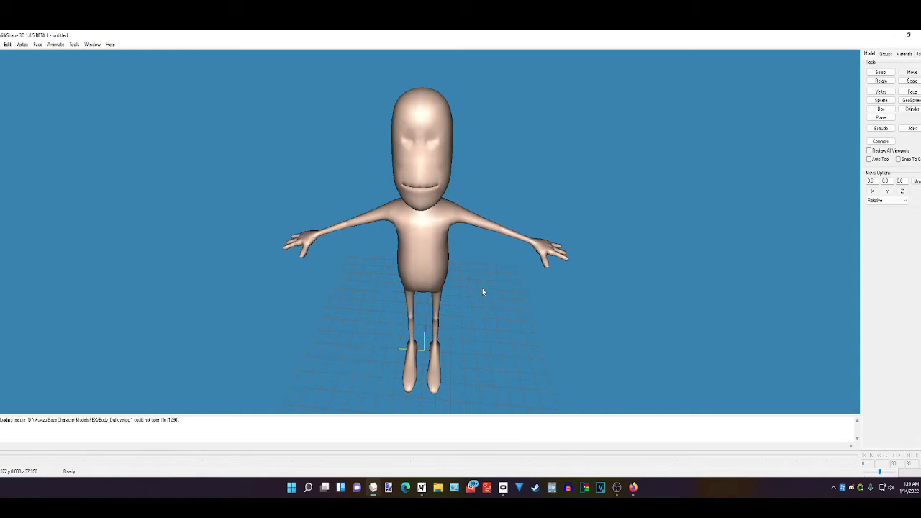
right_click(481, 290)
left_click(475, 308)
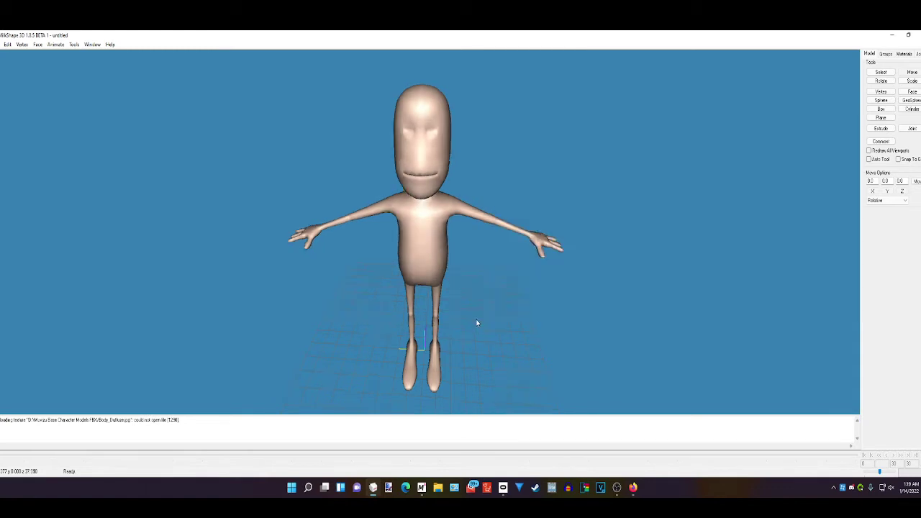
left_click_drag(477, 323, 483, 242)
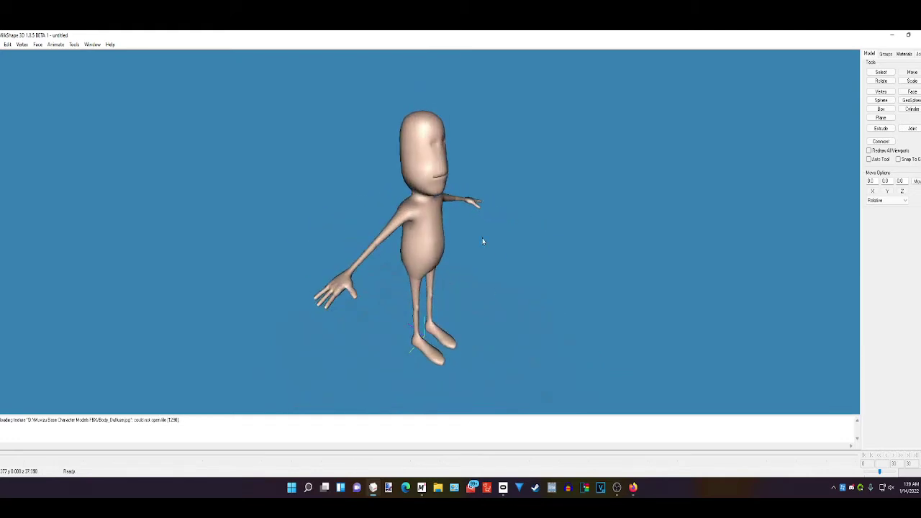
right_click(434, 242)
left_click_drag(437, 221, 437, 213)
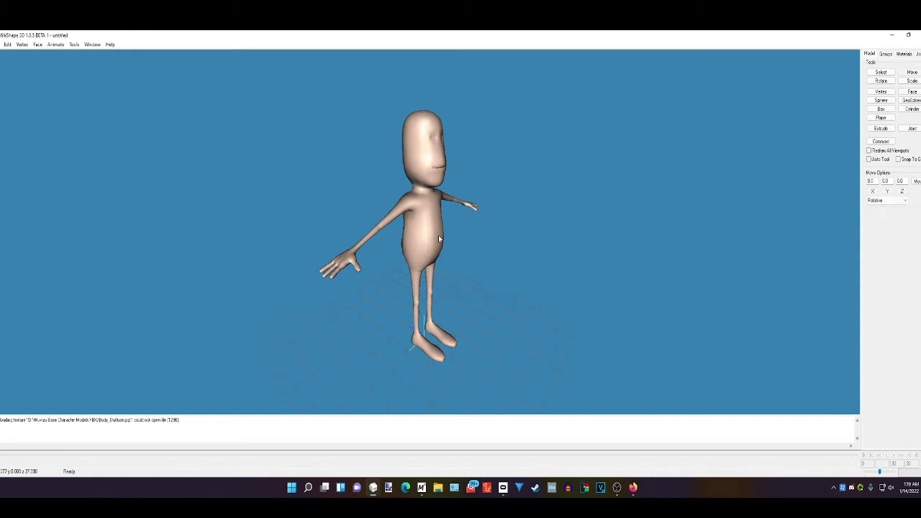
right_click(438, 235)
left_click(426, 220)
left_click_drag(426, 220, 324, 218)
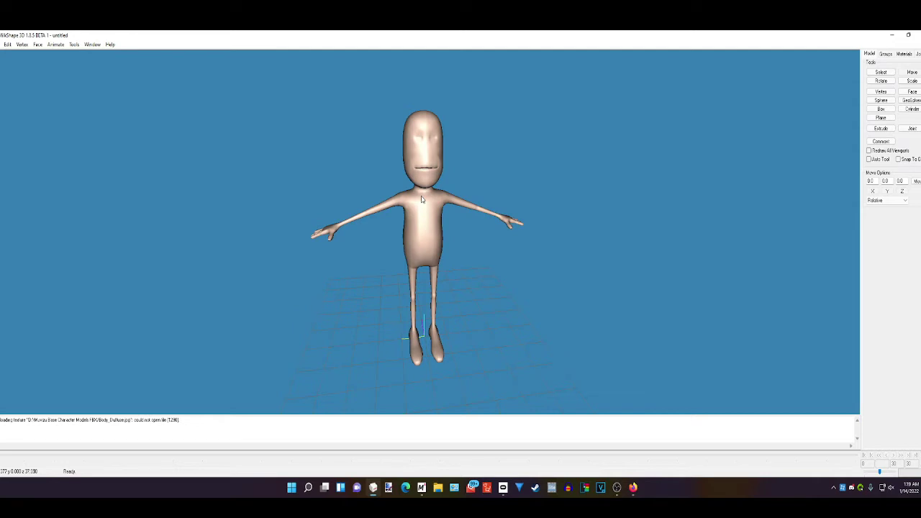
right_click(431, 243)
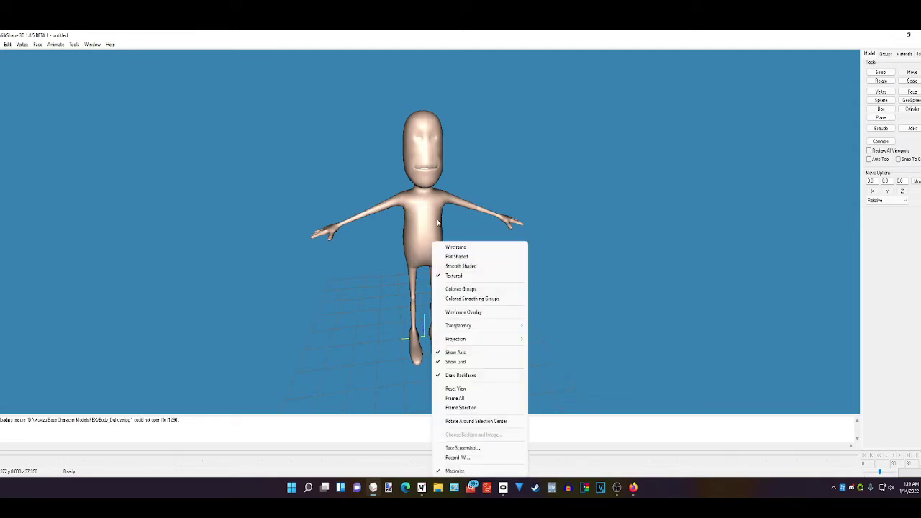
left_click(424, 184)
left_click_drag(423, 183, 433, 200)
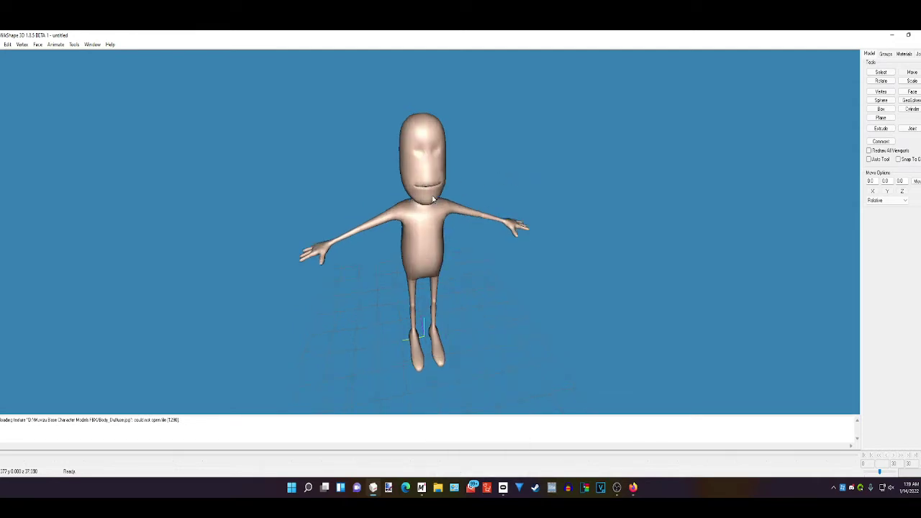
scroll(430, 190, "down", 1)
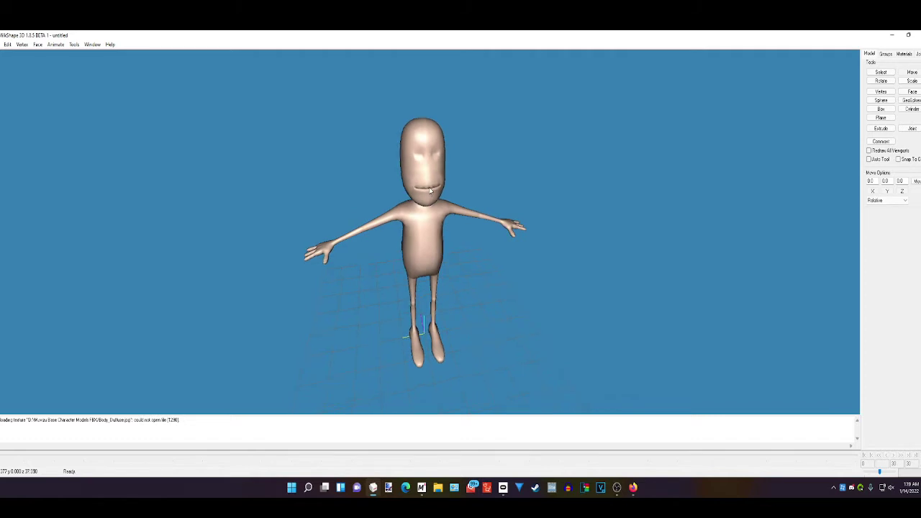
scroll(430, 190, "down", 2)
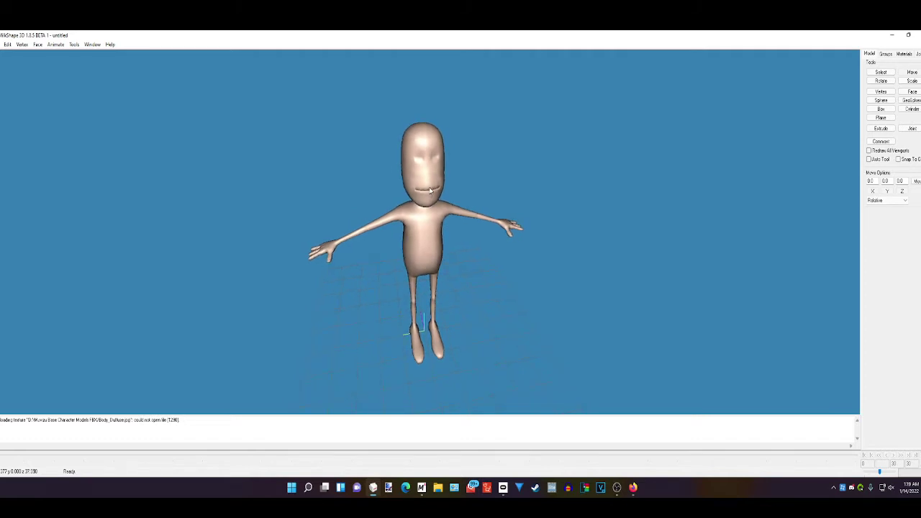
left_click_drag(425, 225, 698, 239)
- Restore the four-viewport layout around the base character model
right_click(457, 317)
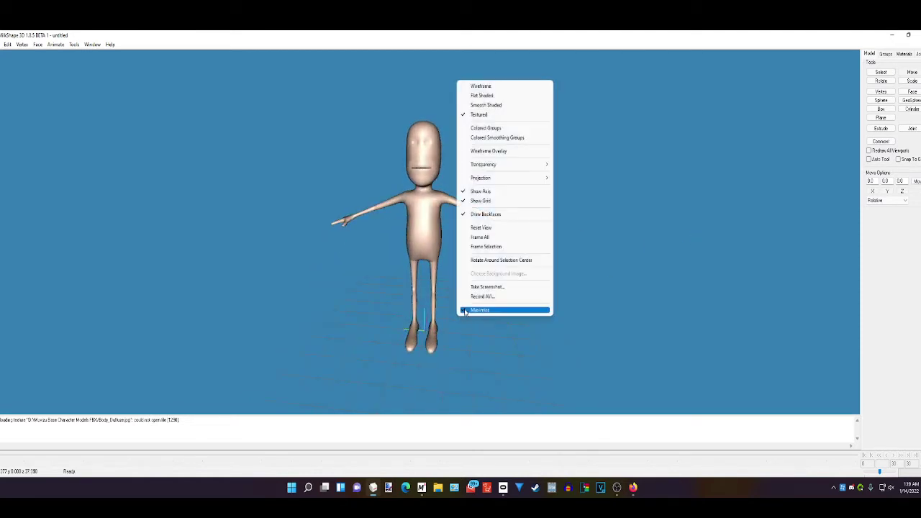
left_click(466, 310)
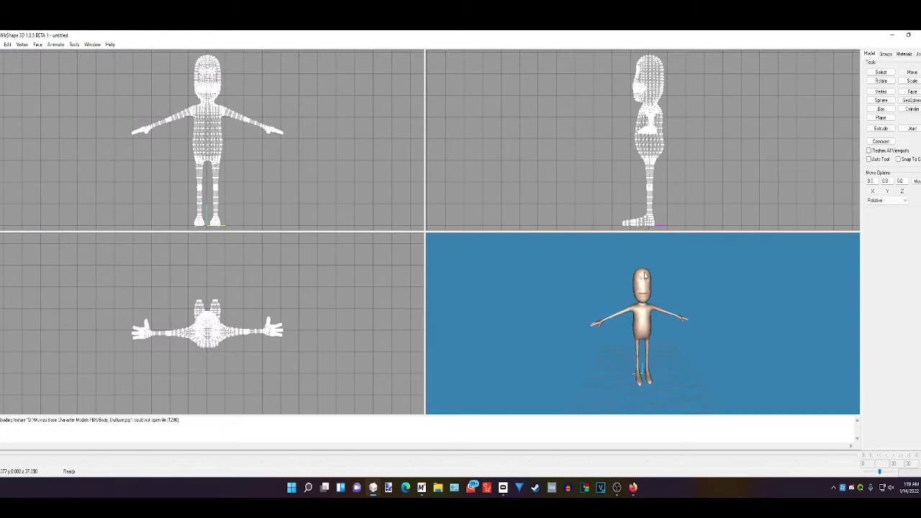
left_click_drag(625, 281, 620, 286)
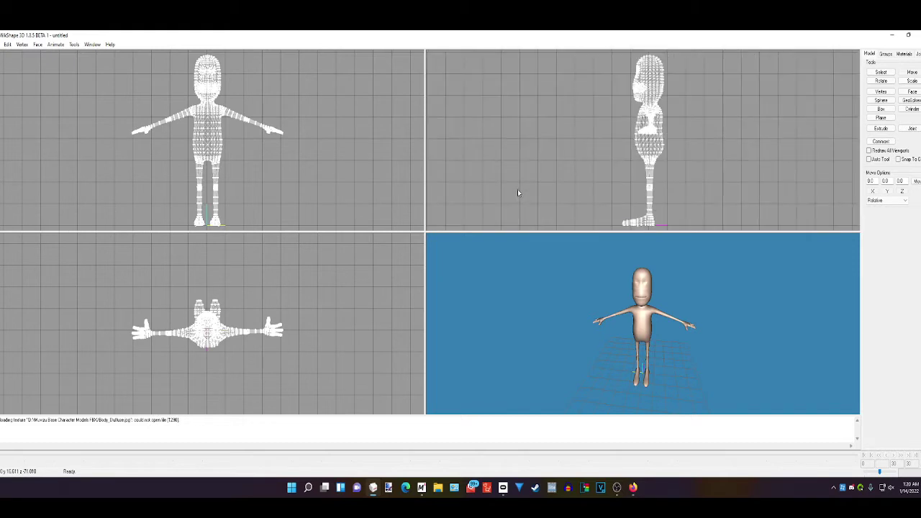
scroll(272, 299, "up", 2)
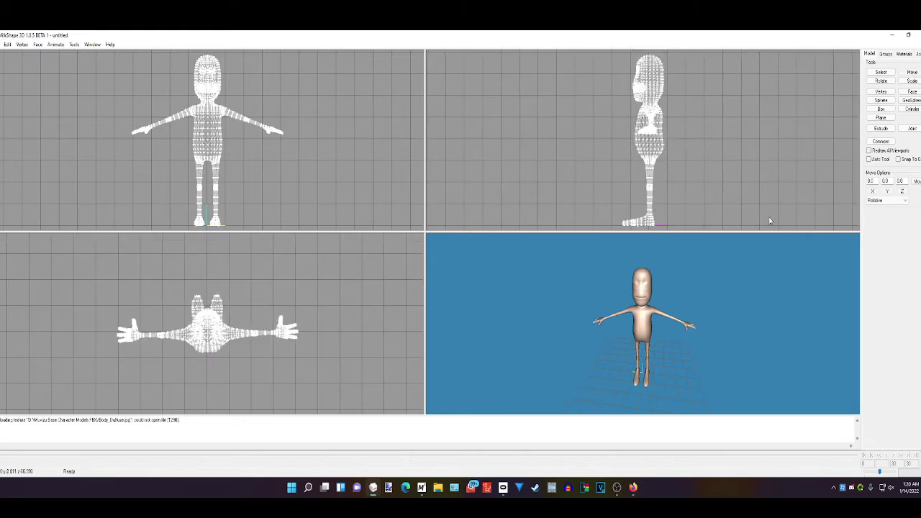
- Merge the Shell model from the Teenage Mutant Ninja Turtles Character Set folder into the base character scene
left_click(1, 44)
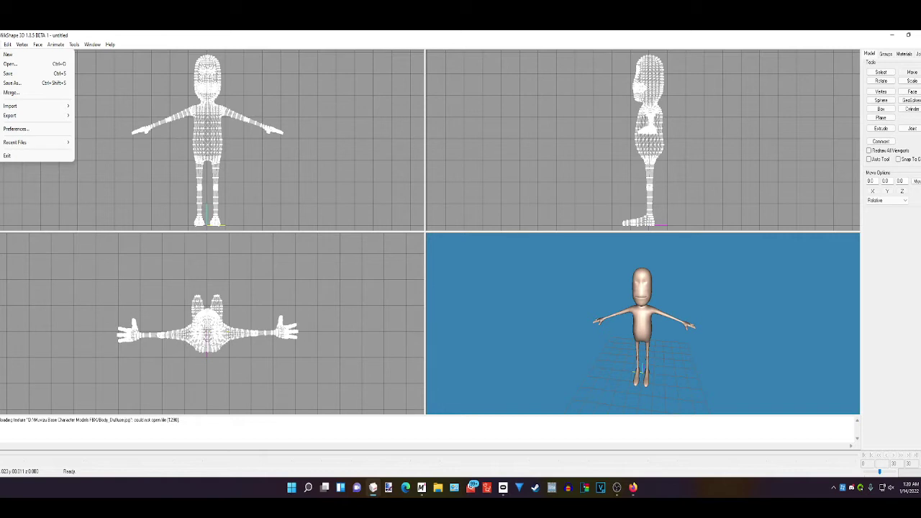
left_click(11, 93)
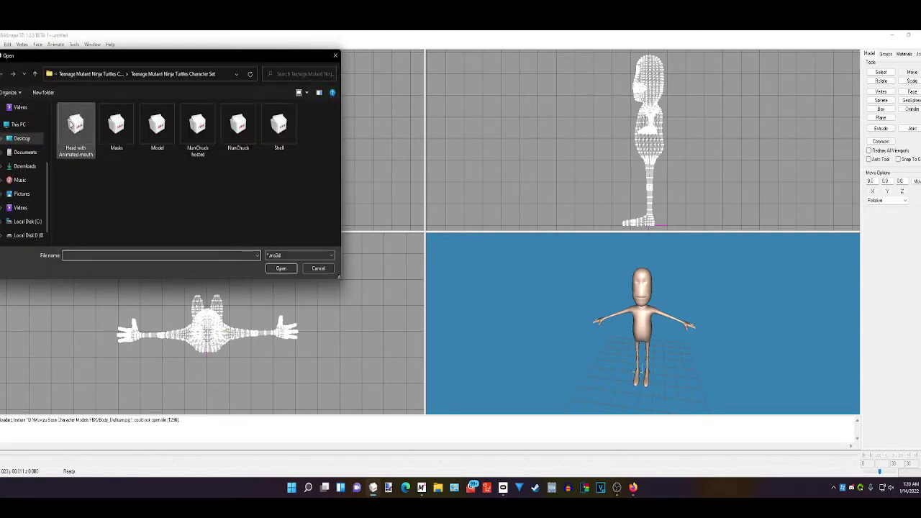
left_click(278, 127)
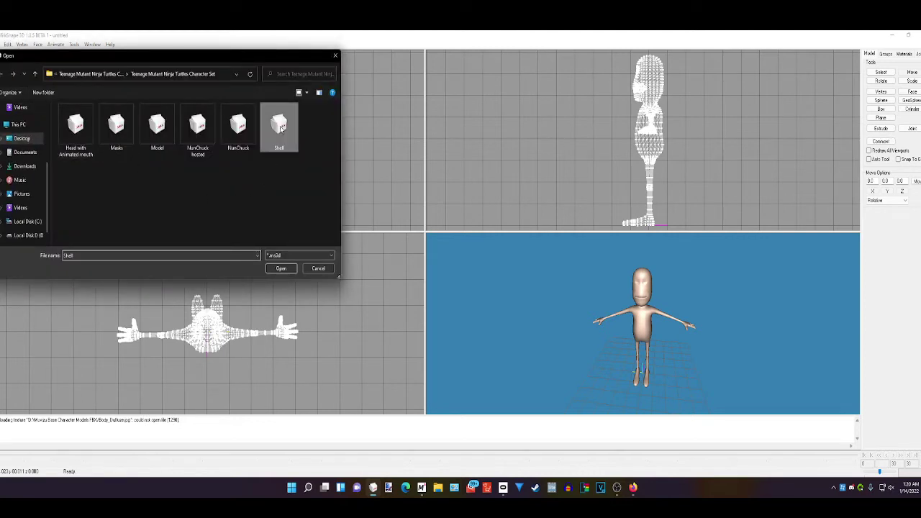
left_click(281, 269)
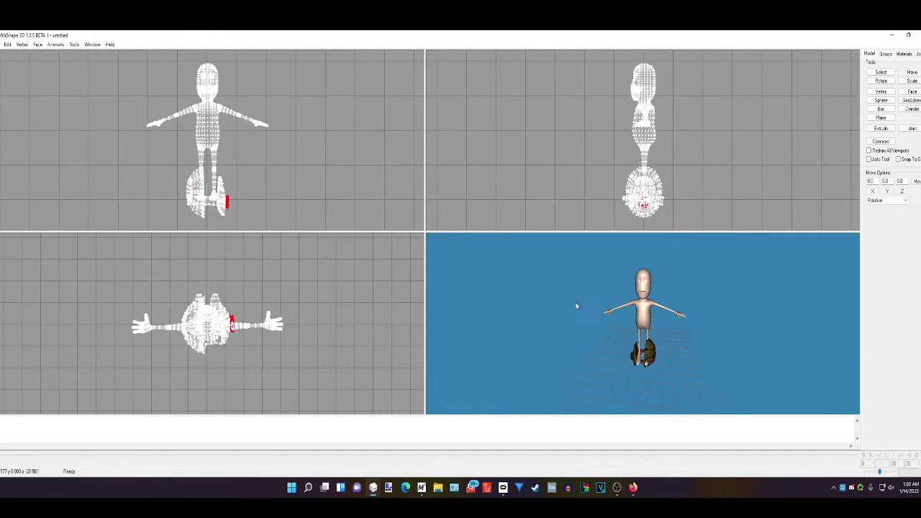
left_click_drag(576, 304, 648, 310)
- Clear the current selection and select all the groups of the merged shell, leaving out the character body
left_click(879, 72)
left_click(764, 190)
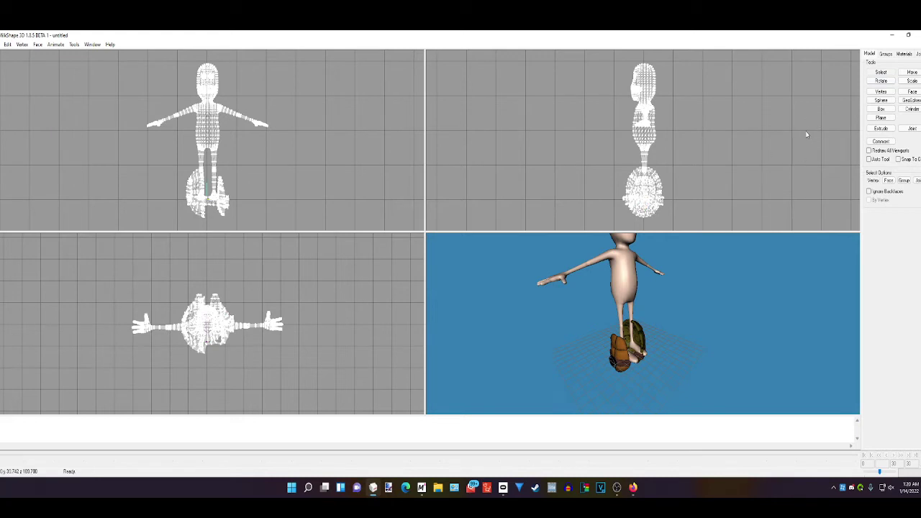
left_click(886, 54)
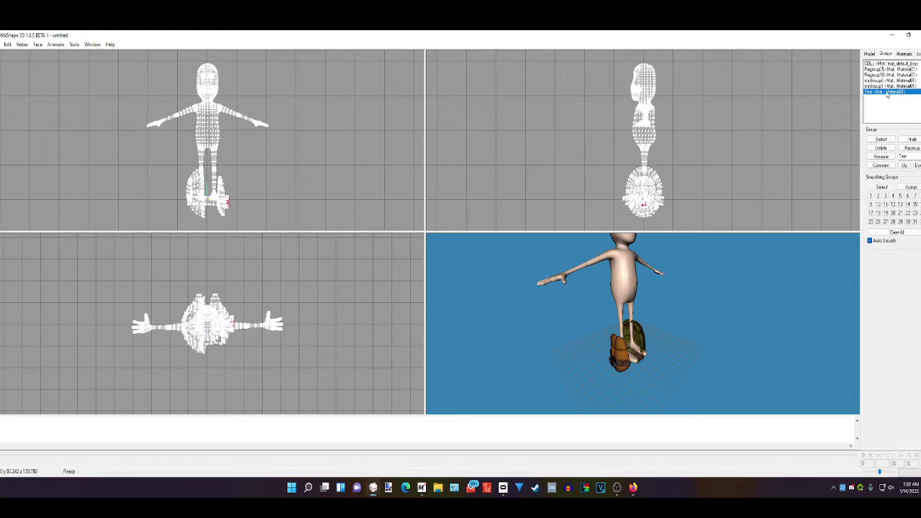
double_click(887, 86)
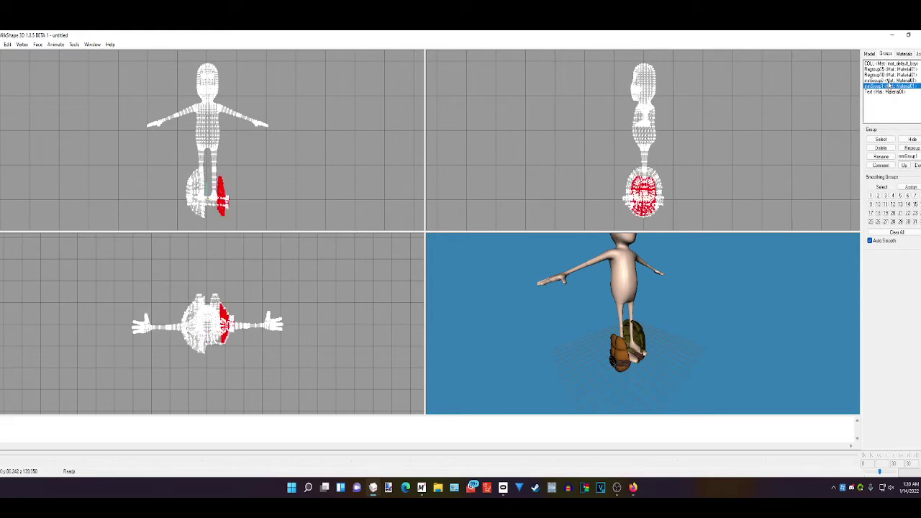
left_click(891, 80)
left_click(893, 75)
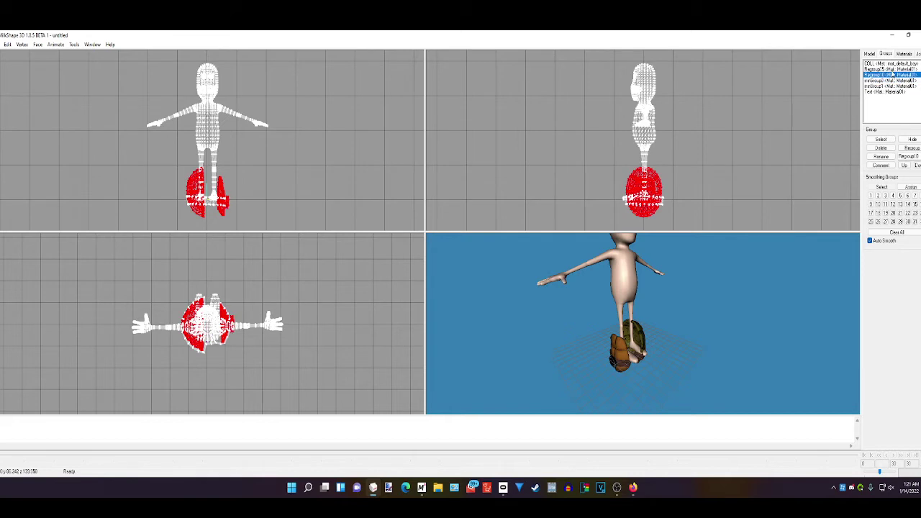
left_click(891, 69)
- Rotate the shell about a quarter turn in the top view so its chest plate faces the character's front
left_click(873, 53)
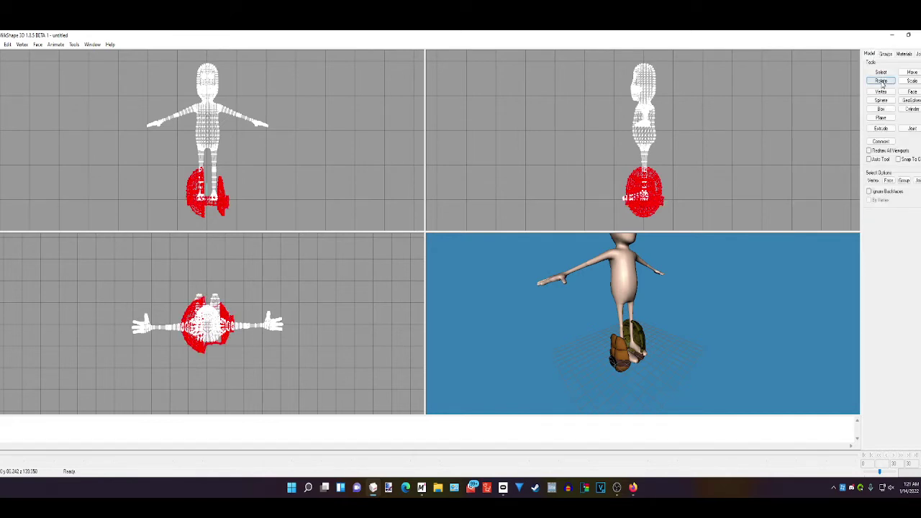
left_click(881, 82)
scroll(355, 281, "up", 1)
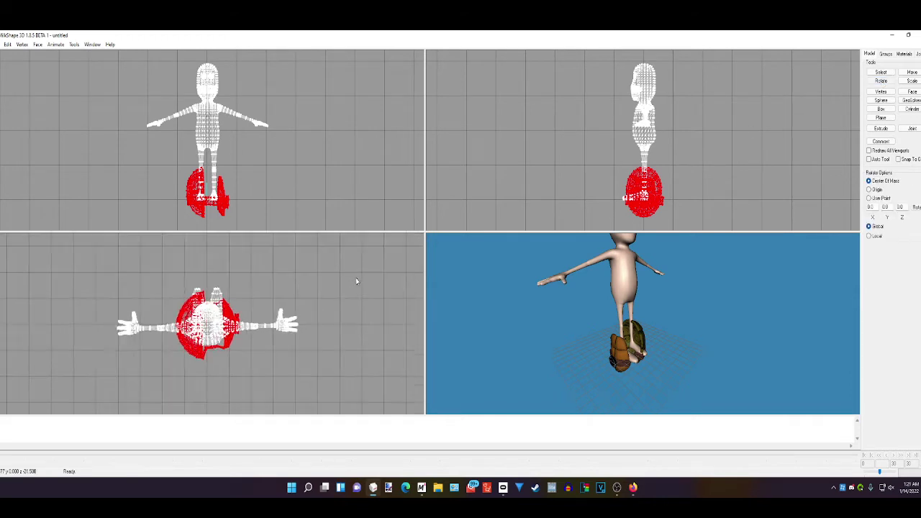
scroll(355, 282, "up", 1)
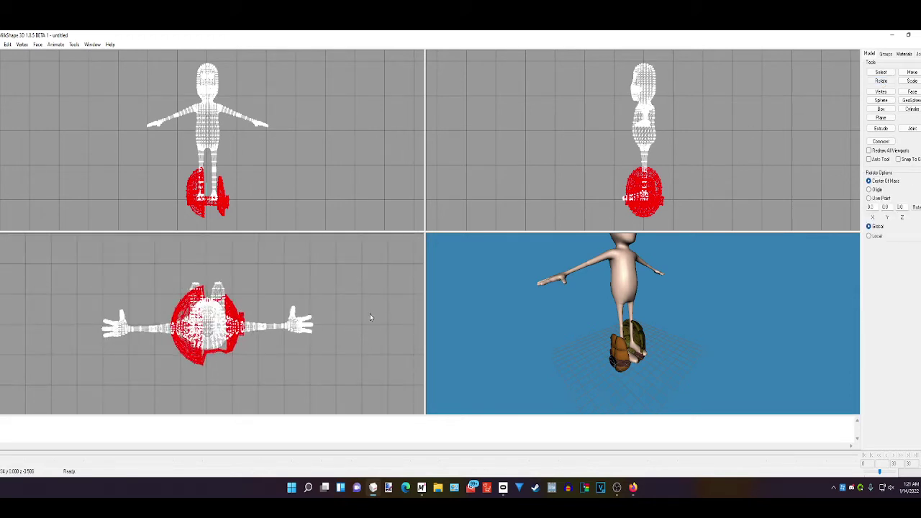
right_click_drag(370, 314, 393, 325)
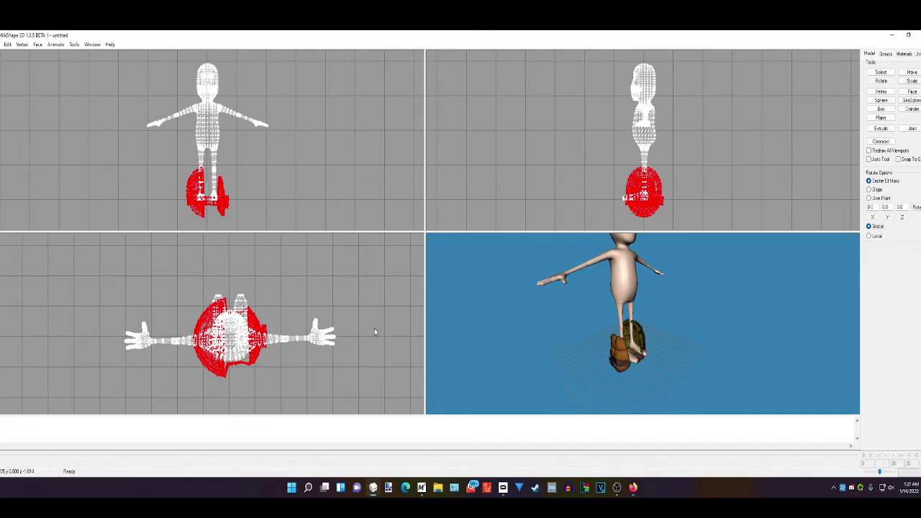
left_click_drag(256, 379, 282, 370)
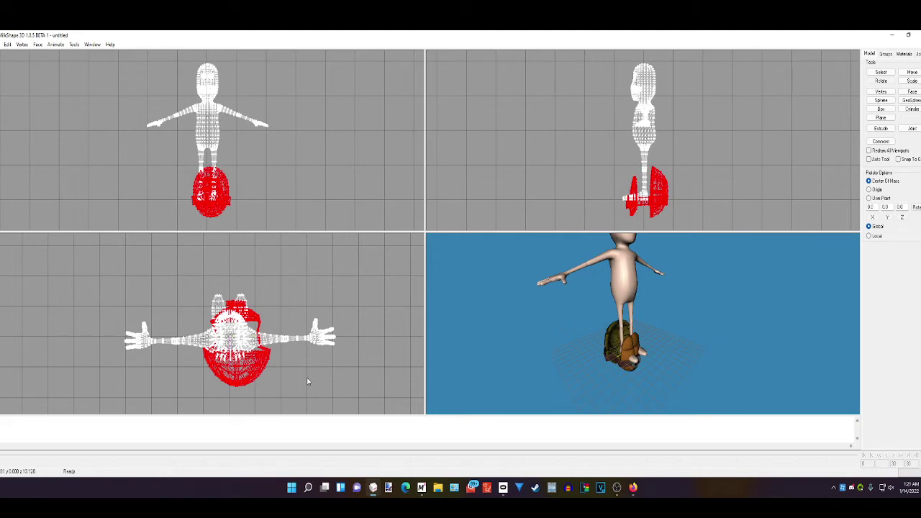
- Move the shell up from the feet onto the character's torso and center it sideways on the body
left_click(913, 72)
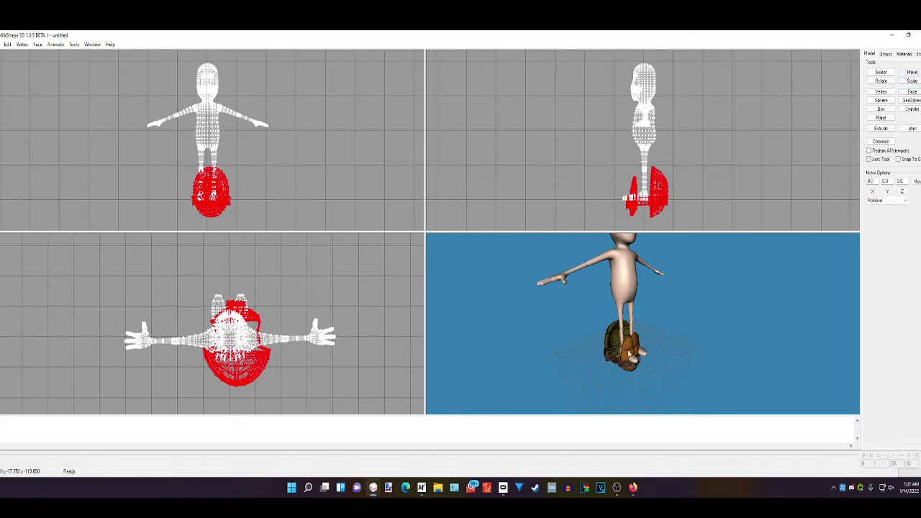
left_click_drag(632, 353, 634, 376)
left_click(891, 74)
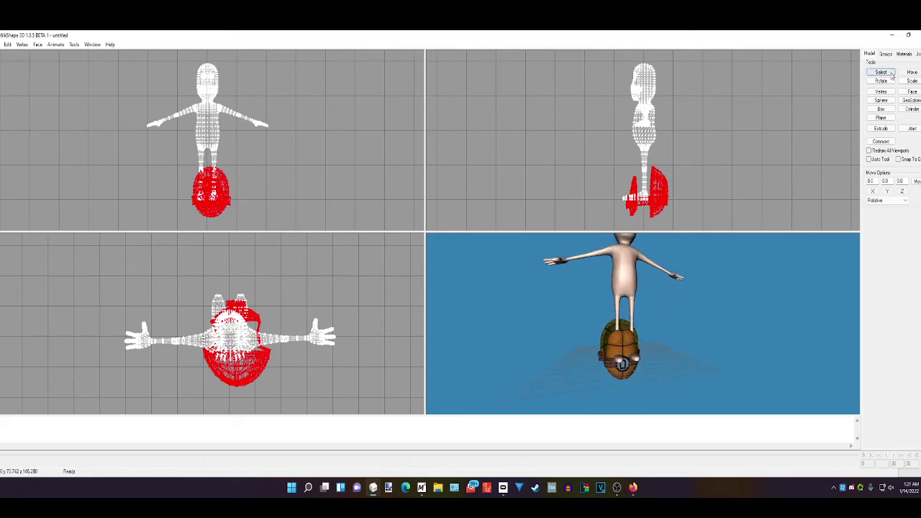
left_click(907, 73)
left_click_drag(638, 221, 638, 152)
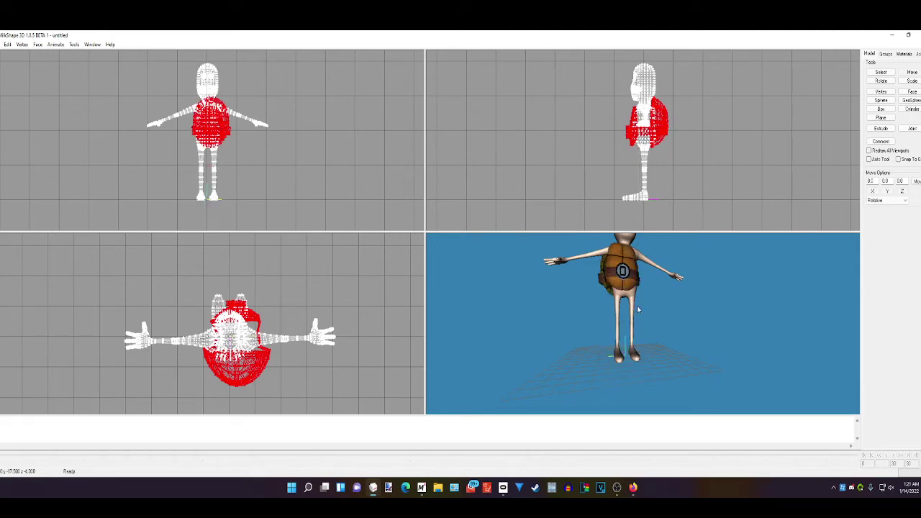
middle_click_drag(637, 315, 642, 389)
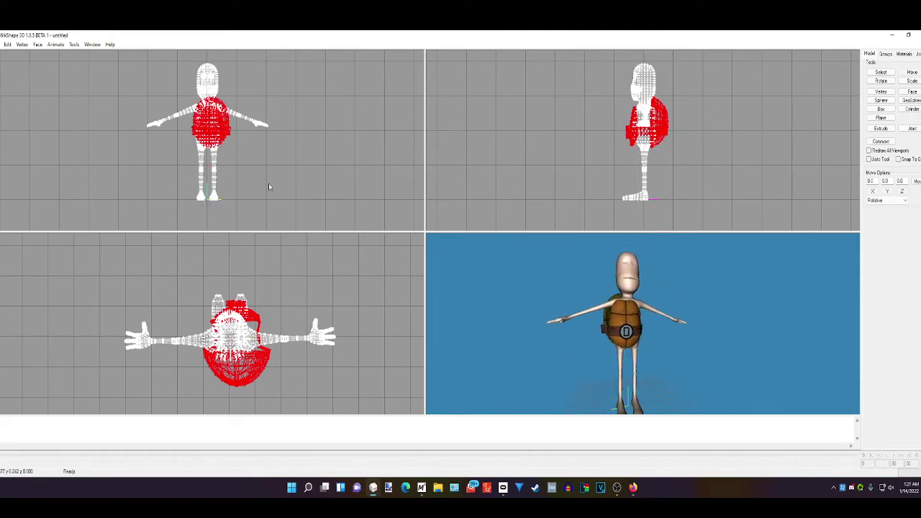
scroll(317, 187, "up", 5)
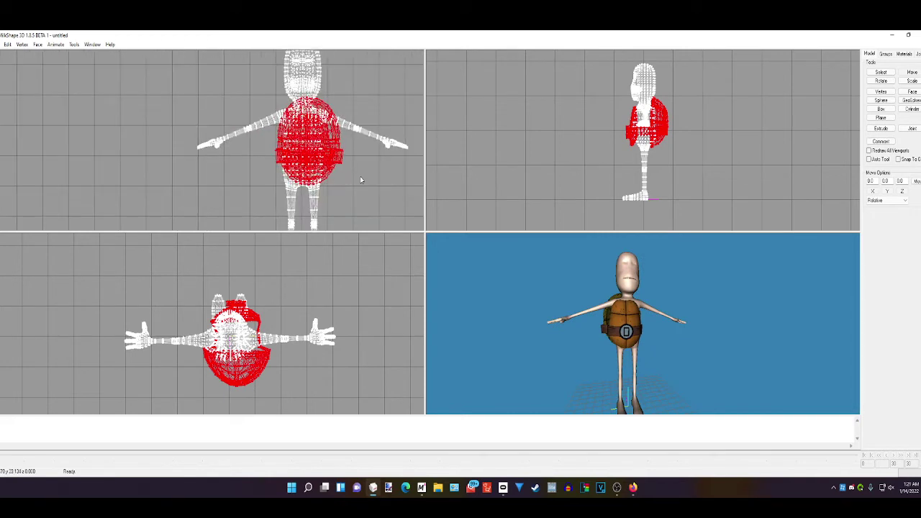
left_click_drag(360, 180, 355, 180)
- Examine the shell's fit around the character's torso from the side, front and other angles in the 3D view
left_click_drag(556, 277, 477, 304)
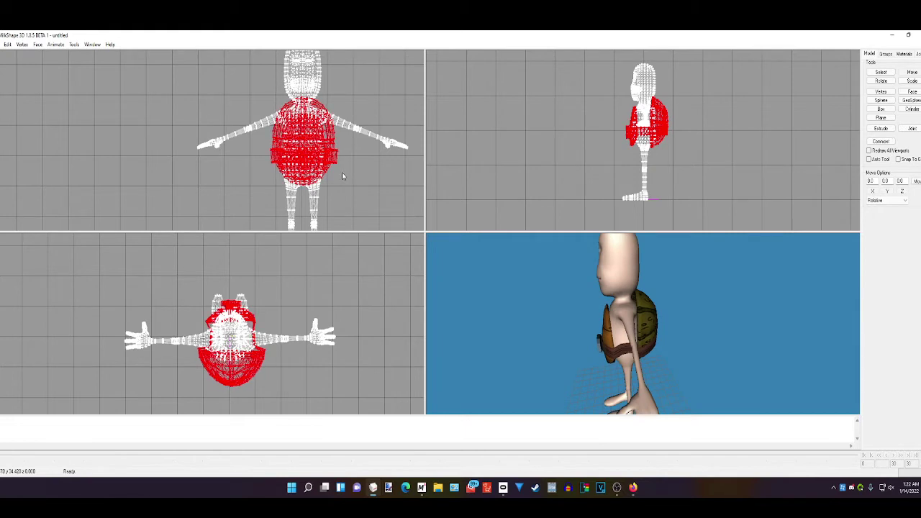
left_click_drag(534, 279, 701, 304)
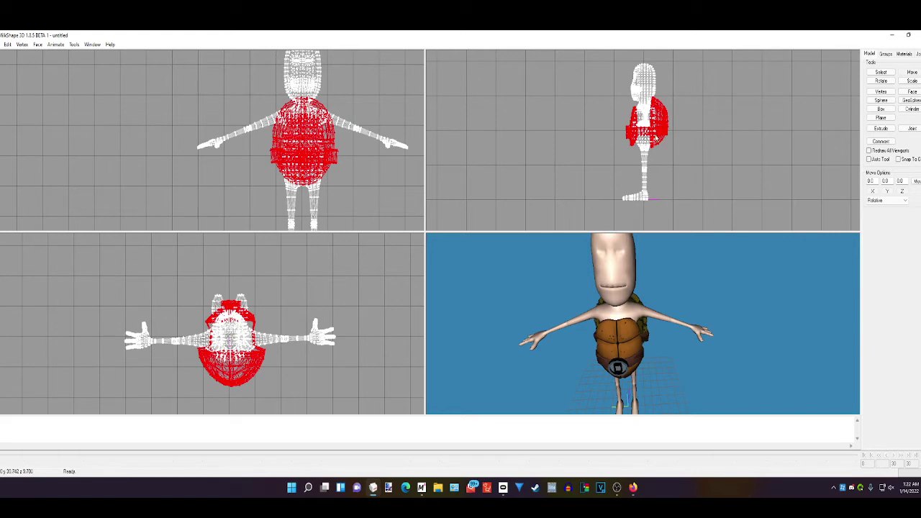
left_click_drag(613, 307, 619, 331)
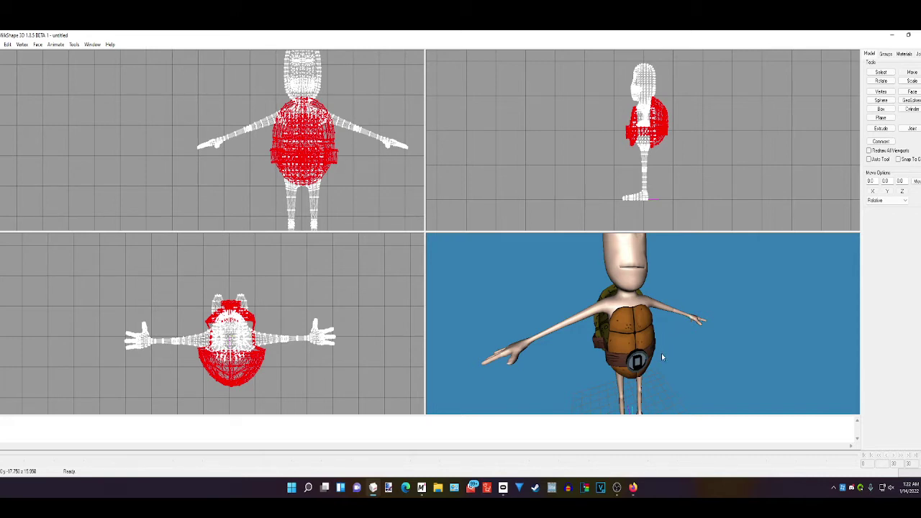
mouse_move(662, 354)
left_mouse_down()
mouse_move(663, 345)
mouse_move(661, 356)
left_mouse_up()
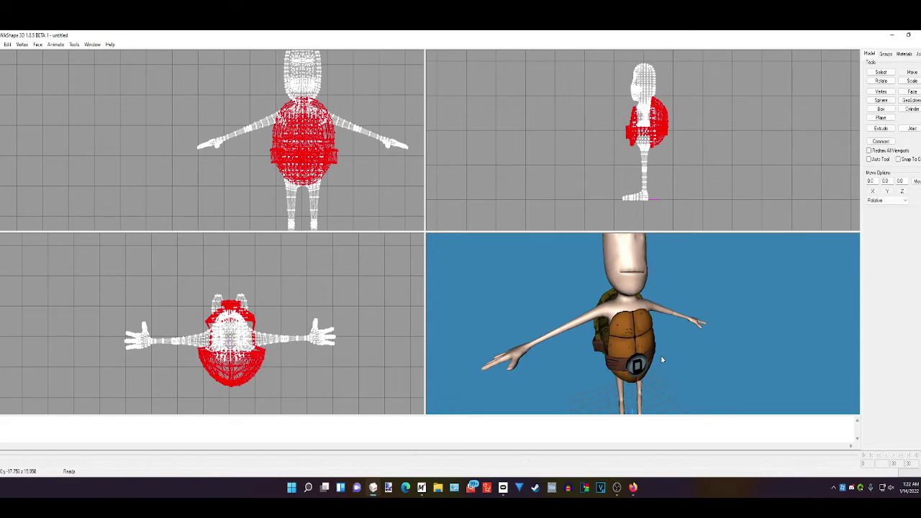
left_click(662, 360)
left_click_drag(639, 347, 647, 352)
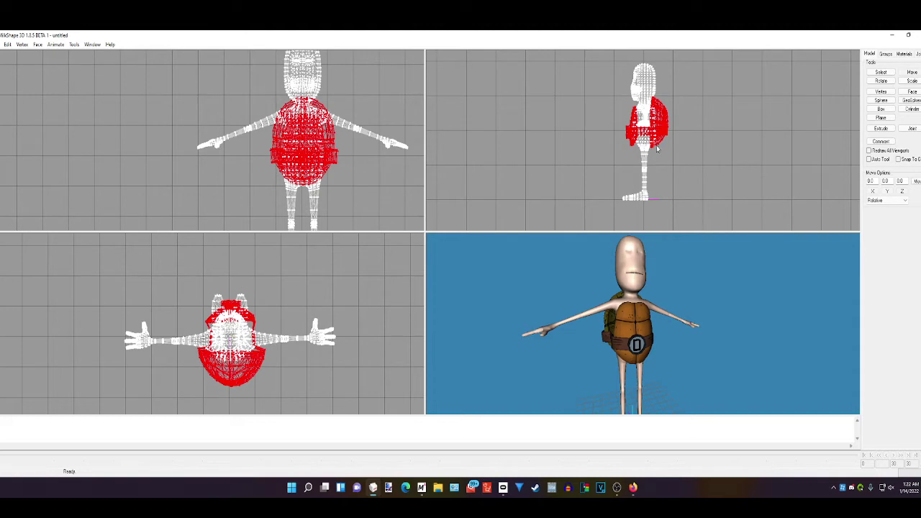
left_click_drag(636, 306, 636, 218)
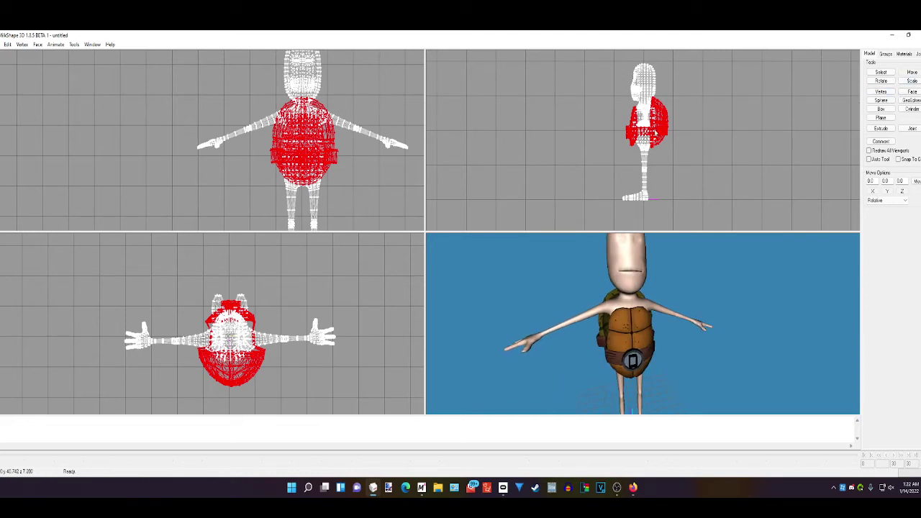
- Move the shell straight down from the torso to the character's feet at the ground grid
left_click_drag(646, 134, 646, 207)
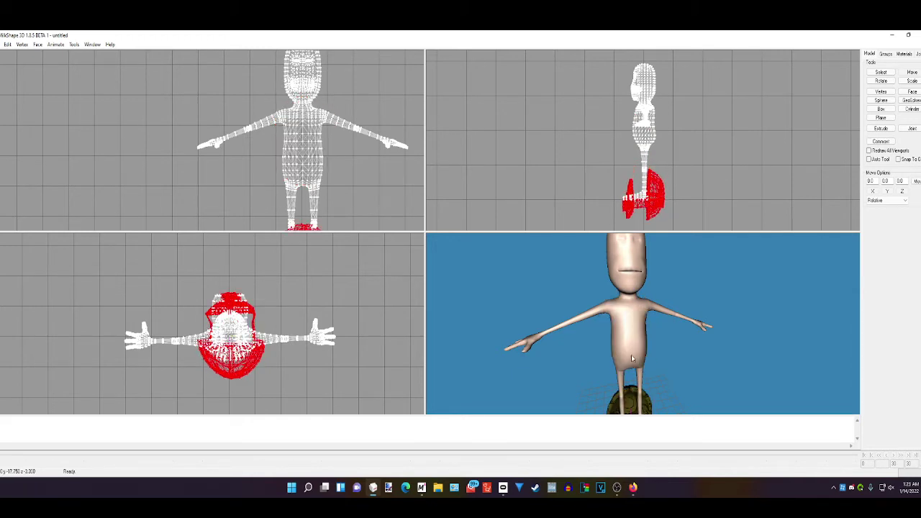
left_click_drag(631, 355, 554, 360)
right_click_drag(747, 135, 744, 177)
- Clear the shell selection, then select the character body group COLL and delete it, keeping only the shell
left_click(881, 72)
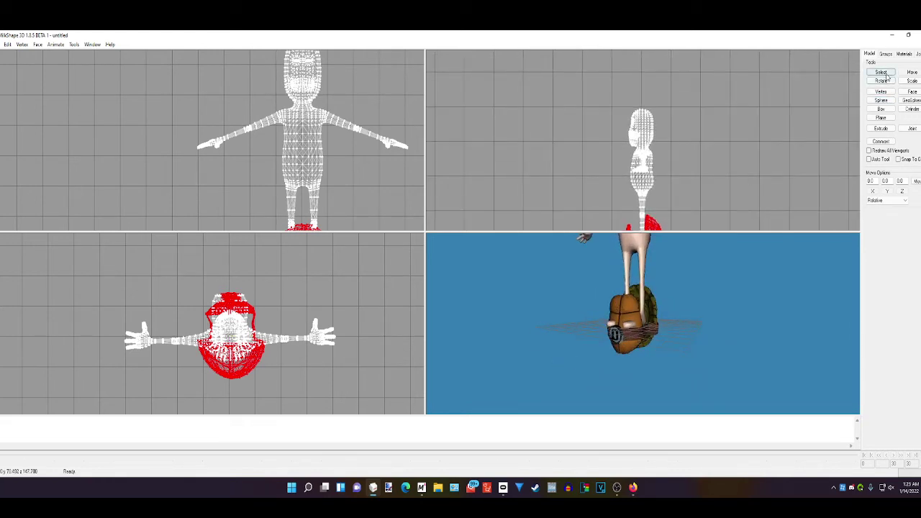
left_click(796, 134)
left_click(885, 55)
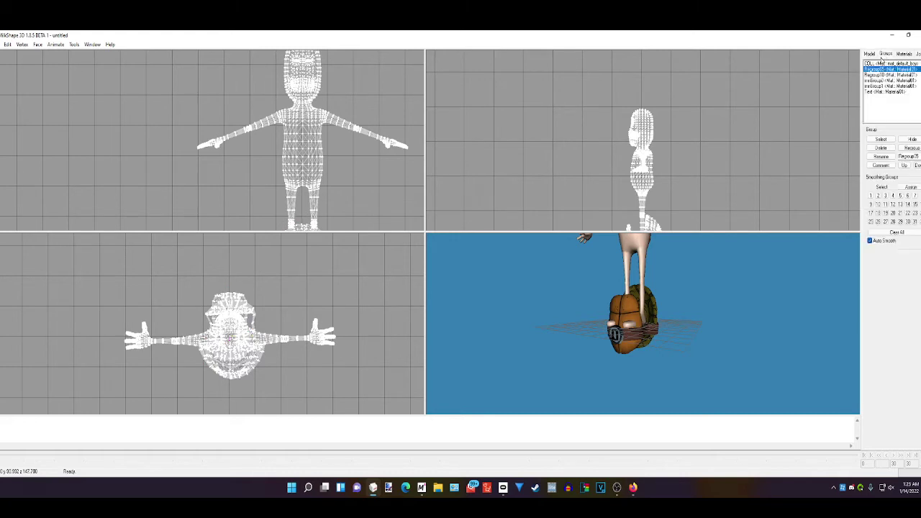
double_click(879, 64)
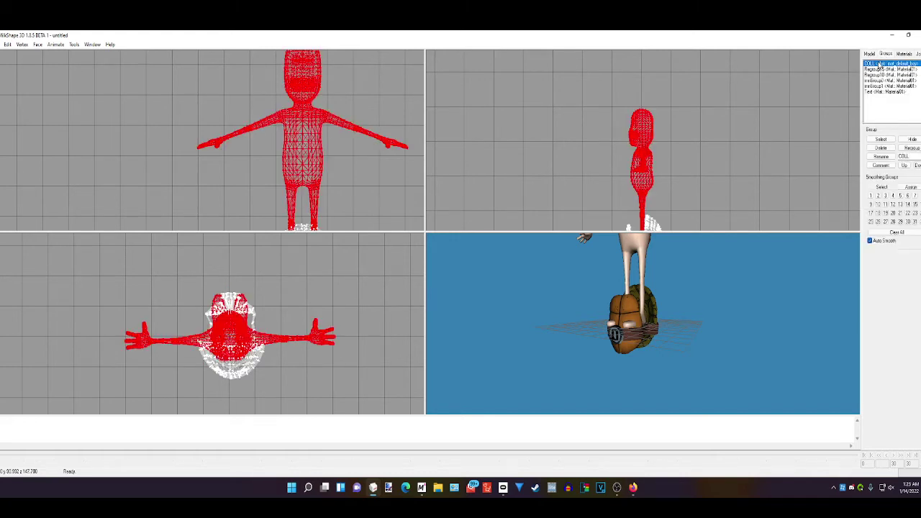
middle_click_drag(766, 154, 779, 110)
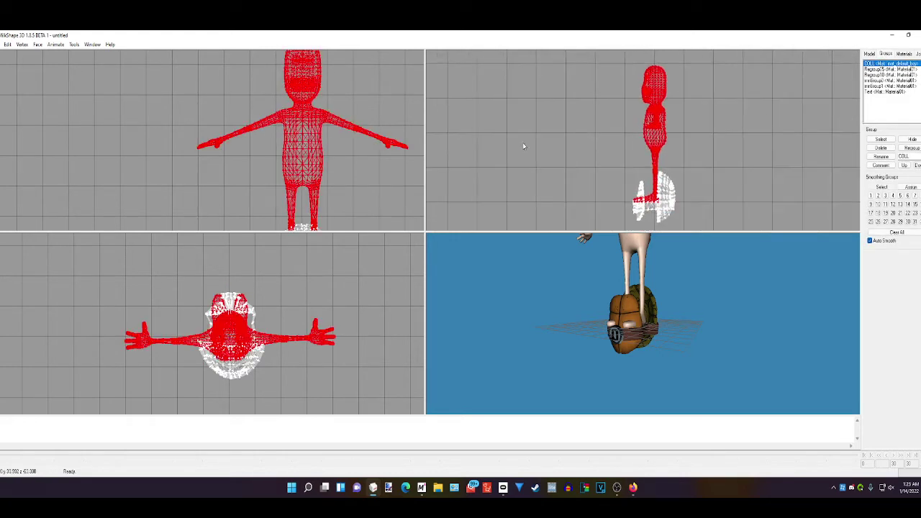
left_click(7, 43)
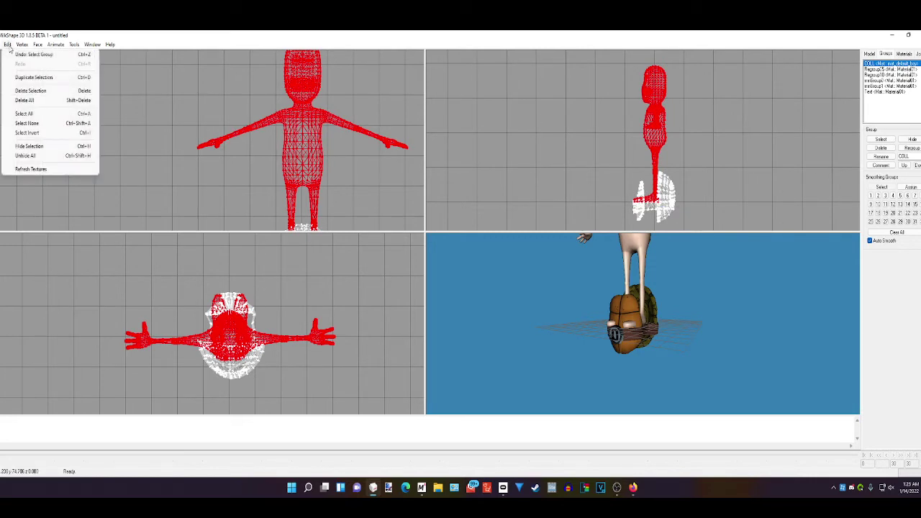
left_click(18, 91)
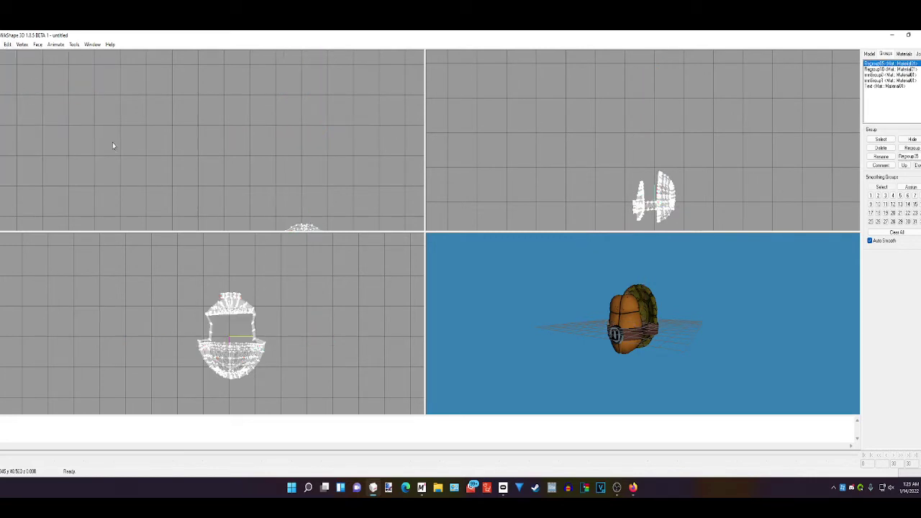
- Start an ASE export of the shell and choose shell.ase in the Teenage Mutant Ninja Turtles Character Set folder as the target file
left_click_drag(505, 311, 596, 319)
left_click_drag(652, 315, 534, 342)
mouse_move(642, 345)
left_mouse_down()
mouse_move(670, 351)
mouse_move(643, 354)
mouse_move(660, 348)
left_mouse_up()
left_click(3, 44)
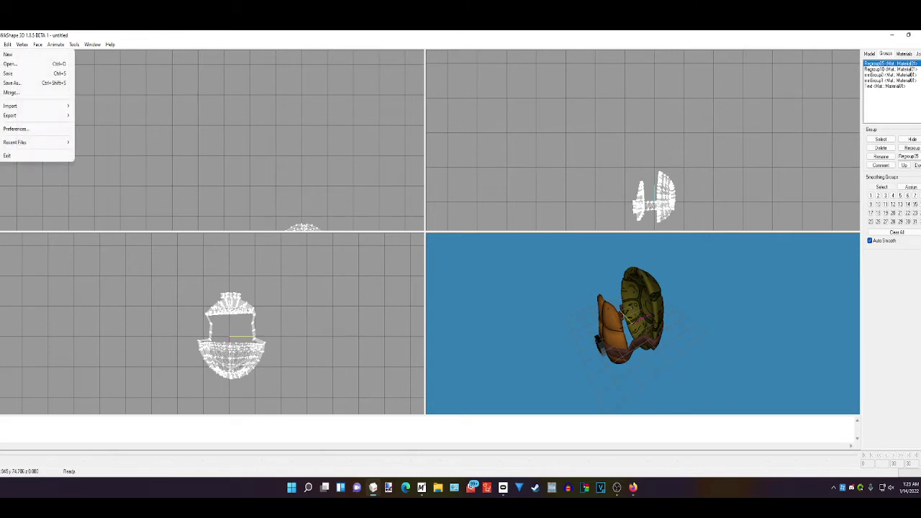
mouse_move(20, 116)
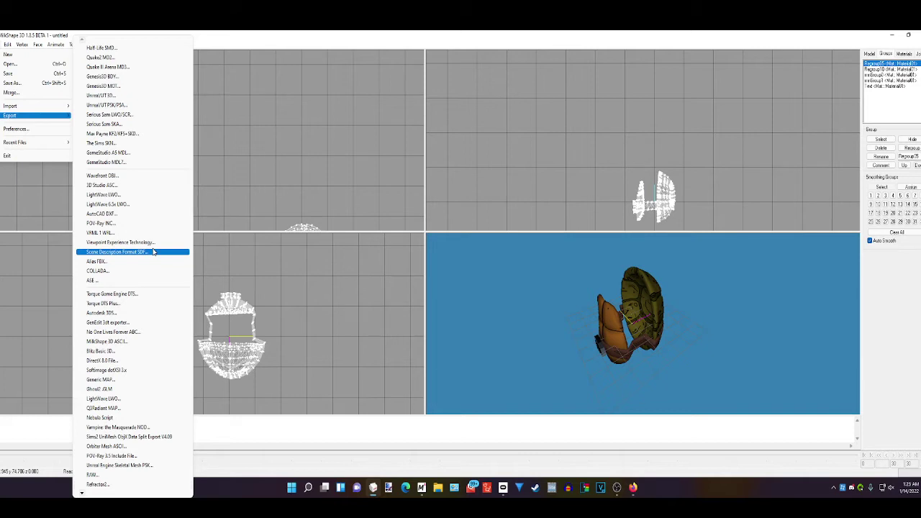
left_click(144, 281)
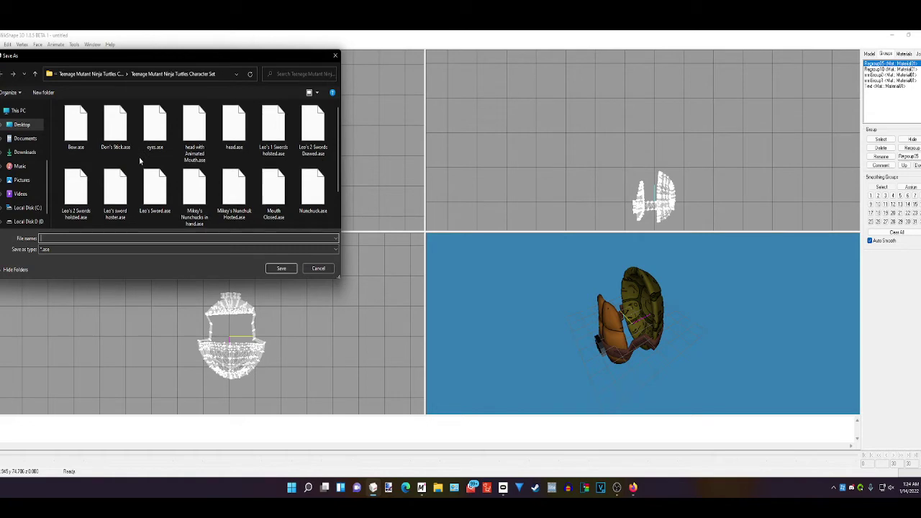
scroll(144, 160, "down", 2)
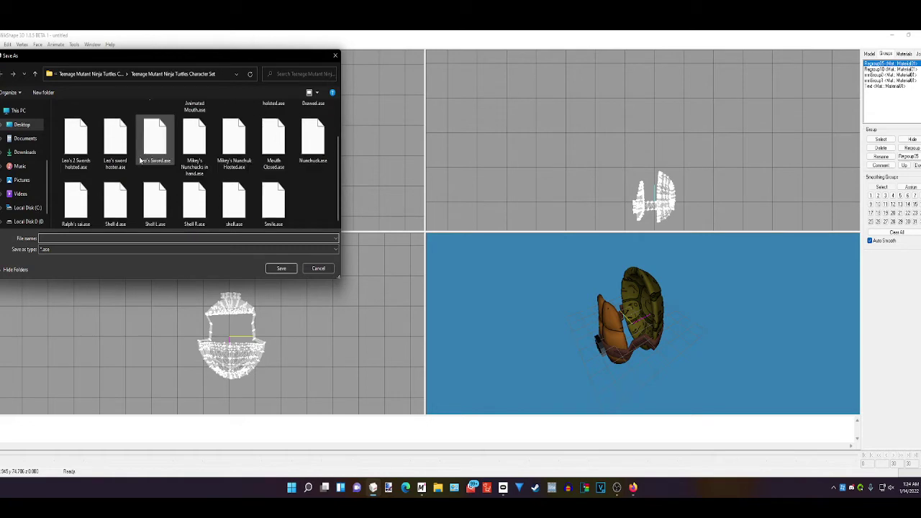
left_click(250, 206)
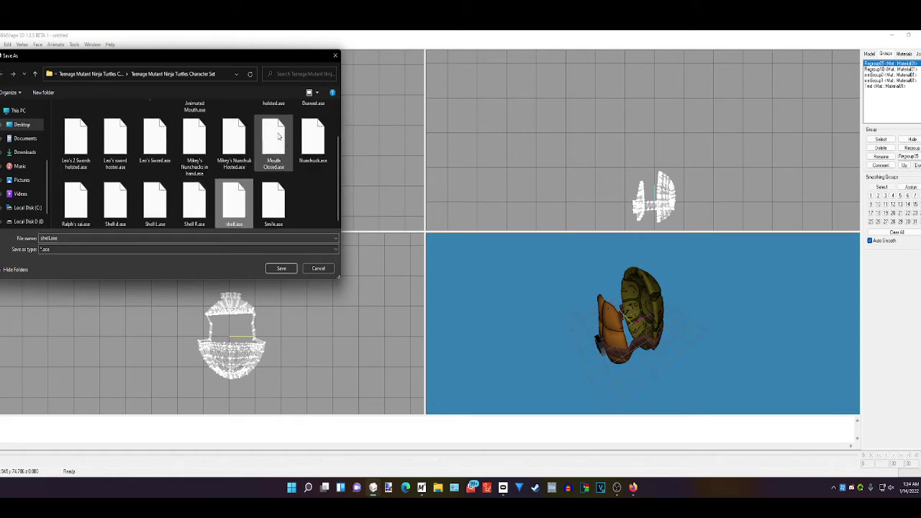
scroll(232, 200, "up", 2)
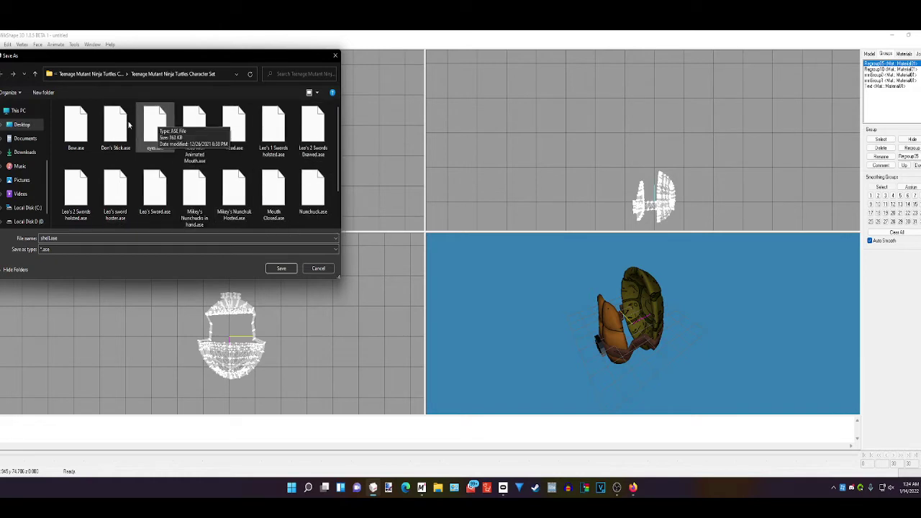
scroll(238, 187, "down", 1)
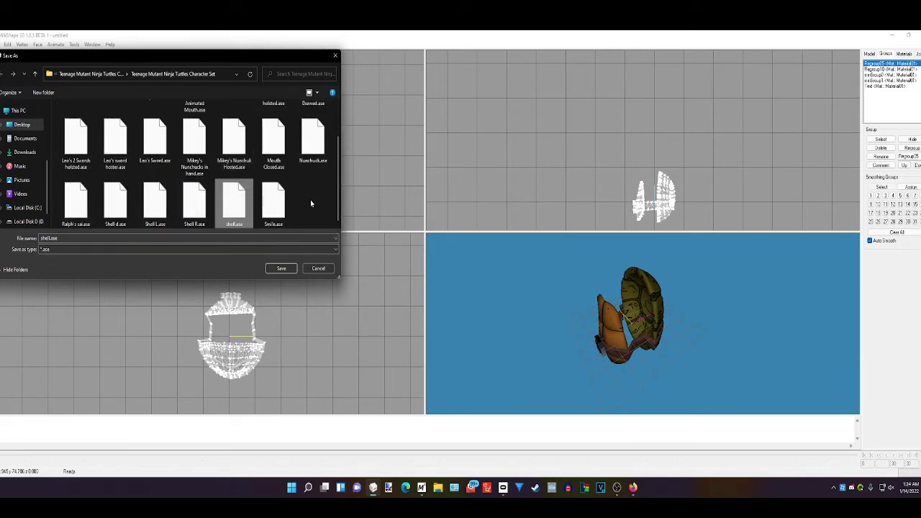
scroll(310, 204, "up", 1)
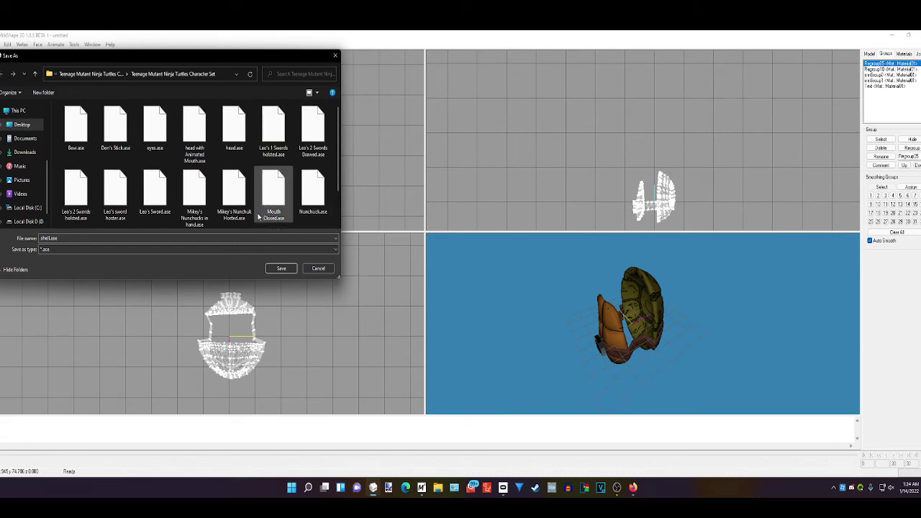
scroll(254, 221, "down", 1)
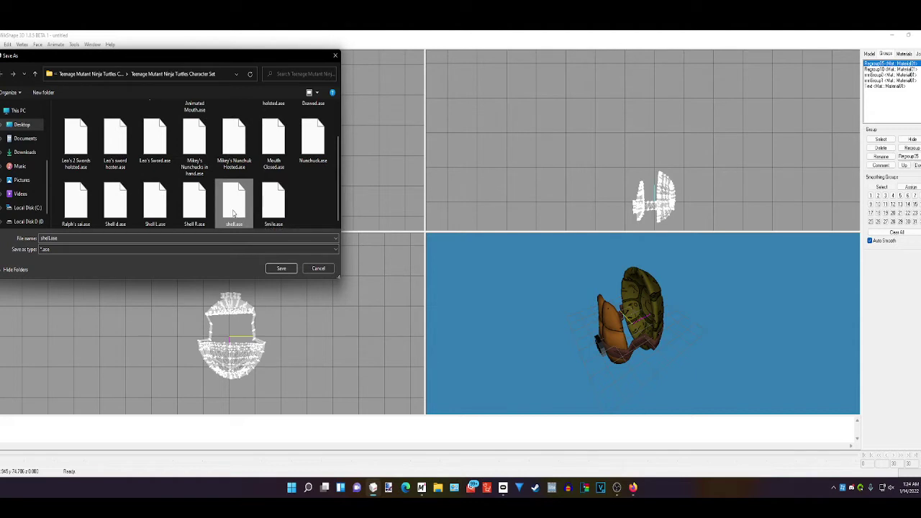
- Overwrite shell.ase, exporting with Multi/Sub-Object material class, Absolute texture filenames, Reverse Vertex Order and the V=1-V option enabled
left_click(279, 270)
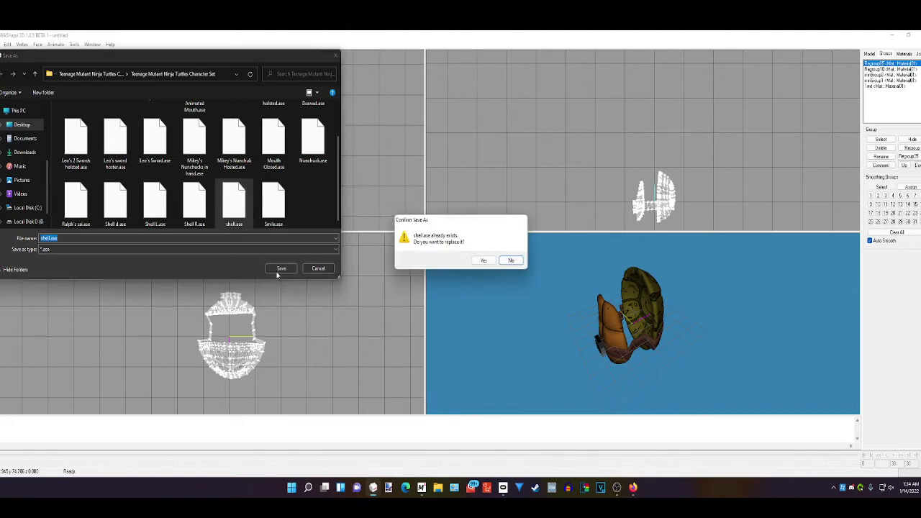
left_click(483, 260)
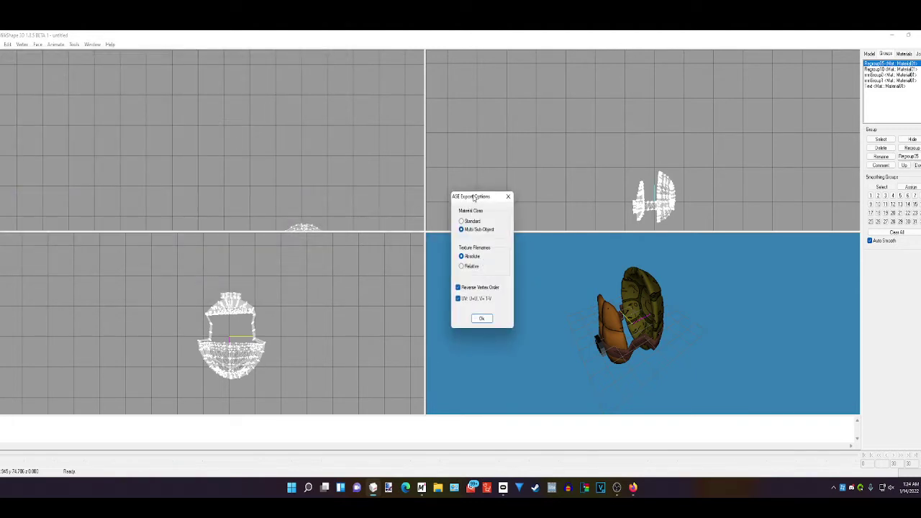
left_click_drag(473, 202, 397, 141)
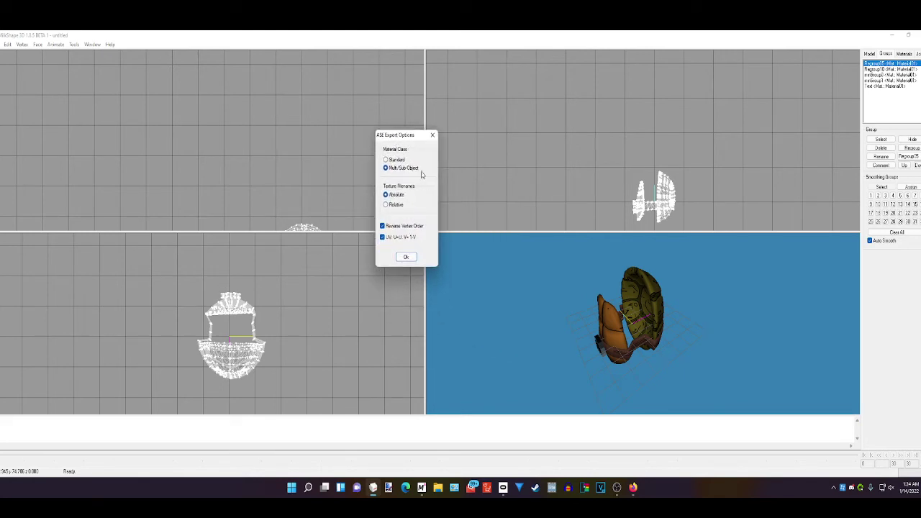
left_click(407, 257)
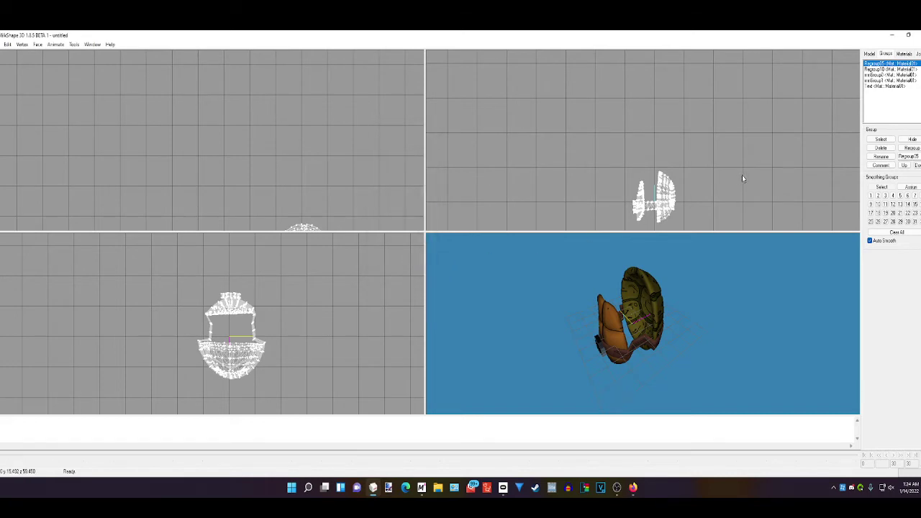
left_click_drag(646, 284, 693, 318)
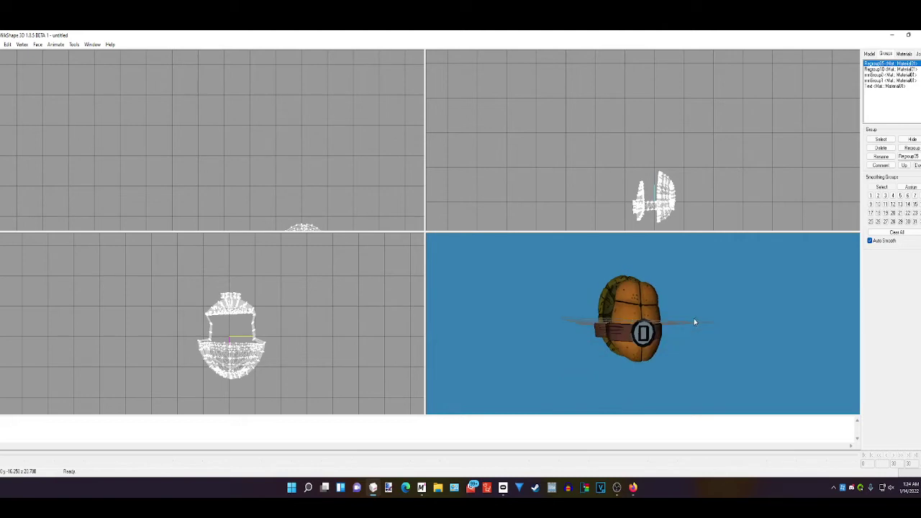
- Switch to Muvizu:Play+, turn the Boy character to face forward, and load shell.ase as its custom chest item
left_click(890, 35)
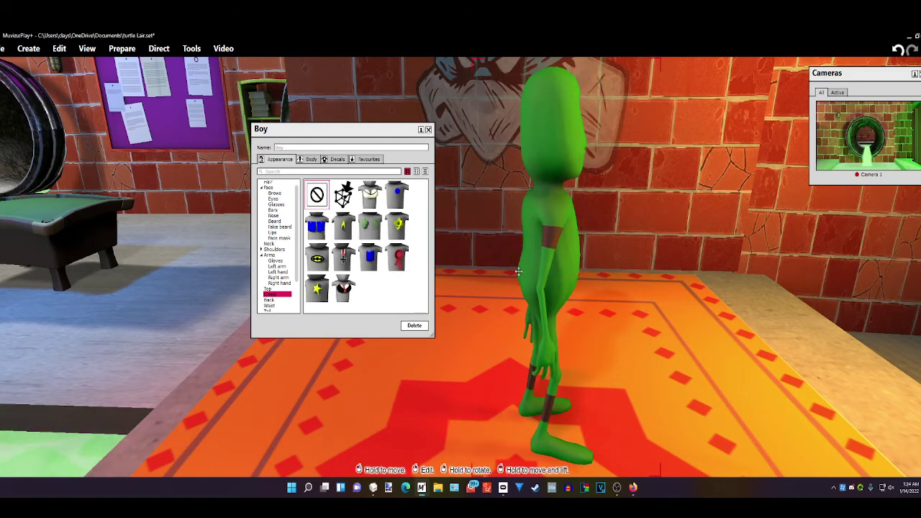
right_click_drag(545, 207, 529, 208)
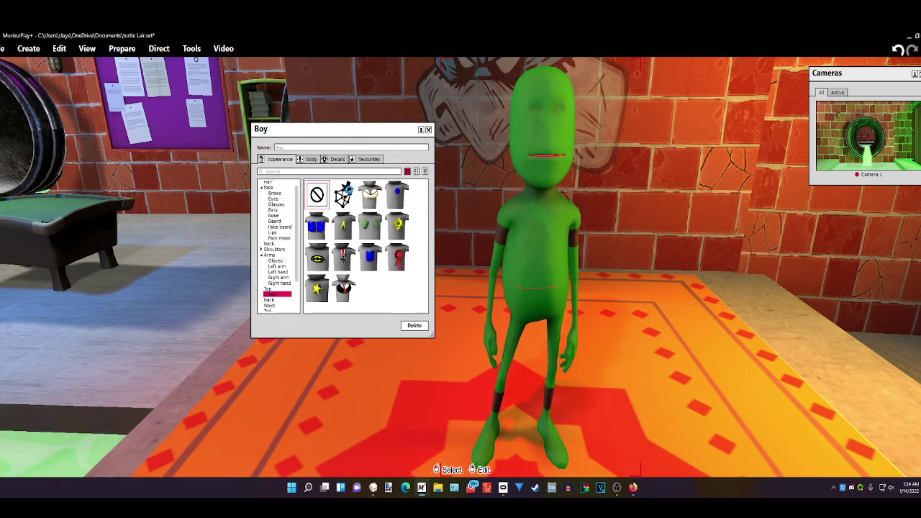
left_click(344, 193)
scroll(432, 206, "down", 1)
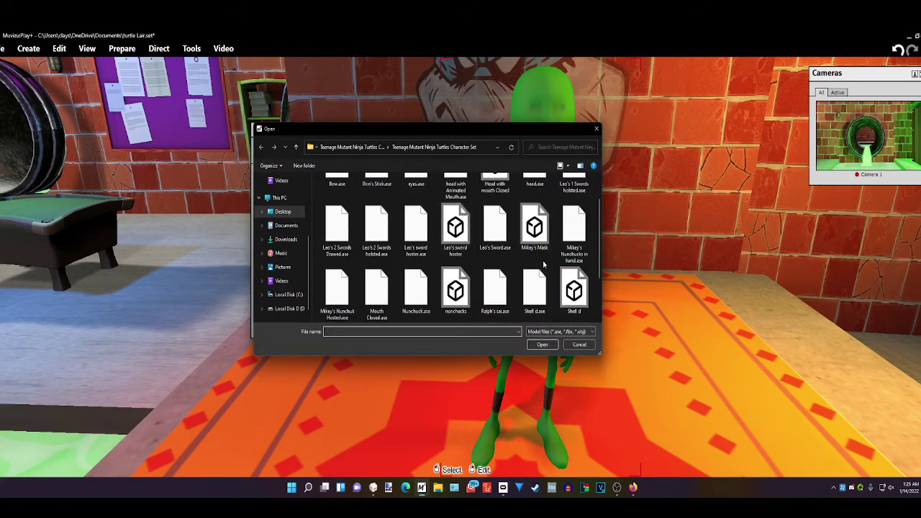
left_click(536, 287)
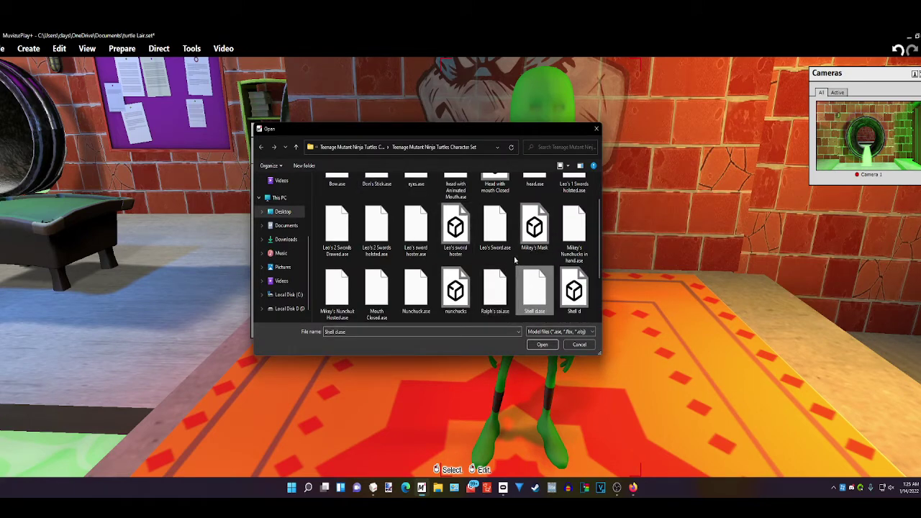
scroll(515, 261, "up", 1)
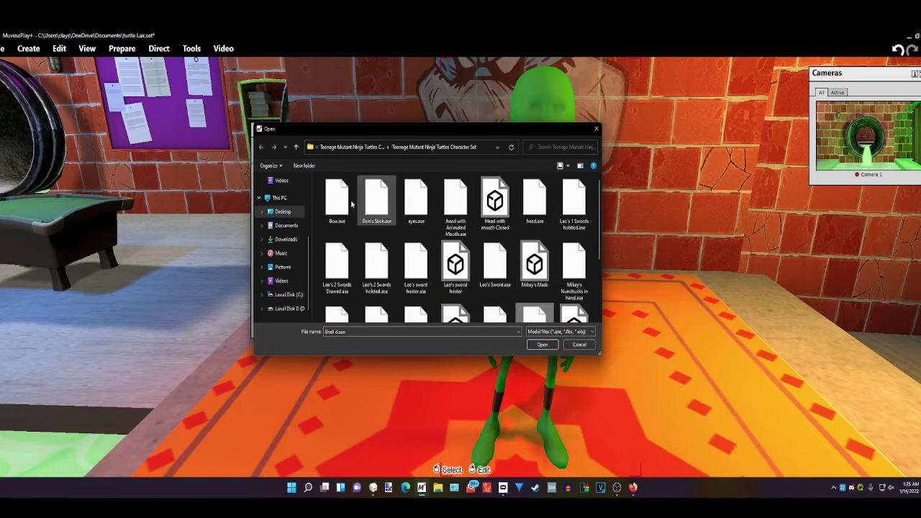
scroll(384, 226, "down", 1)
scroll(385, 230, "down", 1)
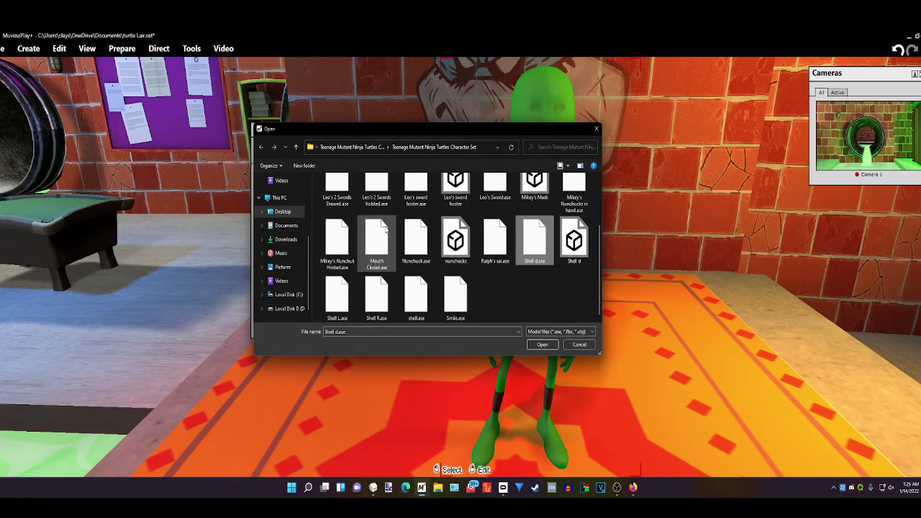
left_click(423, 301)
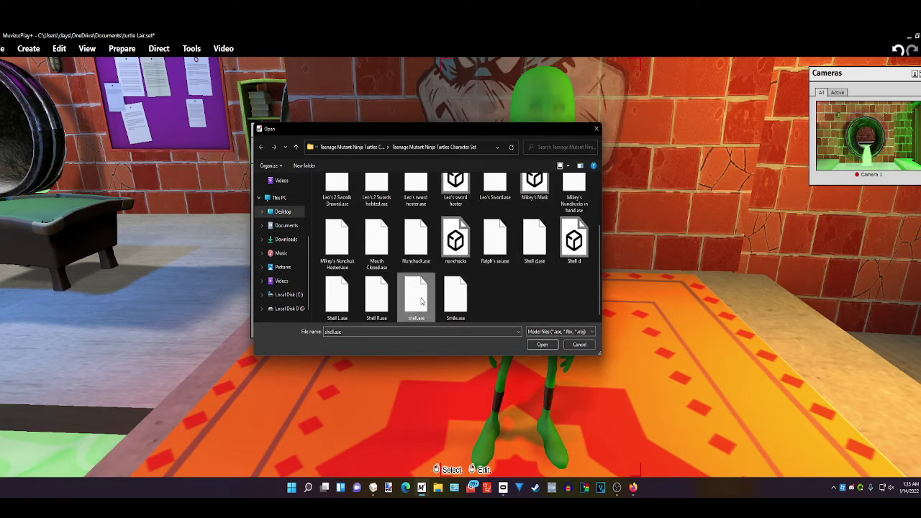
left_click(542, 345)
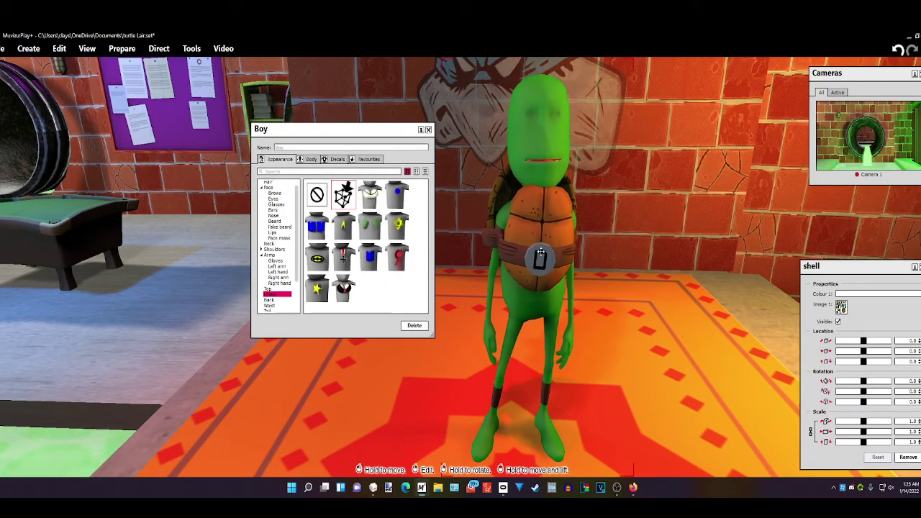
- Lower the shell on the character's torso to a vertical location of -6.6 and shift it front-to-back to 2.1
left_click_drag(864, 362, 863, 363)
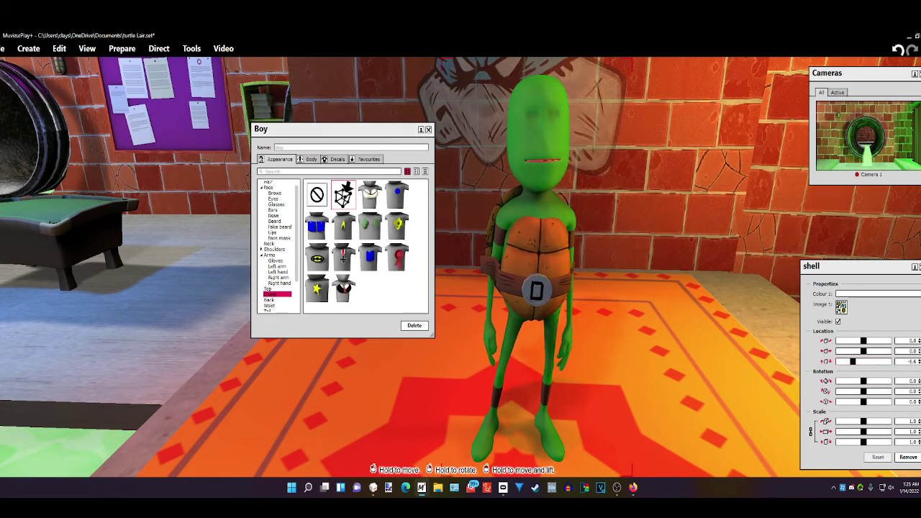
right_click_drag(536, 266, 582, 266)
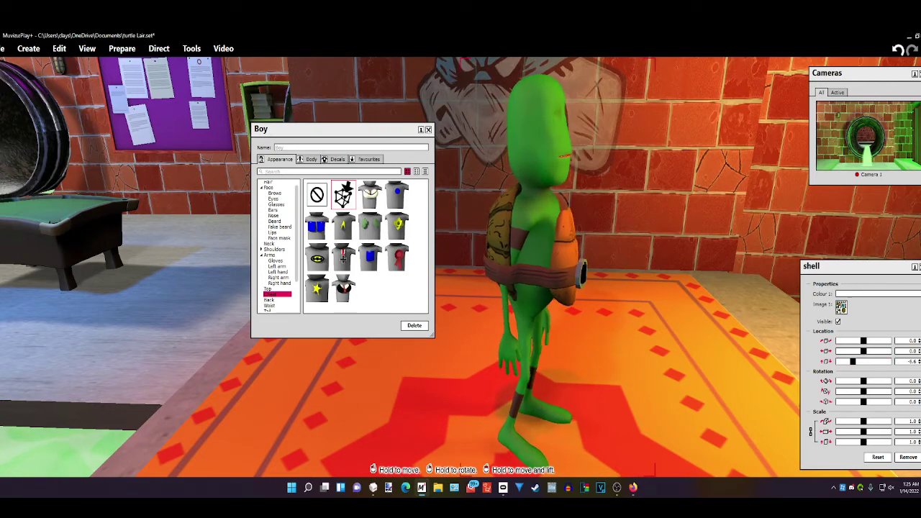
left_click(851, 351)
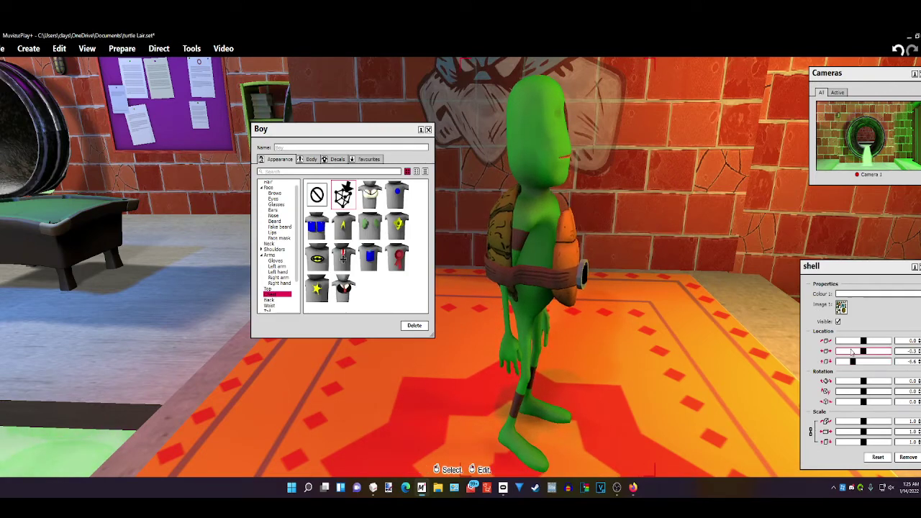
scroll(852, 352, "up", 9)
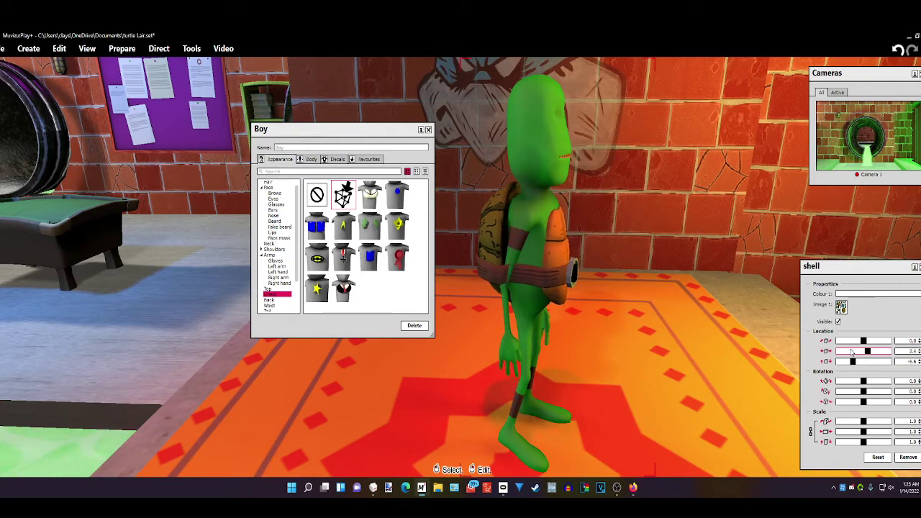
scroll(851, 352, "down", 1)
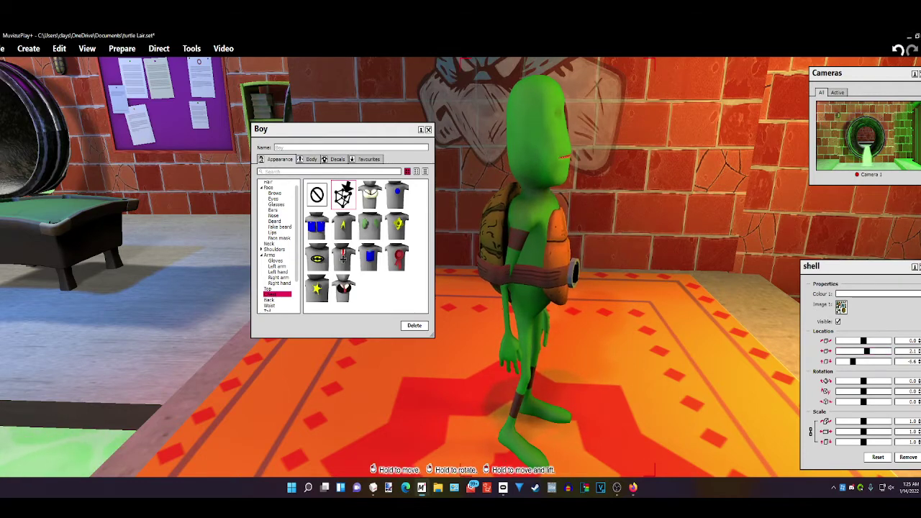
- Check the shell's fit from the side and front, then set its second rotation value to -978.0
scroll(578, 274, "up", 5)
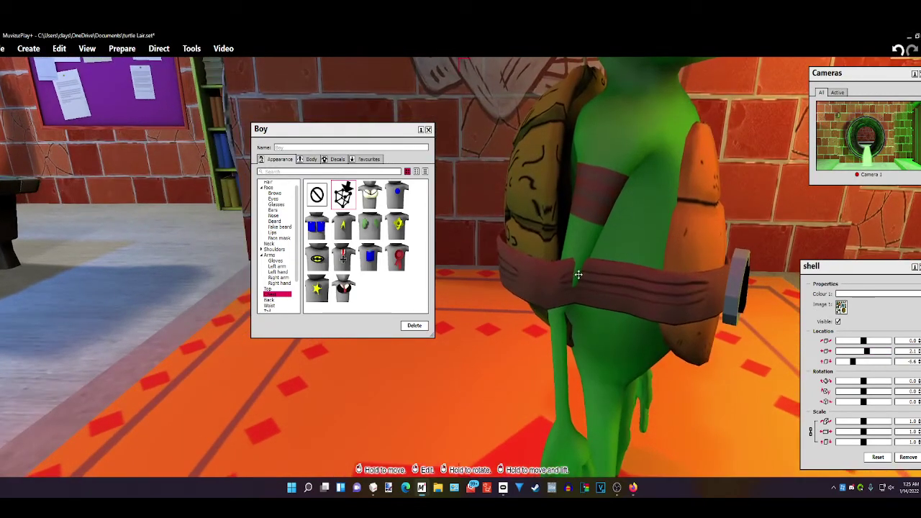
right_click_drag(579, 275, 432, 275)
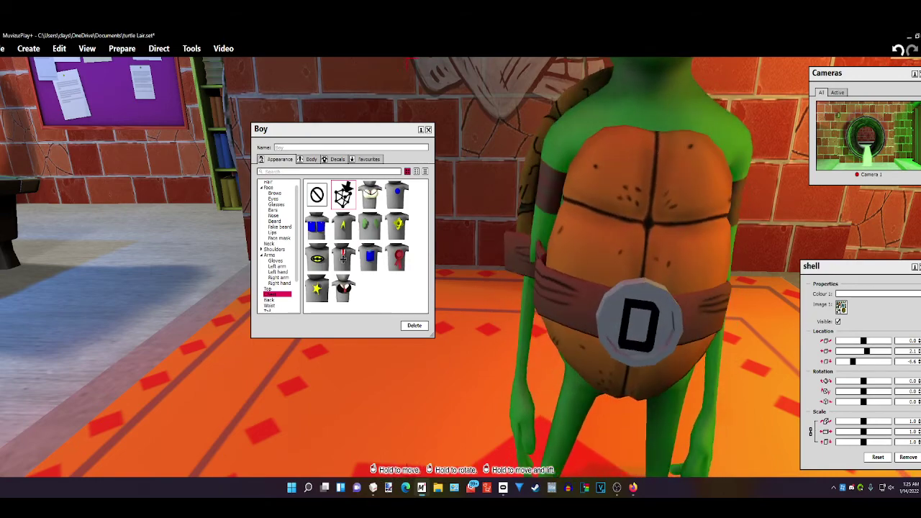
left_click_drag(619, 216, 620, 311)
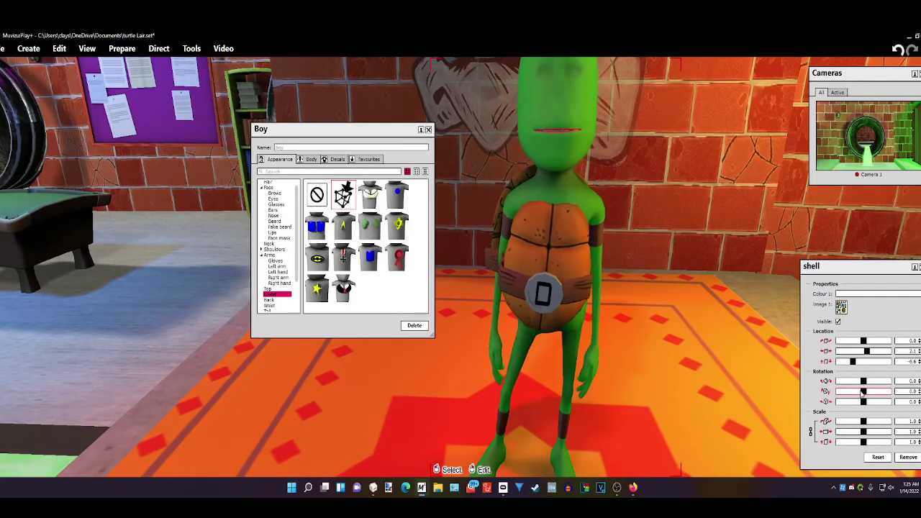
left_click(864, 391)
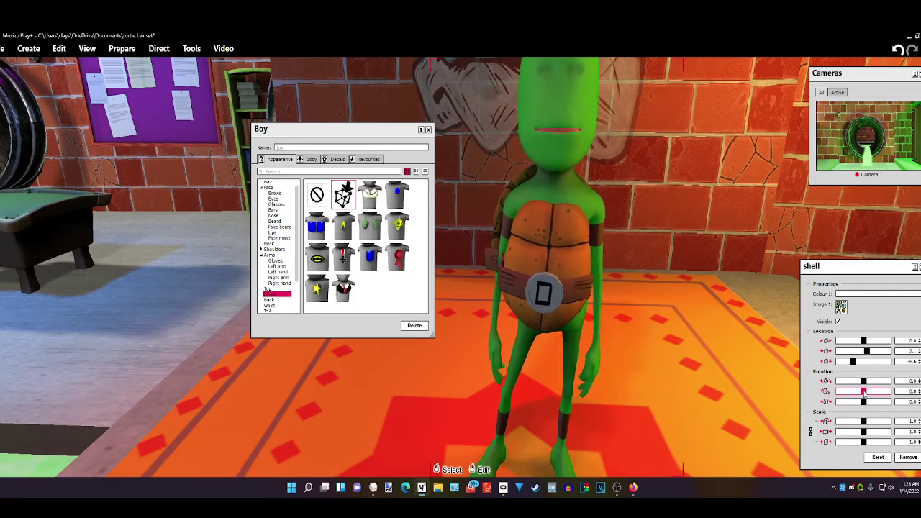
left_click_drag(865, 393, 865, 393)
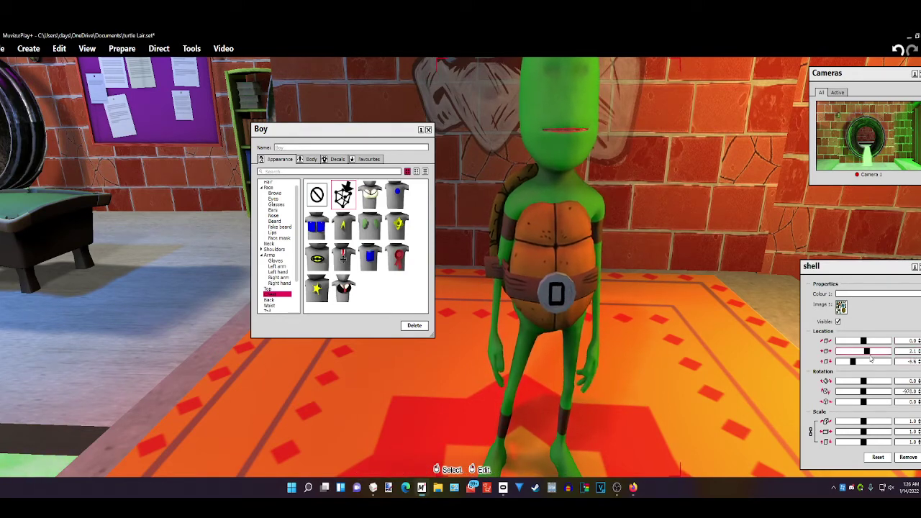
- Fine-tune the shell's location to 2.4 front-to-back and -1.2 sideways, and move its properties window fully into view
left_click_drag(868, 351, 867, 350)
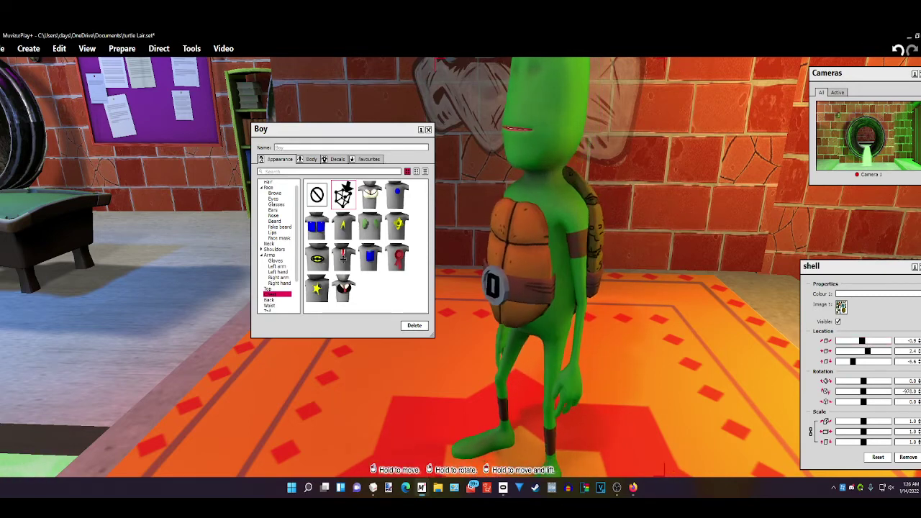
left_click_drag(863, 341, 862, 342)
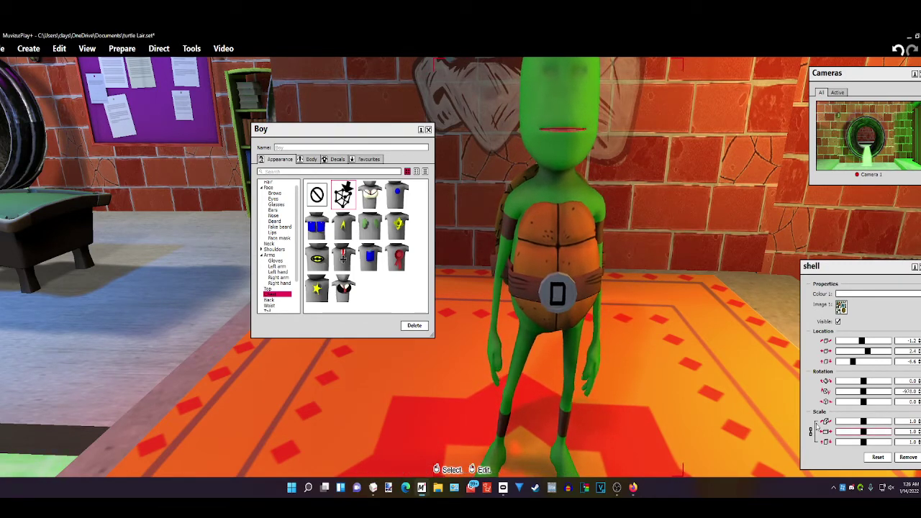
left_click_drag(838, 266, 777, 220)
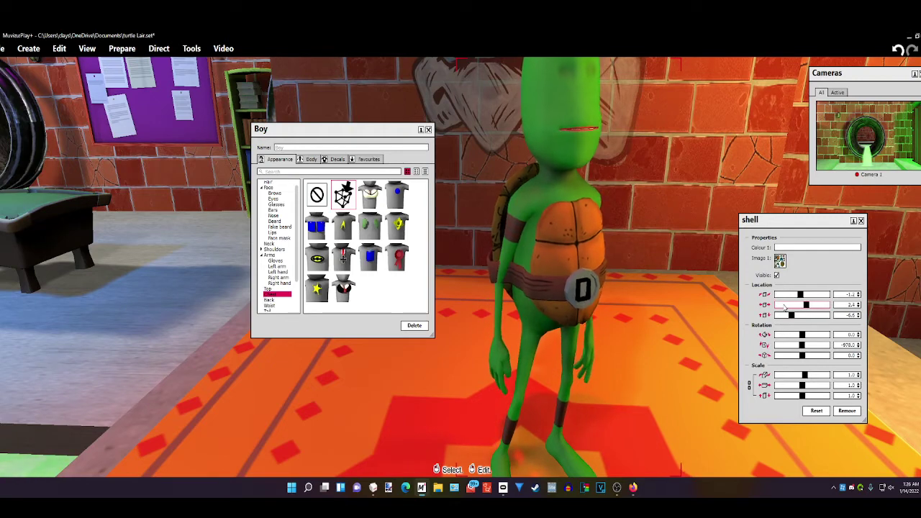
- Shift the shell front-to-back on the character's torso to 3.1, checking the fit from the side
scroll(785, 307, "up", 1)
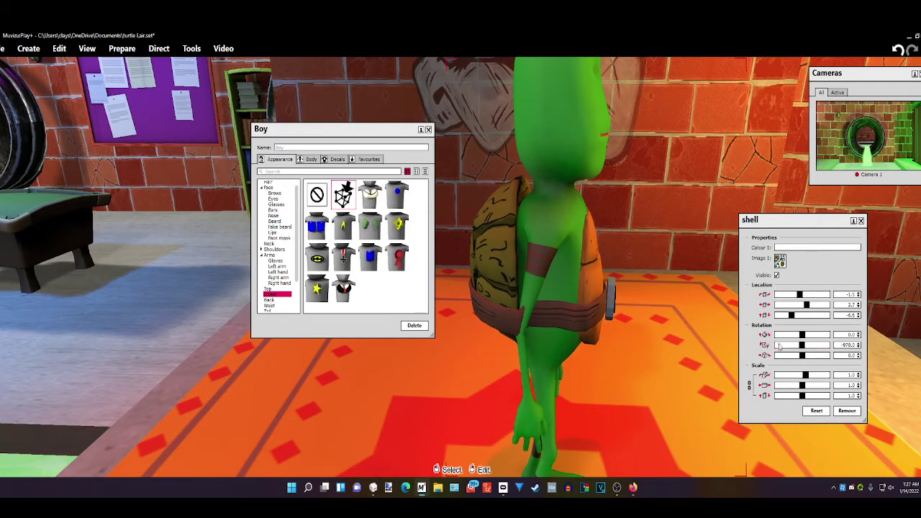
left_click(808, 347)
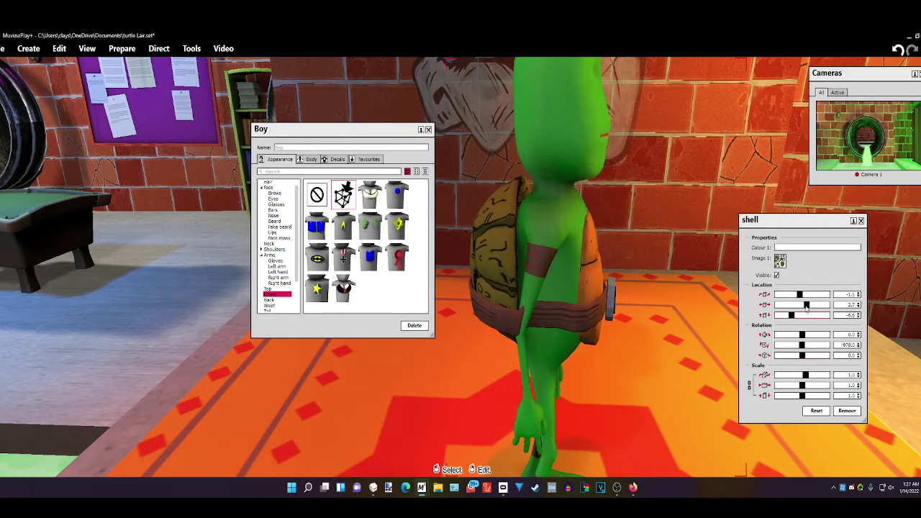
left_click_drag(806, 305, 806, 306)
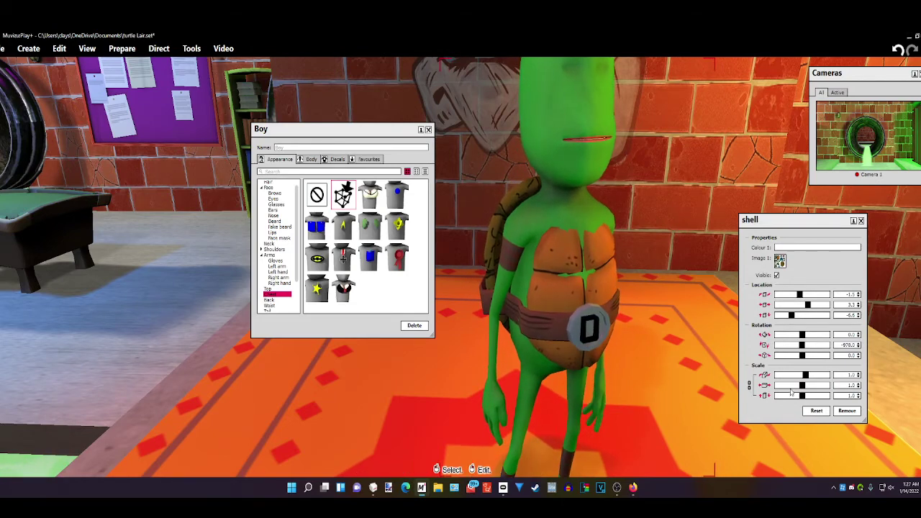
- Set the shell's second scale value to 1.1 and turn the Boy character to face forward
left_click_drag(803, 385, 805, 385)
scroll(804, 385, "up", 2)
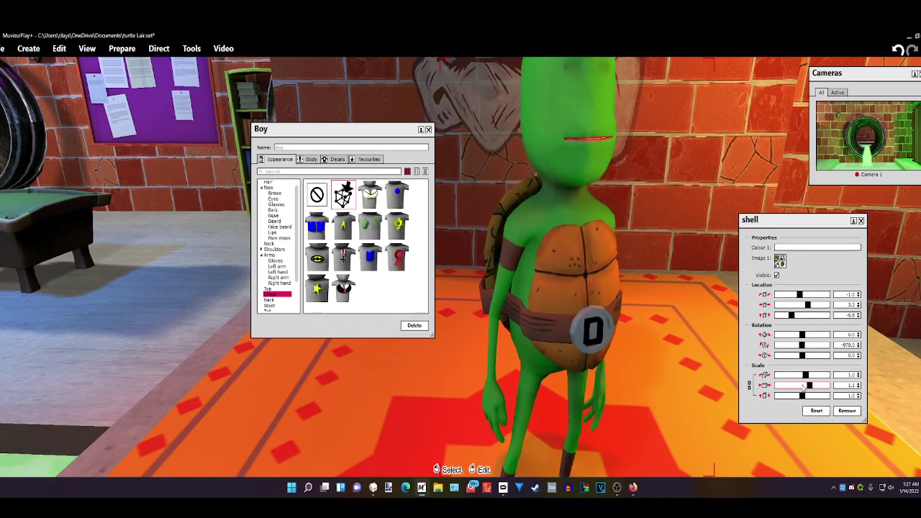
scroll(804, 388, "up", 1)
right_click_drag(603, 305, 584, 305)
left_click_drag(595, 311, 583, 261)
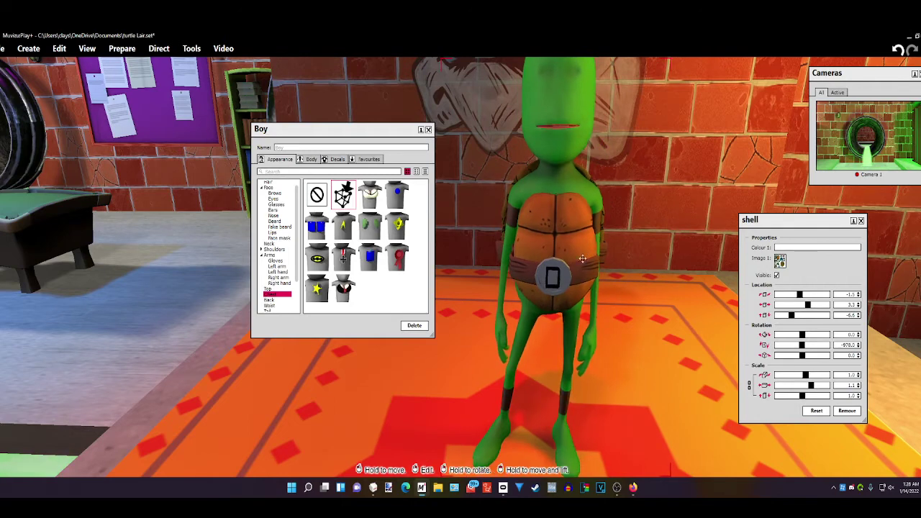
- Test the shell's fit with the Boy's initial state set to Sit, and return the state to Stand
left_click(122, 48)
left_click(120, 149)
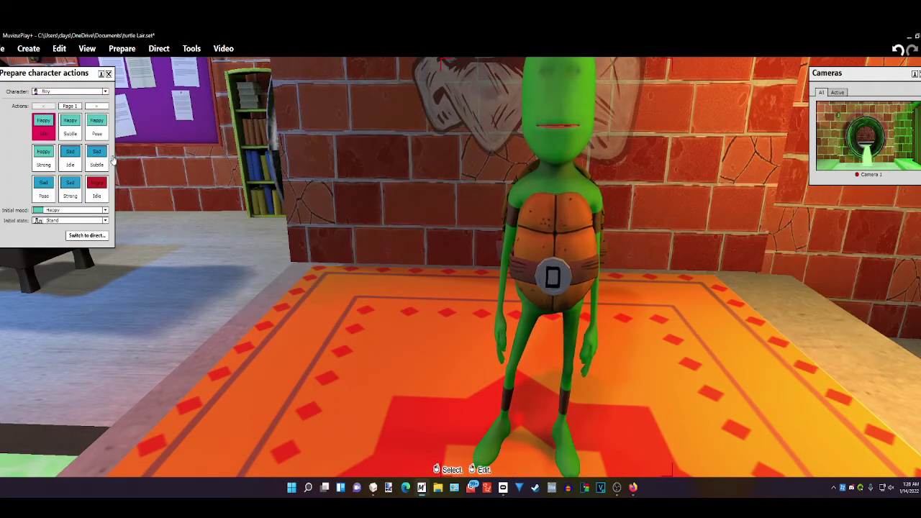
left_click(69, 220)
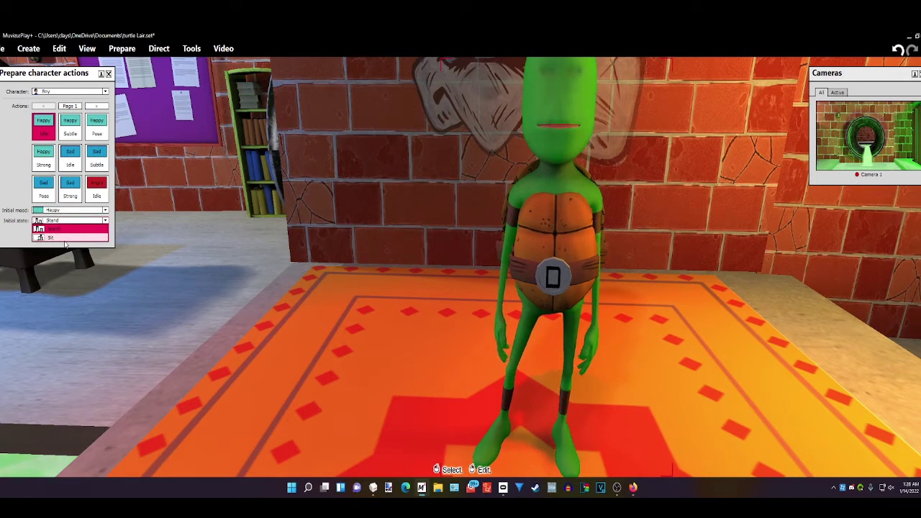
left_click(66, 238)
right_click_drag(520, 302, 655, 302)
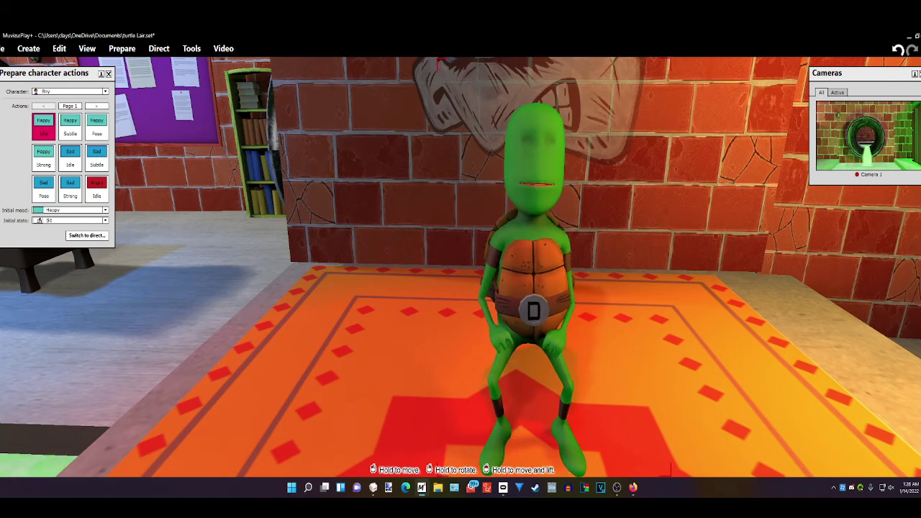
left_click(81, 221)
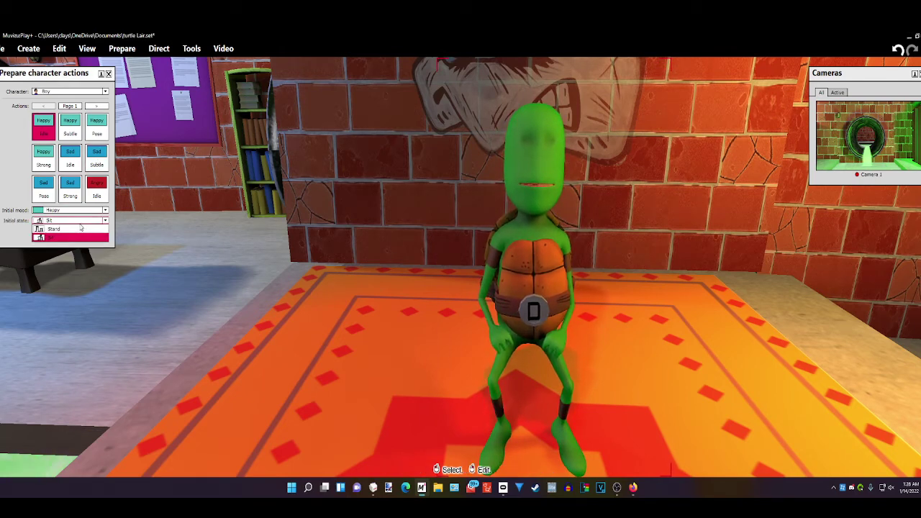
left_click(81, 228)
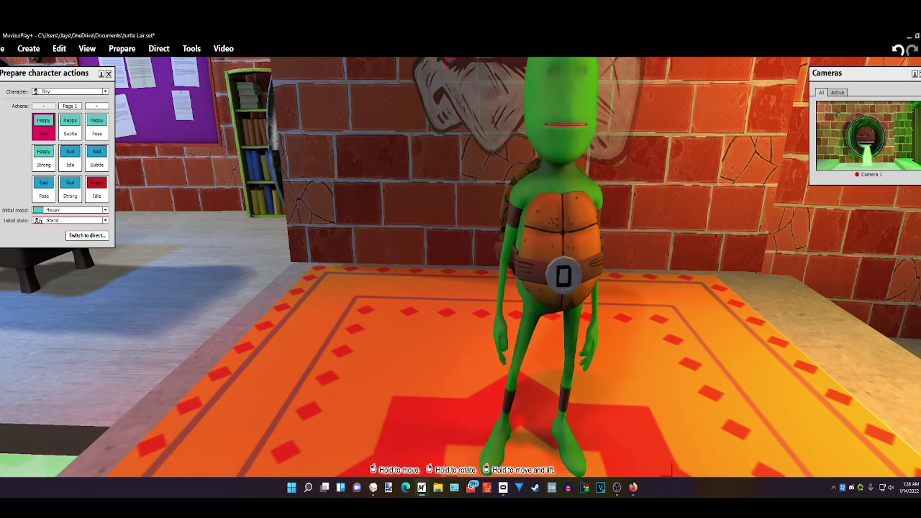
- Close the Prepare character actions window and show the Face mask items in the Boy's appearance settings
middle_click_drag(691, 309, 720, 281)
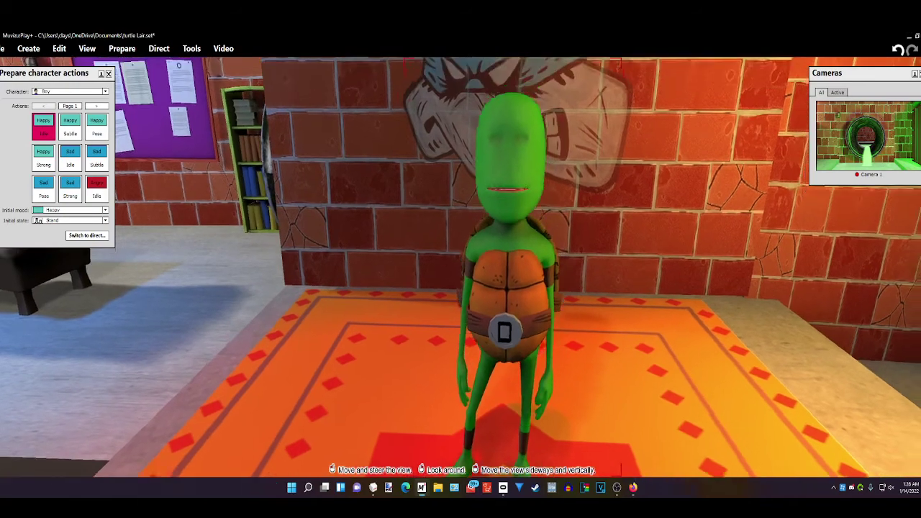
middle_click_drag(461, 259, 460, 158)
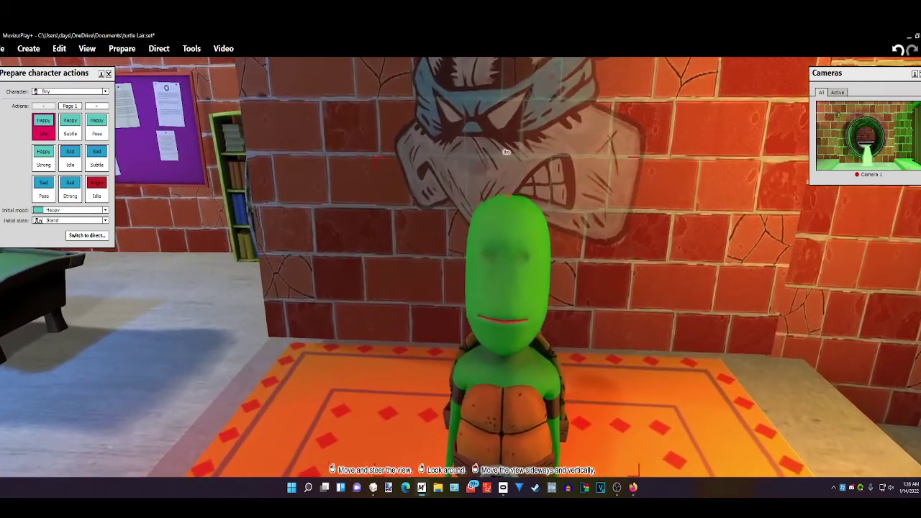
middle_click_drag(652, 223, 652, 292)
middle_click_drag(684, 348, 684, 237)
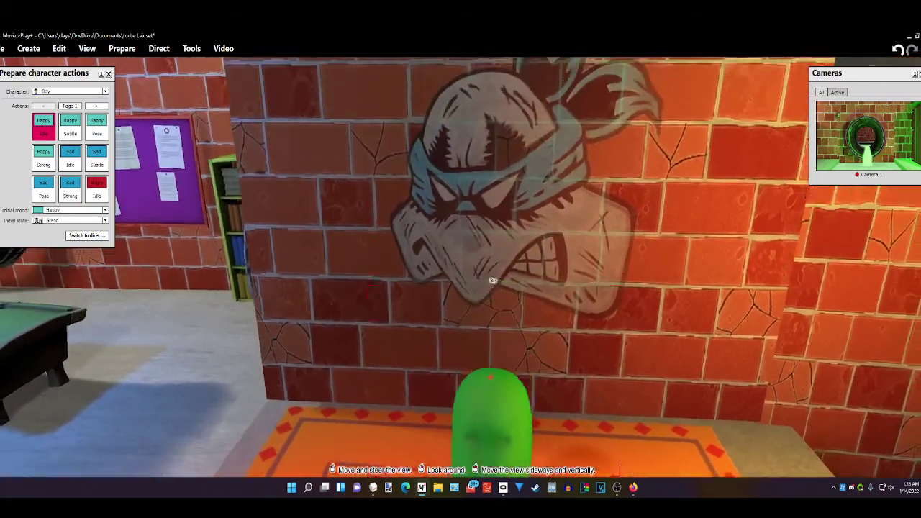
middle_click_drag(493, 281, 479, 180)
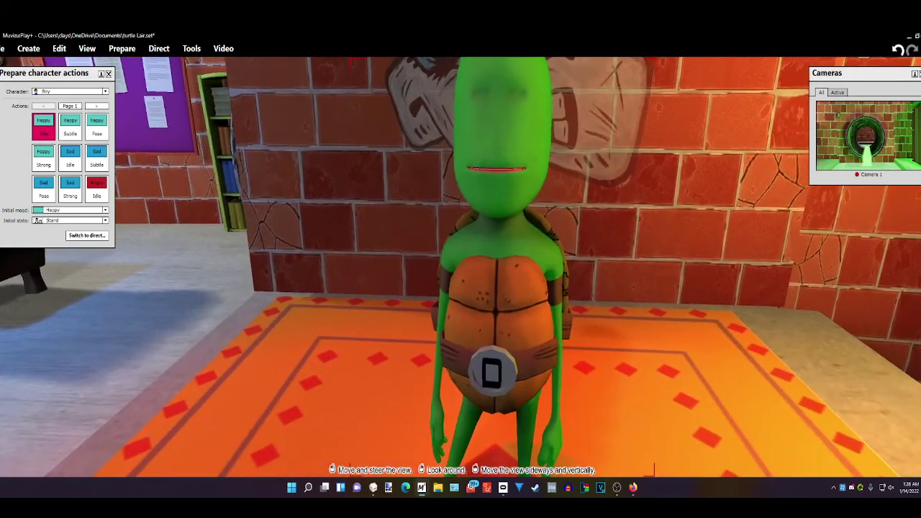
middle_click_drag(535, 174, 535, 263)
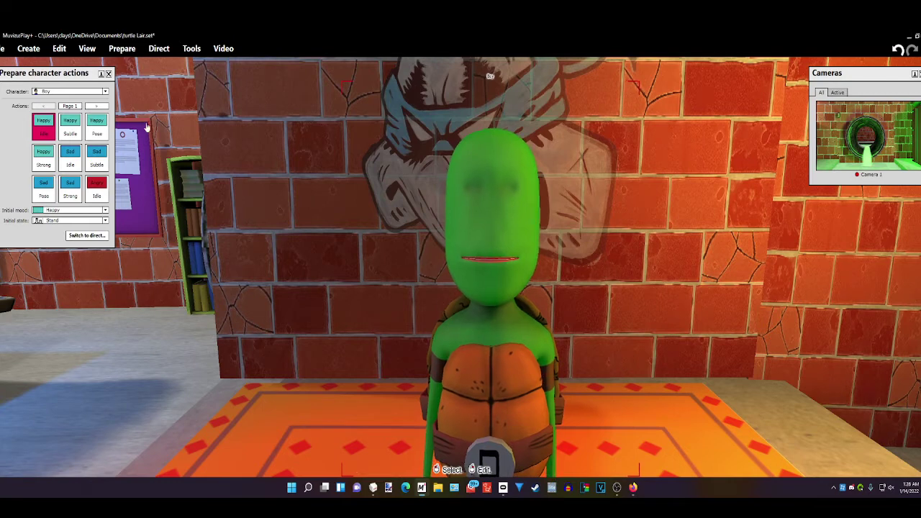
left_click_drag(80, 77, 353, 249)
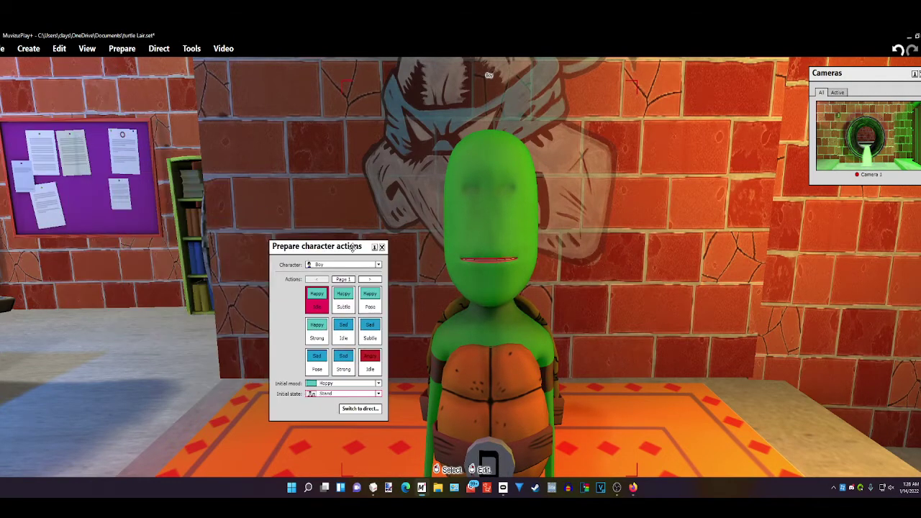
left_click(383, 247)
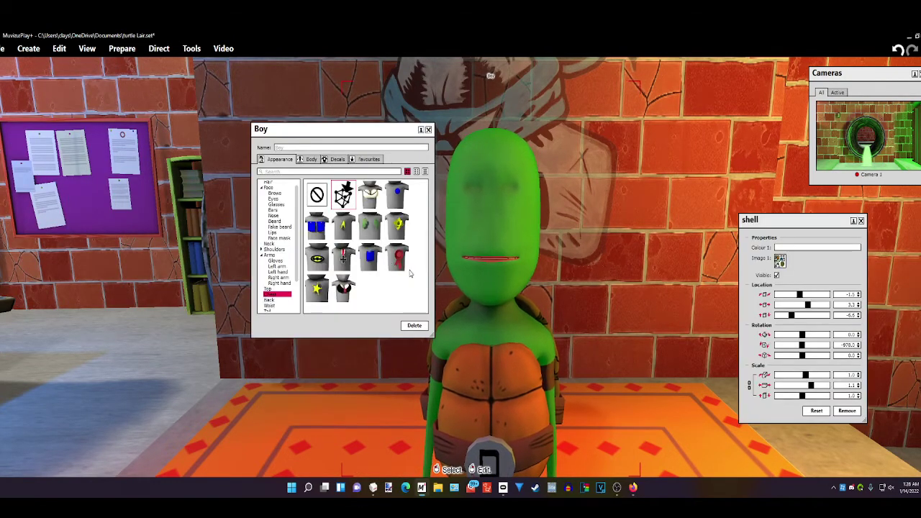
left_click_drag(348, 129, 334, 178)
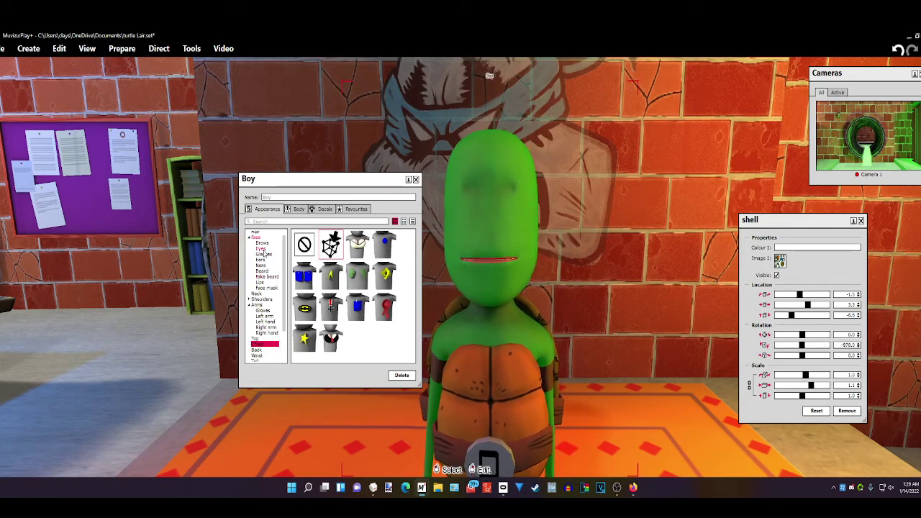
left_click(274, 288)
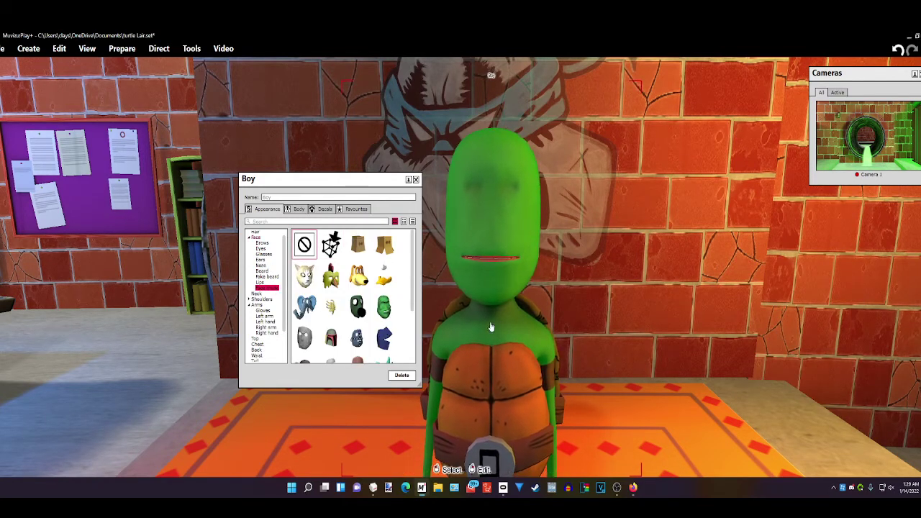
- Switch to MilkShape 3D and undo the deletion of the boy body model and its group selection
left_click(374, 489)
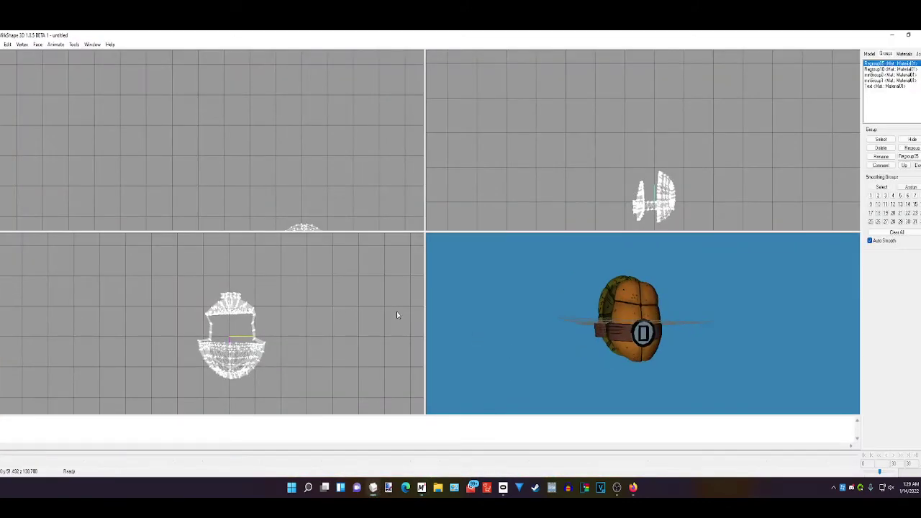
left_click(8, 44)
left_click(29, 54)
left_click(8, 45)
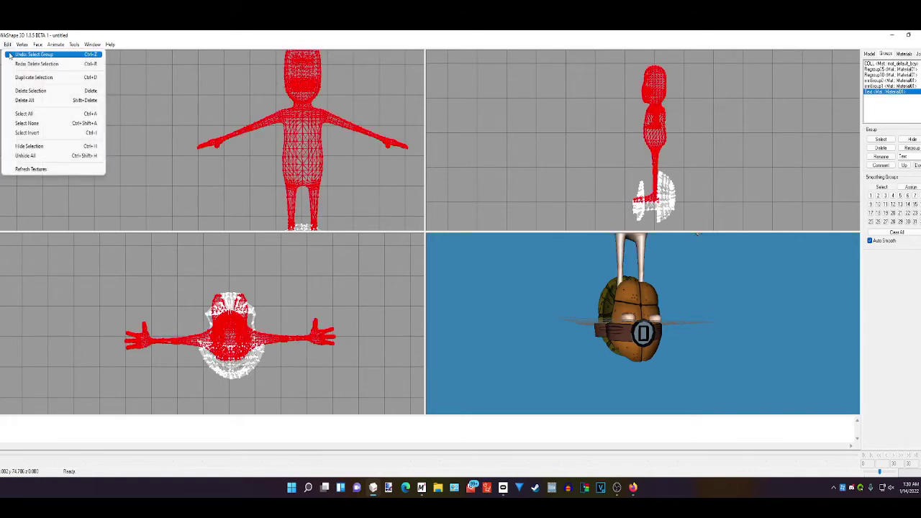
left_click(29, 54)
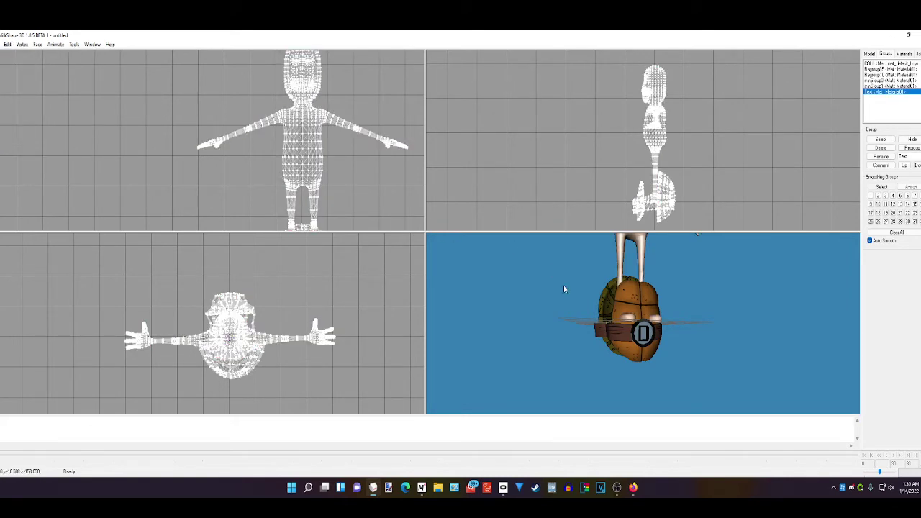
- Select all the shell groups and delete them, keeping only the COLL boy body group
left_click_drag(564, 285, 556, 260)
left_click_drag(557, 294, 570, 380)
left_click_drag(726, 364, 820, 295)
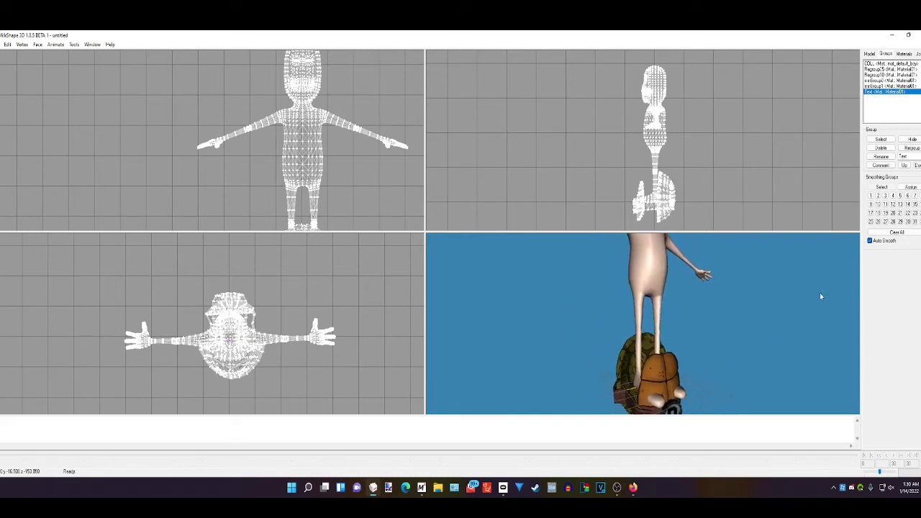
double_click(891, 93)
double_click(892, 86)
double_click(895, 81)
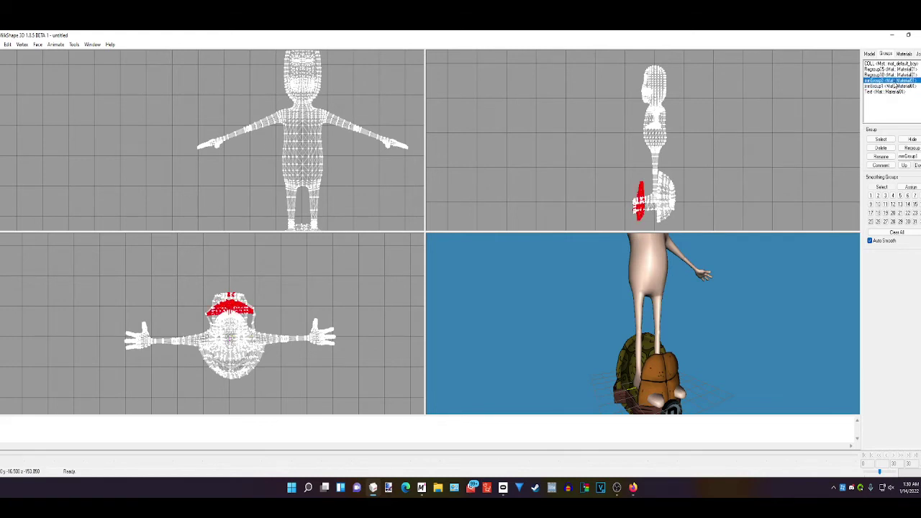
double_click(897, 74)
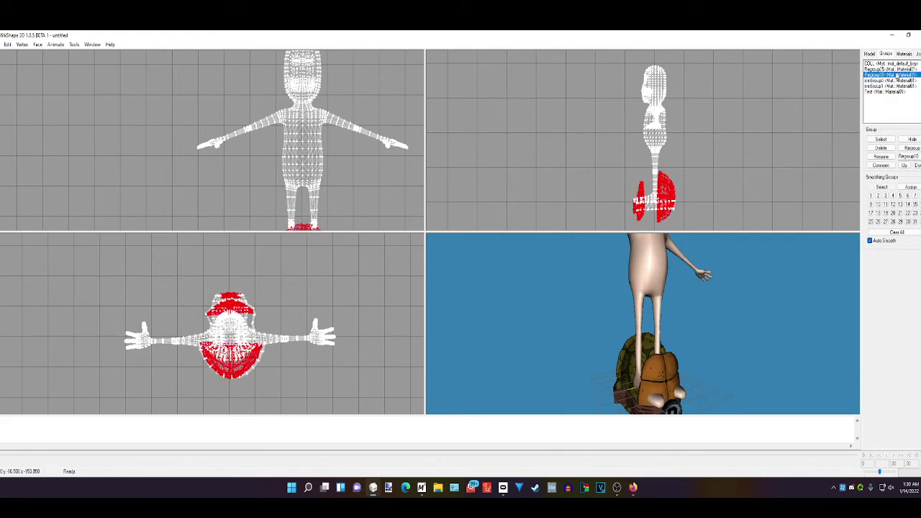
double_click(898, 69)
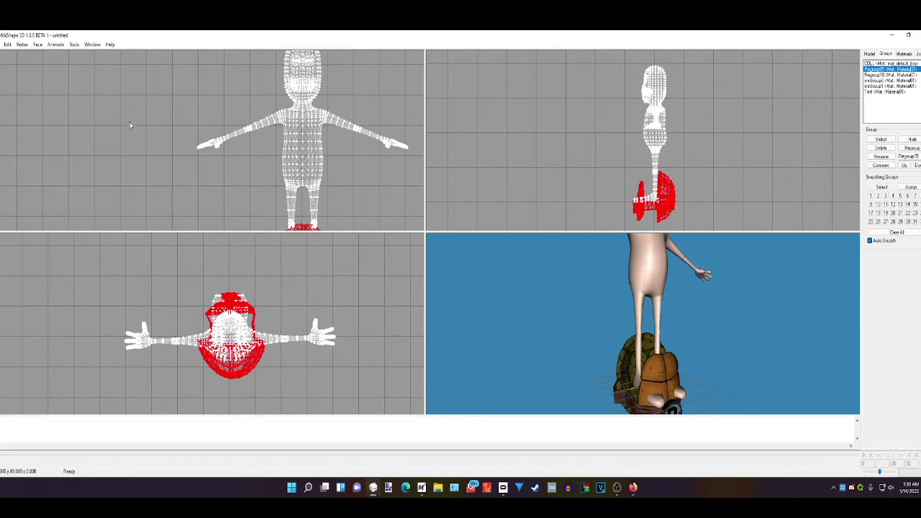
left_click(6, 46)
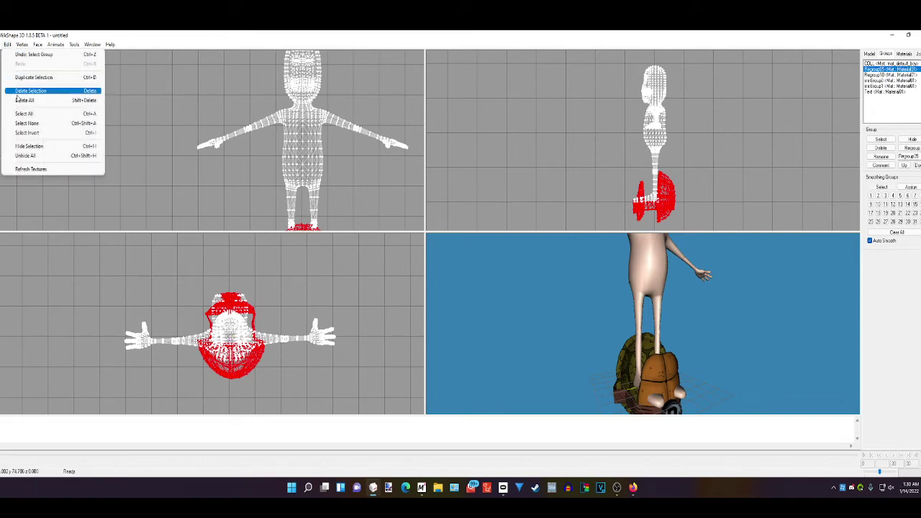
left_click(16, 94)
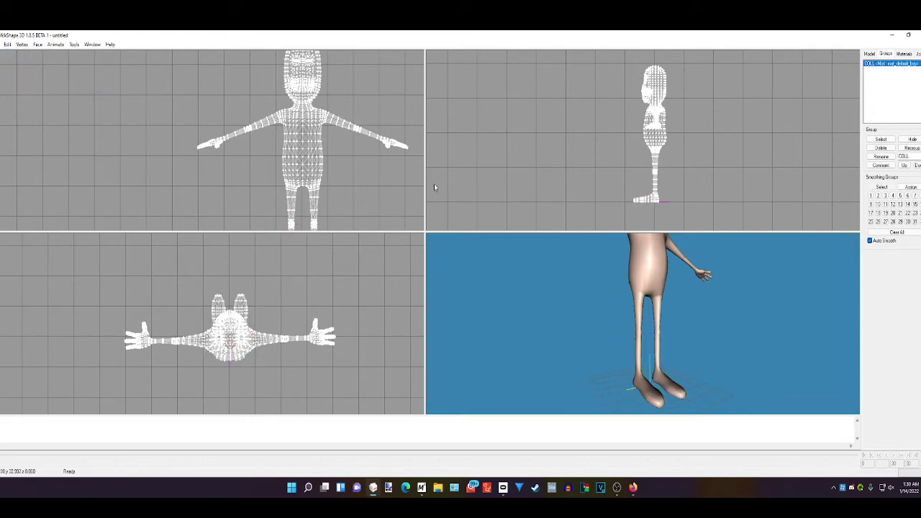
- Import the Wavefront OBJ file Head with mouth Closed from the desktop's Teenage Mutant Ninja Turtles Character Set folder
left_click_drag(635, 295, 697, 356)
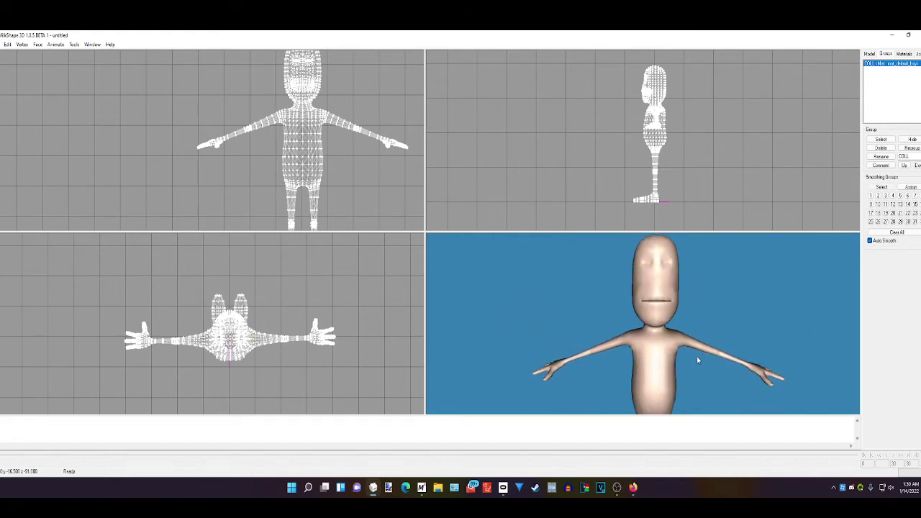
left_click_drag(669, 318, 670, 319)
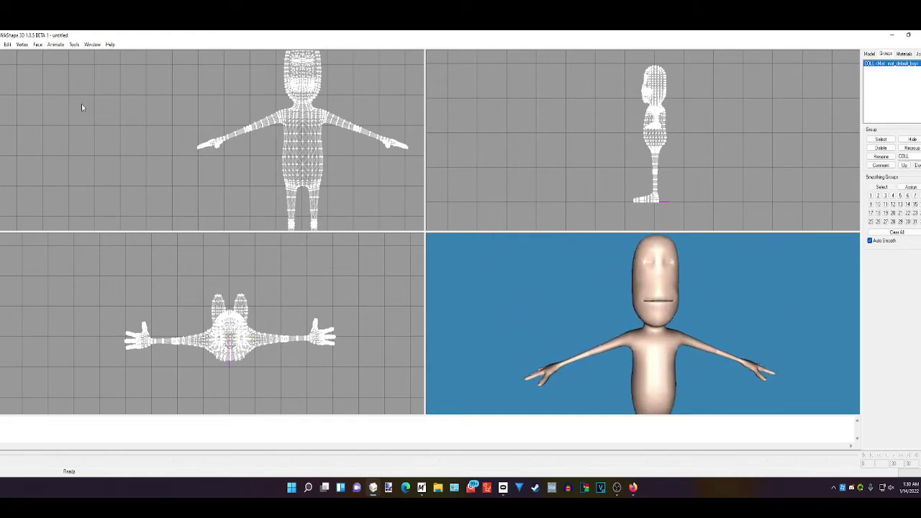
left_click(1, 44)
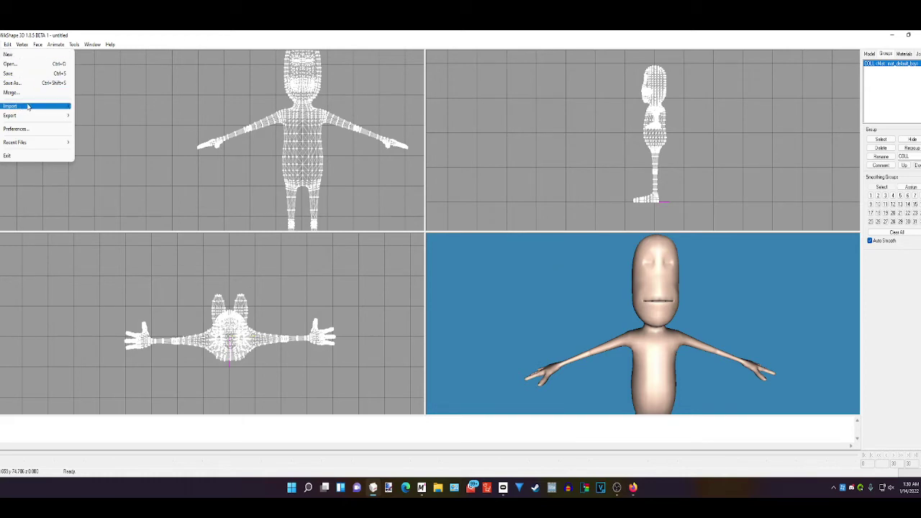
mouse_move(28, 107)
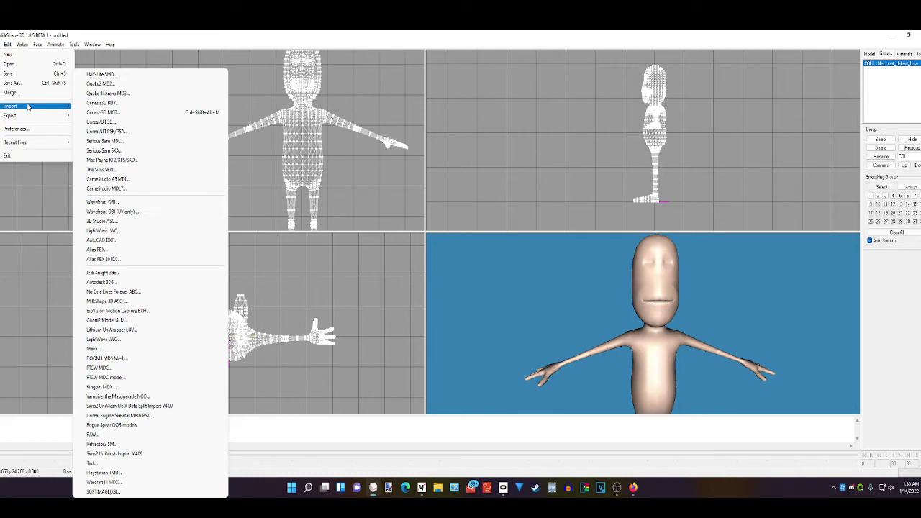
left_click(123, 202)
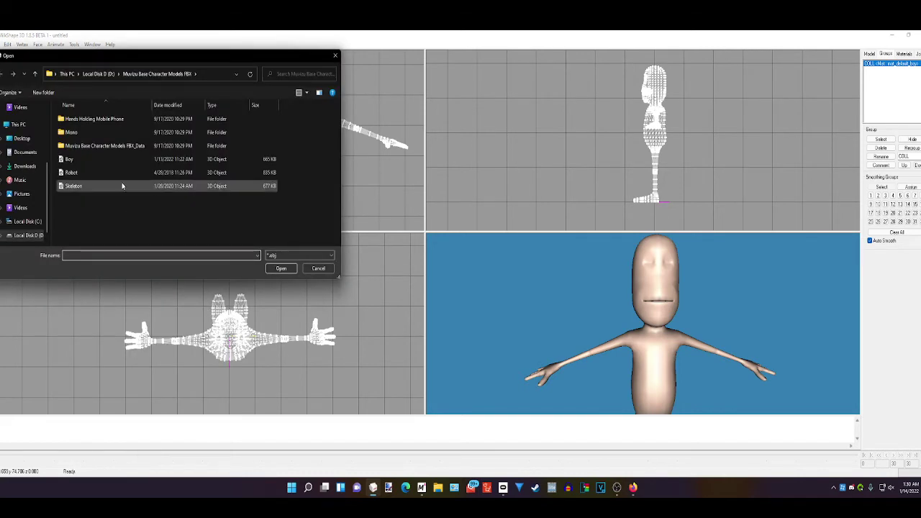
left_click(23, 138)
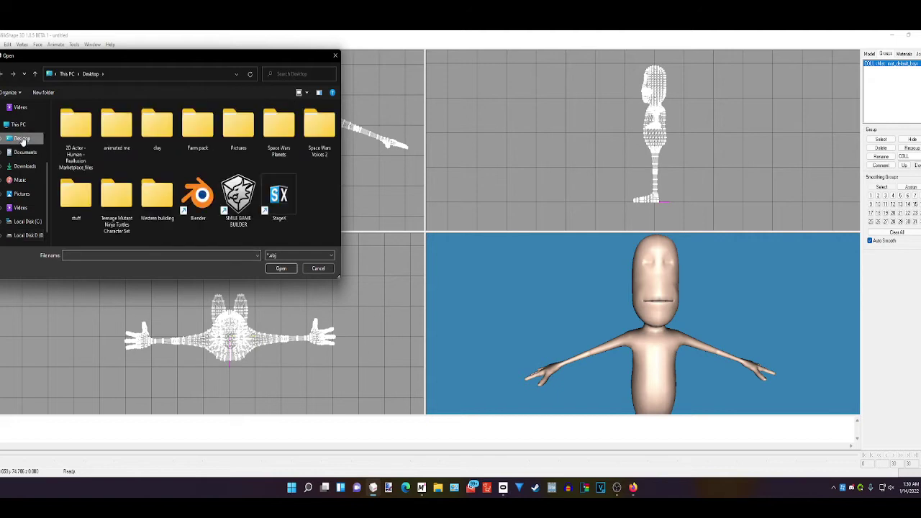
double_click(104, 194)
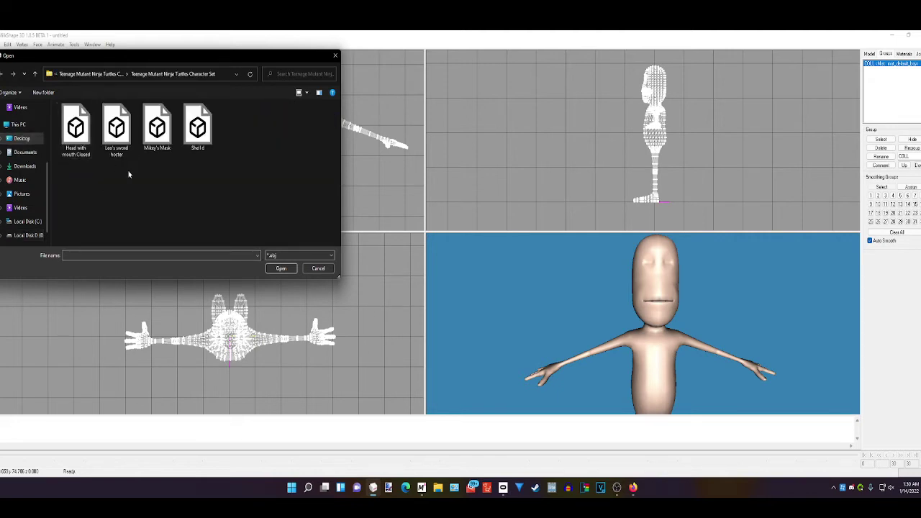
left_click(77, 134)
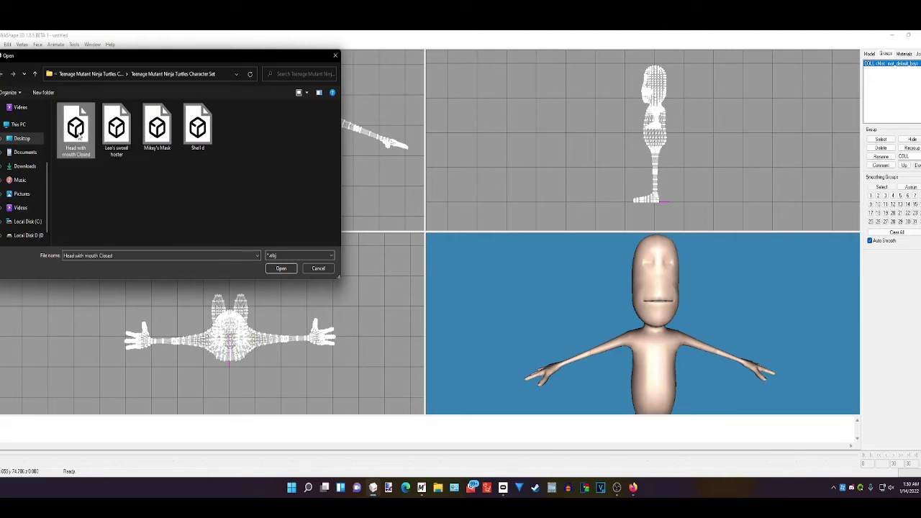
left_click(281, 267)
left_click_drag(703, 377, 732, 359)
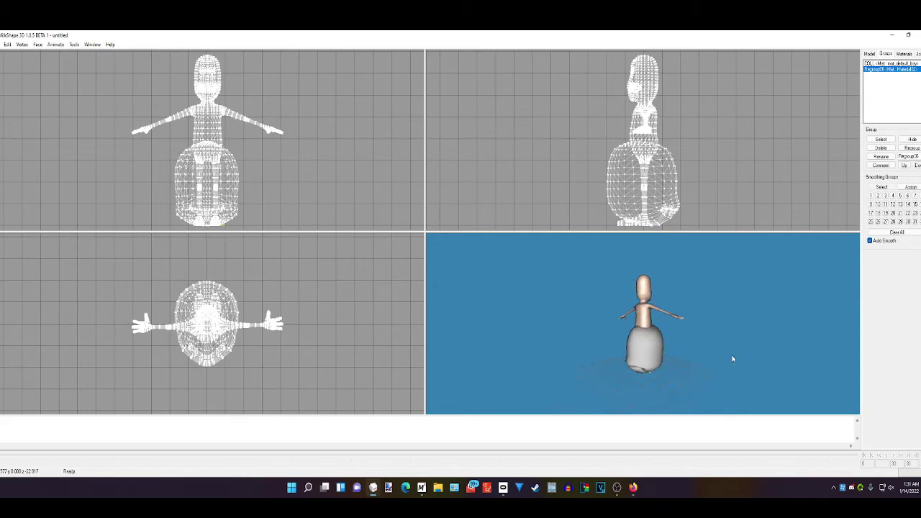
- Select the imported turtle head group and move it up over the boy's head
double_click(885, 70)
left_click(870, 54)
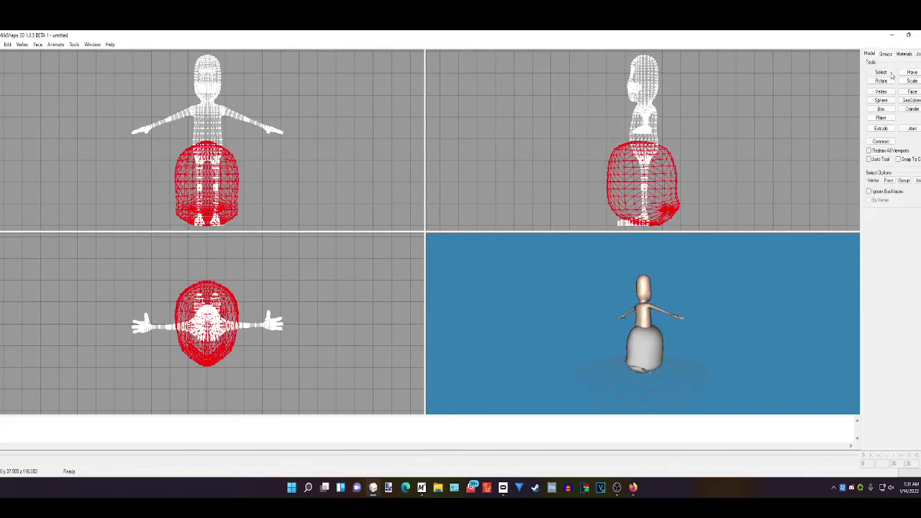
left_click(911, 73)
left_click_drag(699, 200, 701, 85)
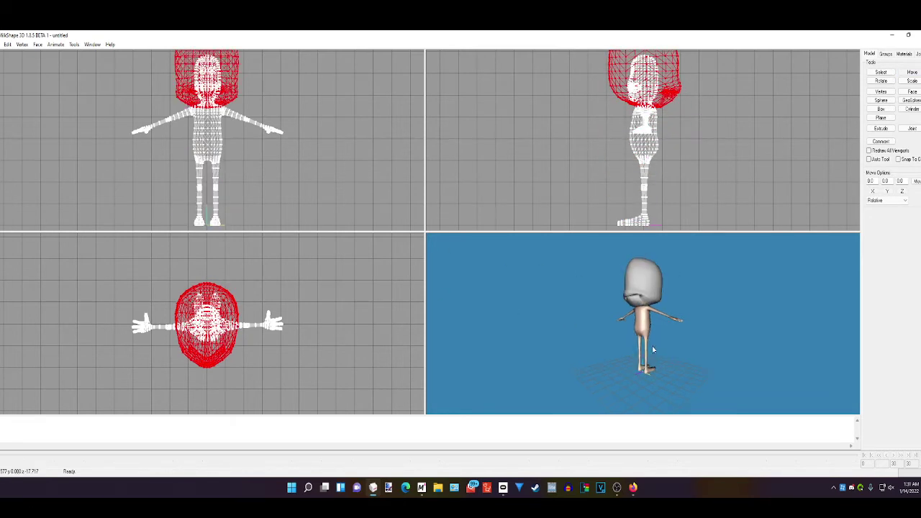
- Rotate the turtle head about its center of mass so it faces the same way as the boy body
left_click_drag(653, 347, 678, 356, "ctrl")
left_click_drag(389, 286, 400, 307, "ctrl")
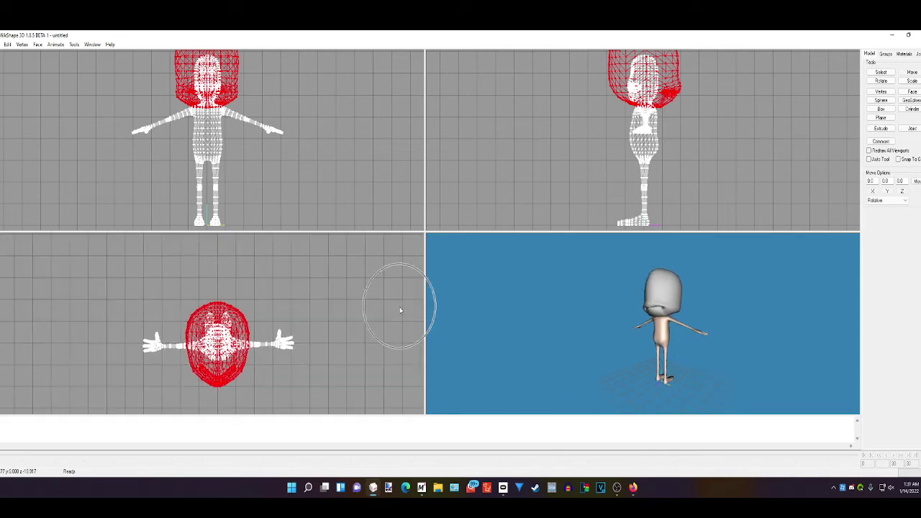
scroll(399, 308, "up", 4)
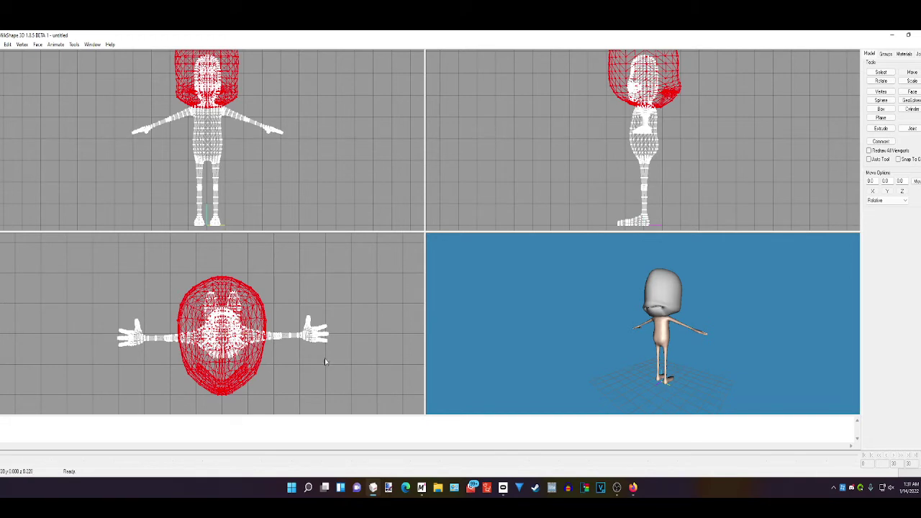
left_click(881, 81)
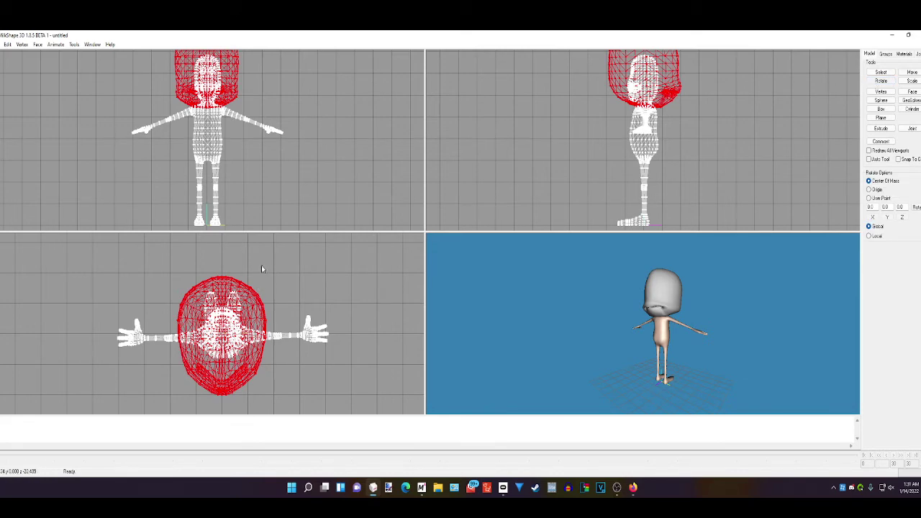
left_click_drag(261, 266, 288, 342)
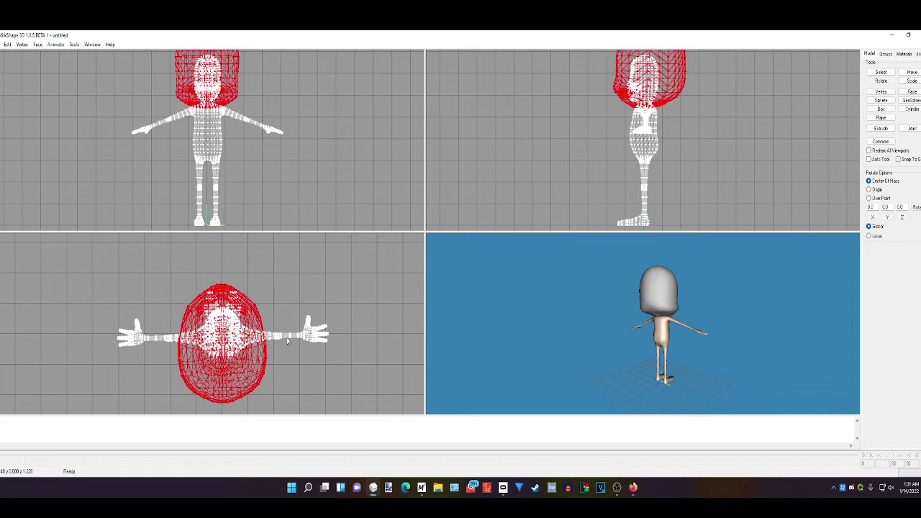
mouse_move(596, 398)
left_mouse_down()
mouse_move(620, 408)
mouse_move(593, 417)
mouse_move(595, 404)
left_mouse_up()
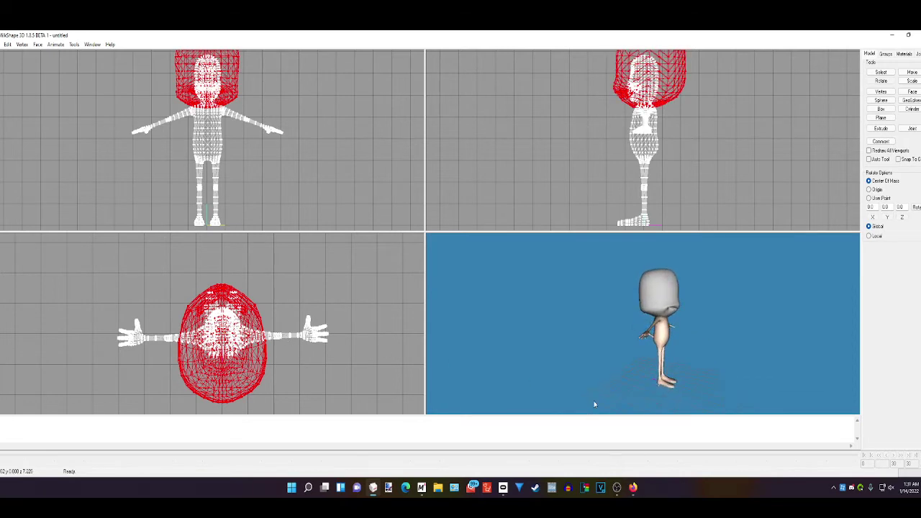
- Shift the turtle head slightly toward the front so it lines up with the boy's head and neck
left_click(912, 72)
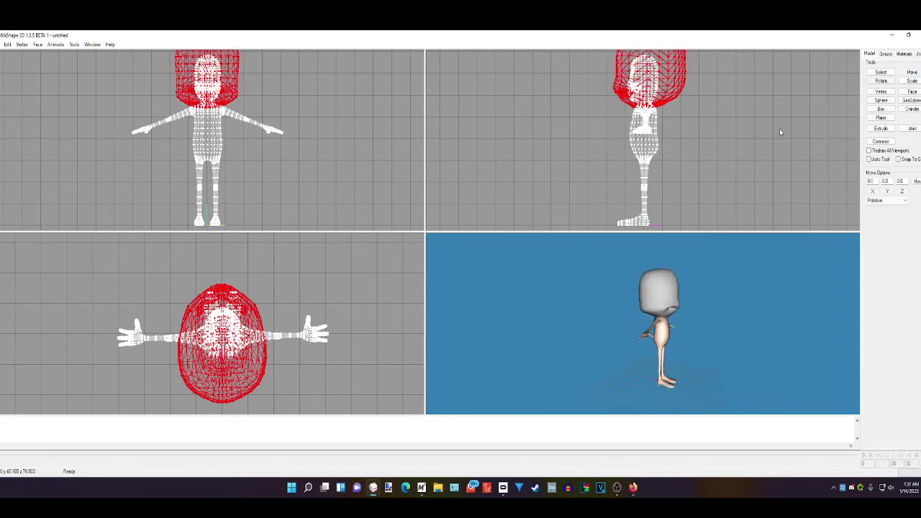
left_click_drag(778, 132, 773, 138)
left_click_drag(322, 126, 316, 187, "ctrl")
scroll(344, 184, "up", 4)
scroll(315, 187, "up", 1)
scroll(336, 190, "down", 3)
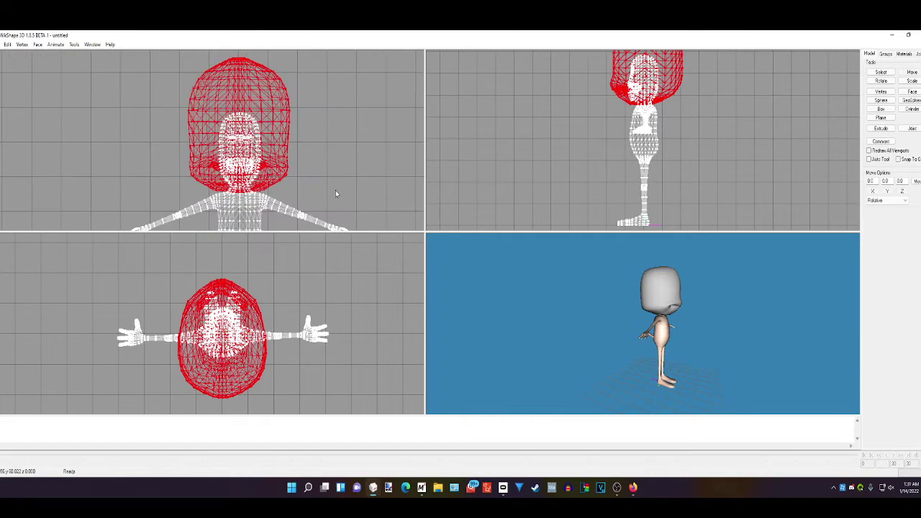
scroll(336, 190, "up", 2)
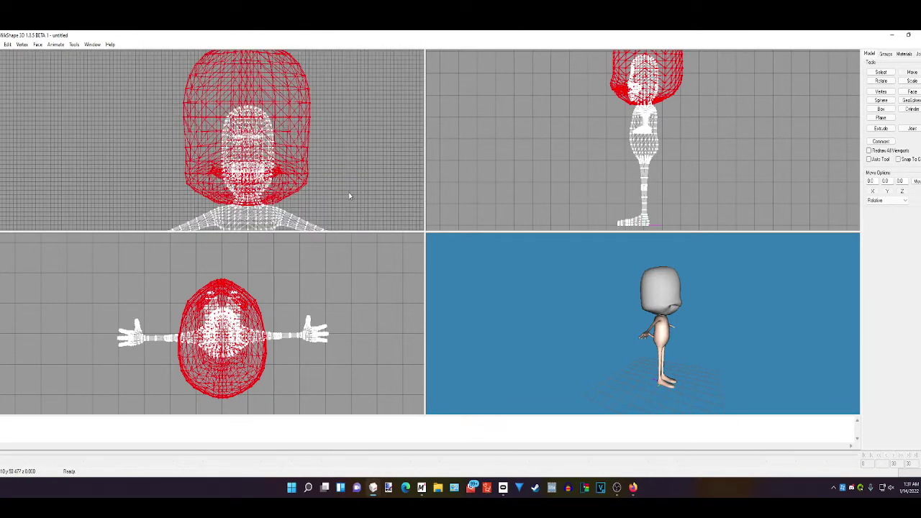
scroll(353, 176, "down", 5)
scroll(353, 174, "down", 2)
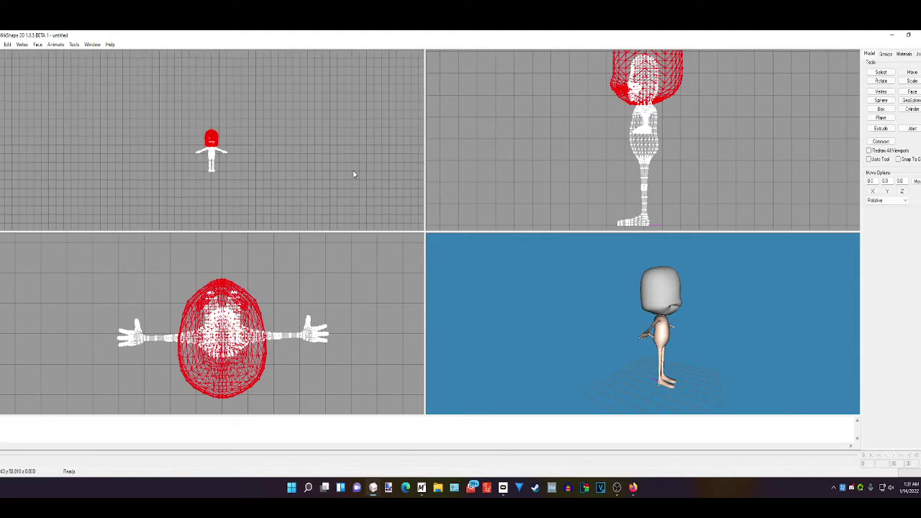
scroll(353, 174, "up", 3)
scroll(354, 174, "up", 6)
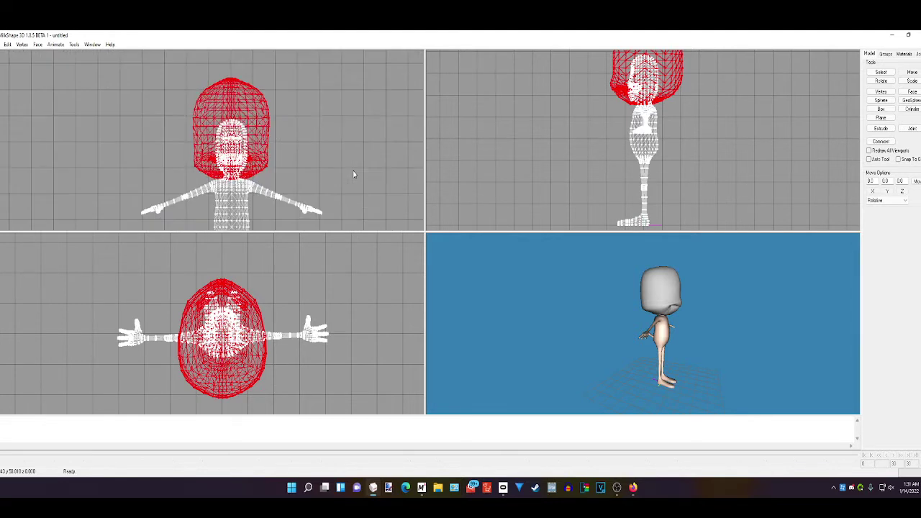
scroll(471, 167, "up", 5)
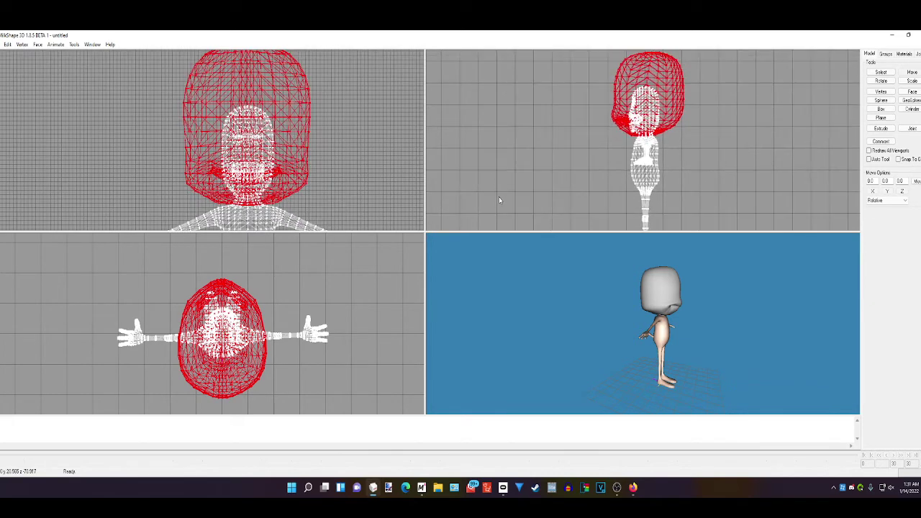
scroll(582, 180, "up", 2)
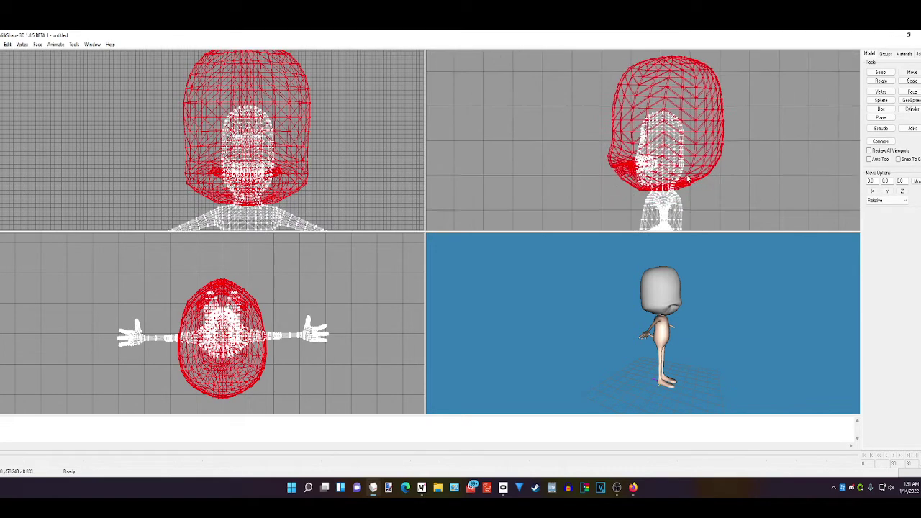
scroll(326, 299, "up", 1)
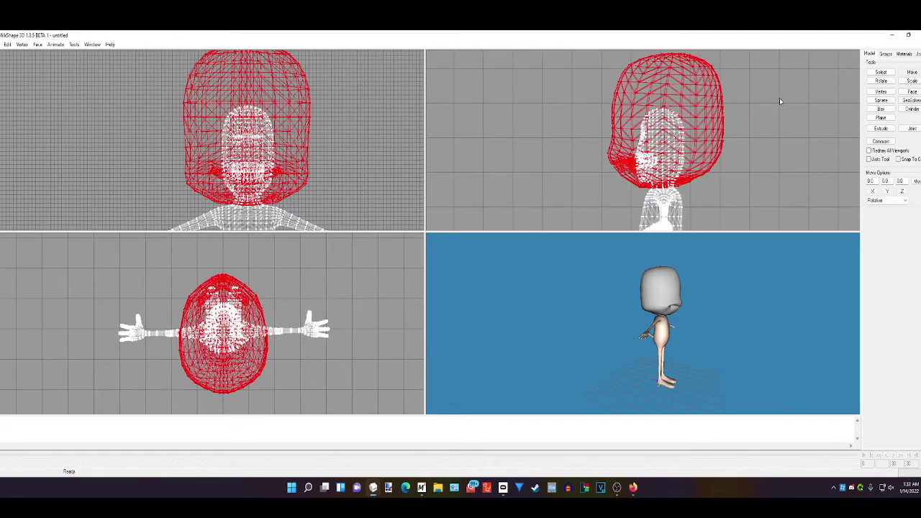
- Scale the turtle head down about its center of mass and lower it over the boy's head
left_click(912, 81)
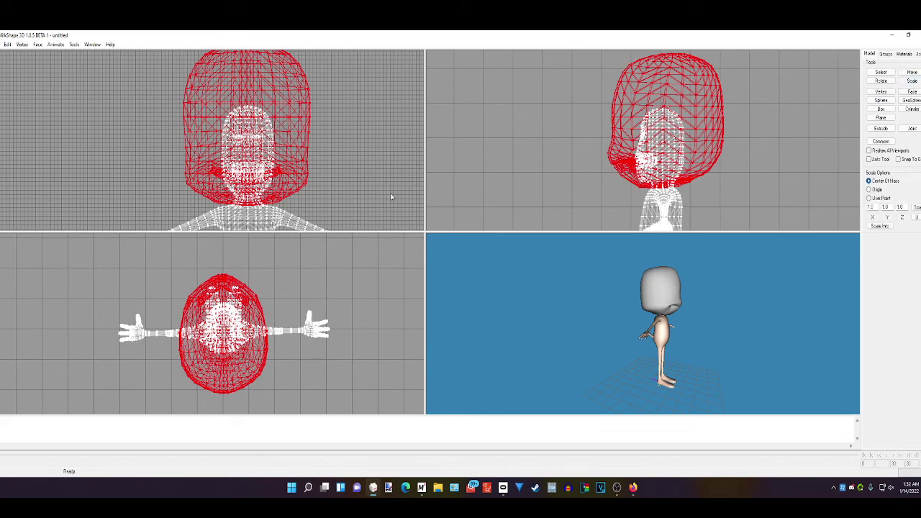
left_click_drag(350, 116, 334, 135)
mouse_move(722, 129)
left_mouse_down()
mouse_move(742, 134)
mouse_move(734, 128)
left_mouse_up()
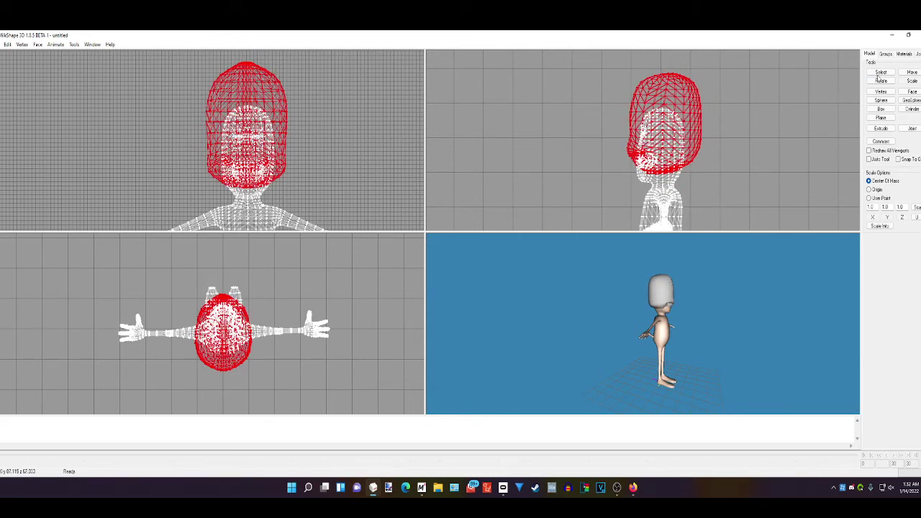
left_click(911, 72)
left_click_drag(747, 122, 742, 136)
left_click_drag(728, 344, 687, 304)
scroll(688, 304, "up", 5)
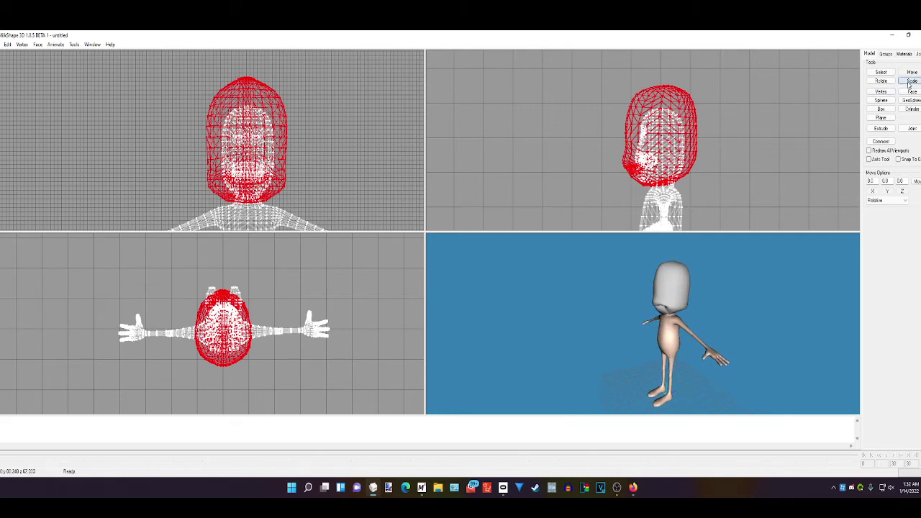
- Scale the turtle head down further in depth, height and width to fit closely around the boy's head
left_click(912, 81)
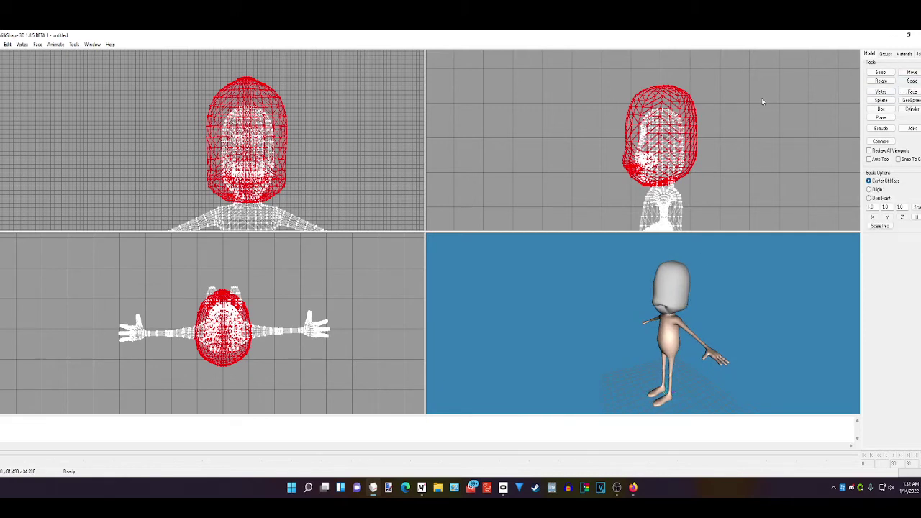
left_click_drag(761, 98, 752, 107)
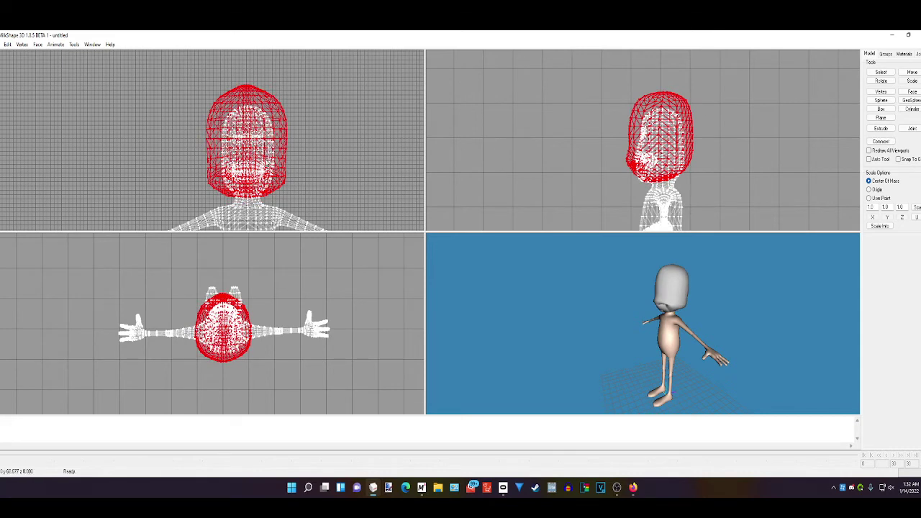
left_click_drag(268, 163, 290, 175)
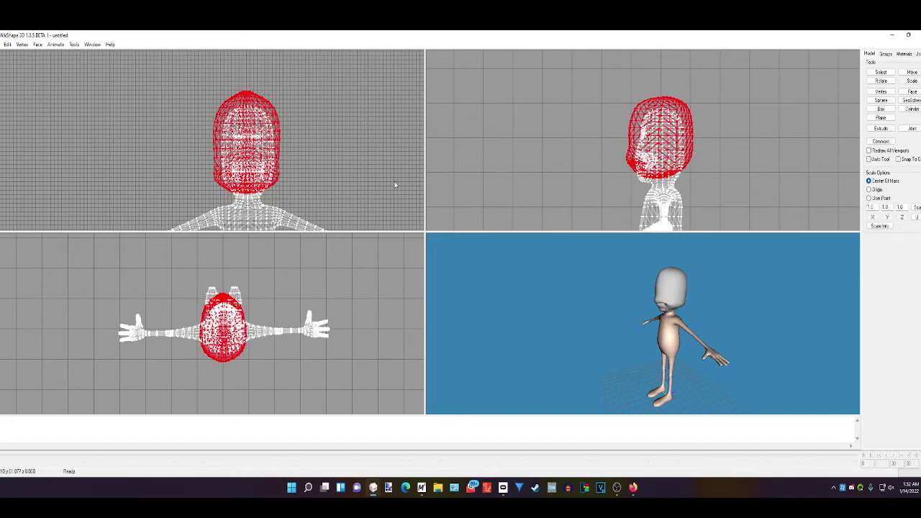
- Lower the resized turtle head onto the boy's neck and check the fit from the side and front
left_click(912, 73)
left_click_drag(736, 115, 737, 123)
left_click_drag(687, 278, 763, 275)
left_click_drag(646, 317, 762, 340, "ctrl")
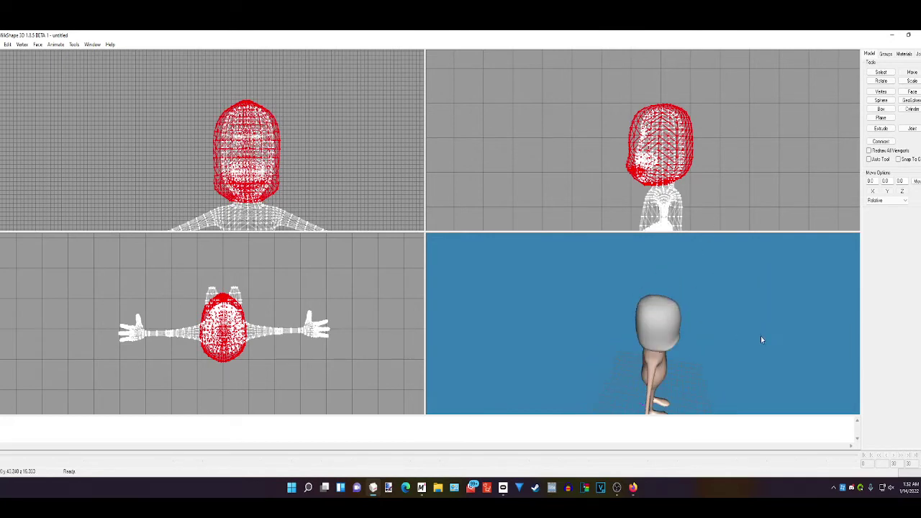
left_click_drag(685, 322, 791, 349)
scroll(598, 339, "up", 8)
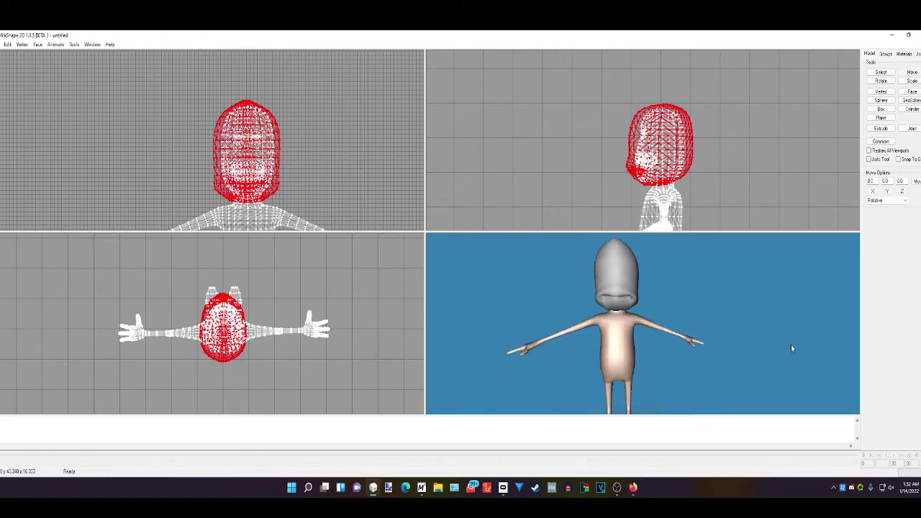
- Delete the textured Material01 from the material list and select mat_default_boy
left_click(904, 54)
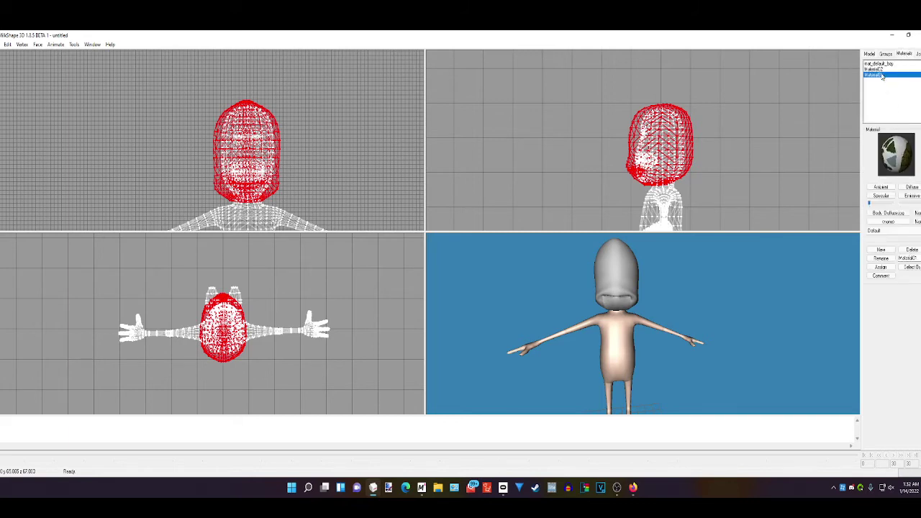
left_click(909, 251)
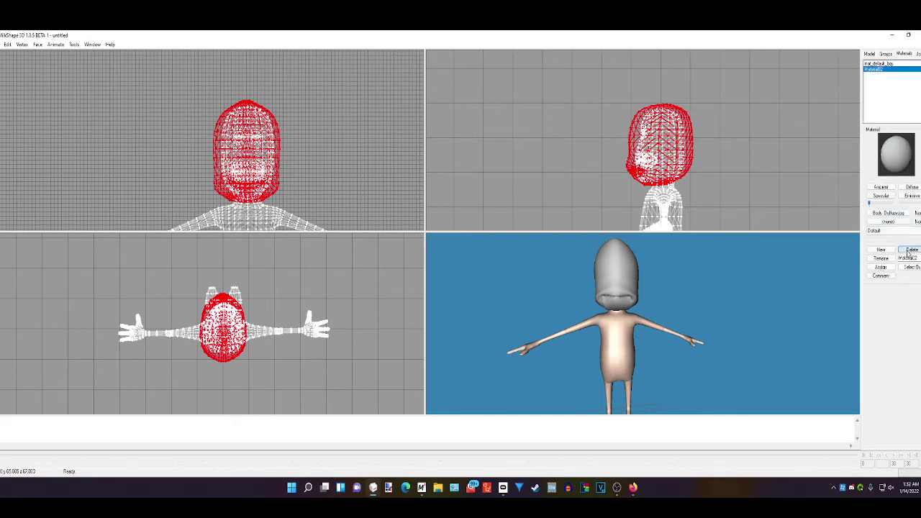
left_click(879, 64)
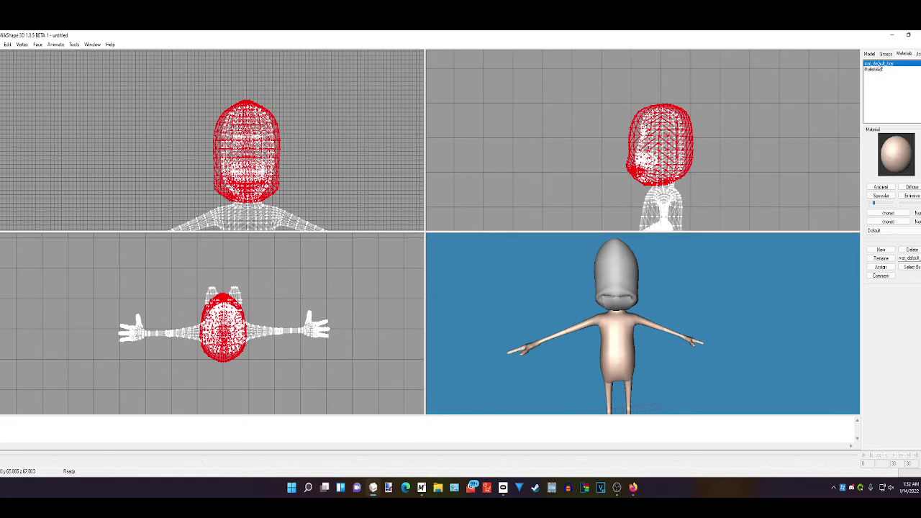
- Assign the Don teeth closed image as the texture of Material02 and check the turtle head from the side
left_click(877, 69)
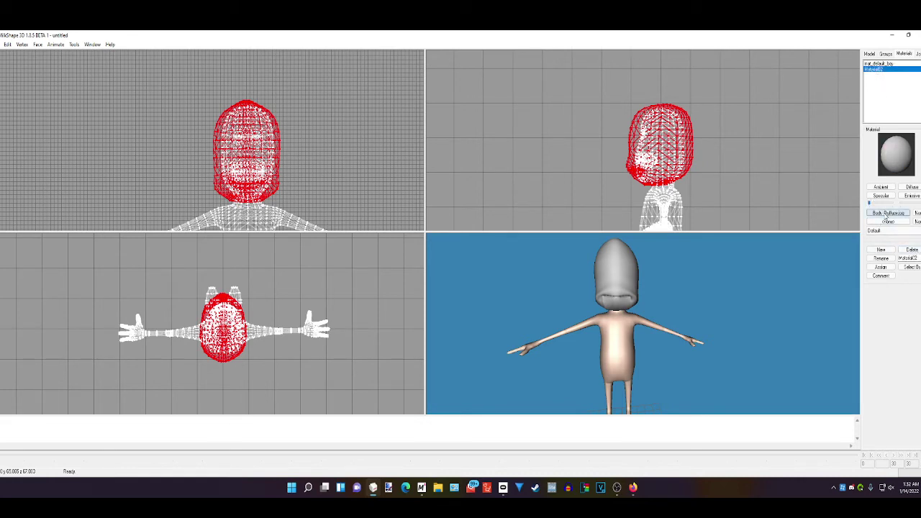
left_click(889, 213)
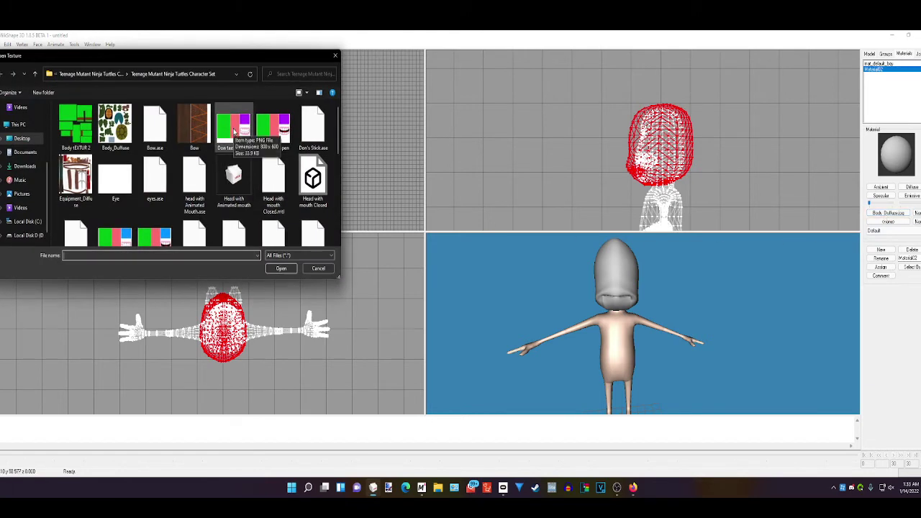
left_click(234, 131)
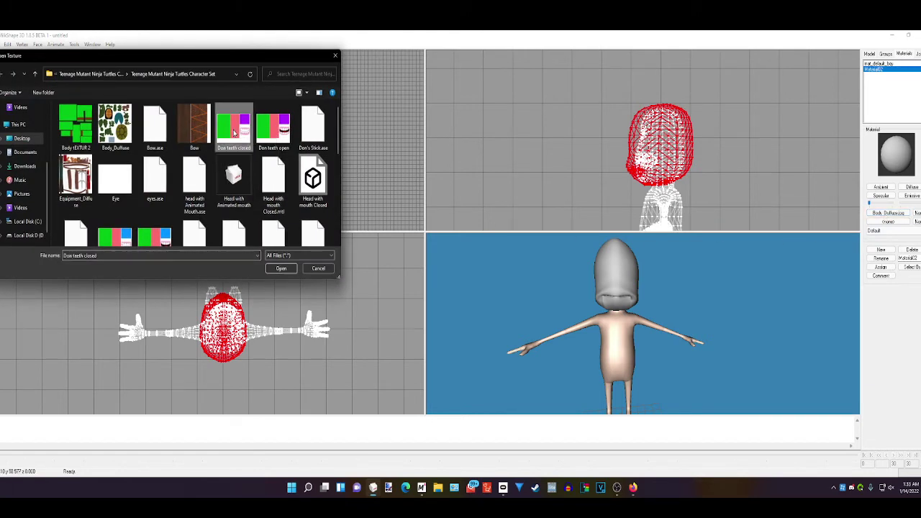
left_click(283, 267)
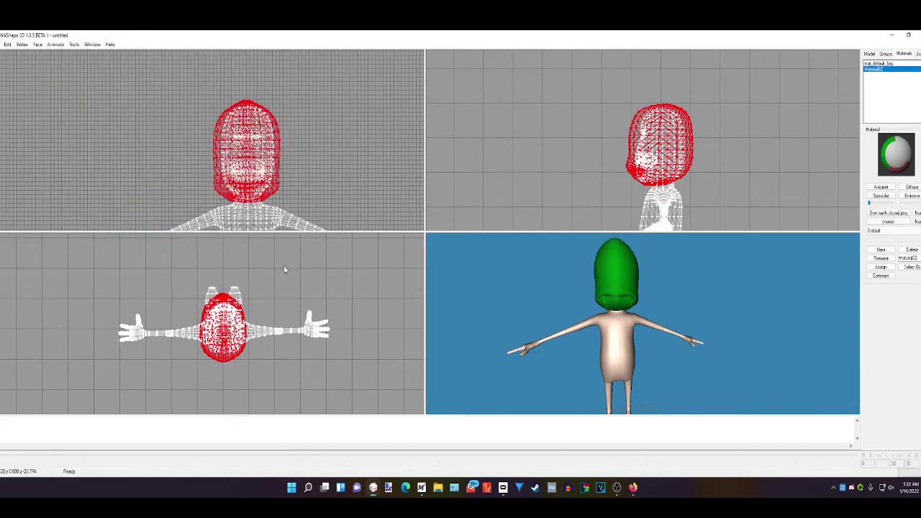
left_click_drag(585, 307, 663, 320)
scroll(511, 329, "down", 4)
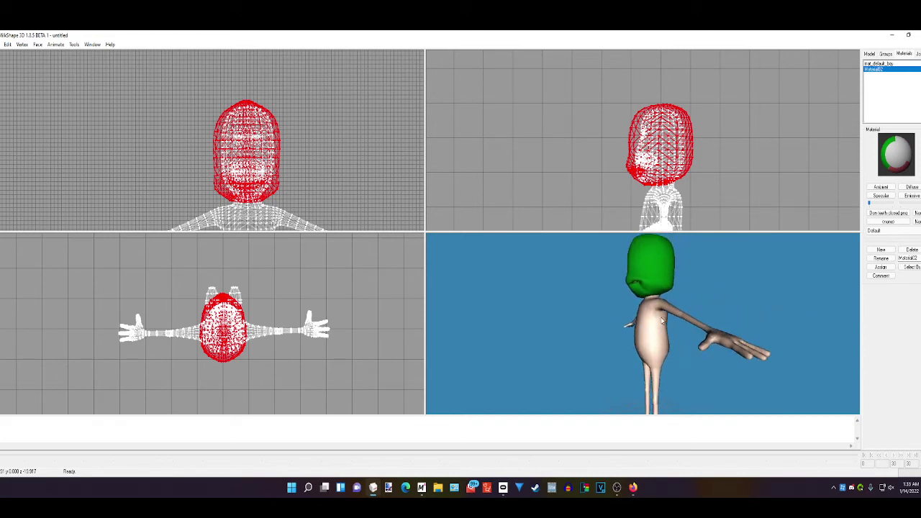
- Clear the current selection, select the boy body group COLL and delete it from the scene
left_click(870, 55)
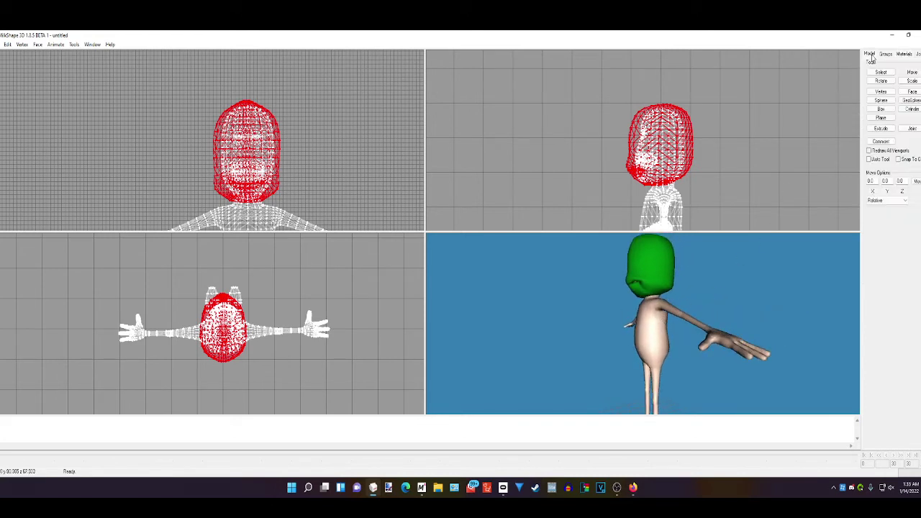
left_click(882, 72)
left_click(886, 56)
left_click(870, 54)
left_click(881, 72)
left_click(802, 104)
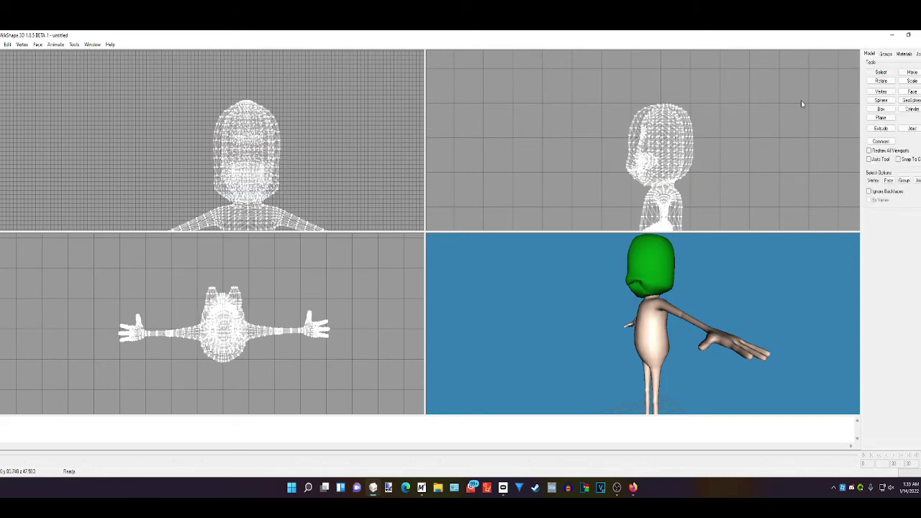
left_click(886, 54)
double_click(887, 63)
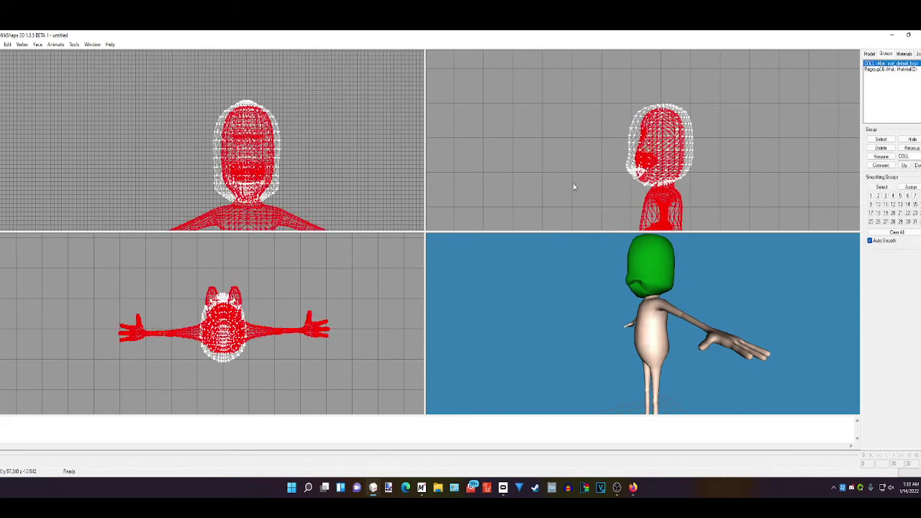
left_click(7, 45)
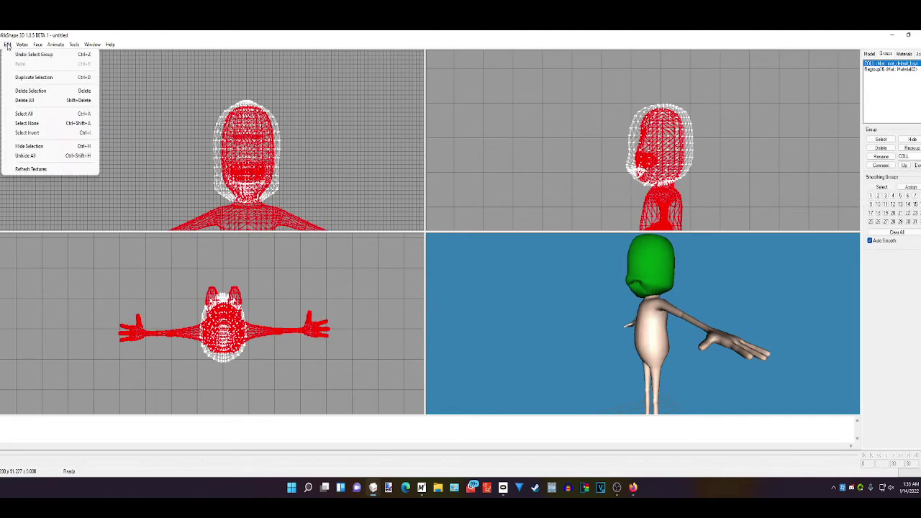
left_click(27, 95)
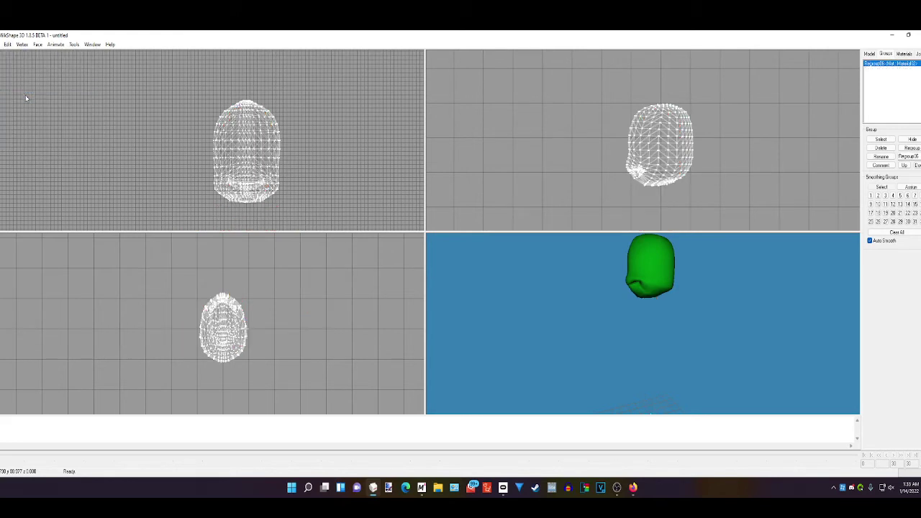
- Select the remaining turtle head group and move it straight down to the grid origin
double_click(891, 64)
left_click_drag(746, 184, 748, 115, "ctrl")
scroll(748, 154, "down", 6)
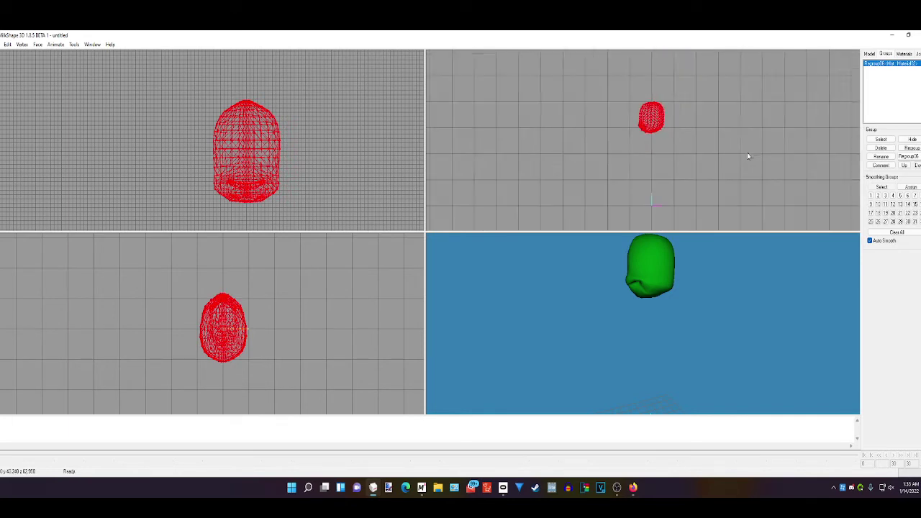
left_click(870, 54)
left_click(911, 72)
left_click_drag(699, 135, 701, 195)
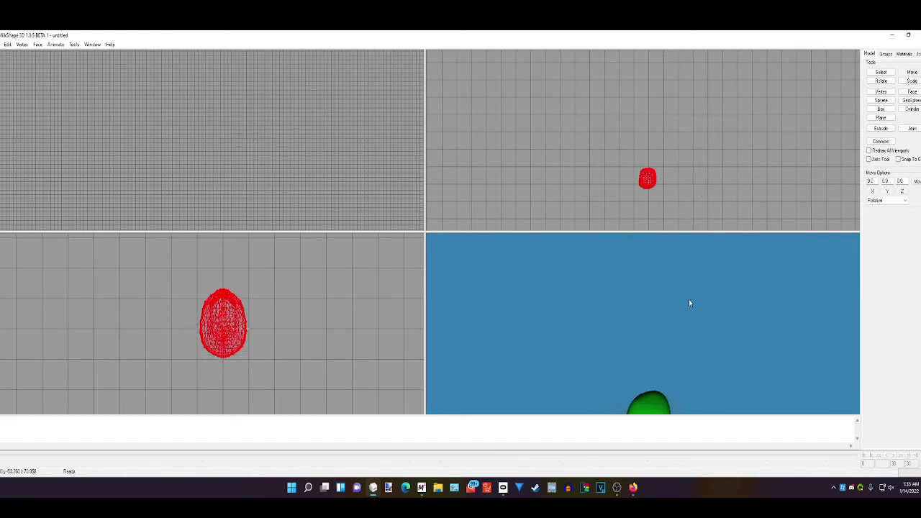
left_click_drag(688, 303, 684, 153)
left_click_drag(646, 311, 685, 324)
- Export the head in ASE format over the existing head.ase, with Multi/Sub-Object material class and absolute texture filenames
left_click(2, 44)
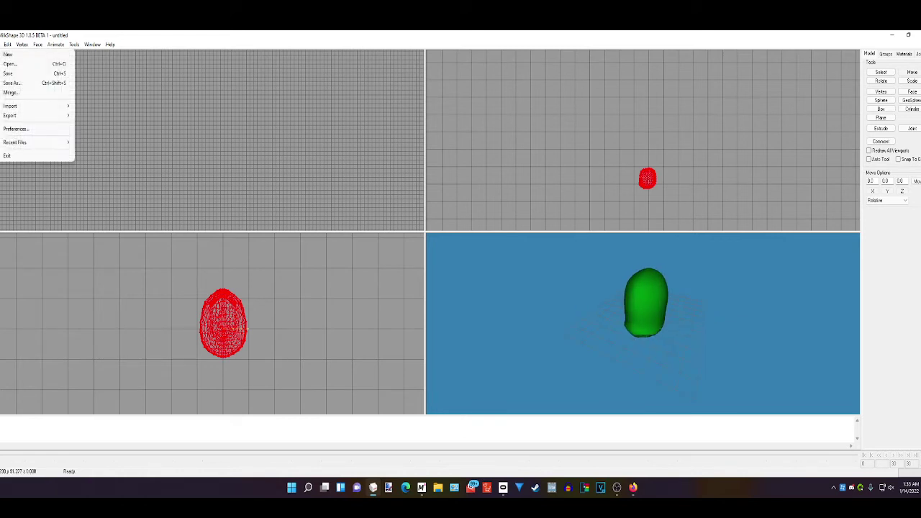
mouse_move(22, 116)
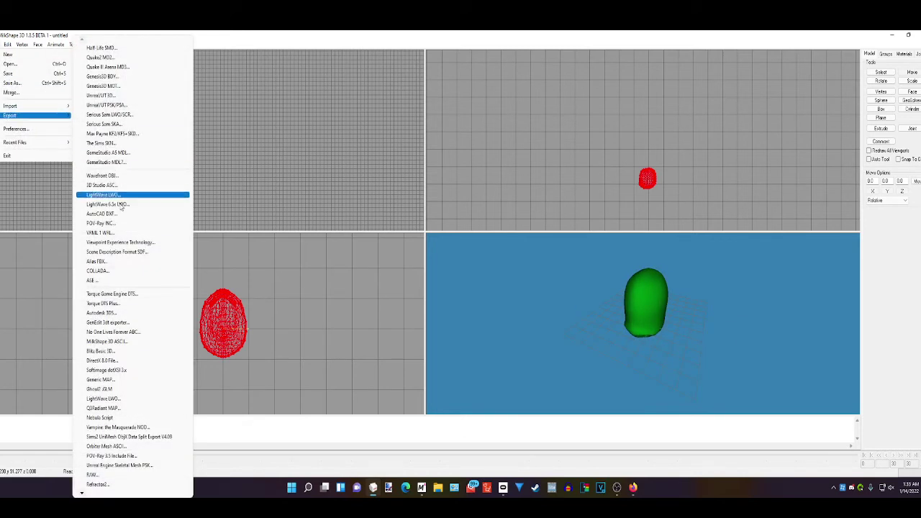
left_click(113, 280)
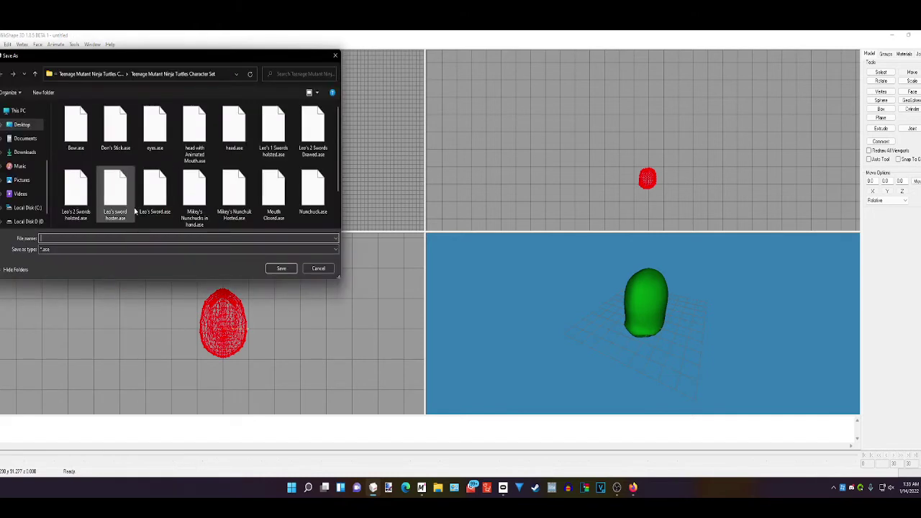
left_click(240, 134)
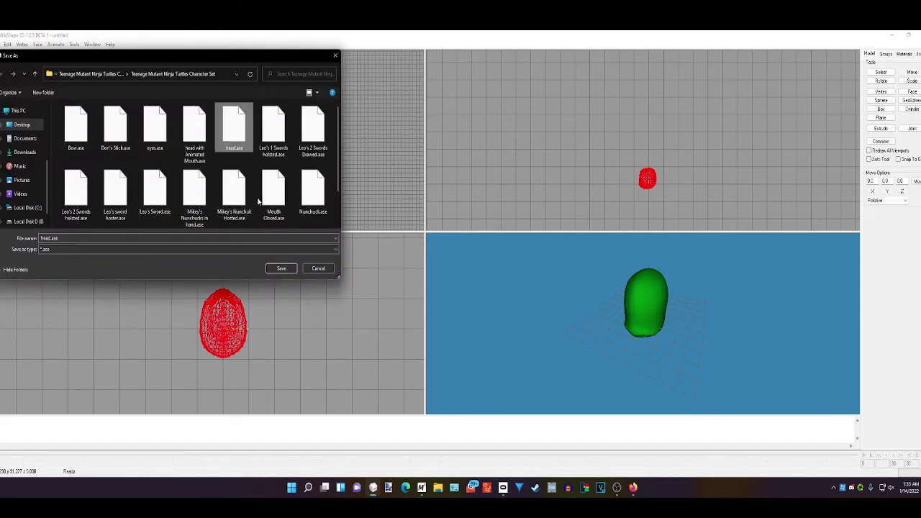
left_click(282, 269)
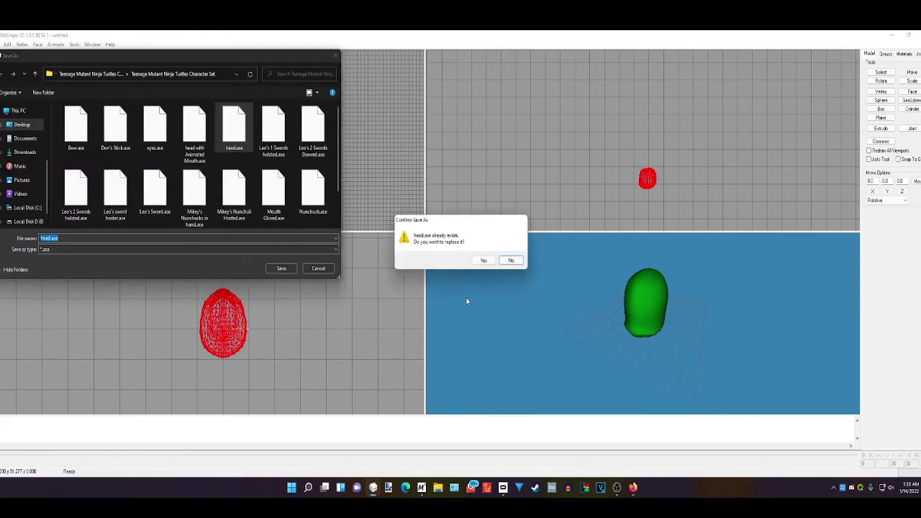
left_click(490, 263)
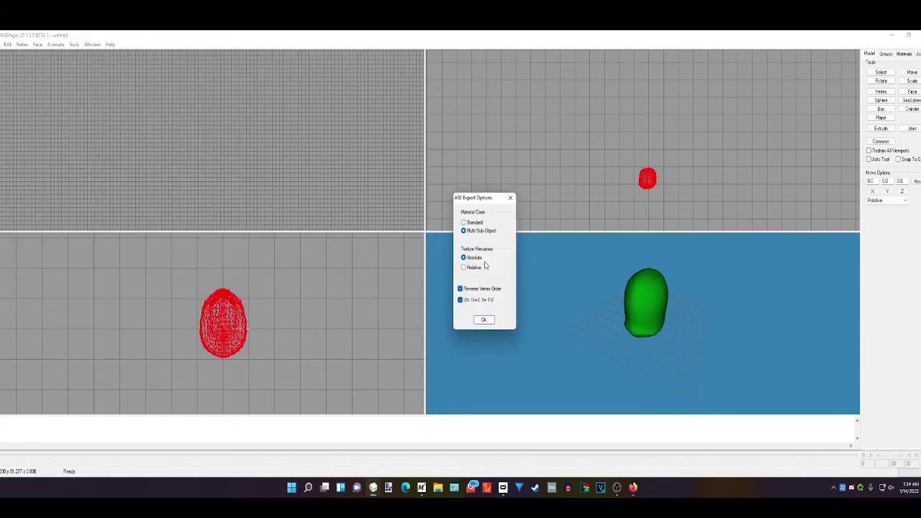
left_click(483, 321)
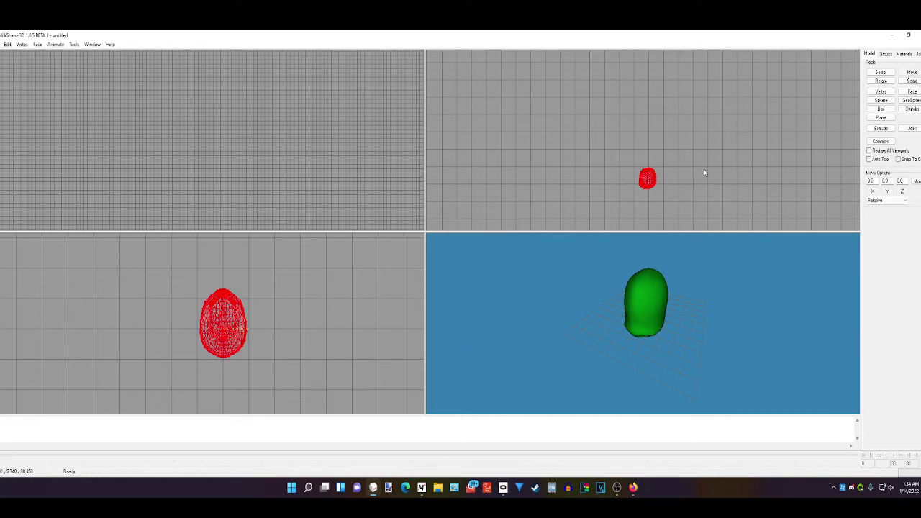
- Switch to Muvizu and load head.ase as a custom face attachment on the Boy character
left_click(892, 38)
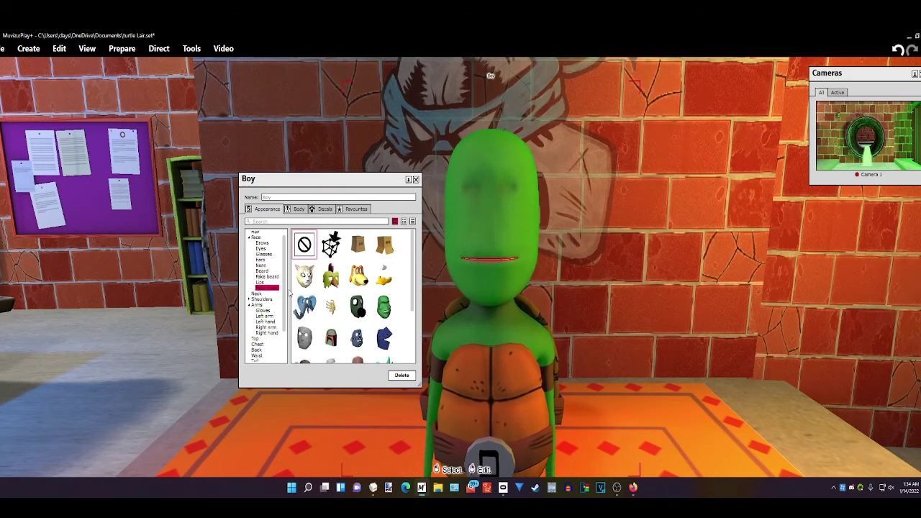
left_click(332, 246)
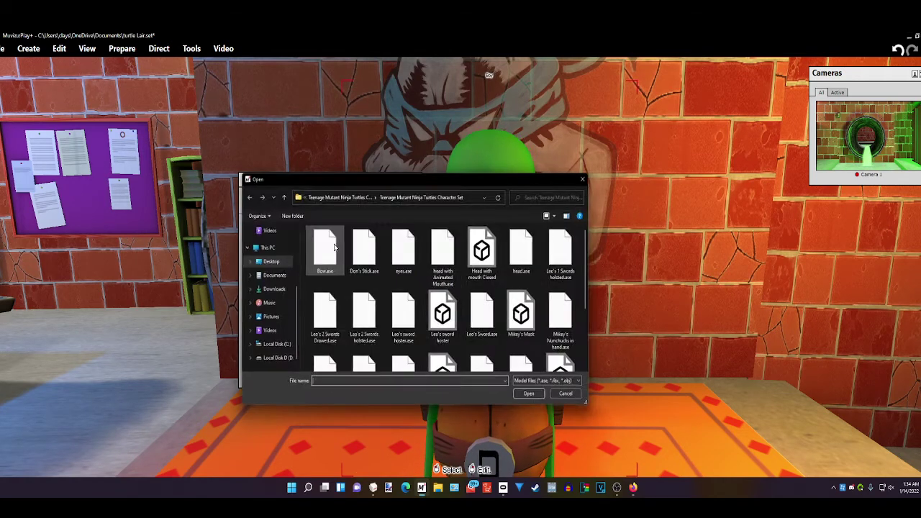
left_click(522, 251)
left_click(523, 394)
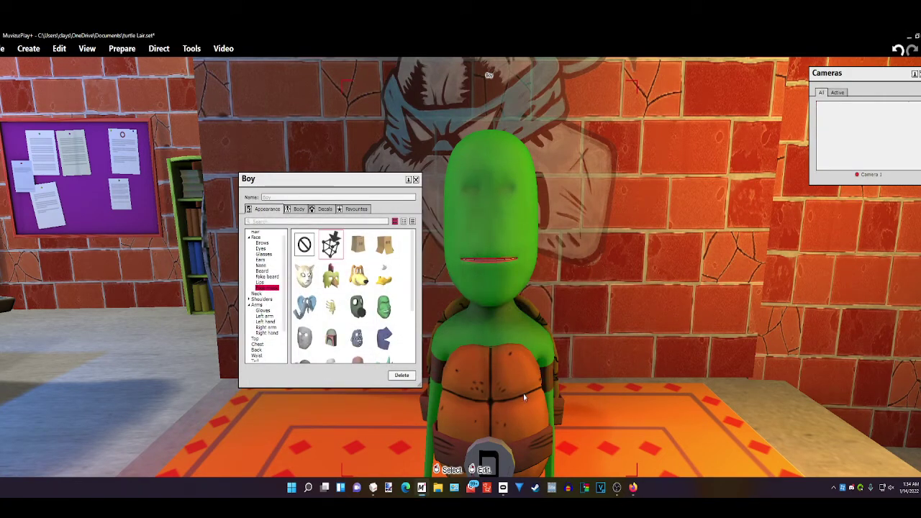
- Lower the attached head to a vertical location of -9.9 and scale it uniformly to 1.1, checking the side and front
left_click_drag(803, 316, 793, 322)
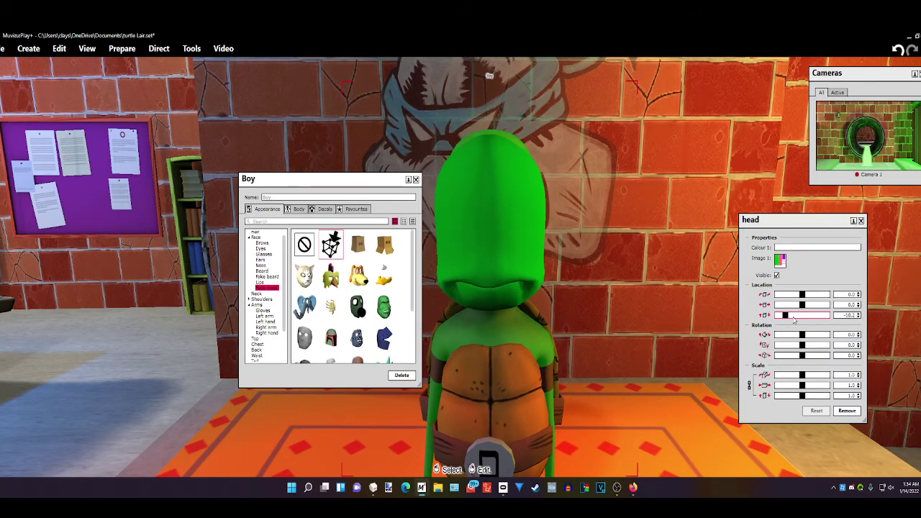
right_click_drag(517, 311, 569, 311)
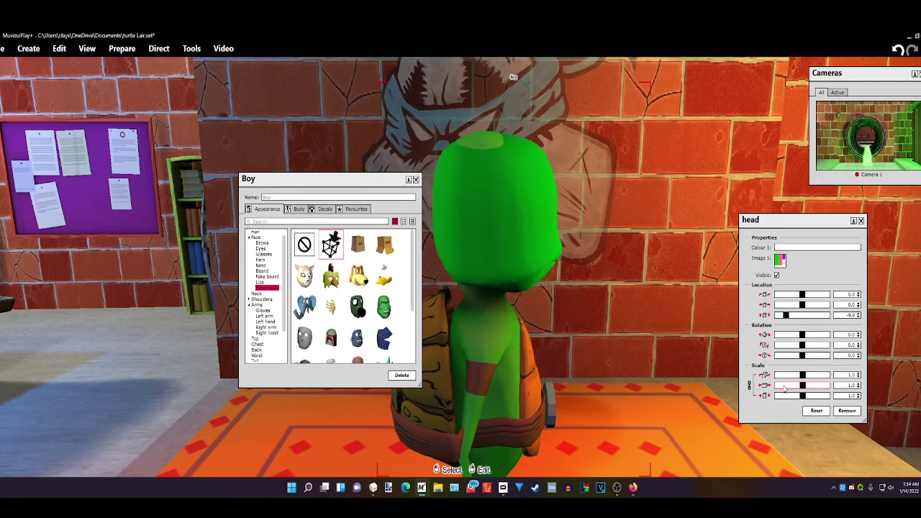
scroll(784, 387, "up", 3)
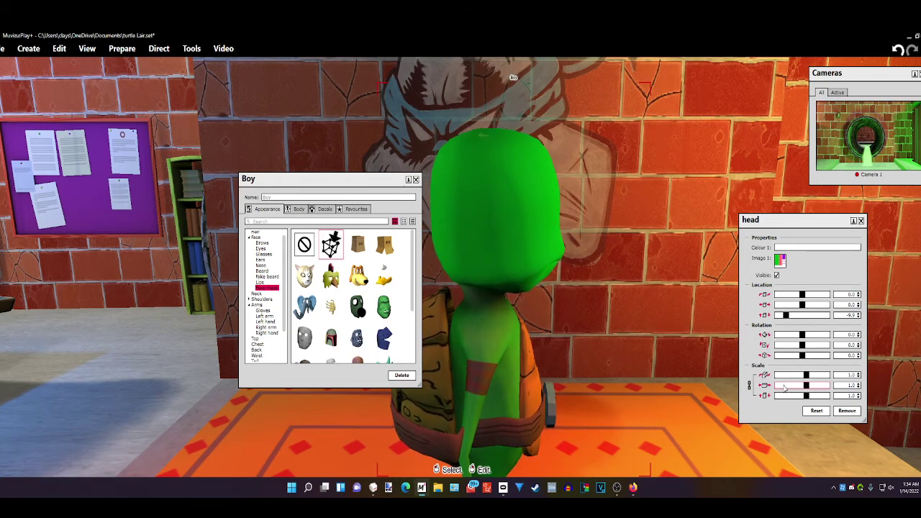
scroll(784, 388, "up", 1)
left_click(510, 279)
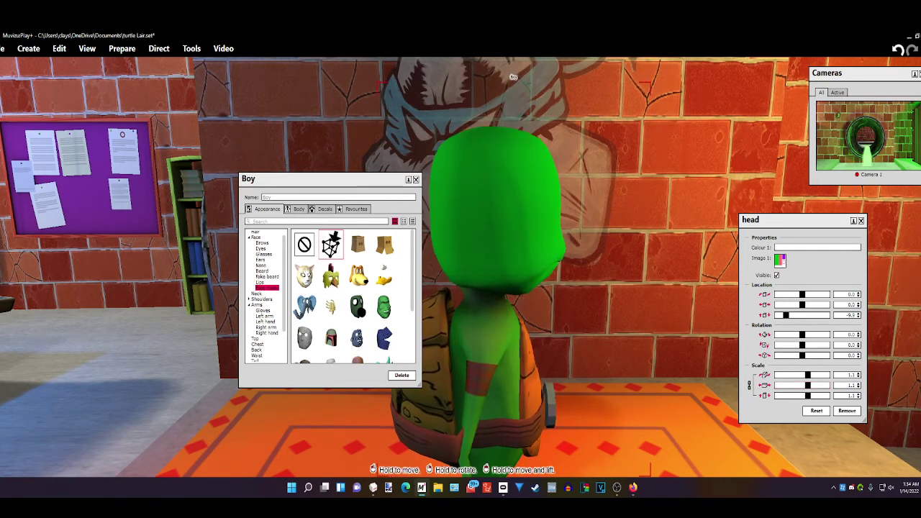
right_click_drag(509, 280, 403, 279)
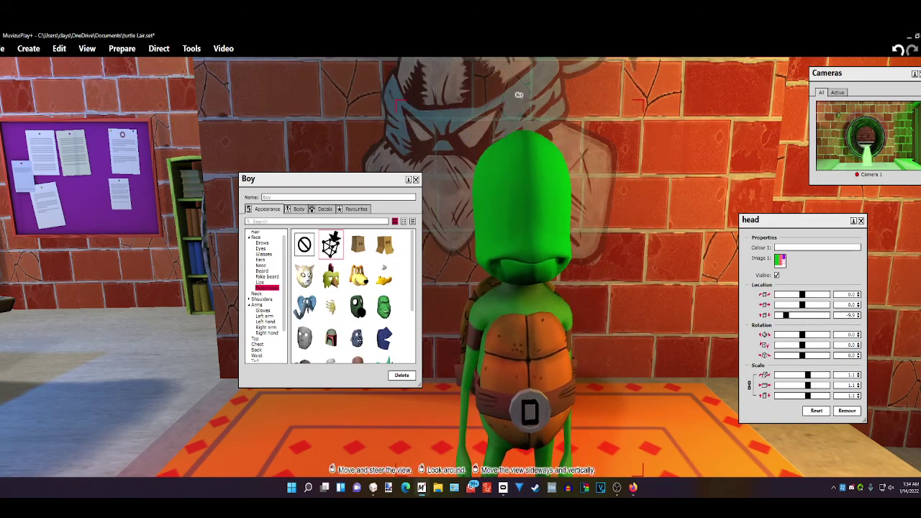
- Display the fake beard options for the Boy character's appearance
mouse_move(663, 314)
left_mouse_down()
mouse_move(626, 288)
mouse_move(662, 332)
left_mouse_up()
right_click_drag(662, 332, 590, 259)
middle_click_drag(663, 353, 663, 328)
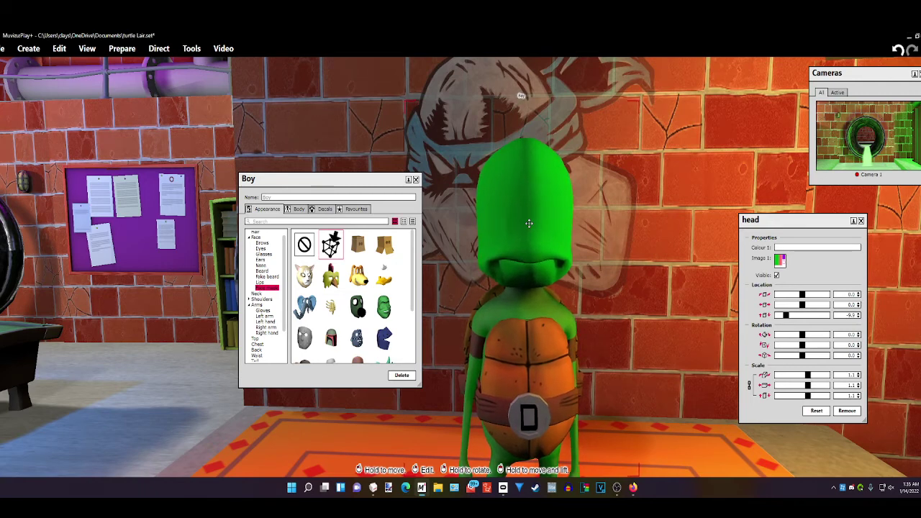
left_click(274, 277)
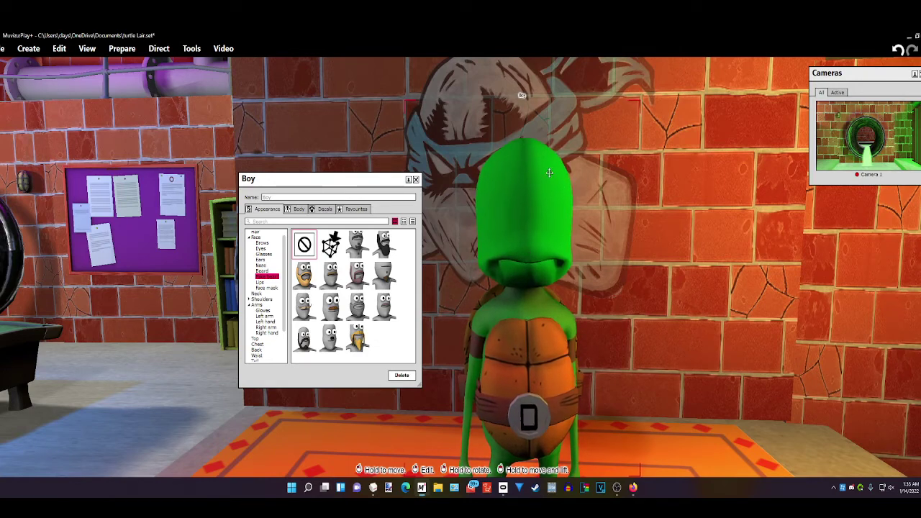
- Switch to MilkShape 3D to examine the green head model from several angles, and return to Muvizu
left_click(372, 488)
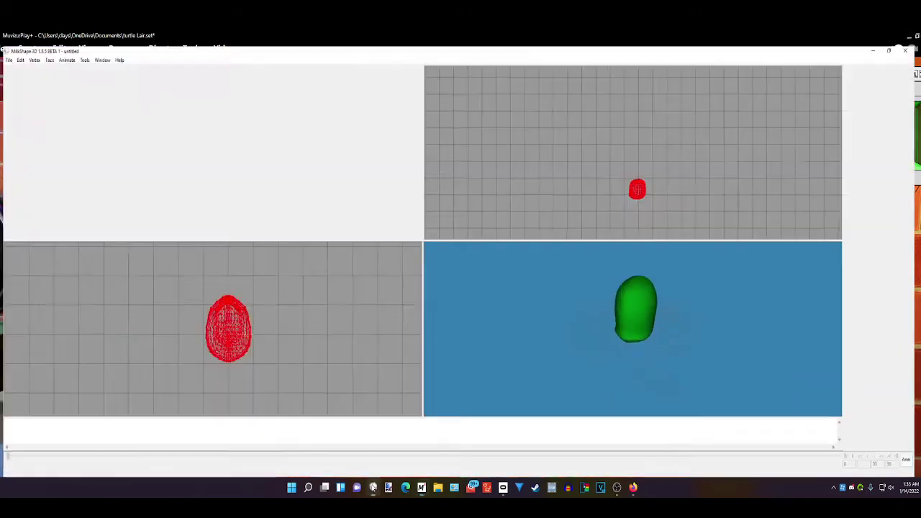
left_click_drag(697, 326, 655, 303)
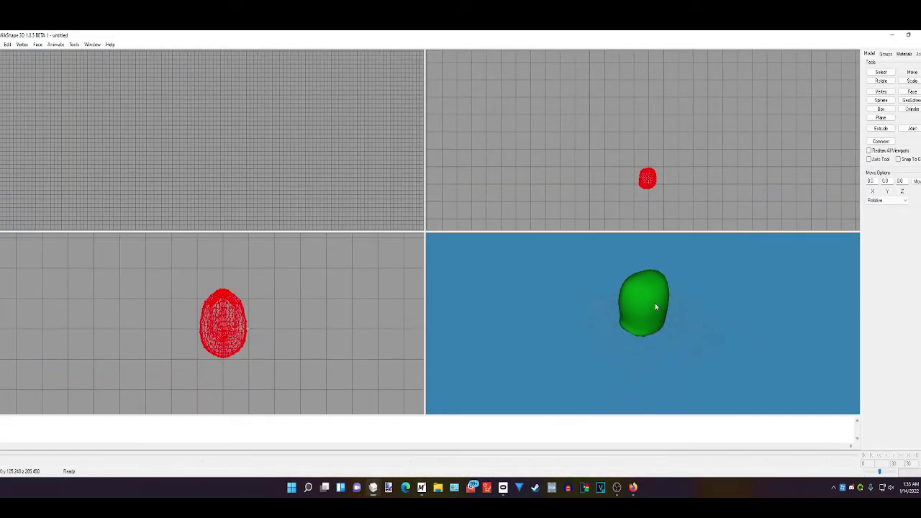
left_click_drag(653, 266, 624, 324)
right_click(625, 335)
mouse_move(651, 354)
left_mouse_down()
mouse_move(728, 344)
mouse_move(691, 340)
mouse_move(663, 356)
left_mouse_up()
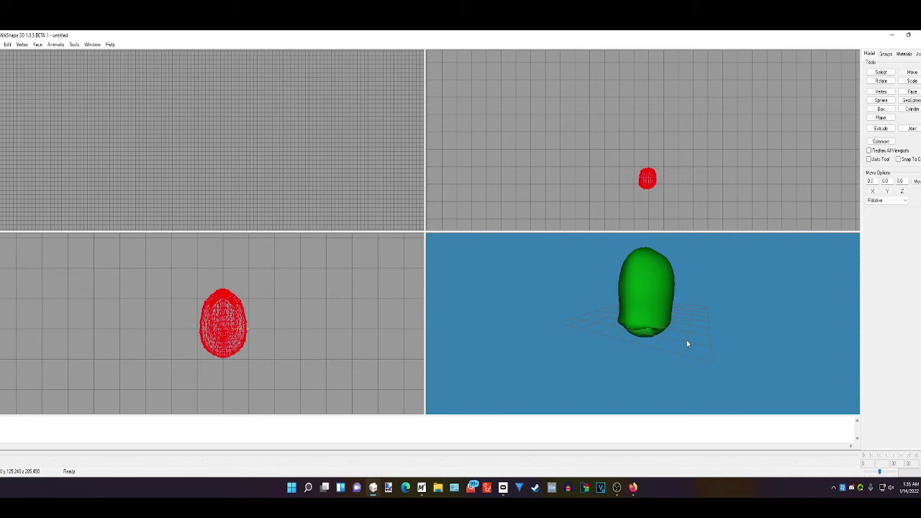
right_click(687, 341)
left_click(673, 345)
left_click_drag(672, 345, 682, 328)
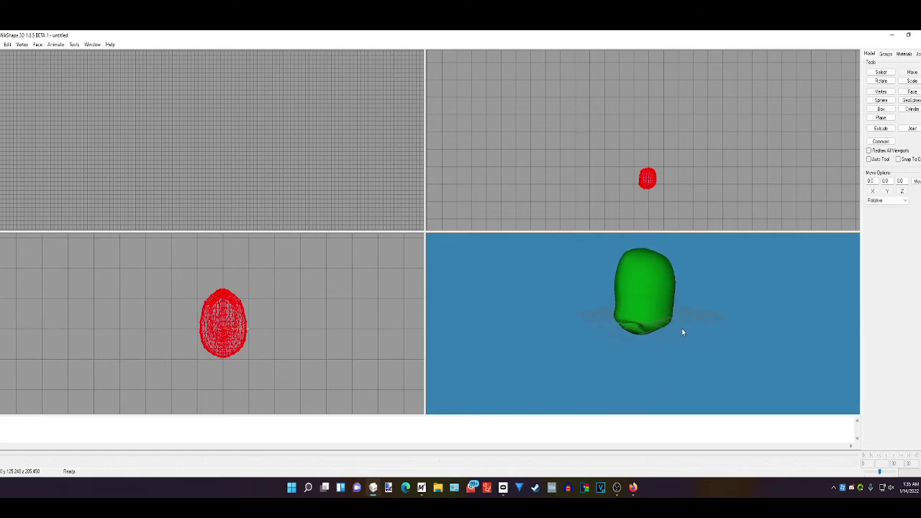
left_click(892, 38)
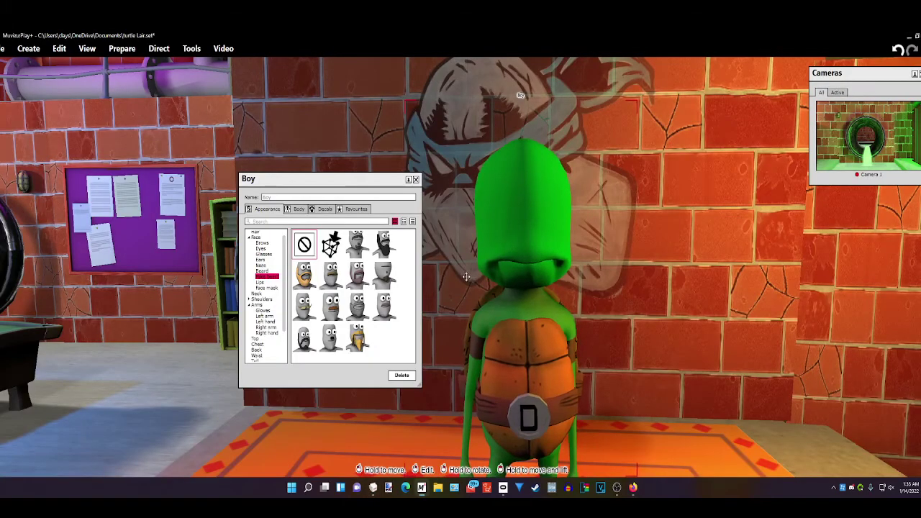
- Load "head with Animated Mouth.ase" as the custom fake beard and lower its vertical location to -11.7
left_click(325, 249)
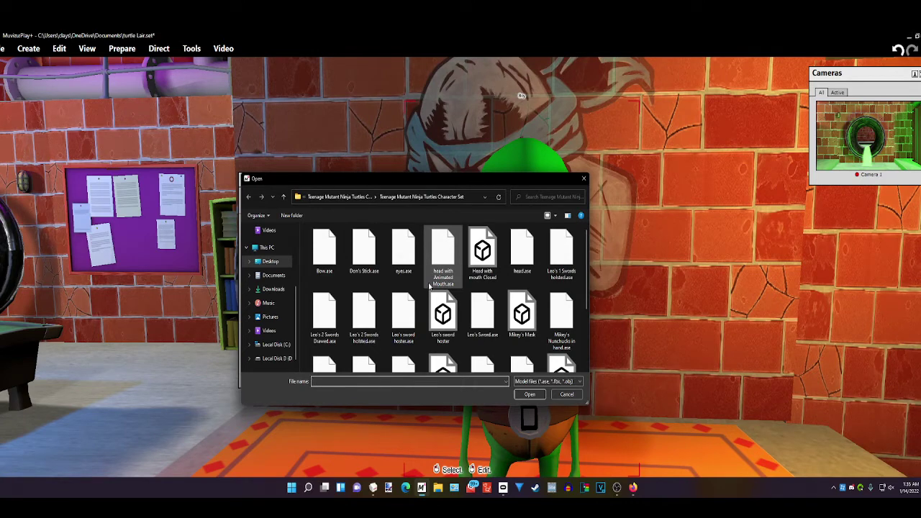
left_click(435, 280)
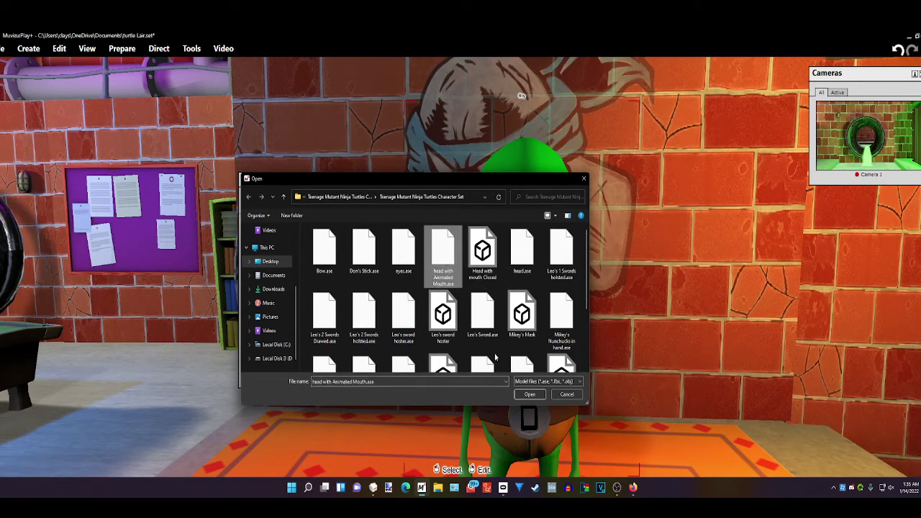
left_click(529, 395)
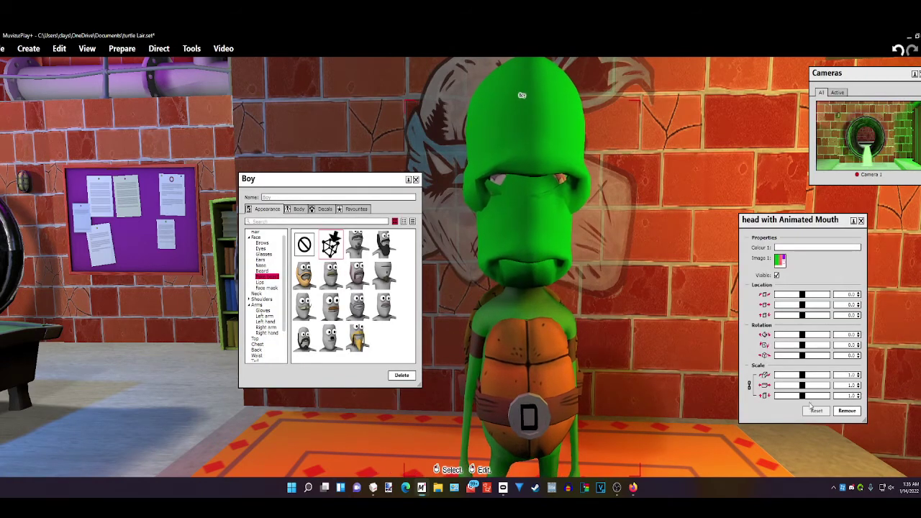
scroll(811, 316, "down", 3)
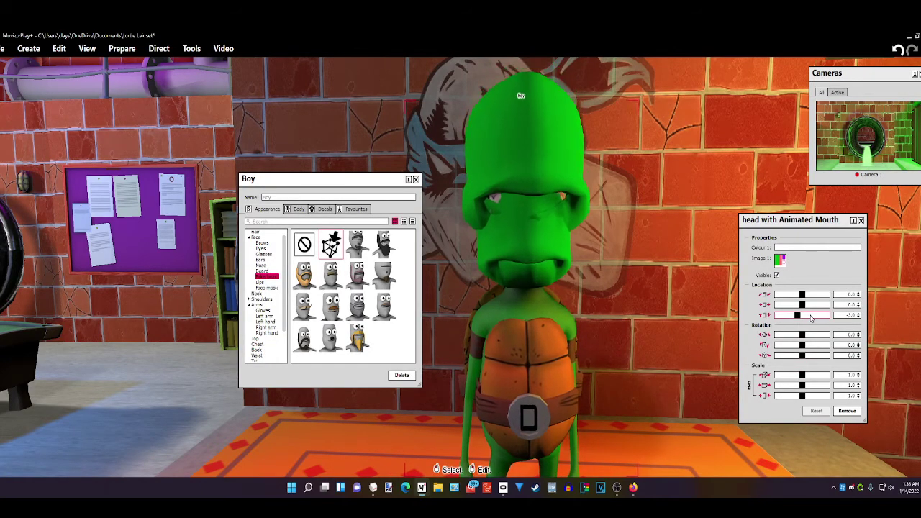
left_click_drag(811, 318, 811, 318)
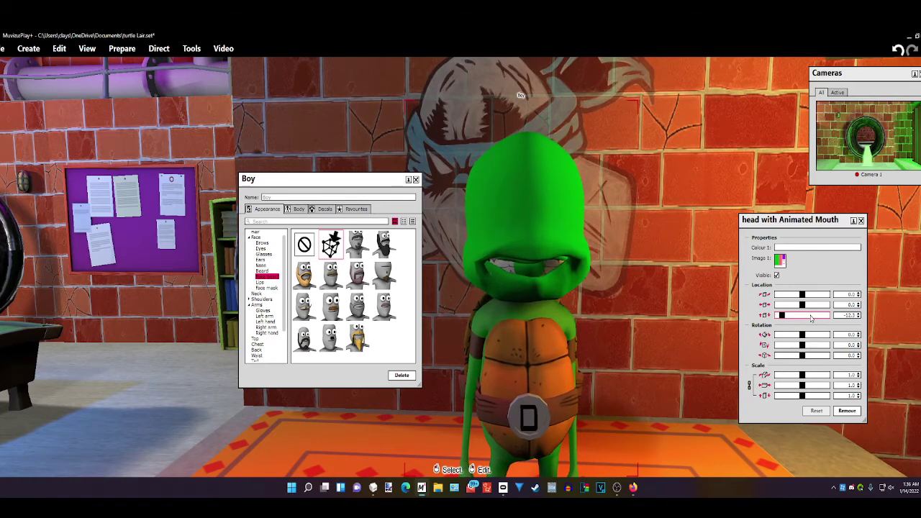
scroll(811, 318, "up", 2)
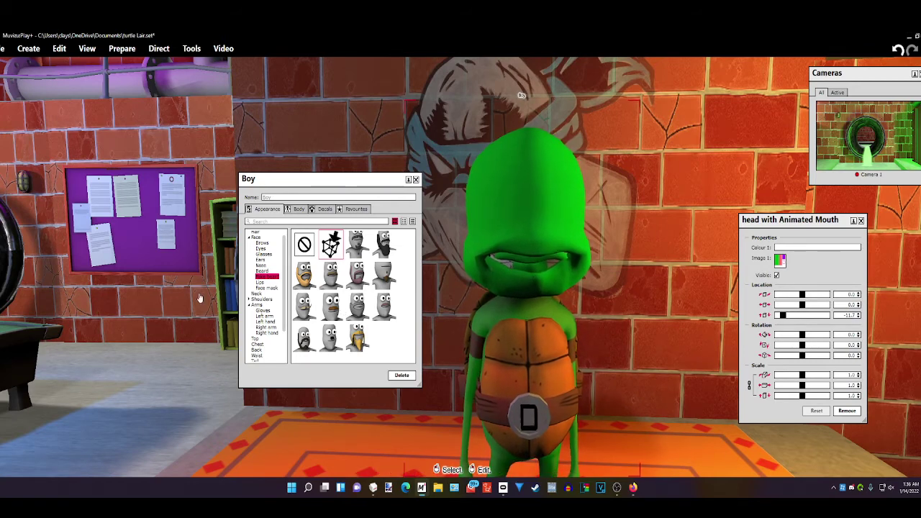
- Compare the face mask head's settings and scale the animated-mouth head uniformly to 1.1
left_click(274, 289)
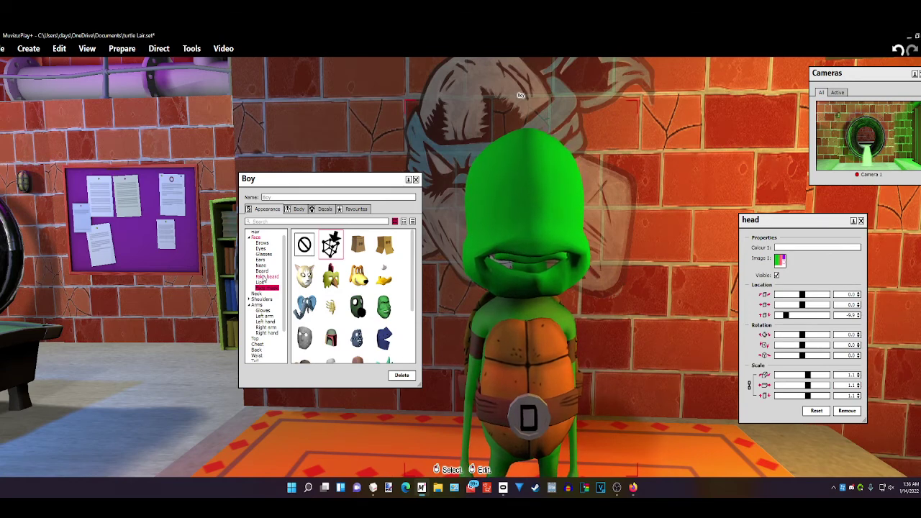
left_click(264, 277)
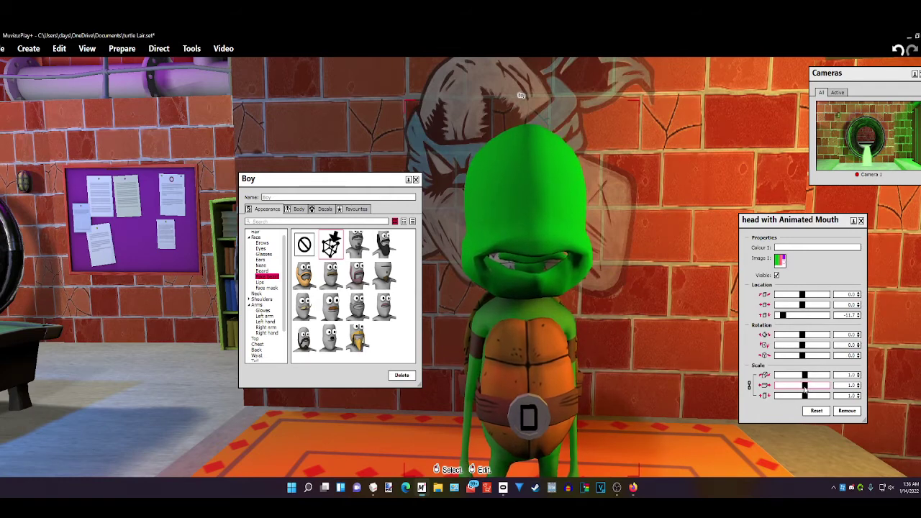
left_click_drag(804, 387, 805, 390)
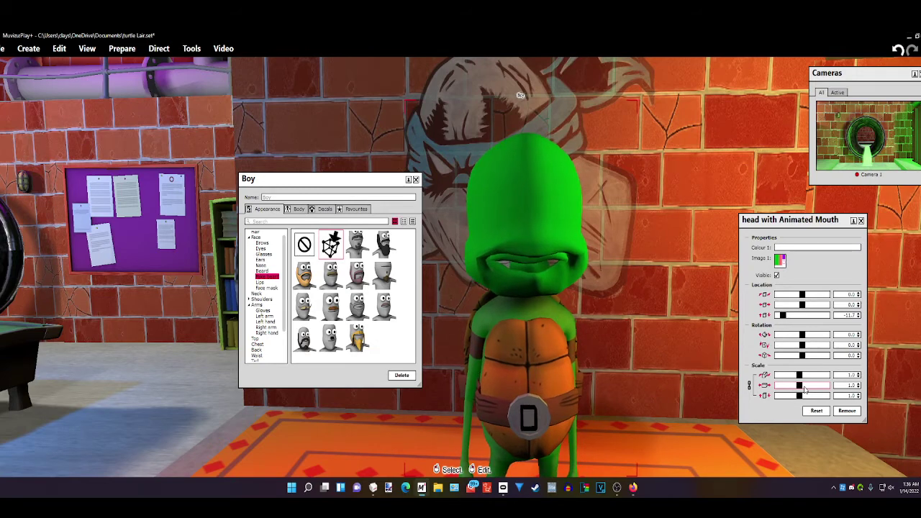
left_click_drag(805, 389, 806, 390)
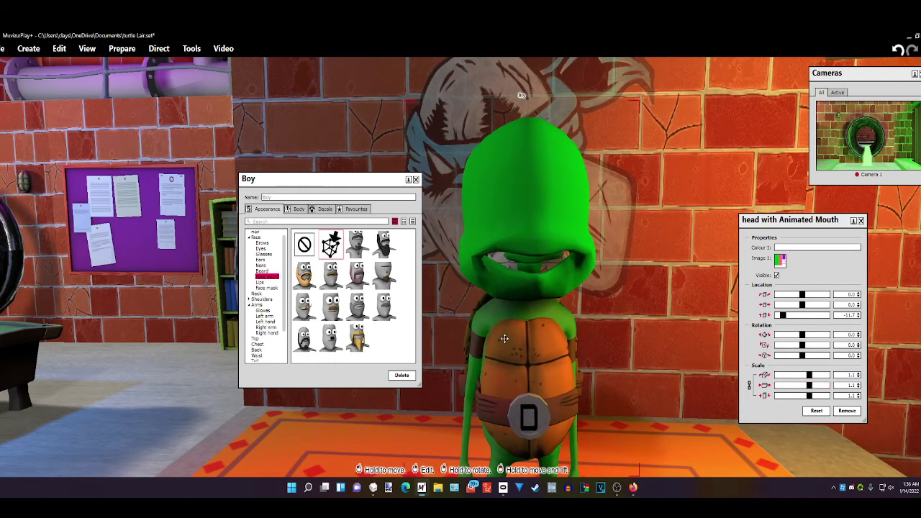
- Turn the turtle sideways to fit the animated-mouth head, reduce its uniform scale to 0.9, and face the turtle forward again
right_click_drag(504, 338, 576, 337)
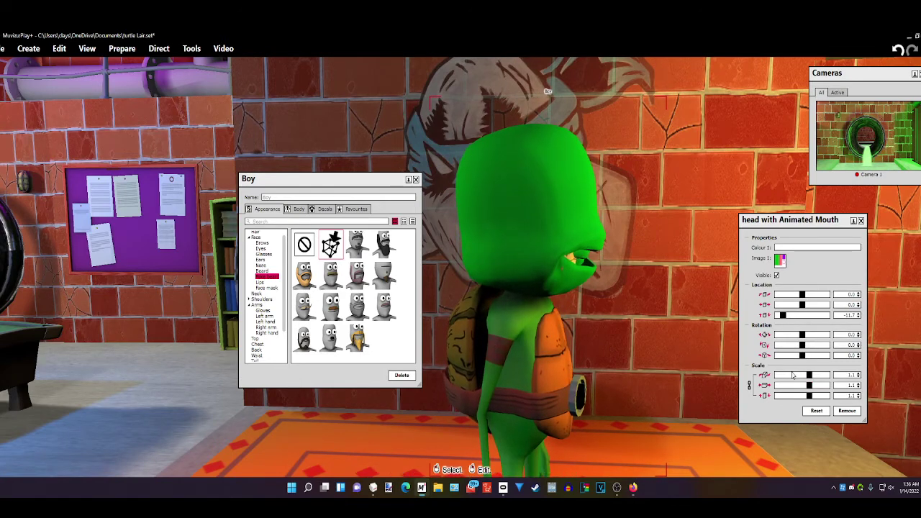
left_click(788, 389)
left_click(788, 389)
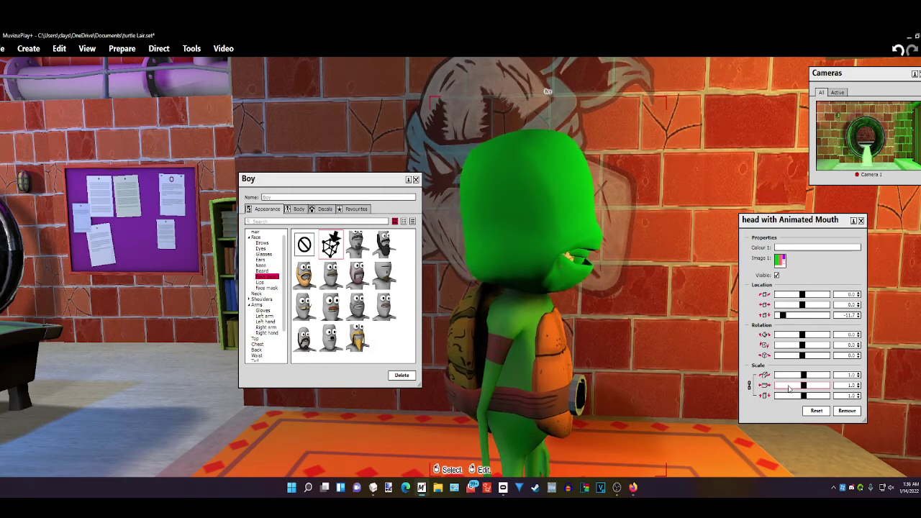
left_click(789, 388)
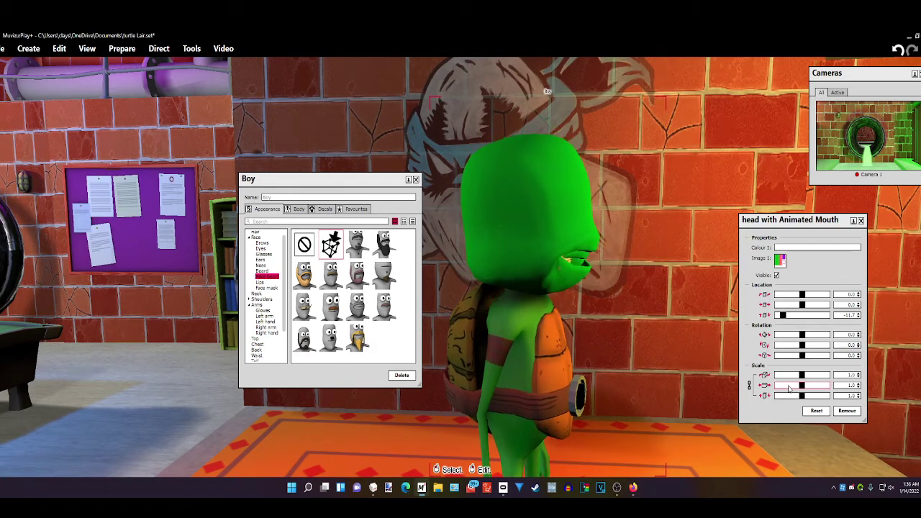
left_click(790, 389)
left_click(790, 389)
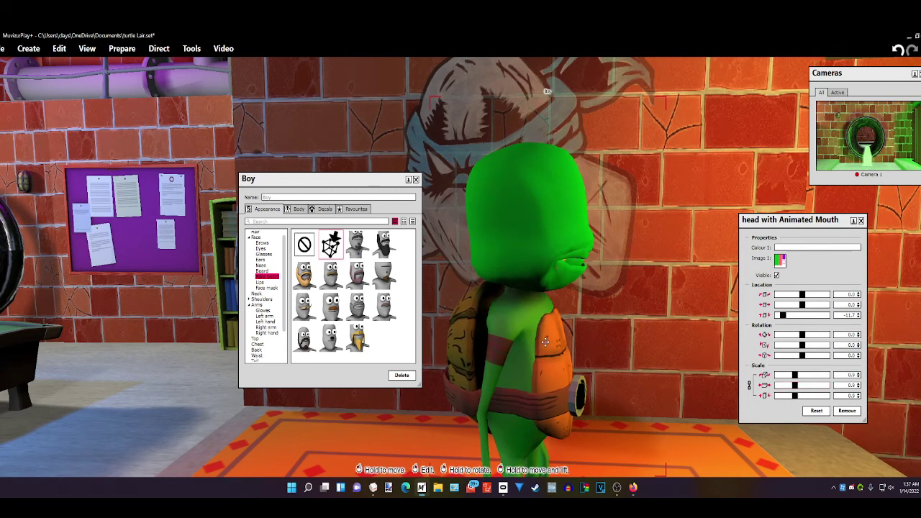
right_click_drag(554, 349, 503, 349)
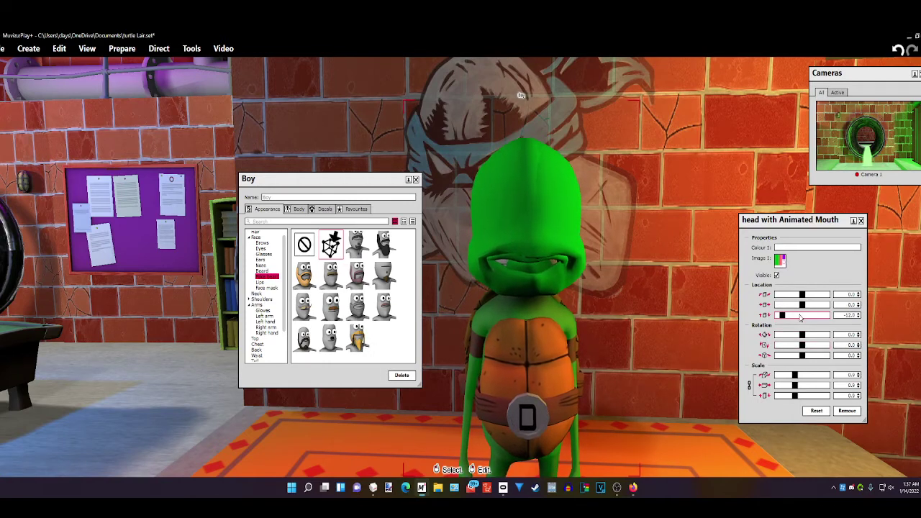
- Hide the animated-mouth head while refining its fit, setting its second and third location values to -0.8 and -10.5, and show it again
left_click(777, 276)
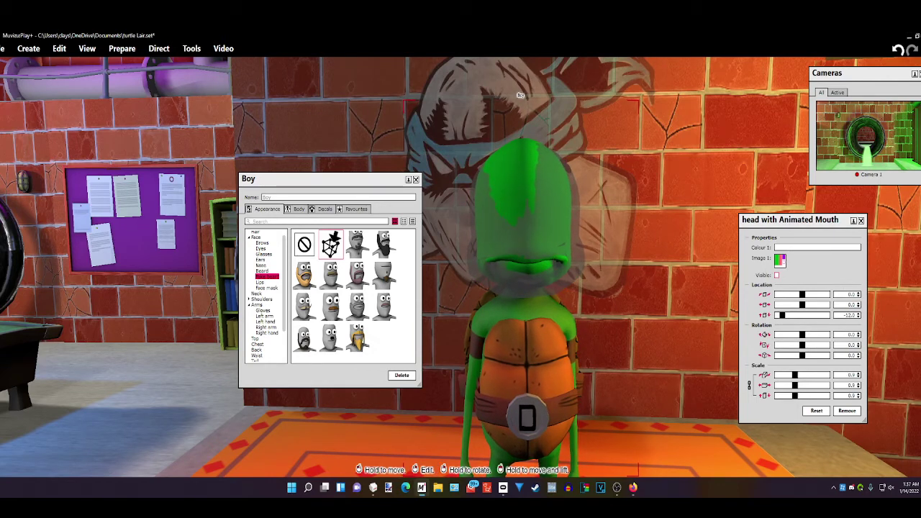
right_click_drag(533, 324, 590, 324)
right_click_drag(543, 92, 519, 93)
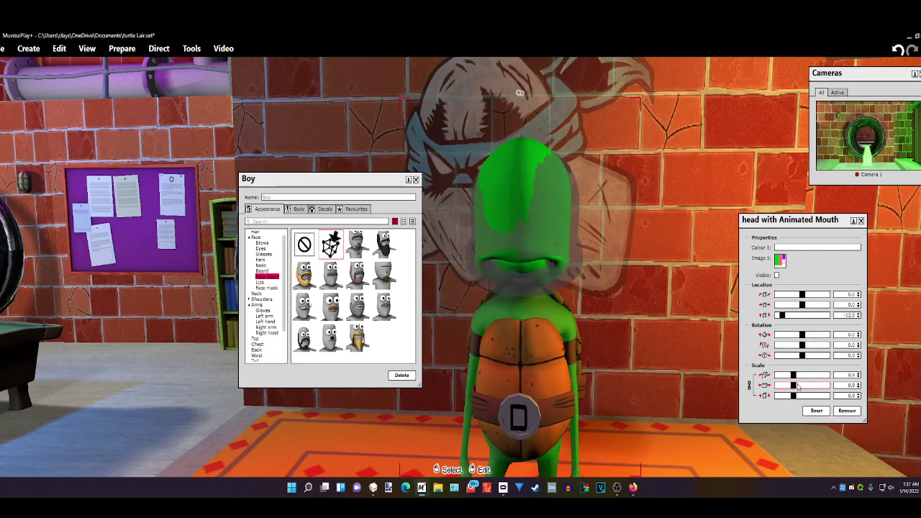
left_click_drag(798, 386, 798, 386)
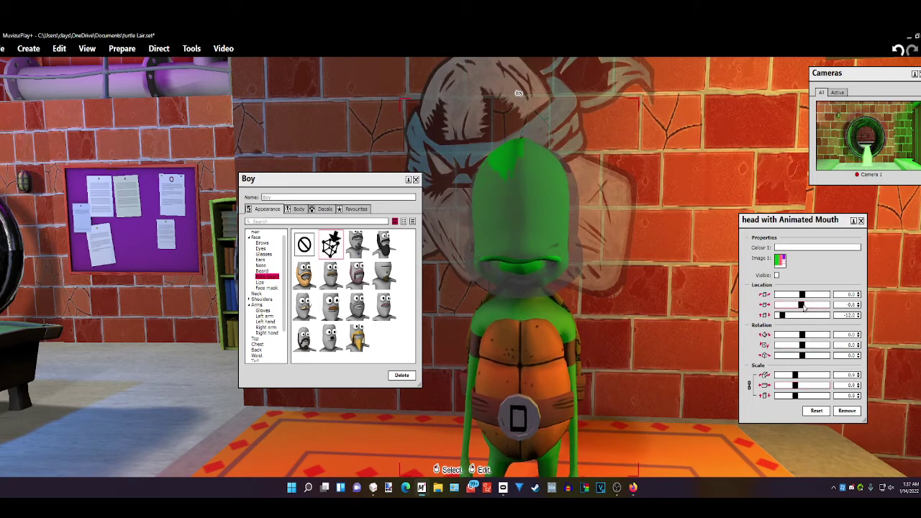
left_click_drag(804, 307, 804, 307)
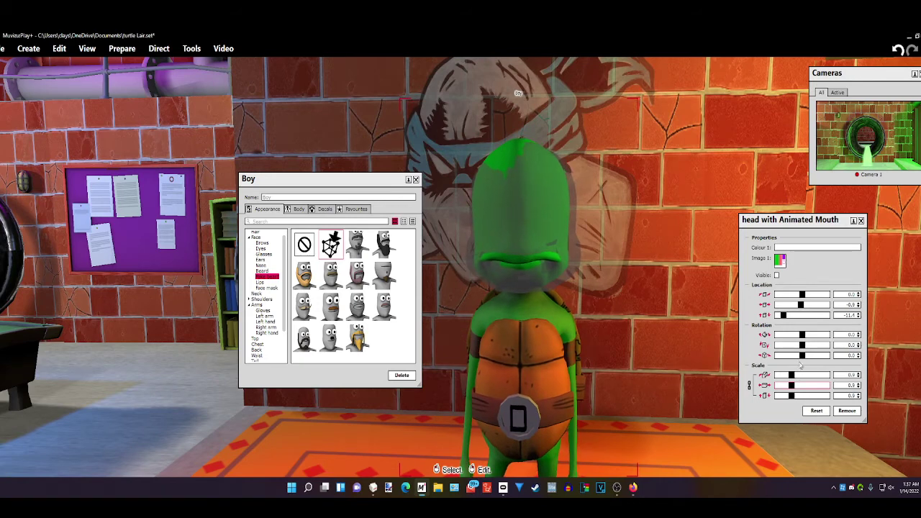
left_click(804, 316)
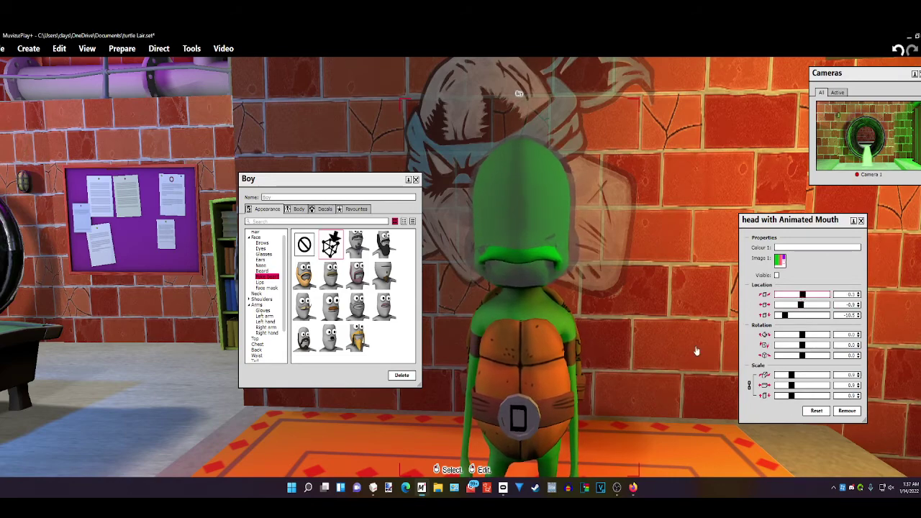
mouse_move(711, 373)
right_mouse_down()
mouse_move(711, 317)
mouse_move(713, 359)
right_mouse_up()
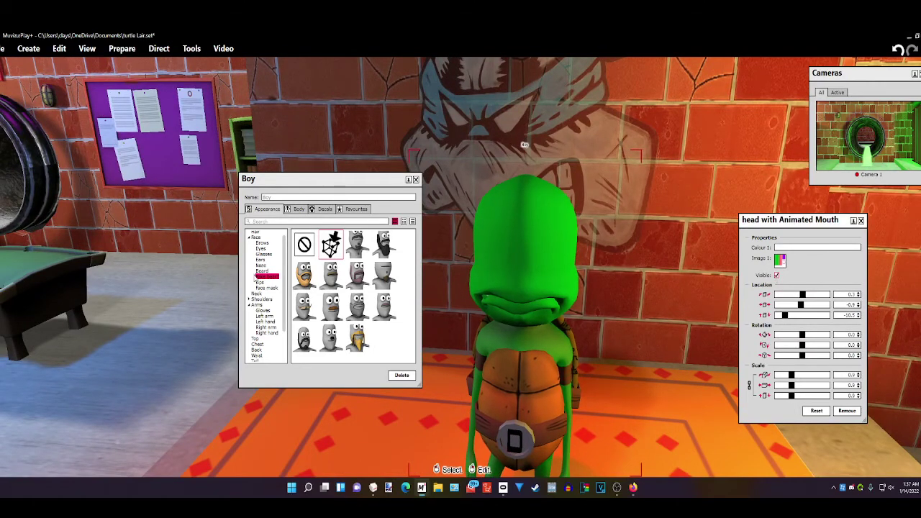
- Hide both the face mask head and the animated-mouth head, and make only the face mask head visible again
left_click(261, 289)
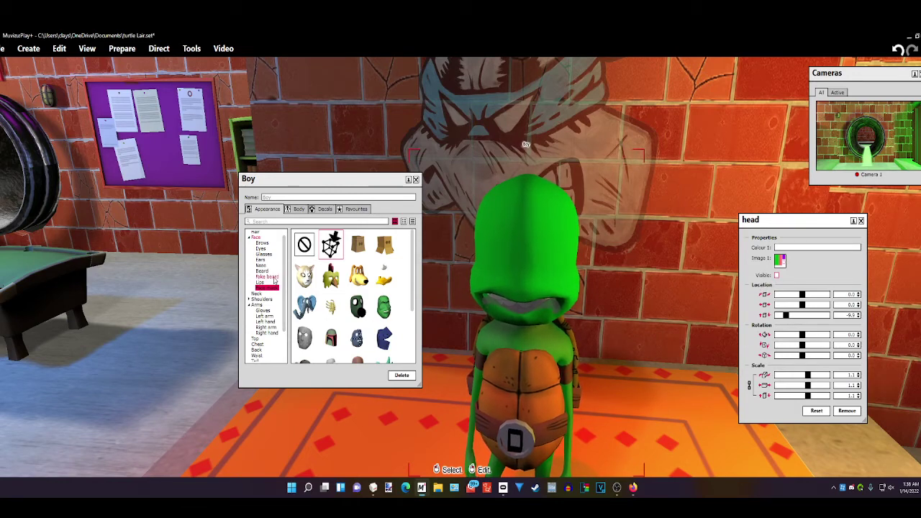
left_click(274, 278)
left_click(777, 275)
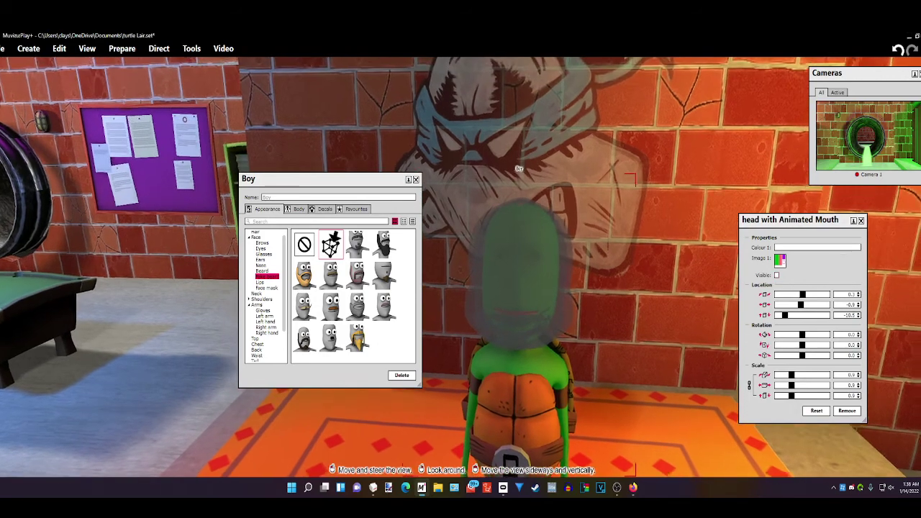
left_click_drag(518, 288, 500, 209)
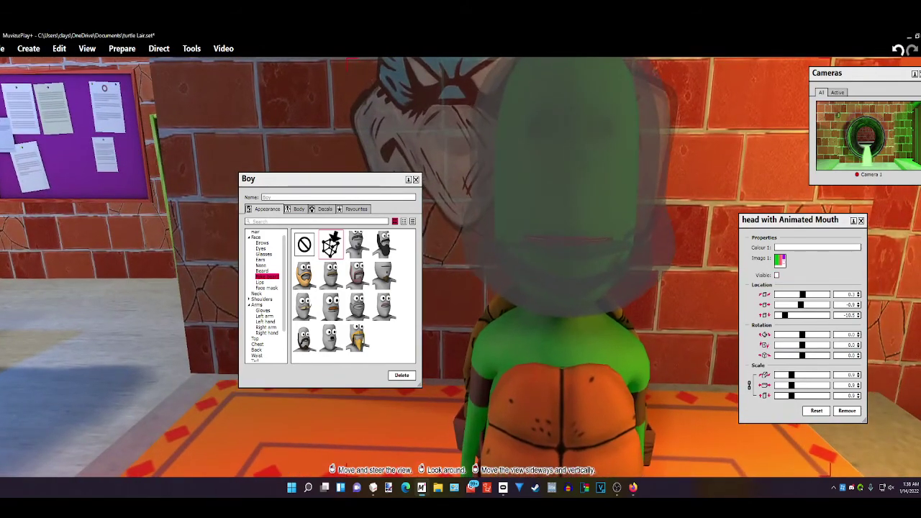
left_click(273, 288)
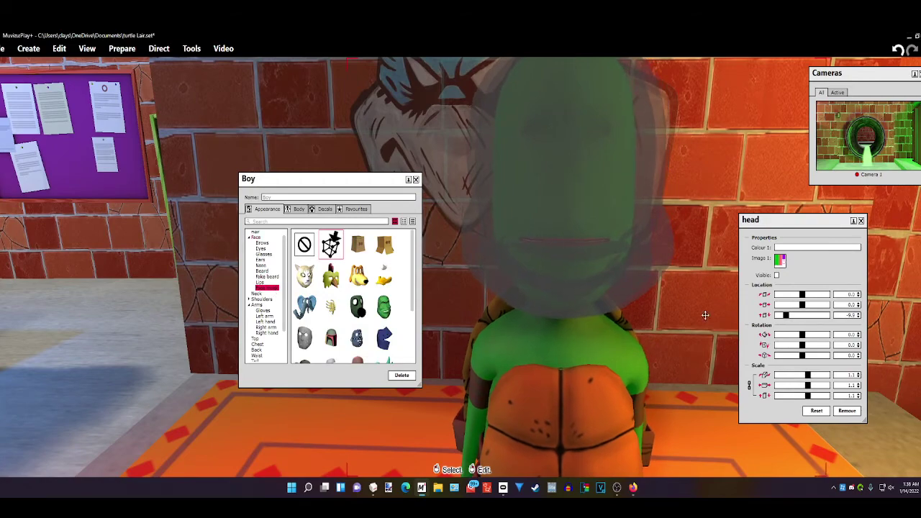
left_click(777, 276)
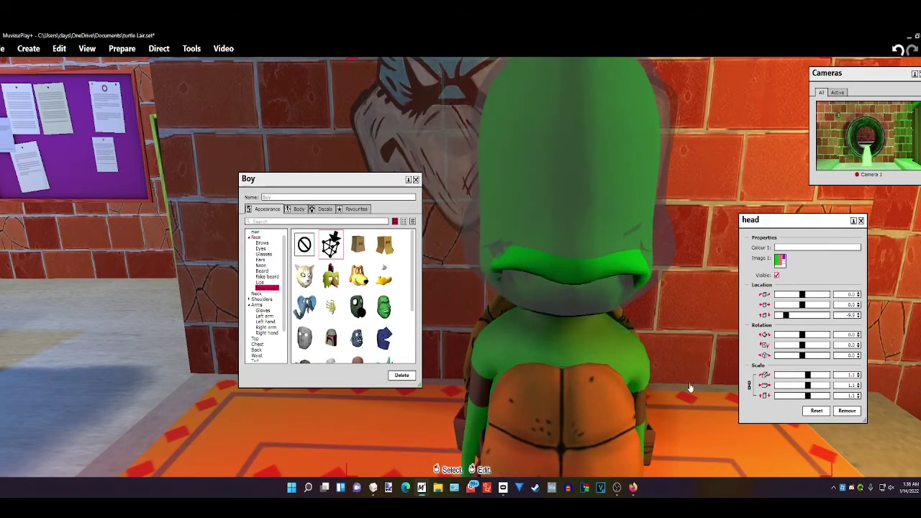
- Examine the turtle's visible face mask head from above, the side and the front
middle_click_drag(689, 386, 701, 288)
right_click_drag(454, 249, 625, 154)
middle_click_drag(626, 154, 460, 237)
right_click_drag(461, 238, 440, 95)
middle_click_drag(440, 94, 410, 79)
right_click_drag(576, 288, 403, 245)
right_click_drag(503, 287, 611, 302)
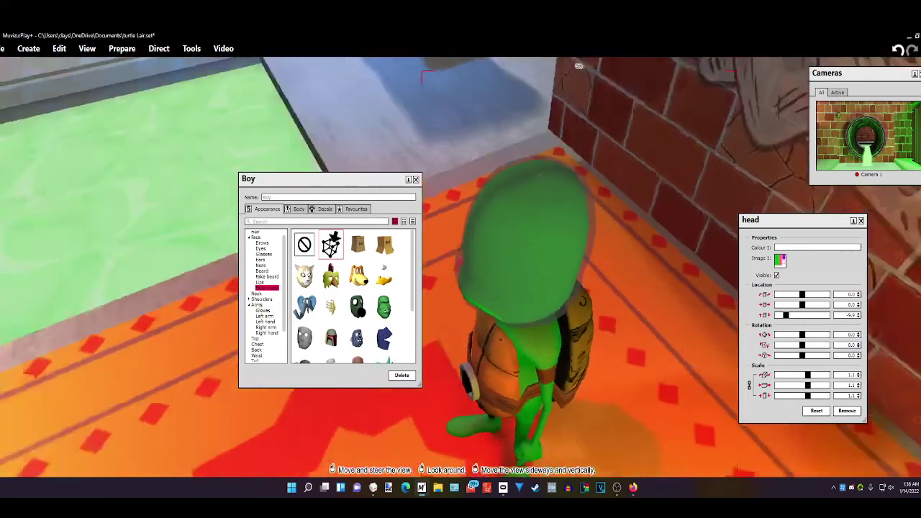
middle_click_drag(611, 302, 518, 345)
right_click_drag(518, 346, 605, 280)
middle_click_drag(605, 281, 475, 214)
right_click_drag(475, 214, 532, 198)
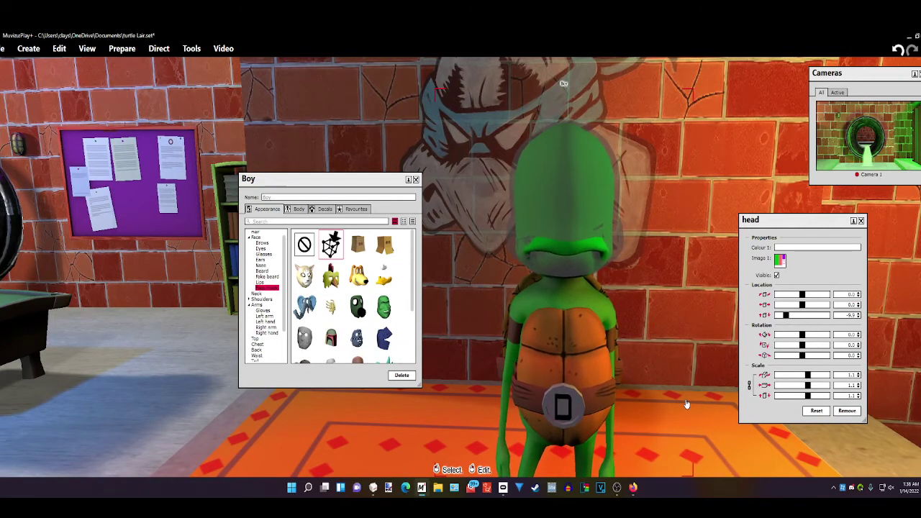
- Add a new camera to the set and position it in front of the turtle, aimed at its head
left_click(777, 276)
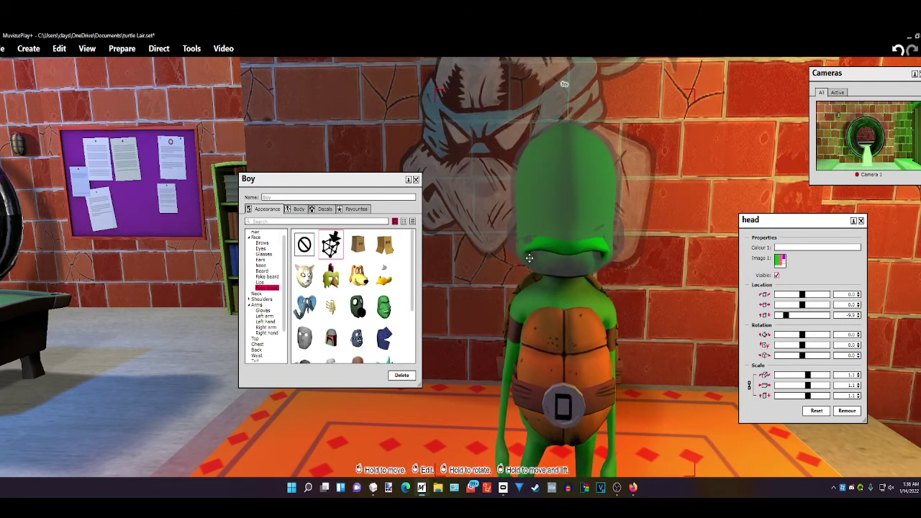
middle_click_drag(438, 395, 536, 201)
left_click_drag(537, 201, 495, 147)
right_click_drag(496, 147, 539, 122)
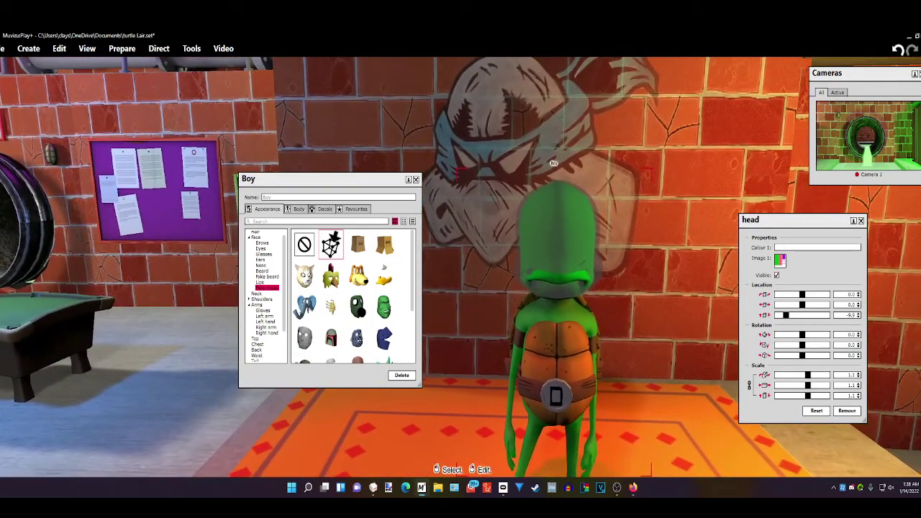
left_click(28, 48)
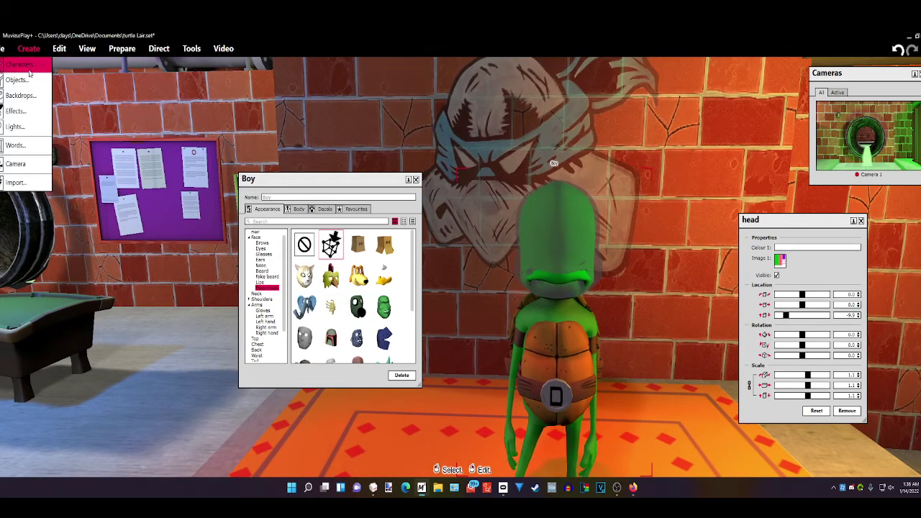
left_click(25, 163)
left_click(456, 255)
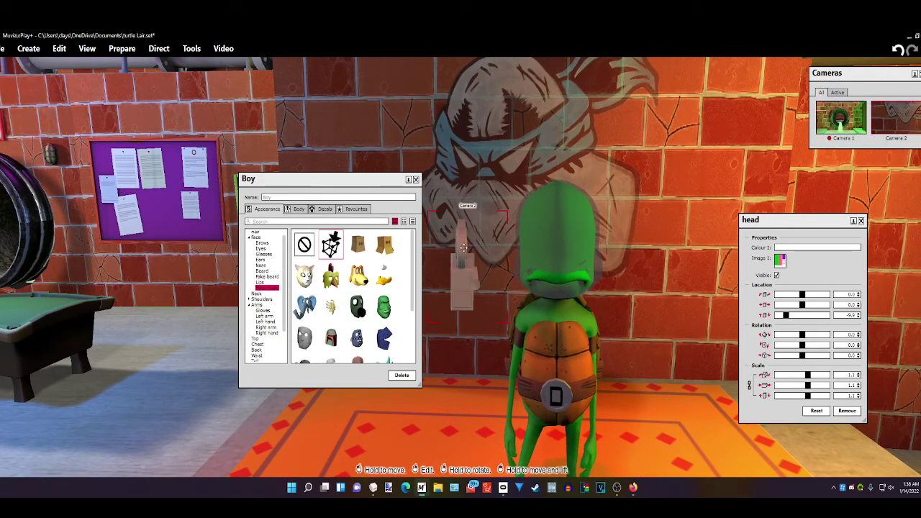
left_click_drag(461, 249, 634, 170)
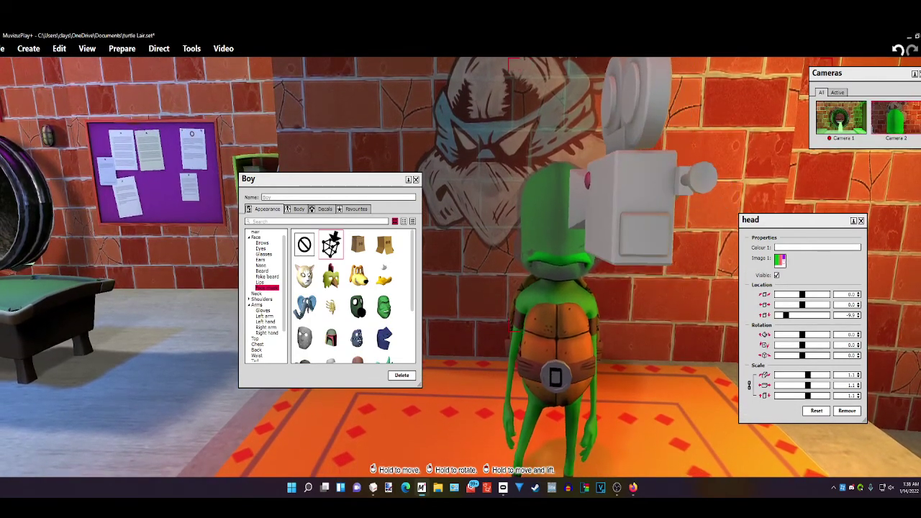
- Open the new camera's view in its own window, enlarge it slightly, and reposition the camera to frame the turtle's head and chest
double_click(895, 115)
left_click_drag(468, 257, 199, 136)
left_click_drag(240, 186, 353, 257)
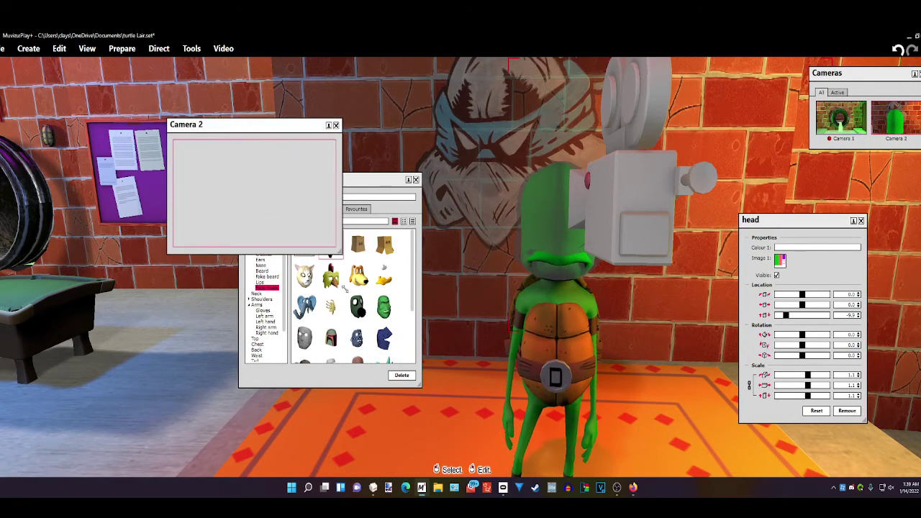
left_click_drag(673, 234, 612, 308)
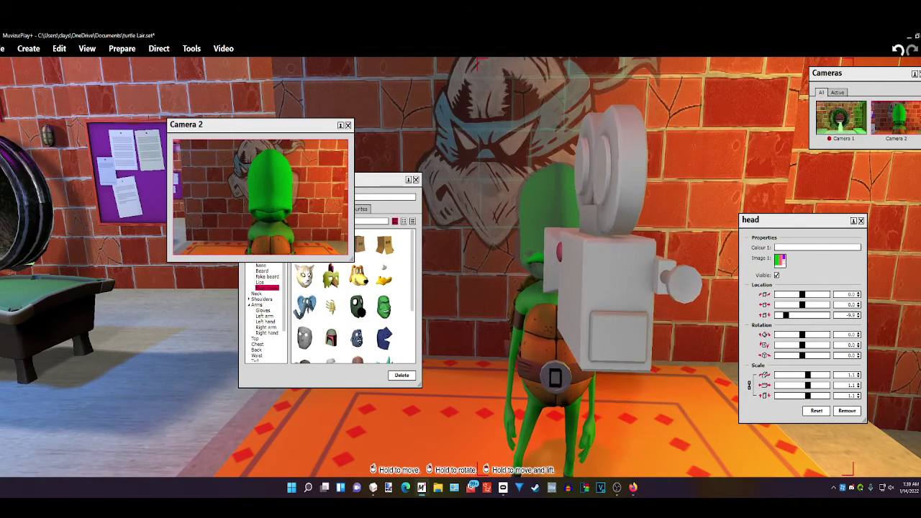
- Test toggling the face mask head's visibility, make the head with Animated Mouth visible, and hide the face mask head
left_click(777, 275)
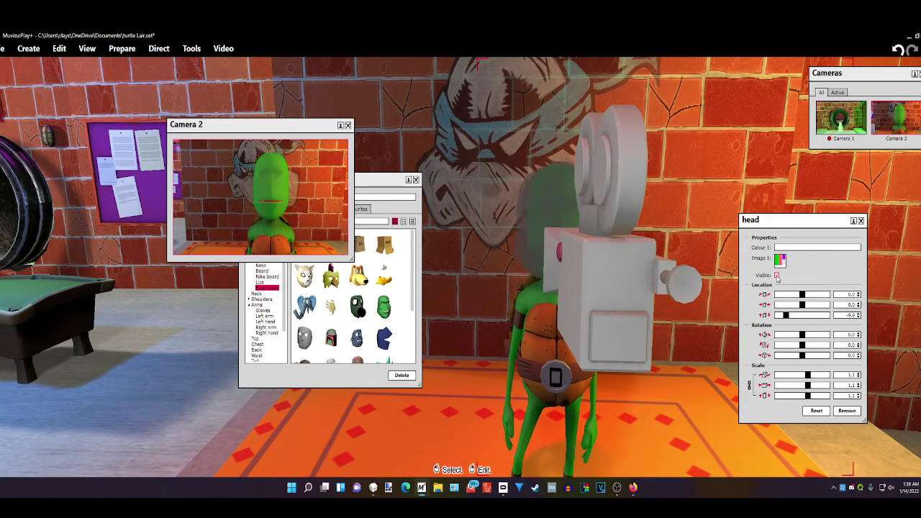
left_click(777, 275)
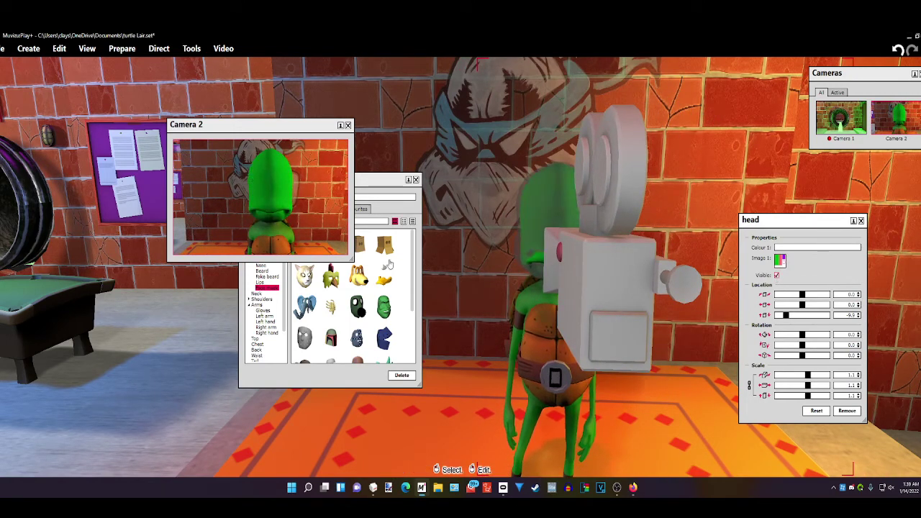
left_click_drag(381, 178, 457, 229)
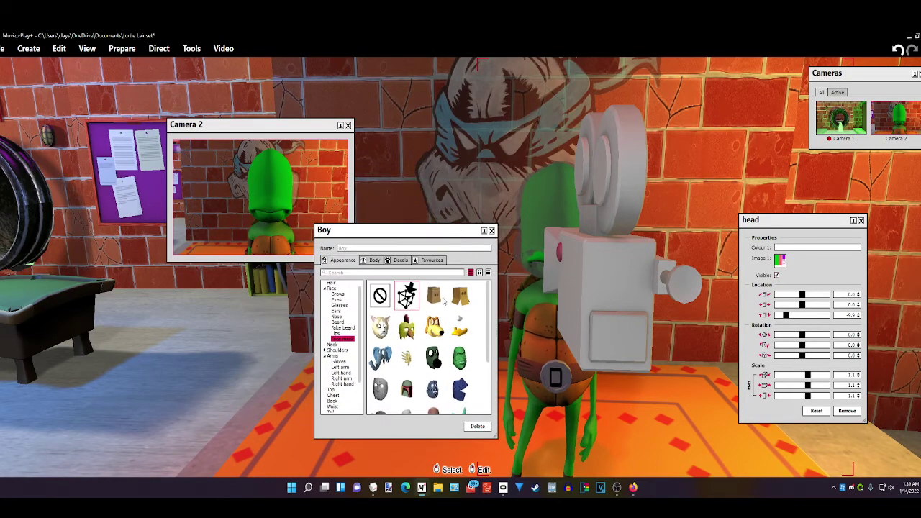
left_click(353, 328)
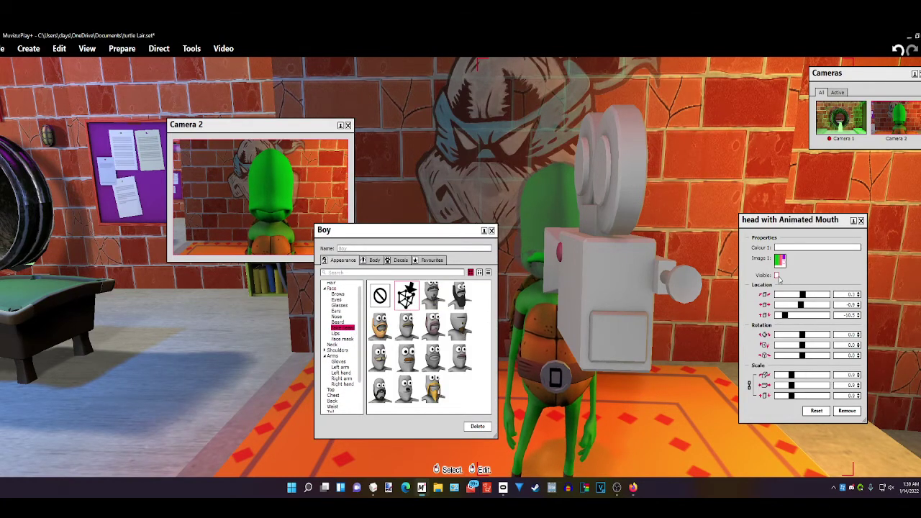
left_click(776, 276)
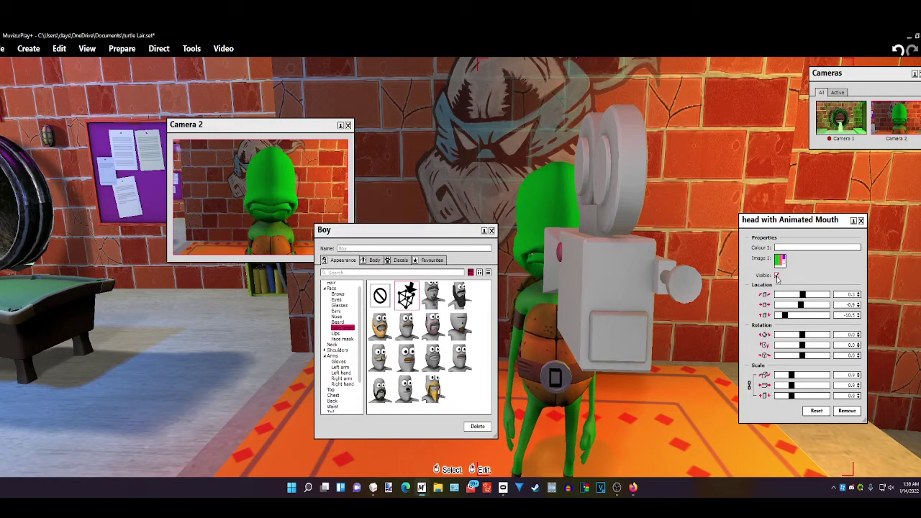
left_click(345, 340)
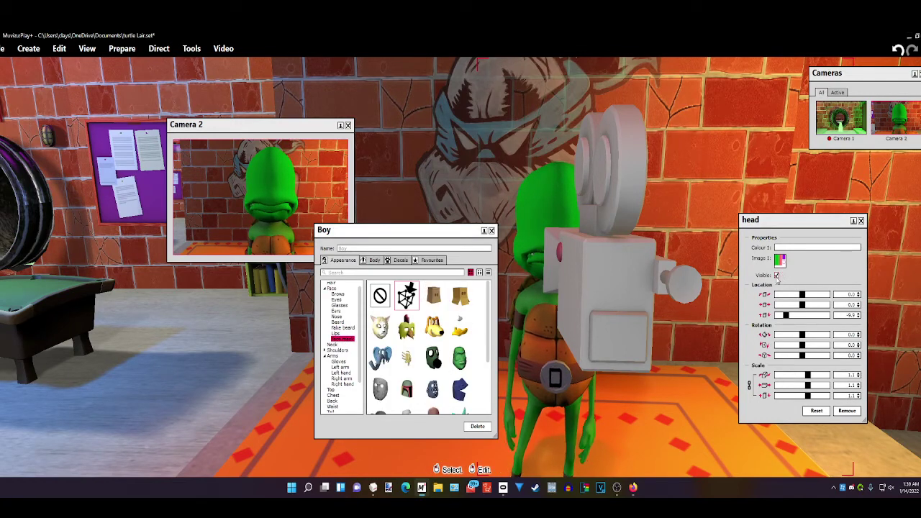
left_click(776, 276)
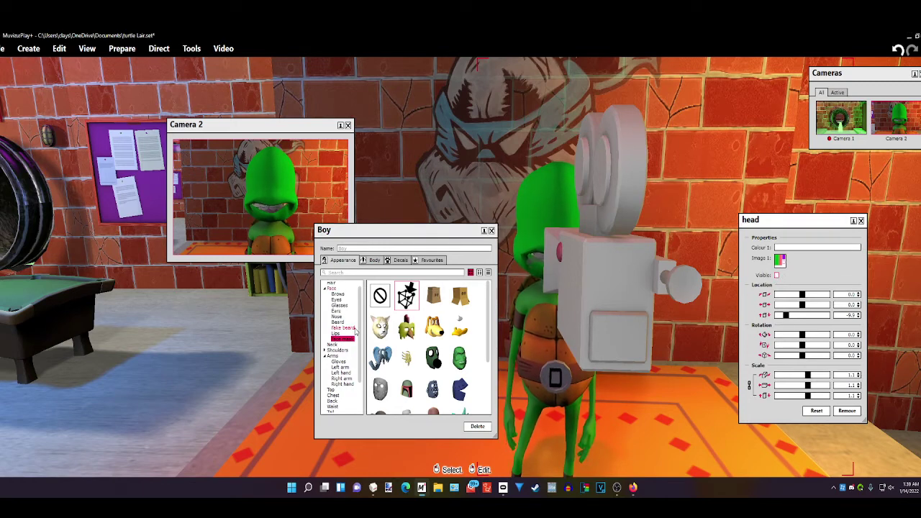
- Toggle the visibility of the head with Animated Mouth off and on in the camera view, leaving it visible
left_click(344, 327)
left_click(776, 276)
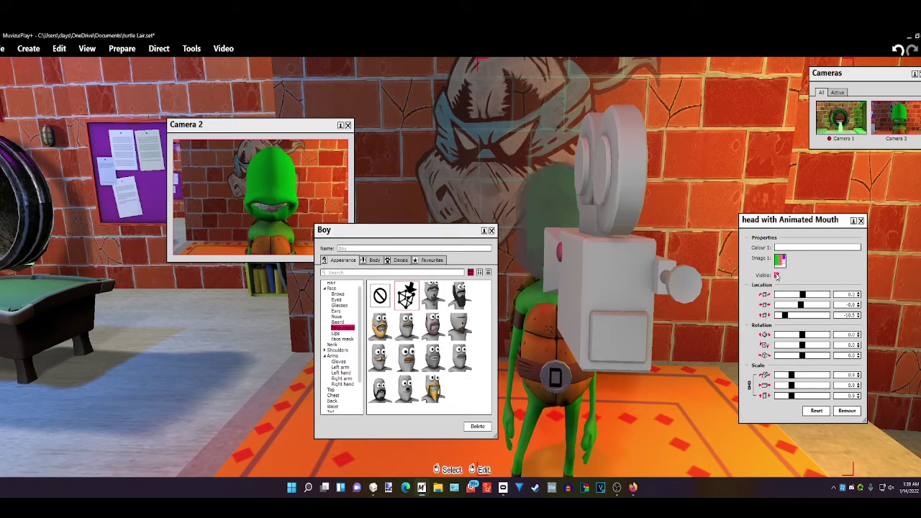
left_click(777, 276)
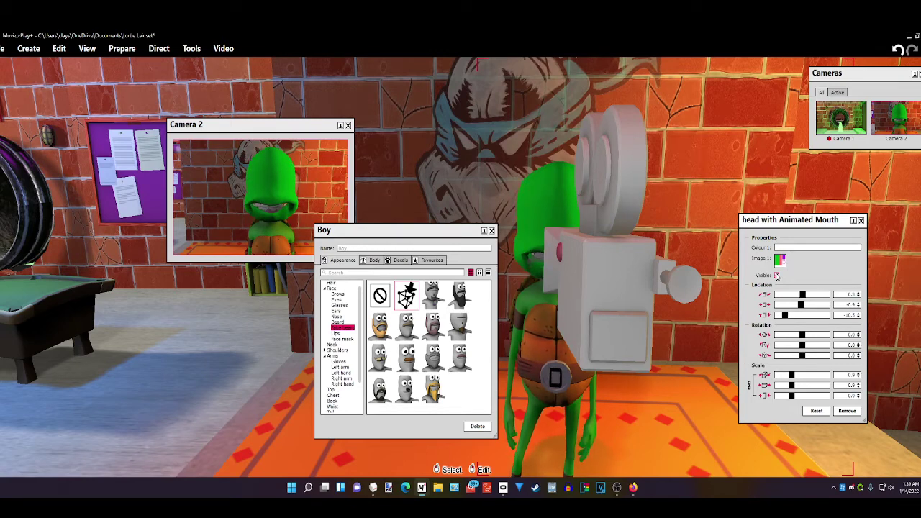
left_click(776, 275)
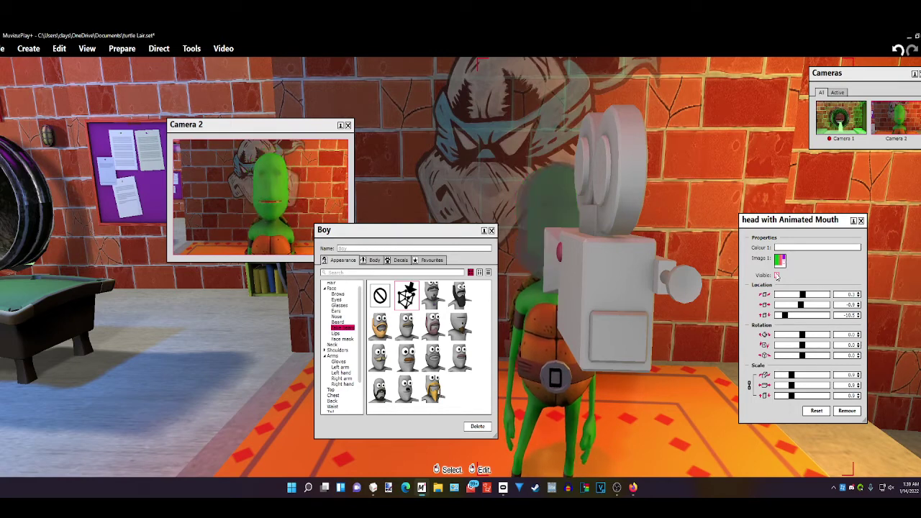
left_click(777, 276)
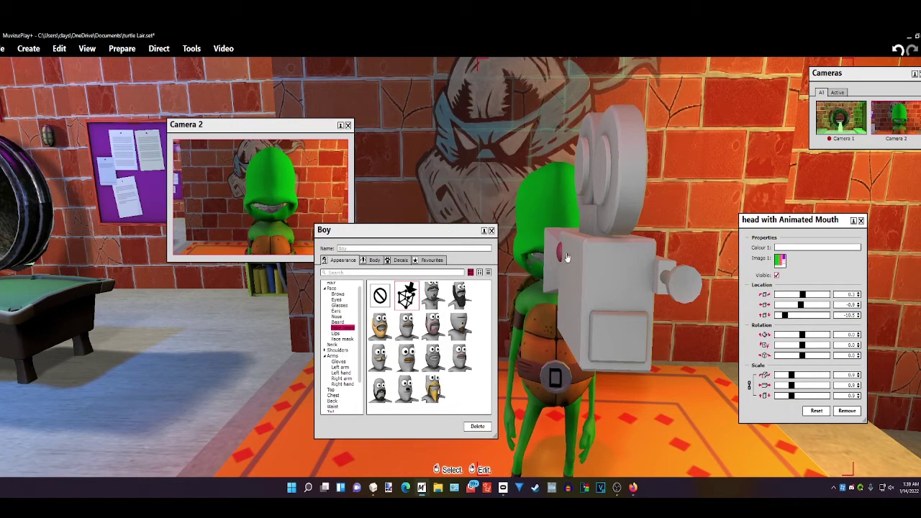
- Make the face mask head visible again and hide the head with Animated Mouth
left_click(343, 338)
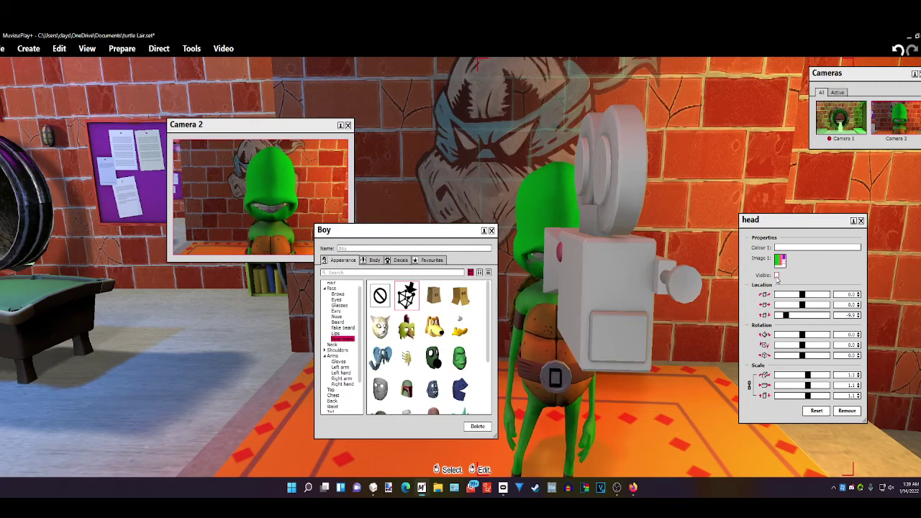
left_click(777, 275)
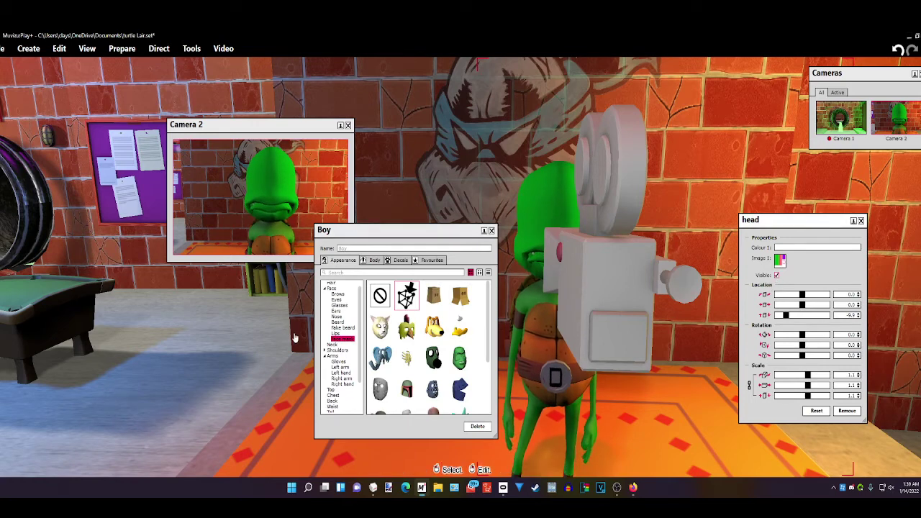
left_click(342, 329)
left_click(777, 275)
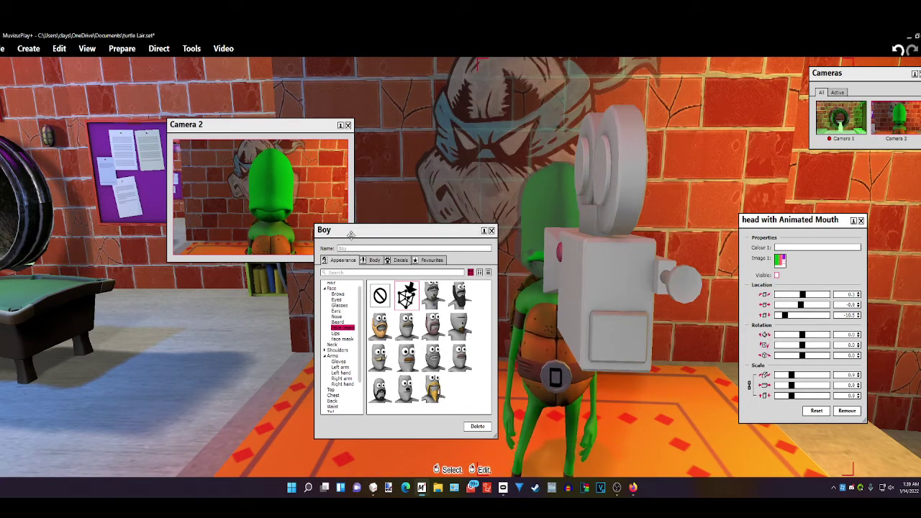
- Open the Boy's direct character properties, choose the head attachment, and switch to preparing its properties
right_click(528, 196)
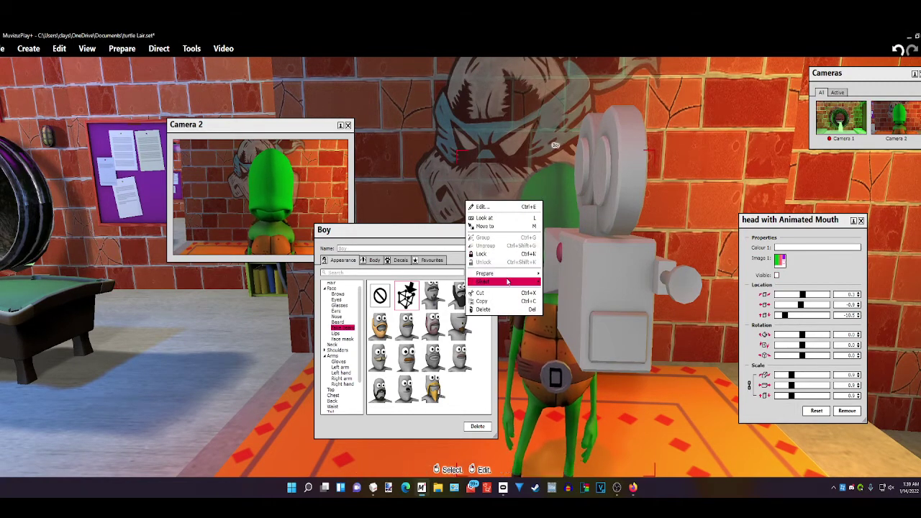
mouse_move(507, 281)
left_click(443, 311)
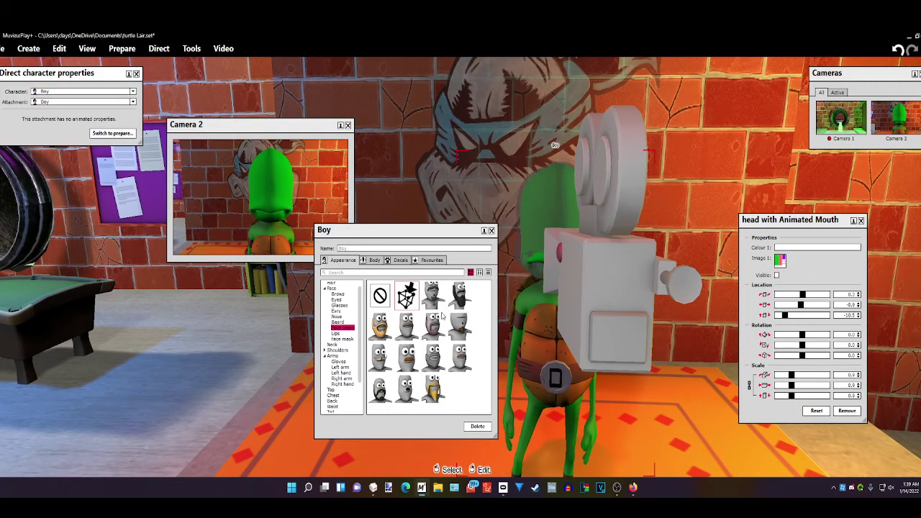
left_click(50, 102)
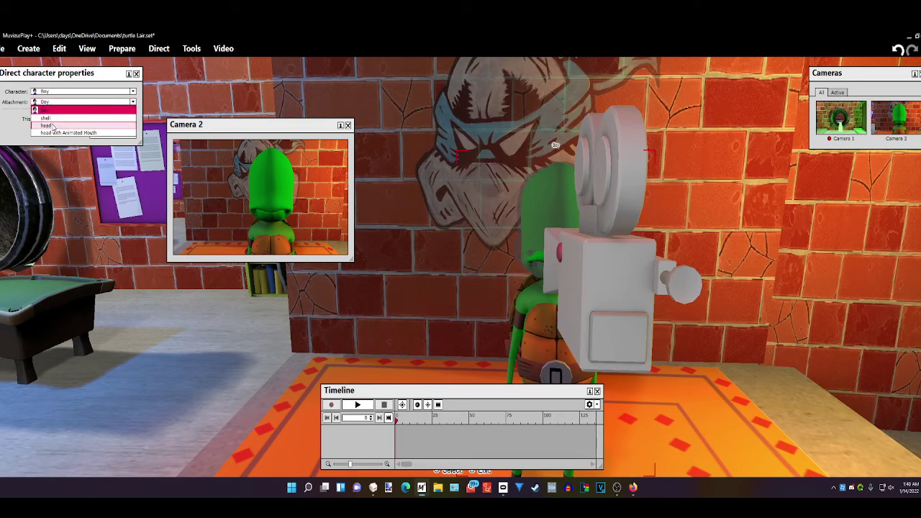
left_click(53, 125)
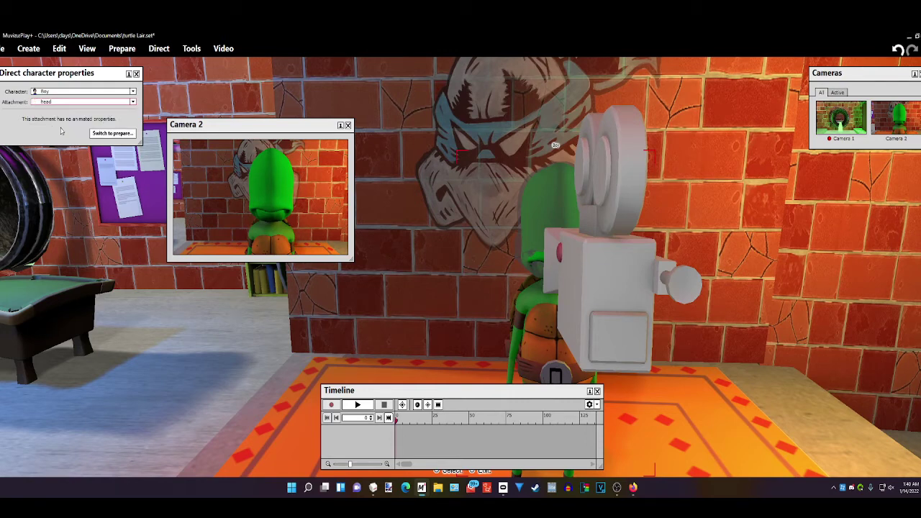
left_click(97, 134)
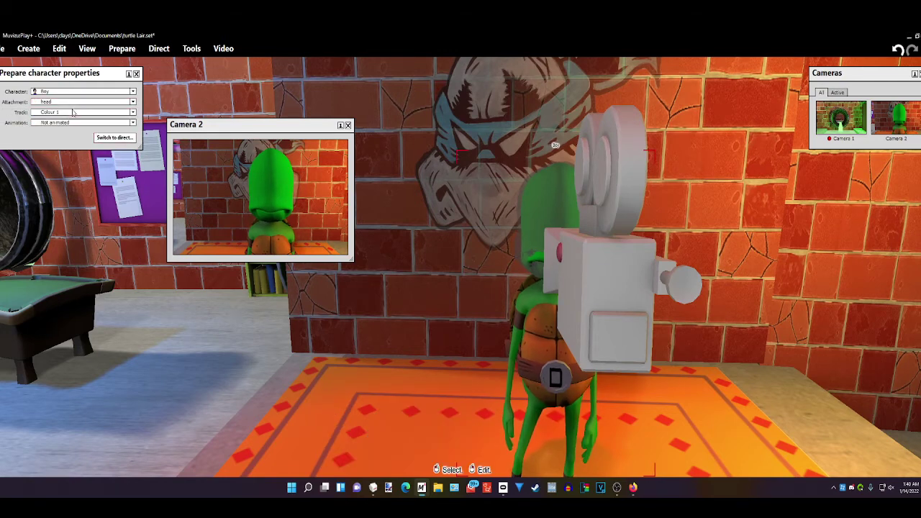
- Set the head attachment's Visible track to Key framed animation
left_click(73, 113)
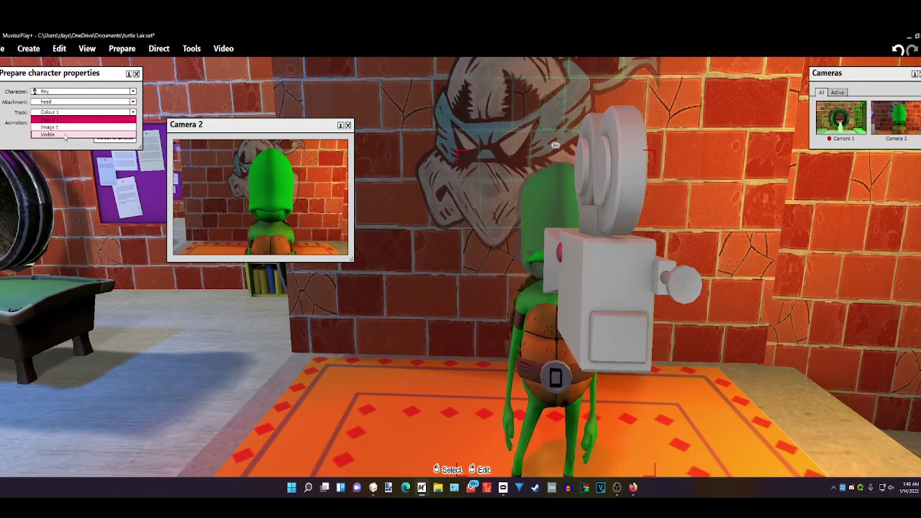
left_click(65, 135)
left_click(67, 124)
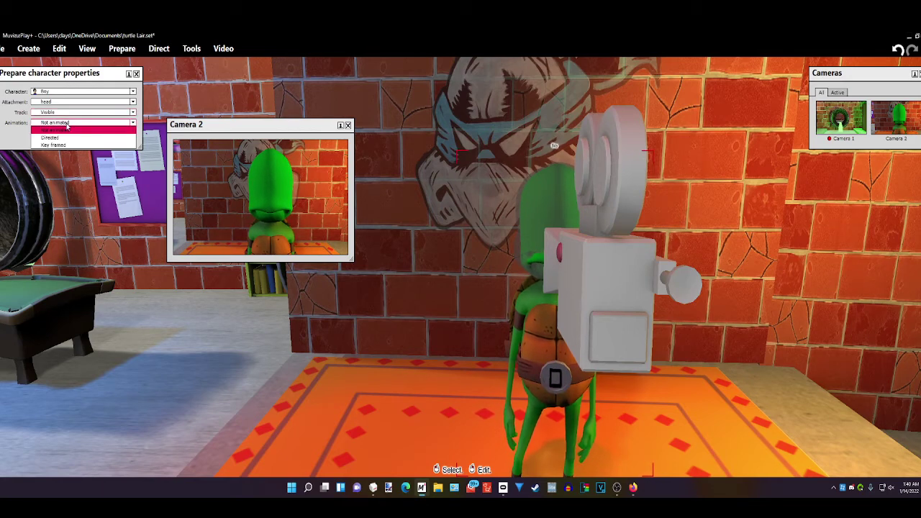
left_click(64, 144)
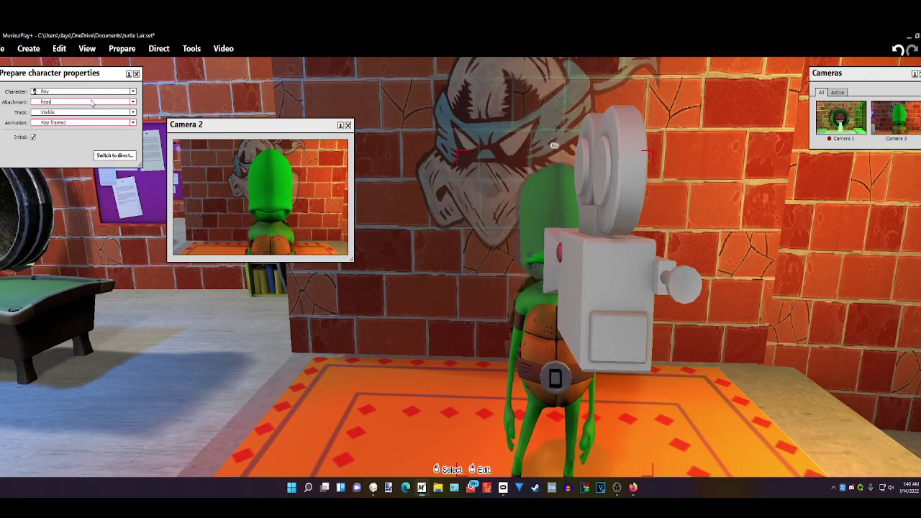
- Choose the head with Animated Mouth attachment and set its Visible track to Key framed animation
left_click(92, 103)
left_click(85, 133)
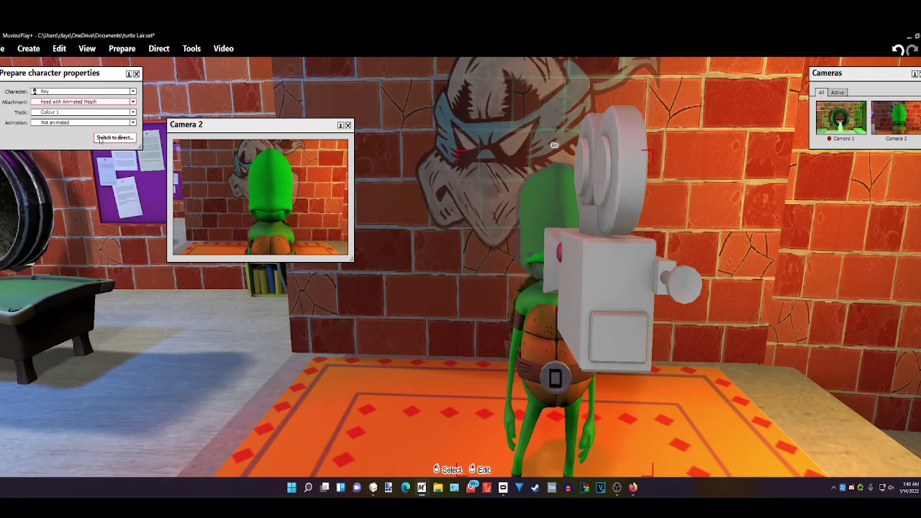
left_click(64, 113)
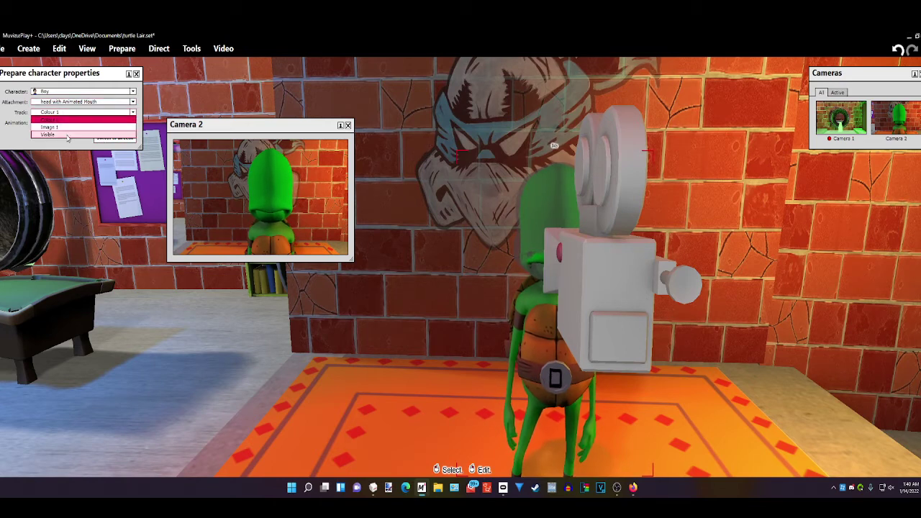
left_click(67, 136)
left_click(69, 124)
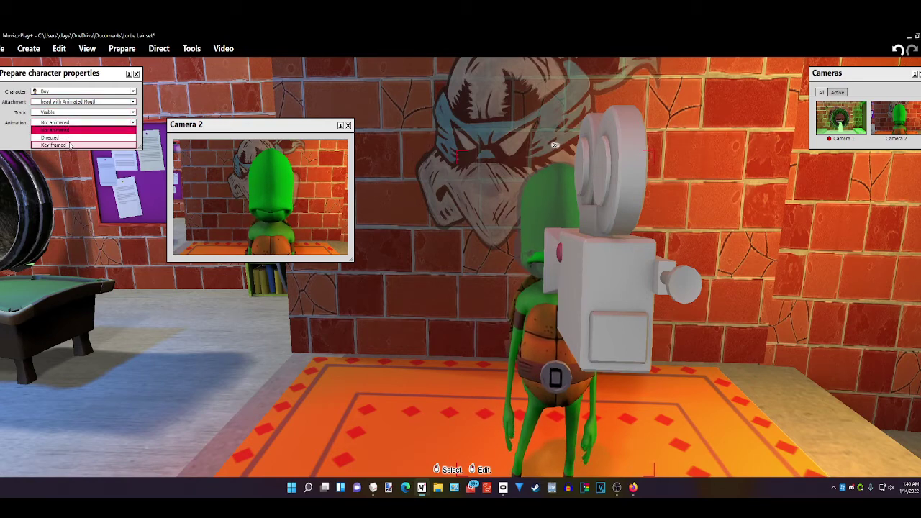
left_click(70, 145)
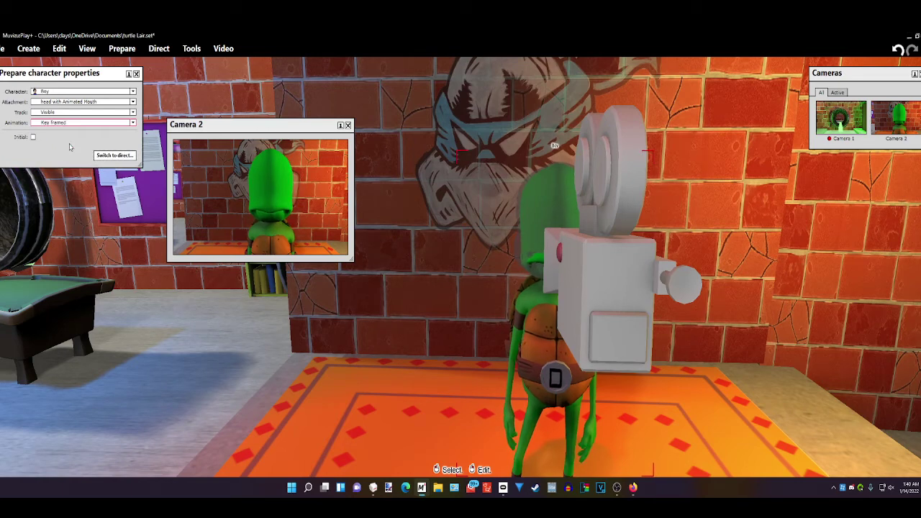
- Choose the head attachment's Visible track and switch from preparing to directing its properties
left_click(72, 102)
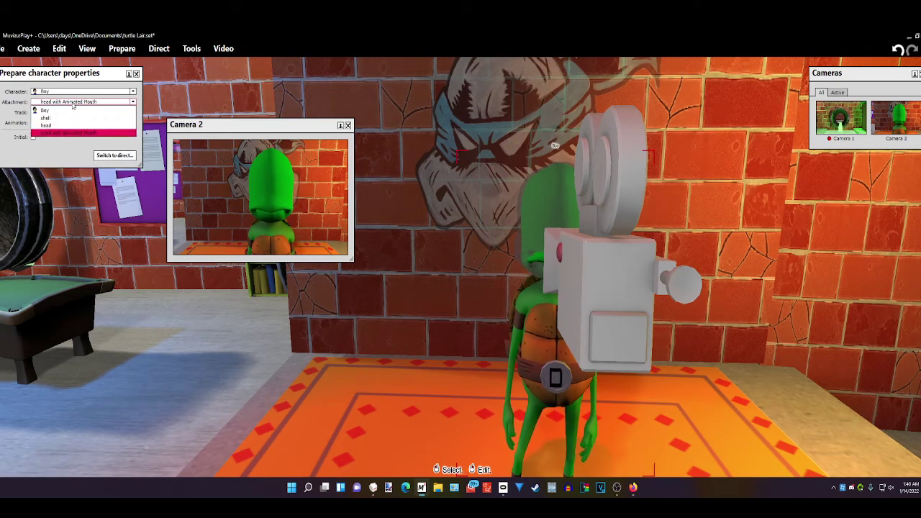
left_click(72, 126)
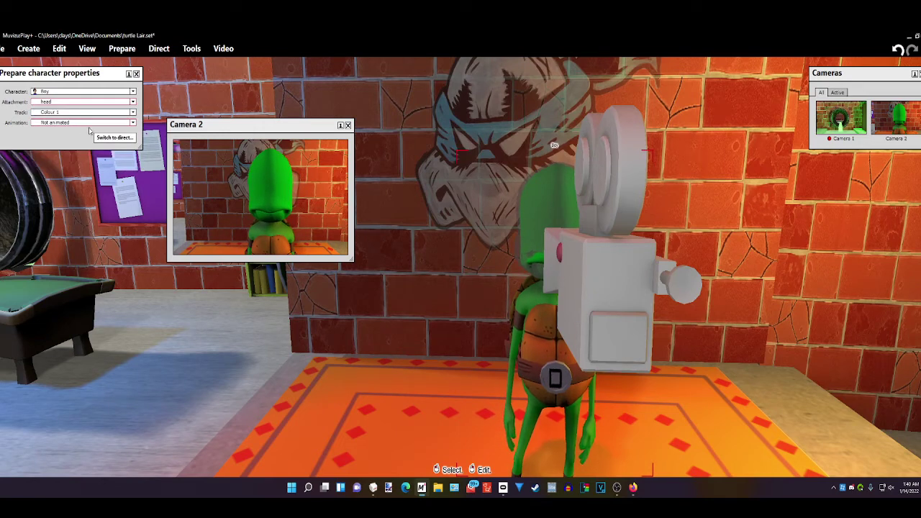
left_click(55, 113)
left_click(59, 128)
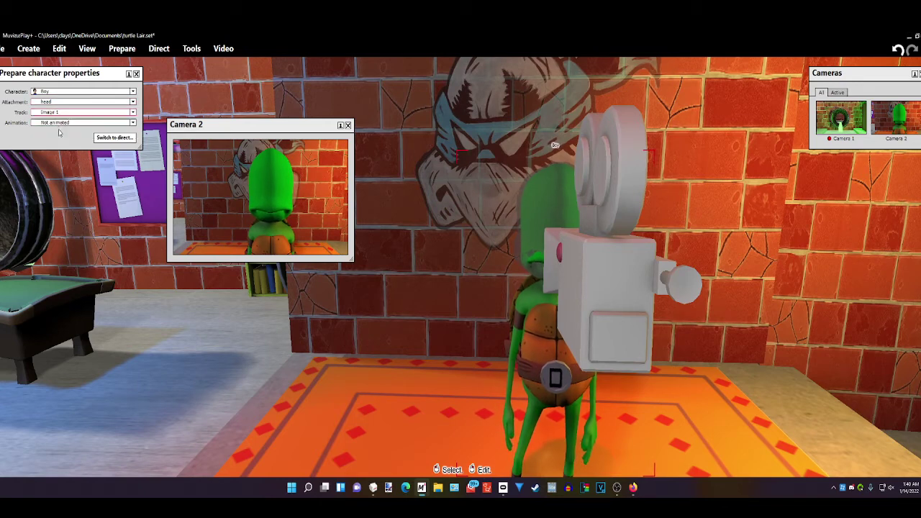
left_click(61, 123)
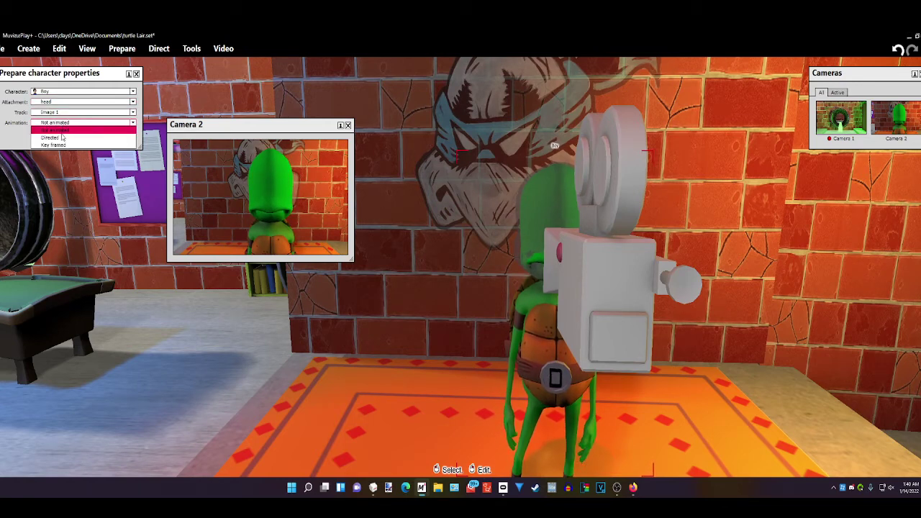
left_click(65, 122)
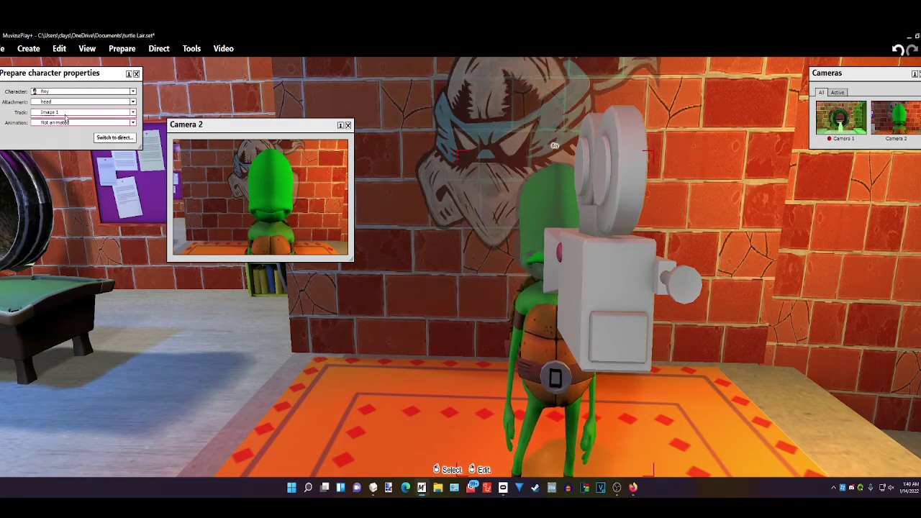
left_click(65, 113)
left_click(64, 135)
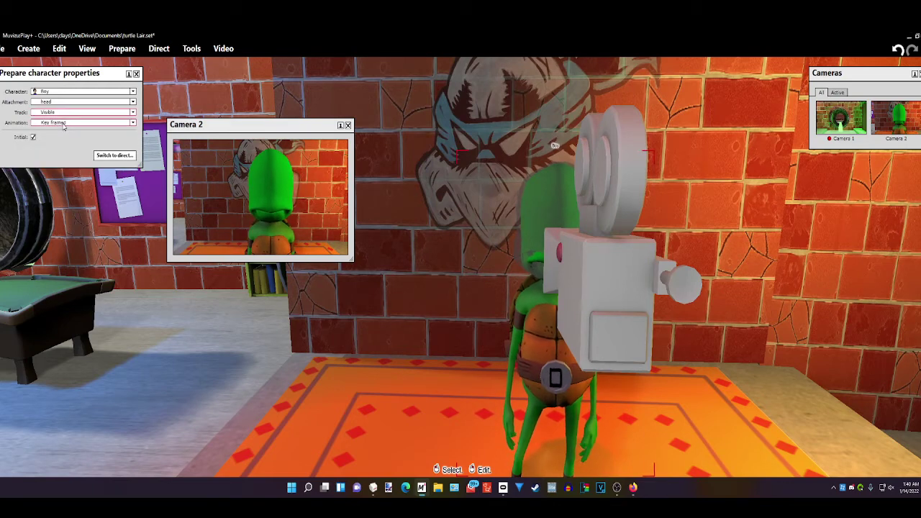
left_click(105, 156)
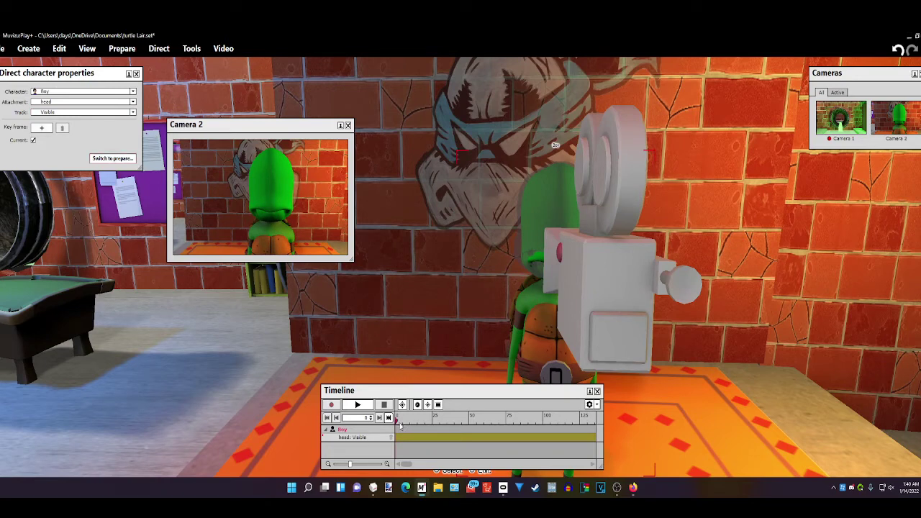
- Add a visibility key frame for the head at frame 6 and make the head hidden there
left_click_drag(398, 423, 404, 421)
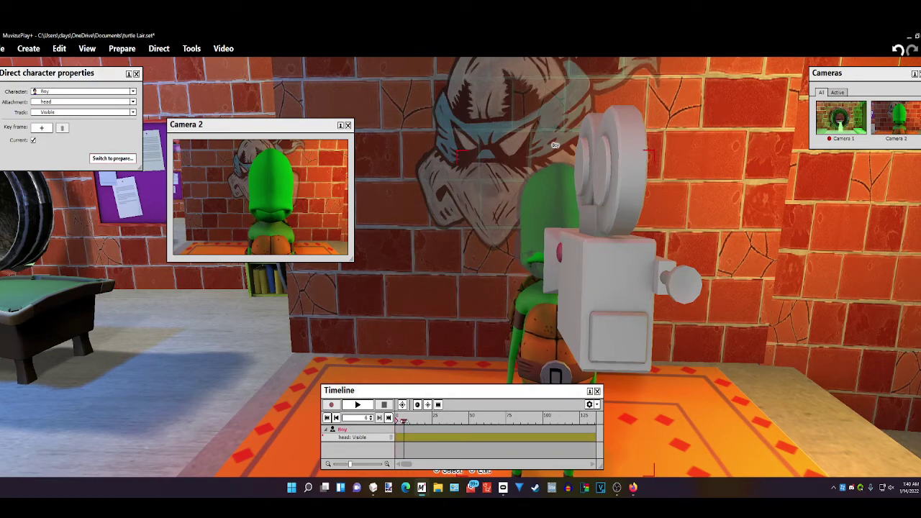
left_click(41, 128)
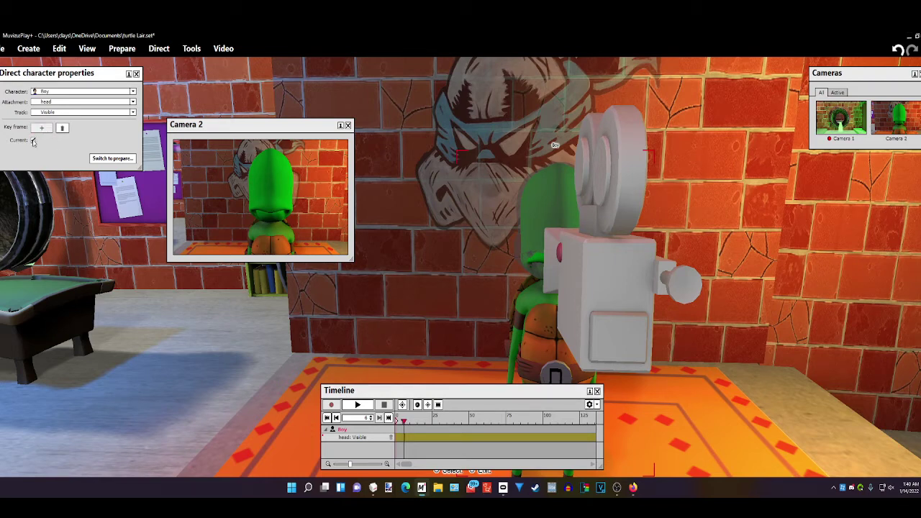
left_click(33, 141)
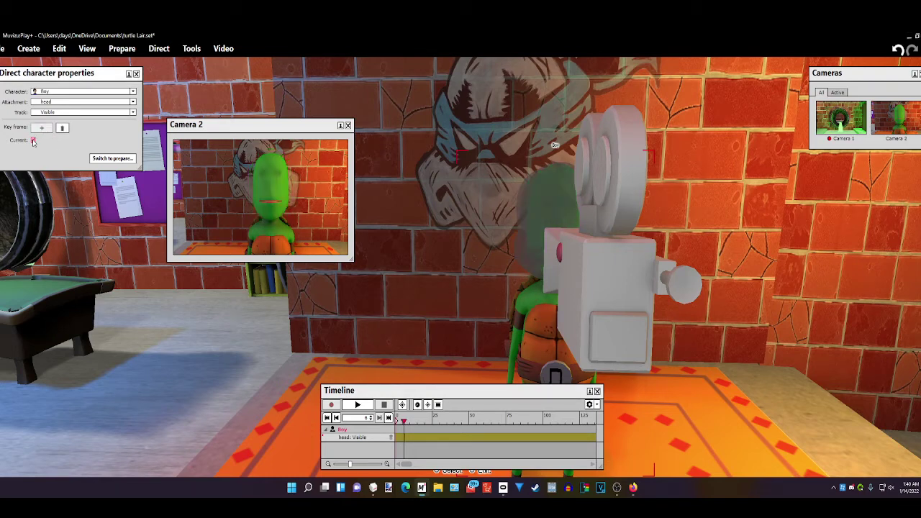
- Make the head with Animated Mouth attachment visible at frame 6
left_click(46, 103)
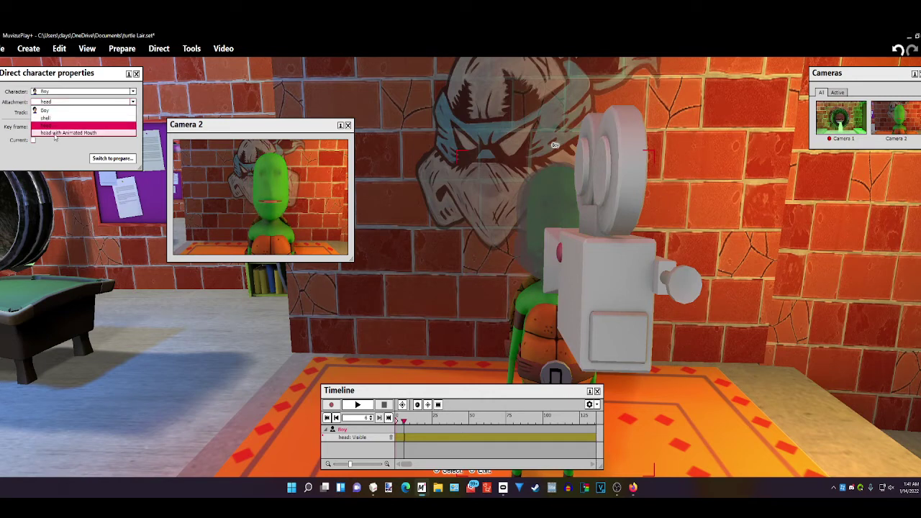
left_click(54, 133)
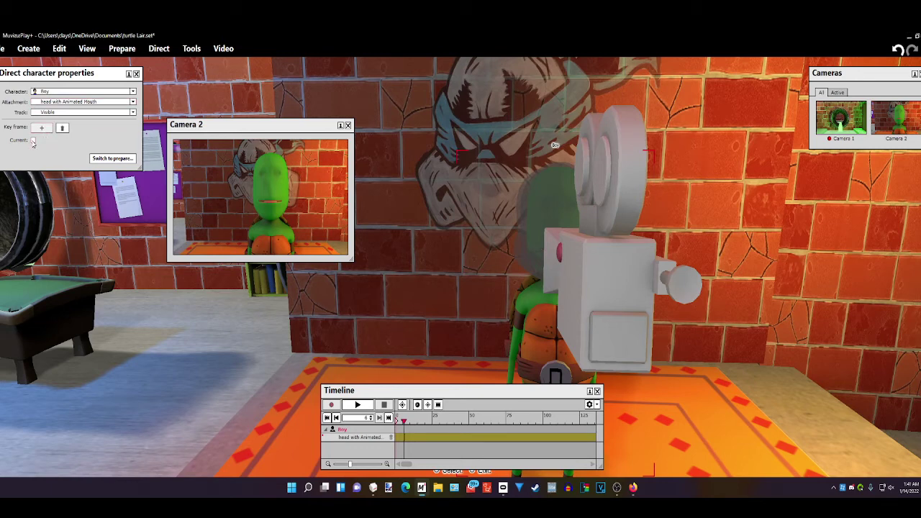
left_click(32, 141)
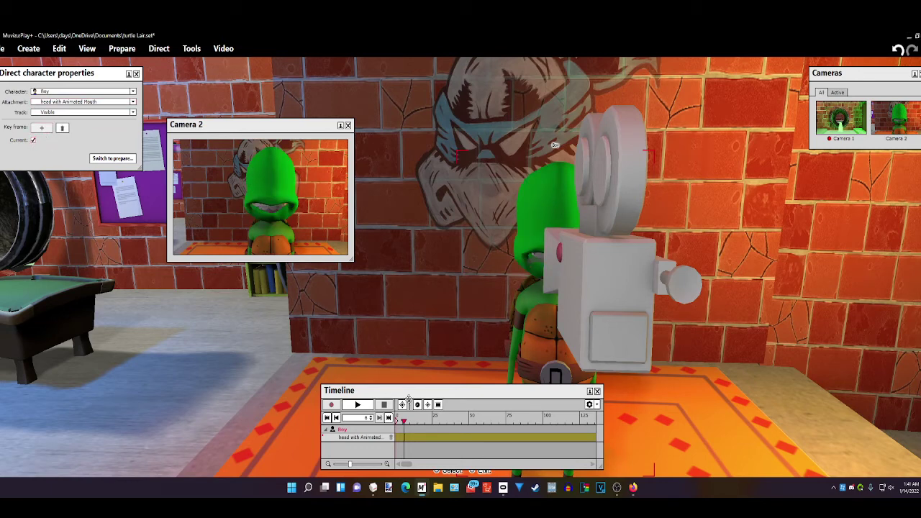
- Move Camera 2 closer to the turtle so its head fills the camera view
left_click_drag(404, 421, 405, 421)
left_click_drag(605, 302, 590, 285)
mouse_move(624, 94)
left_mouse_down()
mouse_move(634, 60)
mouse_move(643, 62)
mouse_move(642, 94)
left_mouse_up()
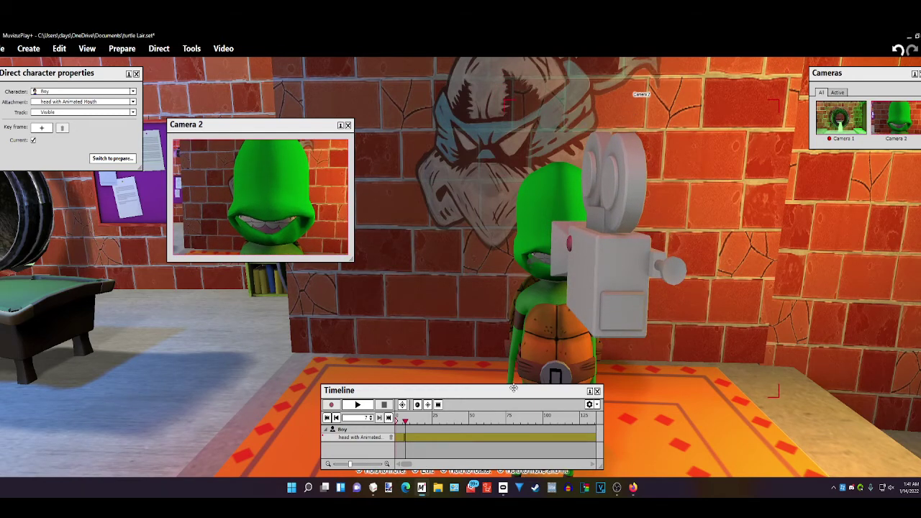
- Step the timeline back and forth around frame 6 to check the swap between the two heads
left_click(407, 422)
left_click_drag(407, 422, 398, 422)
key("Left")
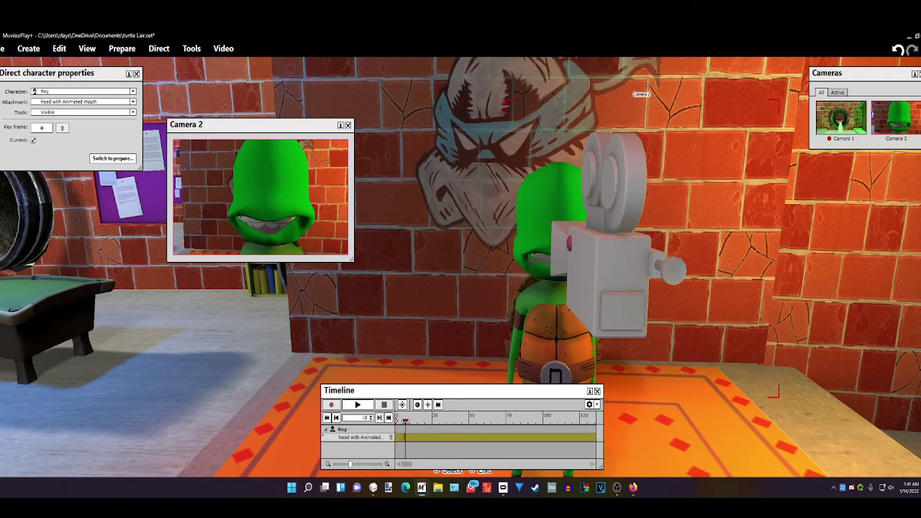
key("Right")
key("Right")
key("Right")
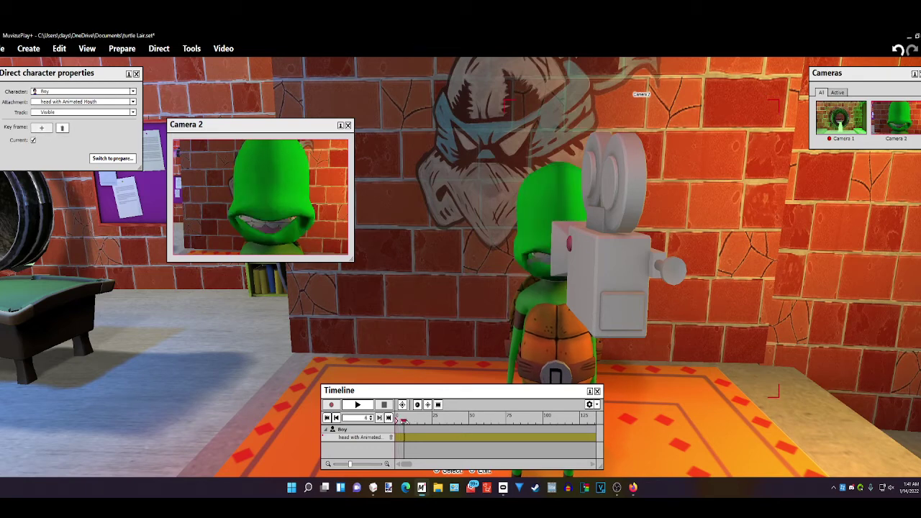
key("Left")
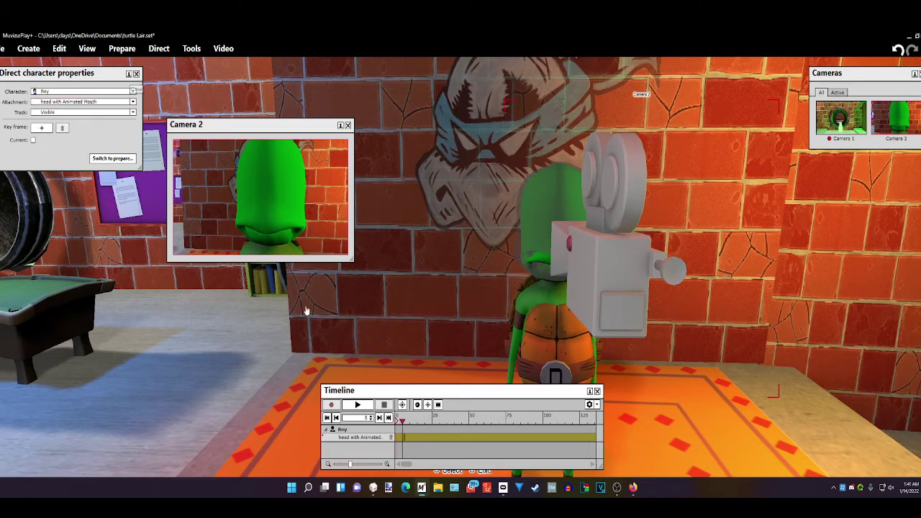
key("Right")
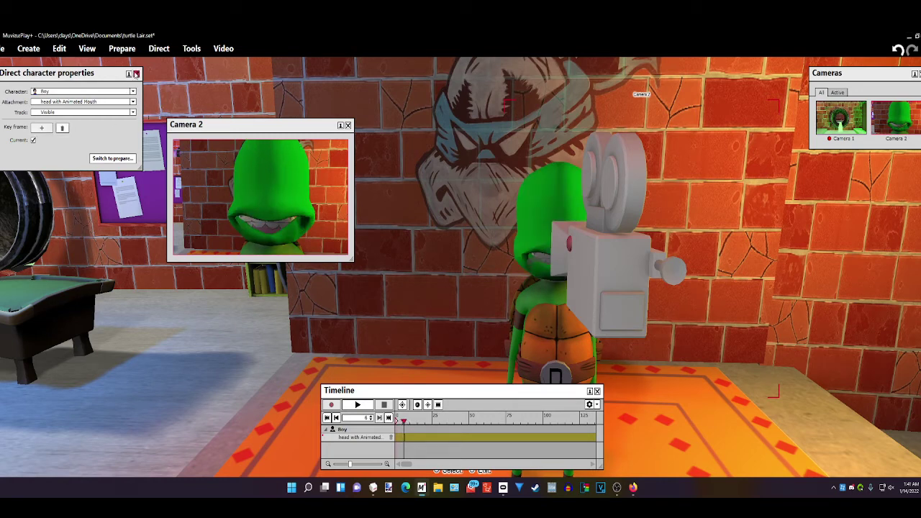
- Import the Don teeth open texture as Image 1 of the head with Animated Mouth and close the texture library
left_click(137, 74)
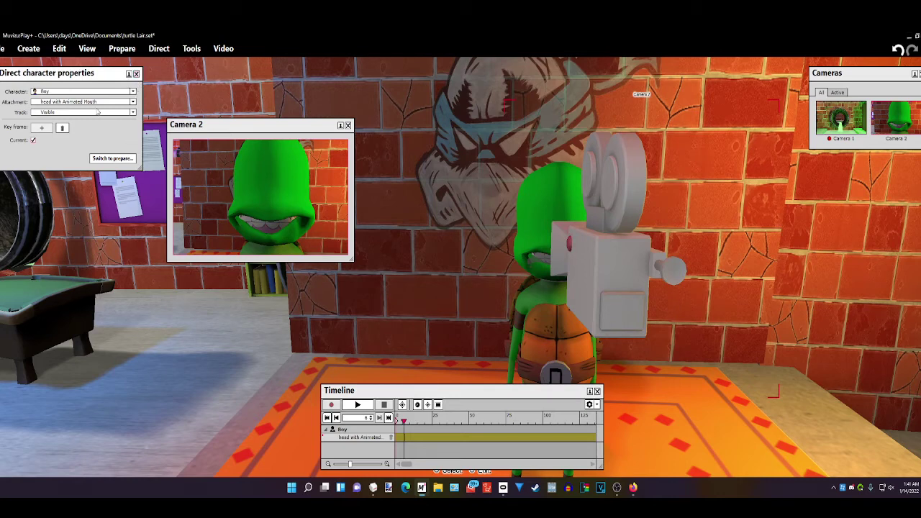
left_click(113, 159)
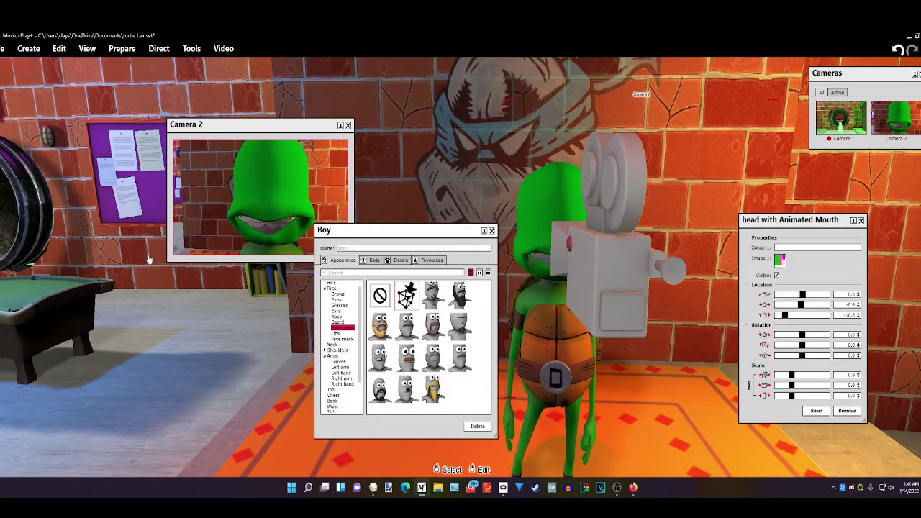
left_click_drag(411, 230, 236, 258)
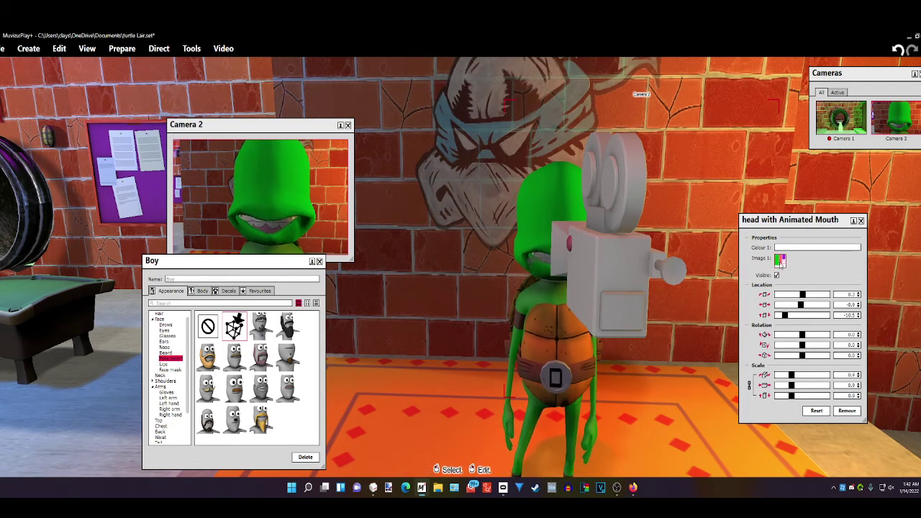
left_click(780, 262)
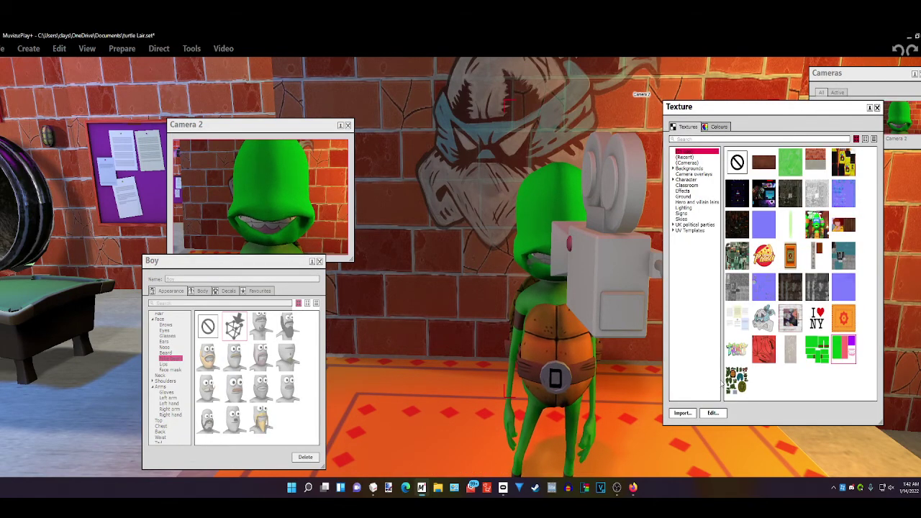
left_click(689, 415)
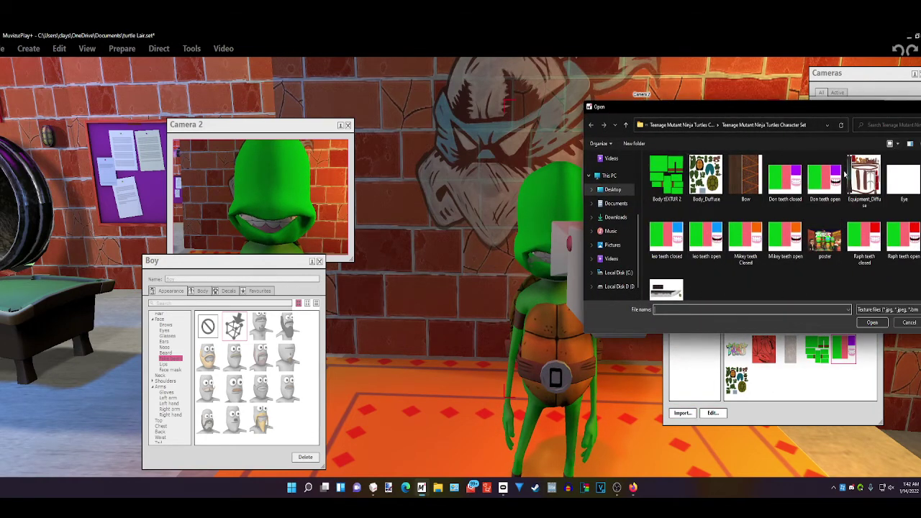
left_click(825, 177)
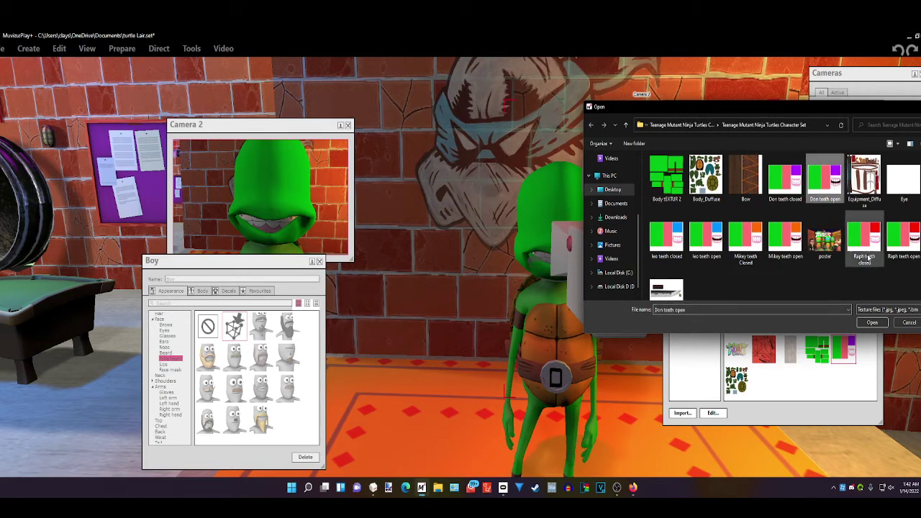
left_click(868, 324)
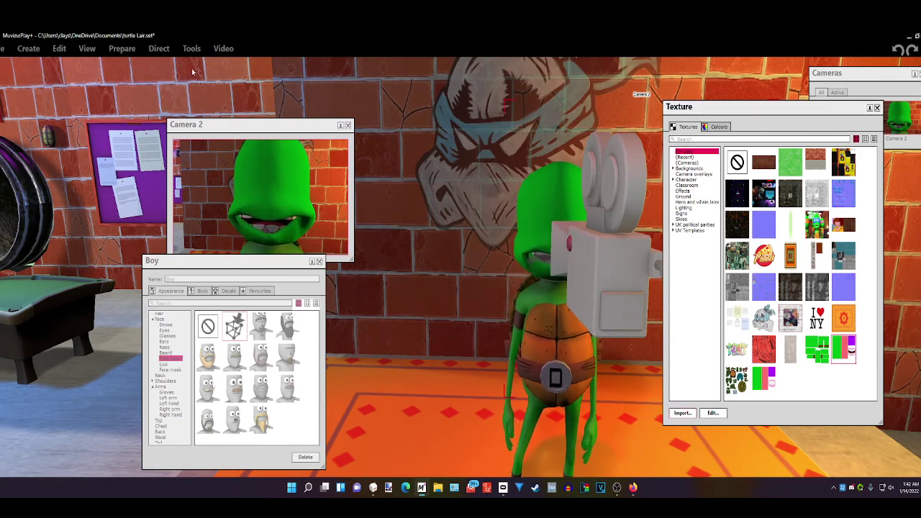
left_click(877, 107)
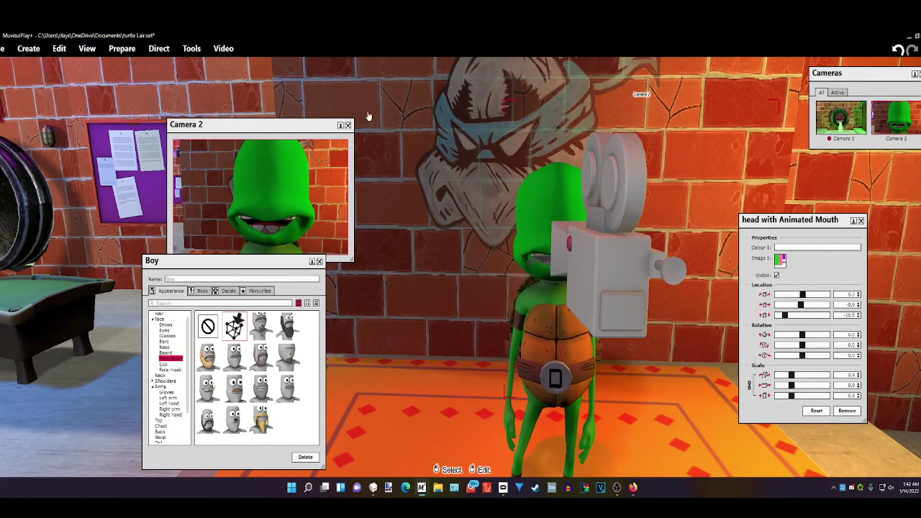
- Reopen the timeline, scrub the first frames to review the head swap with the open-teeth texture, and close it
left_click(196, 52)
left_click(195, 67)
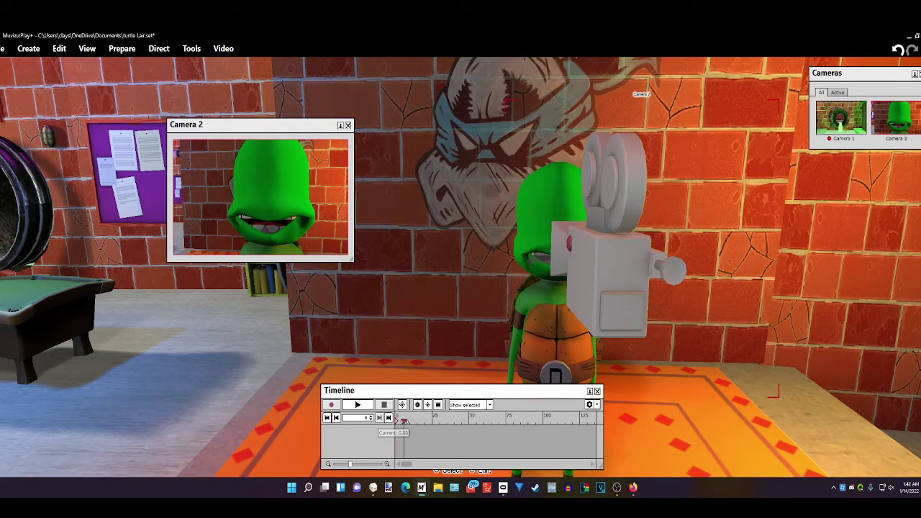
left_click_drag(405, 421, 405, 421)
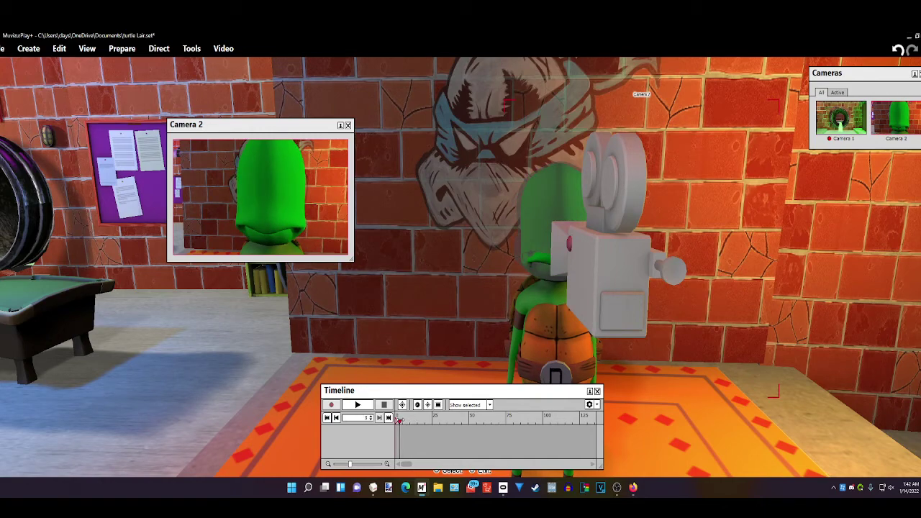
left_click_drag(383, 367, 432, 316)
right_click_drag(432, 317, 410, 317)
left_click_drag(410, 317, 410, 374)
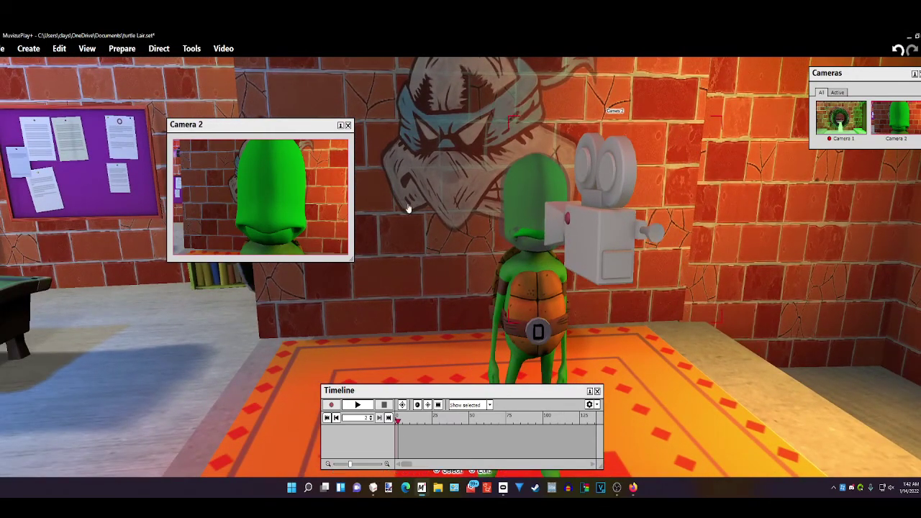
left_click(597, 392)
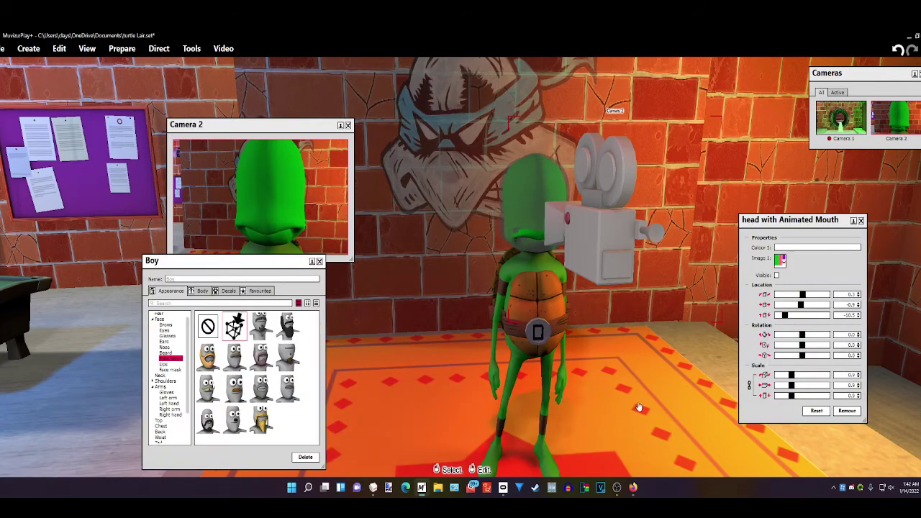
- Examine the turtle character and its face mask head from several angles around the lair
right_click(640, 396)
left_click(627, 389)
left_click_drag(627, 389, 634, 380)
right_click_drag(634, 410, 642, 395)
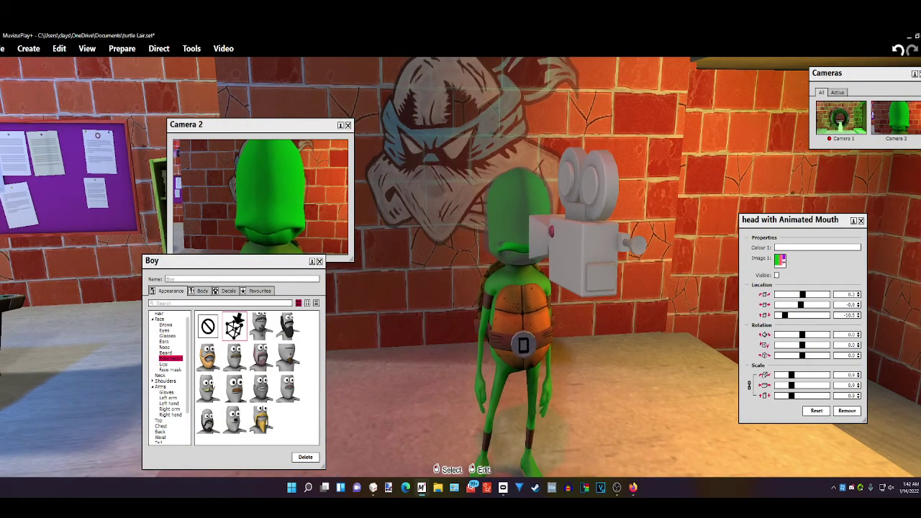
right_click_drag(479, 403, 442, 436)
right_click(394, 395)
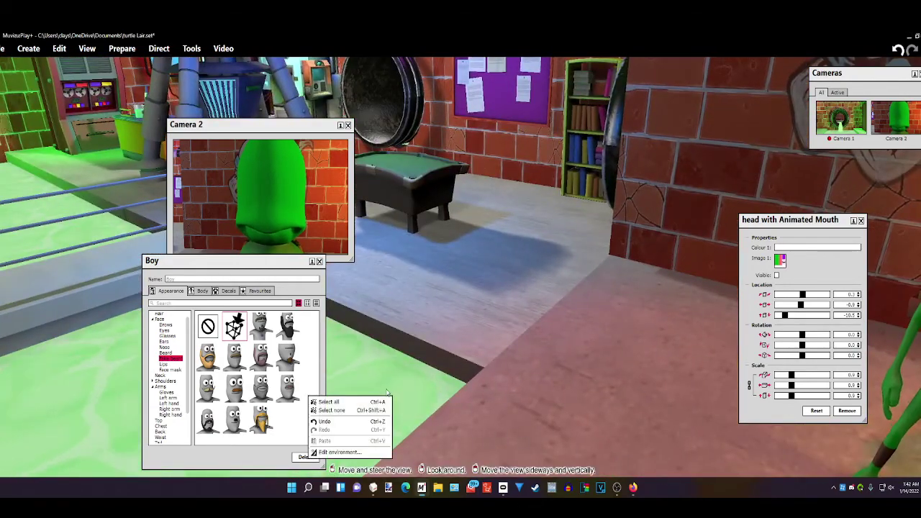
left_click(373, 422)
right_click_drag(485, 410, 565, 383)
left_click_drag(565, 383, 554, 331)
middle_click_drag(554, 331, 633, 331)
left_click_drag(546, 407, 484, 411)
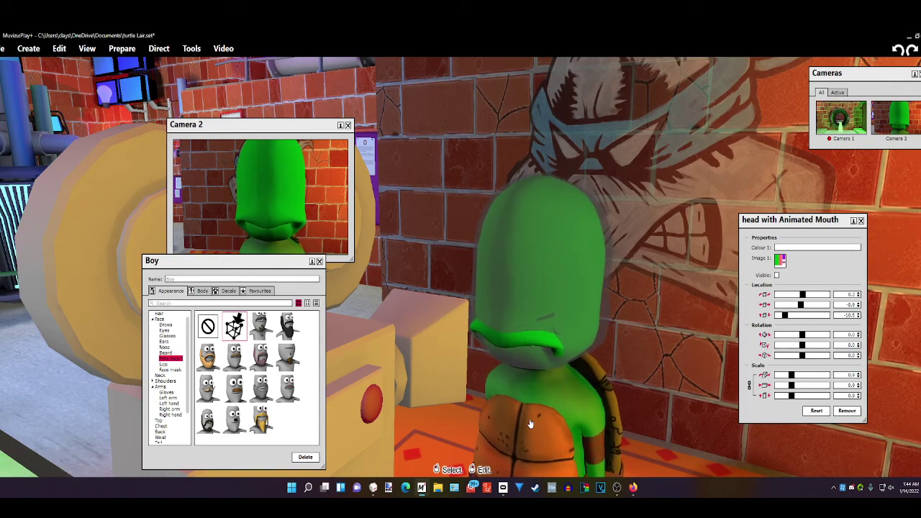
middle_click_drag(646, 394, 605, 453)
left_click_drag(646, 394, 647, 453)
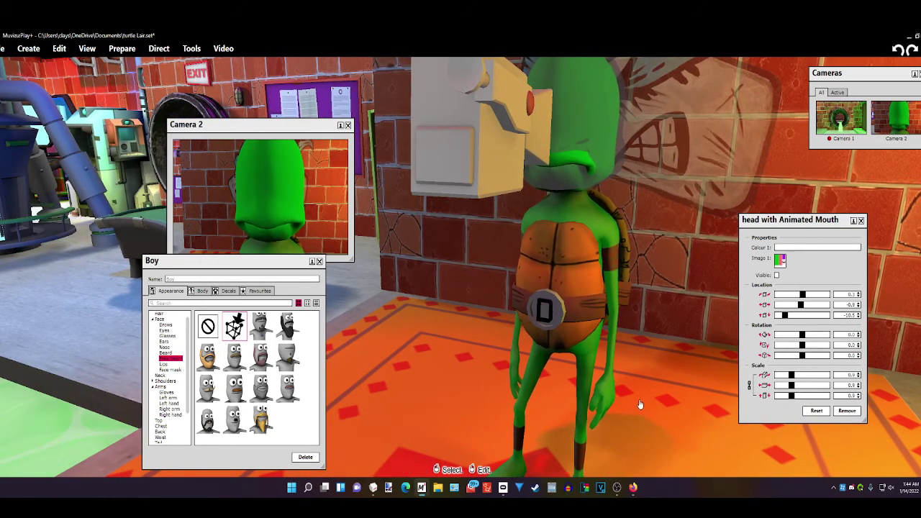
right_click_drag(639, 404, 675, 334)
middle_click_drag(675, 334, 678, 281)
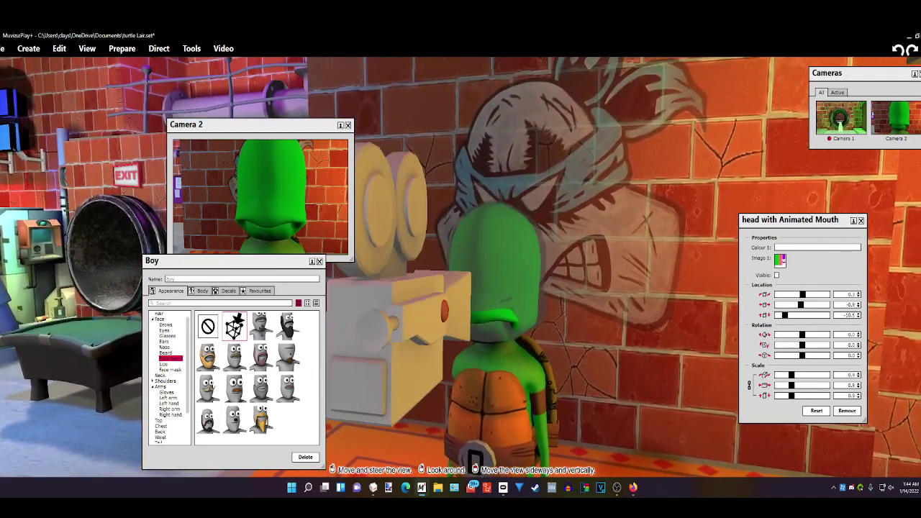
- Import the Mikey's Mask model into the character's glasses slot
left_click_drag(679, 281, 679, 227)
left_click_drag(613, 421, 487, 398)
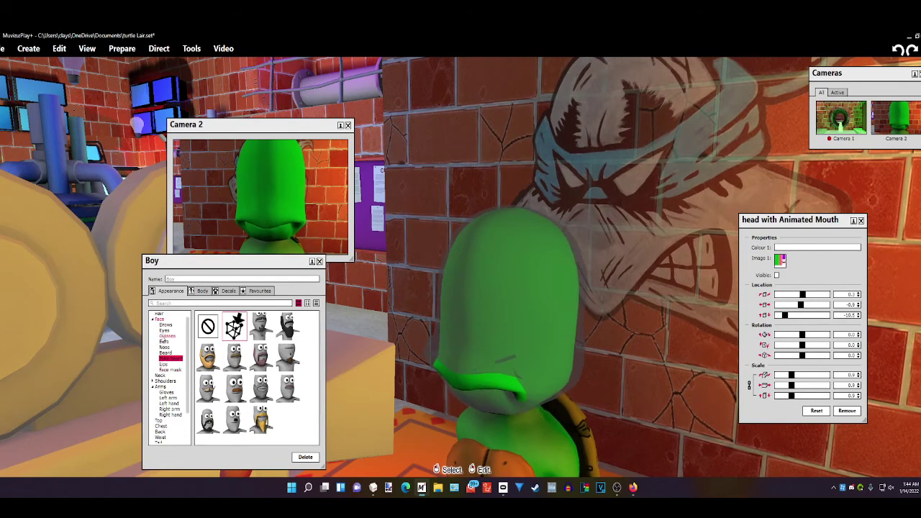
left_click(166, 336)
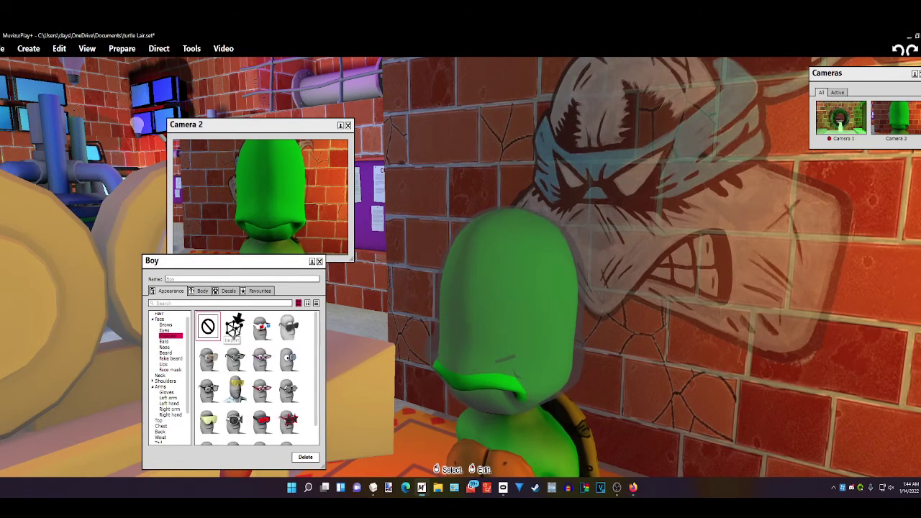
left_click(234, 327)
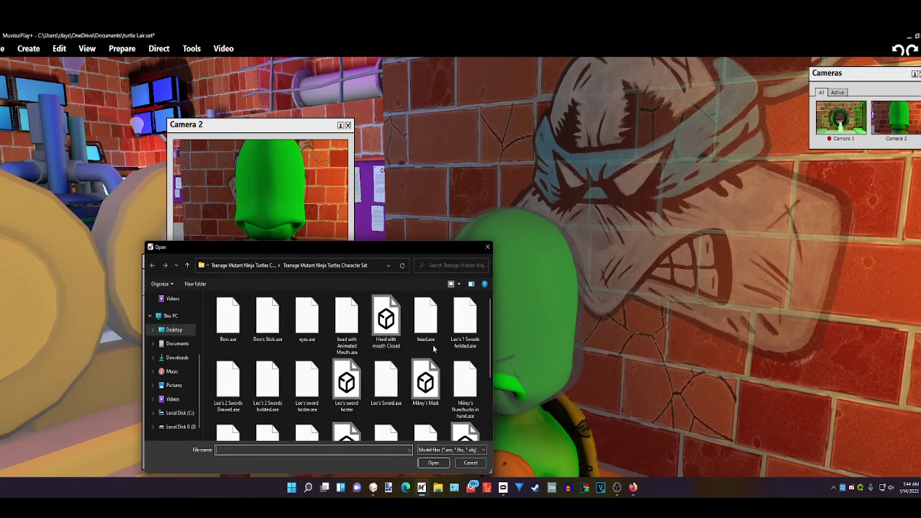
left_click(426, 385)
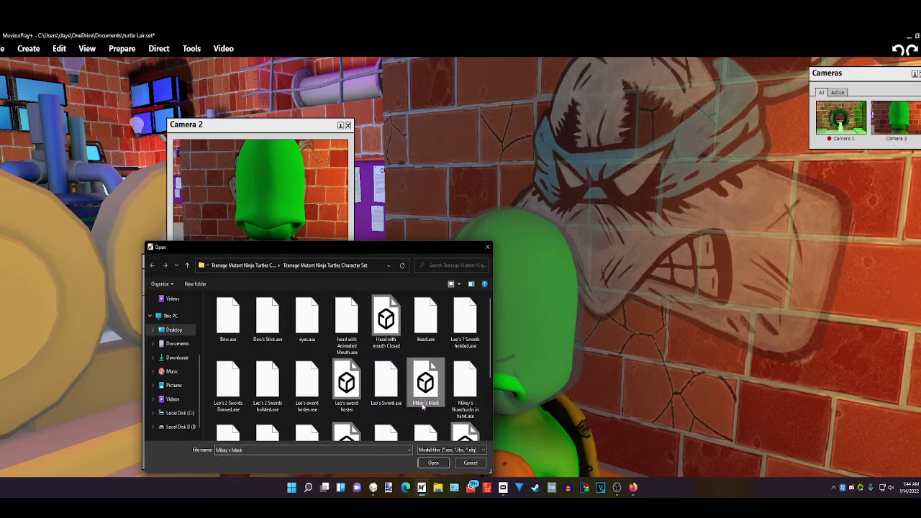
left_click(432, 462)
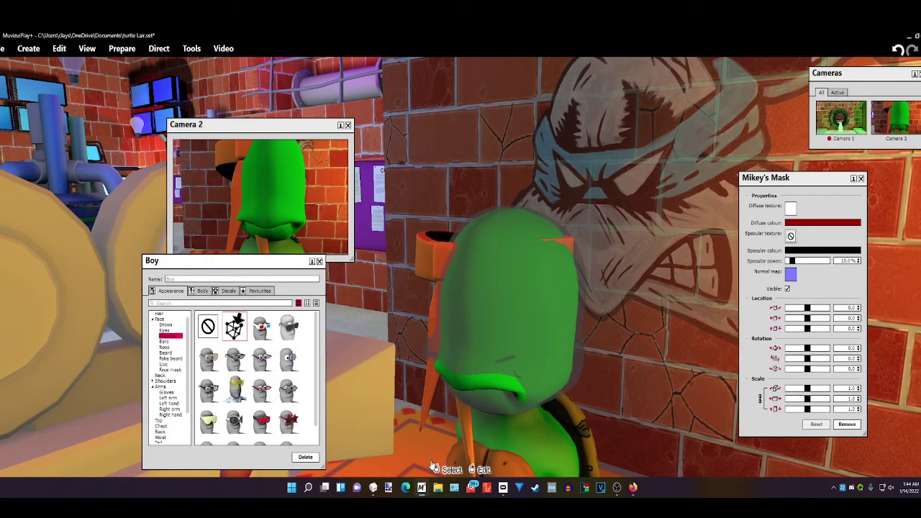
- Turn the mask forward around the turtle's head with a first rotation of about -39311 and first two location values of about 5.4 and -1.8
right_click_drag(586, 465, 709, 458)
middle_click_drag(392, 302, 688, 346)
left_click_drag(432, 464, 417, 464)
left_click_drag(807, 308, 805, 308)
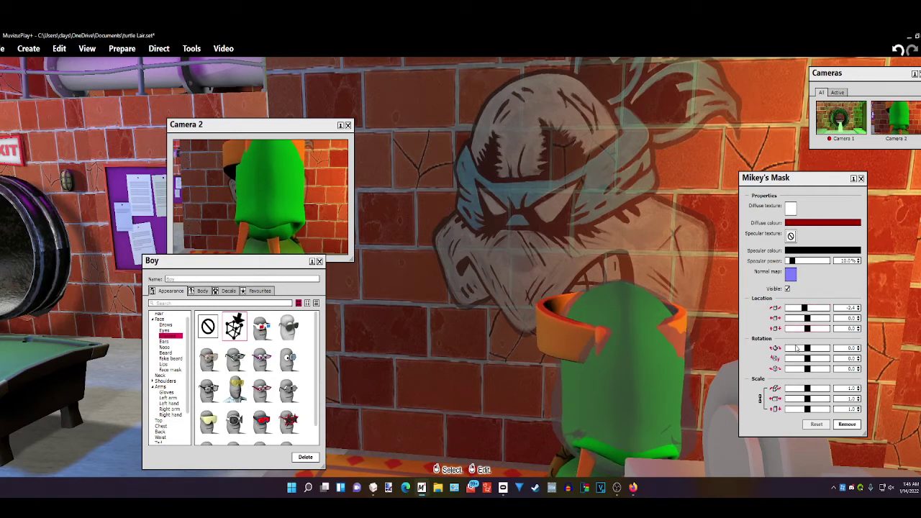
left_click_drag(796, 348, 796, 349)
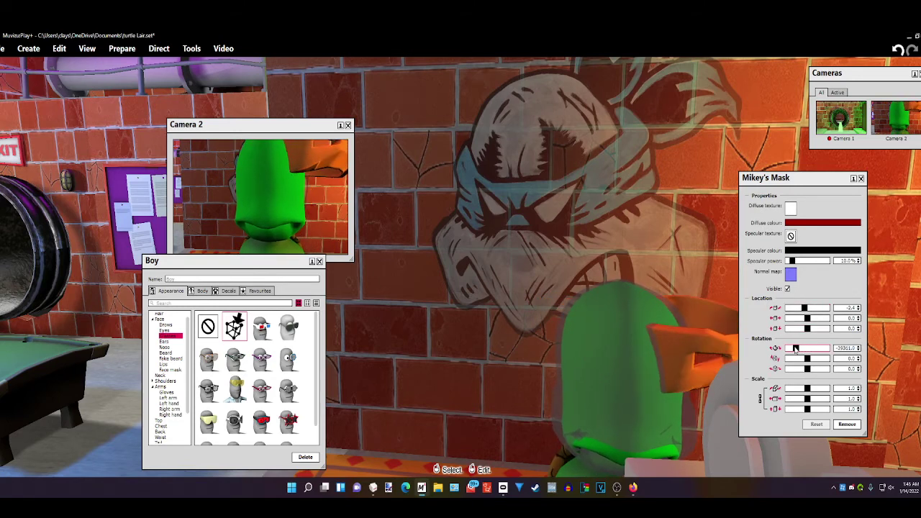
middle_click_drag(730, 335, 736, 313)
left_click_drag(804, 308, 807, 319)
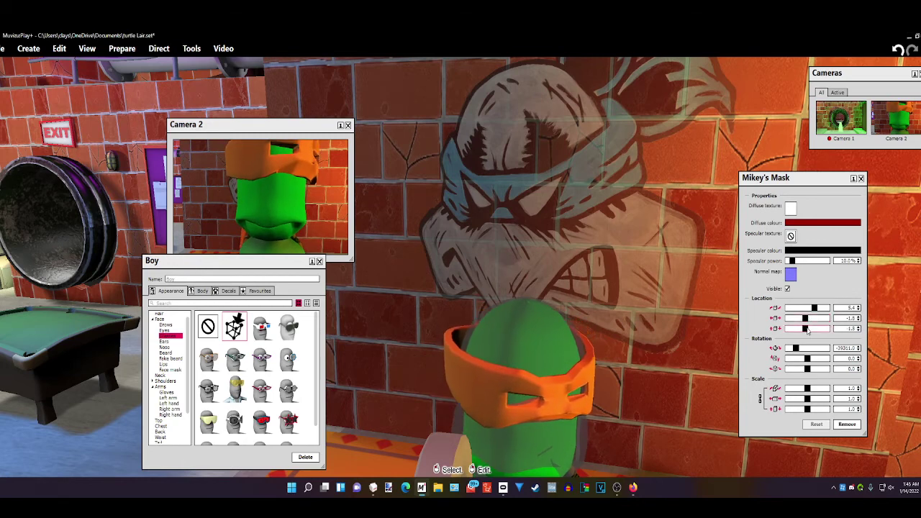
- Tighten the mask's fit with location about 4.5, -2.1, -3.3, first rotation -37999 and scale 0.9
scroll(806, 329, "down", 1)
scroll(806, 349, "up", 2)
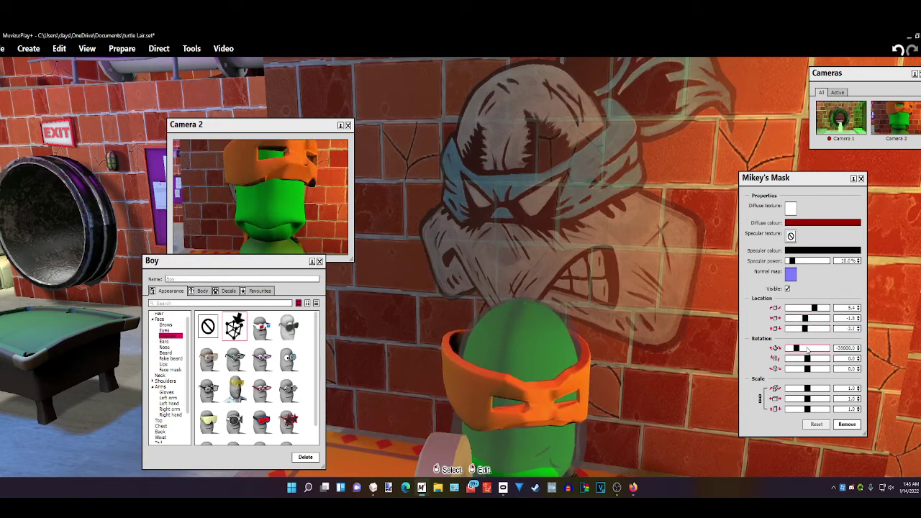
left_click_drag(808, 351, 803, 329)
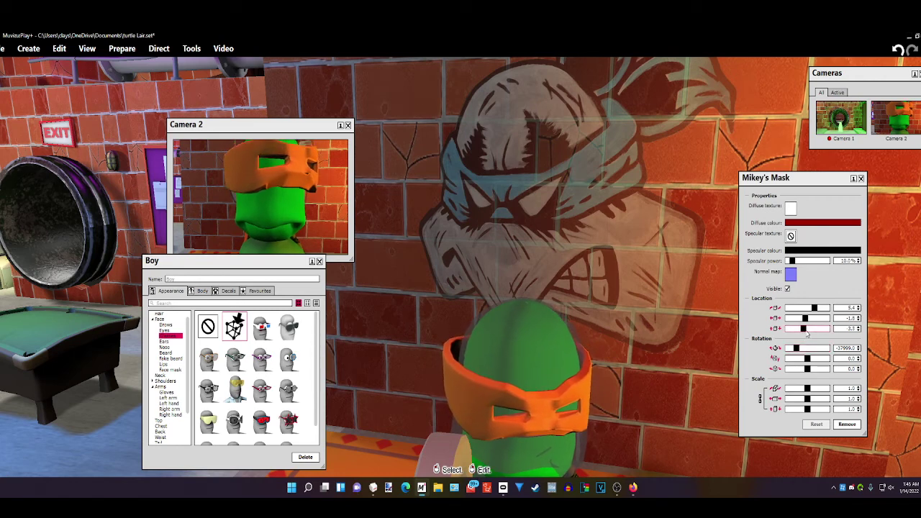
left_click_drag(809, 389, 806, 400)
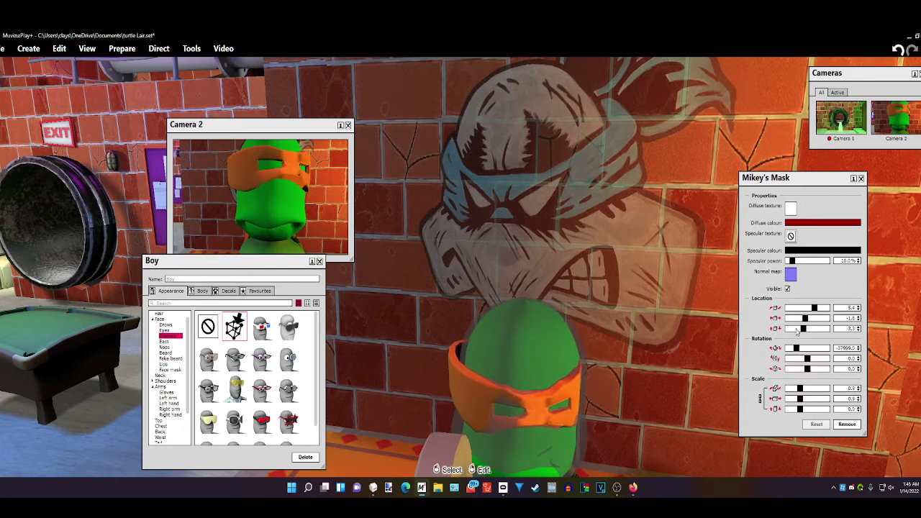
left_click_drag(797, 321, 797, 319)
scroll(797, 313, "down", 9)
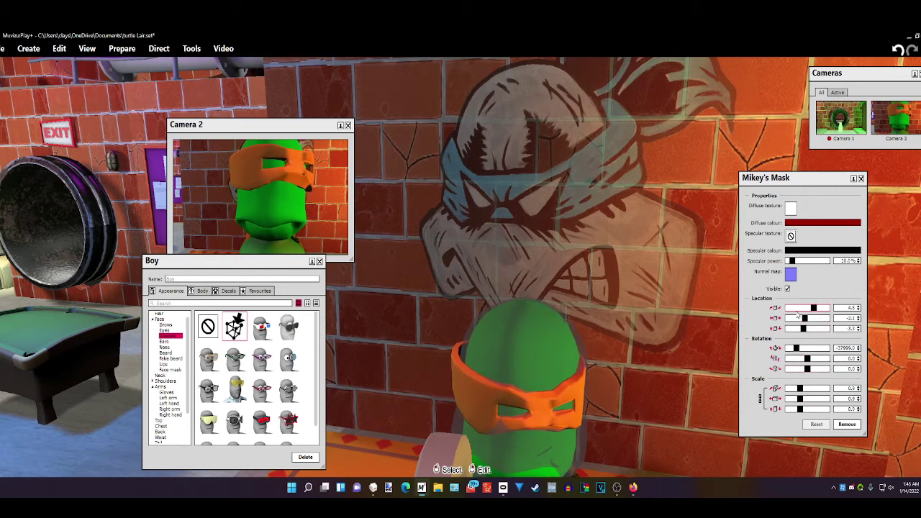
- Delete the Camera 2 object standing in front of the turtle
middle_click_drag(681, 403, 660, 462)
left_click_drag(468, 359, 468, 387)
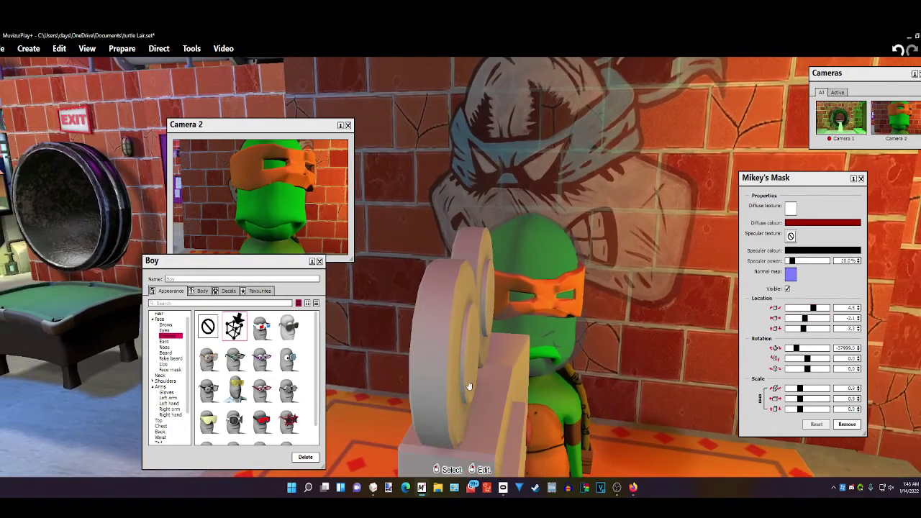
right_click(457, 398)
left_click(435, 371)
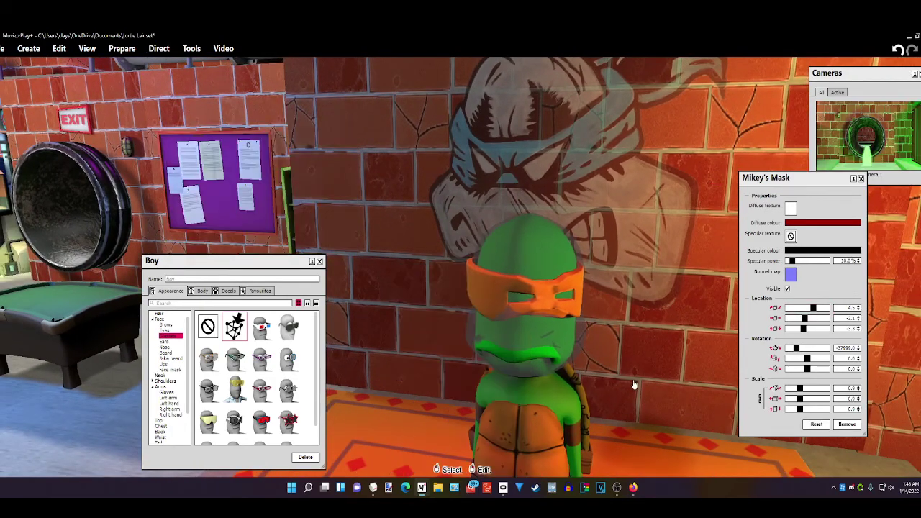
- Face the mask straight ahead with a first rotation of about -34066 and center it sideways with a third location value of about -3.9
middle_click_drag(623, 418, 728, 359)
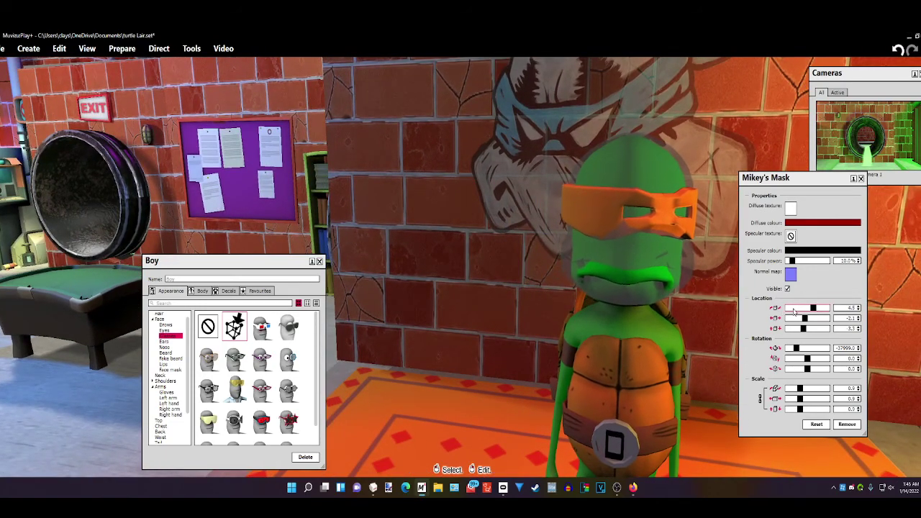
left_click_drag(799, 349, 801, 349)
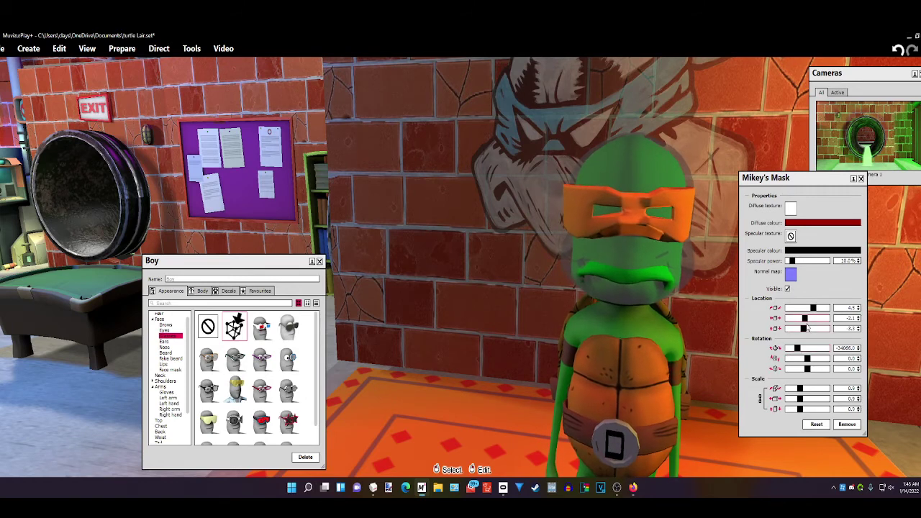
left_click_drag(806, 328, 805, 329)
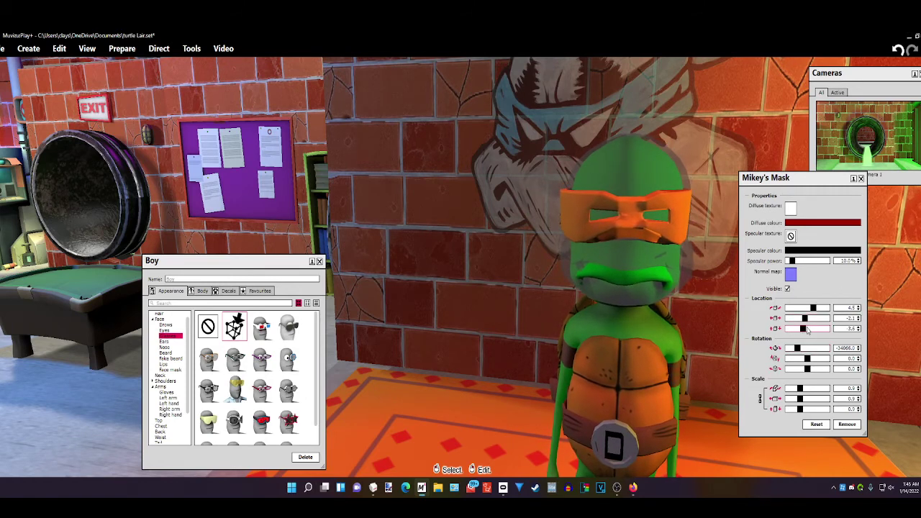
- Set the mask's second location value to 0.0 and its scale to 1.0, checking the fit from the side and front
right_click_drag(534, 379, 553, 298)
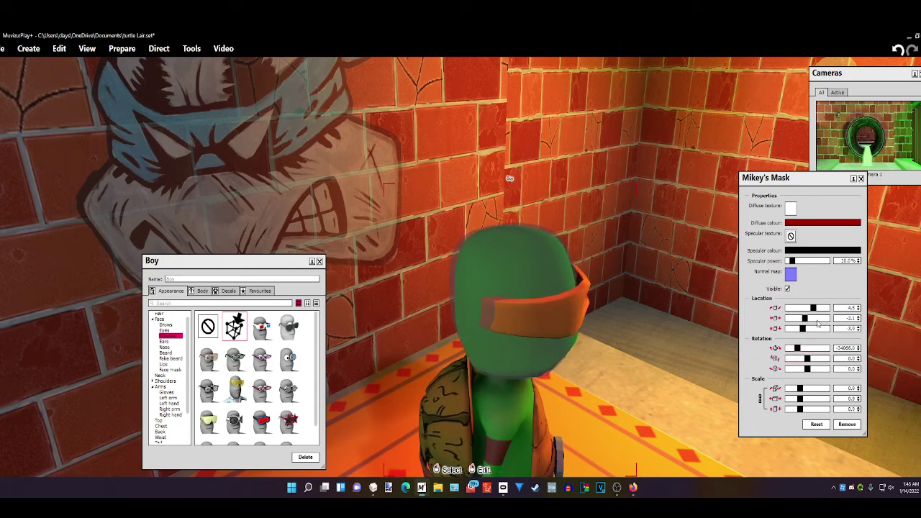
left_click(817, 321)
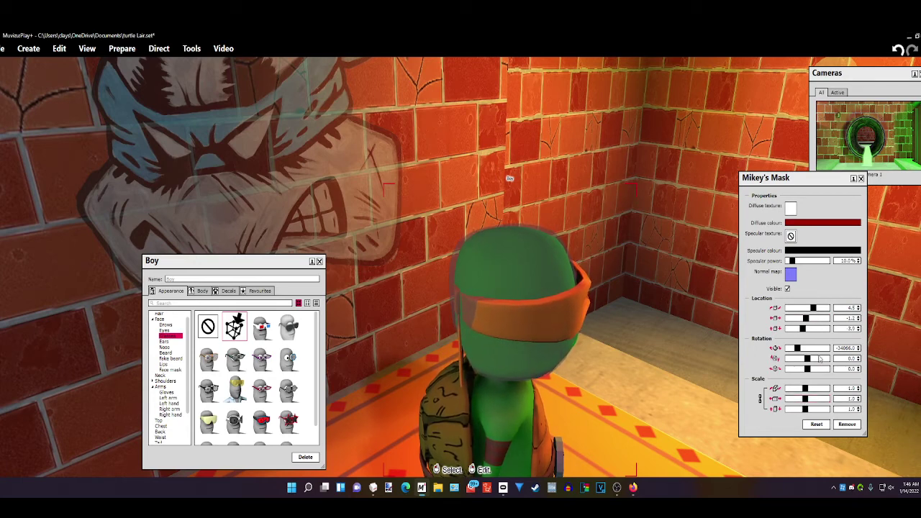
scroll(820, 322, "down", 1)
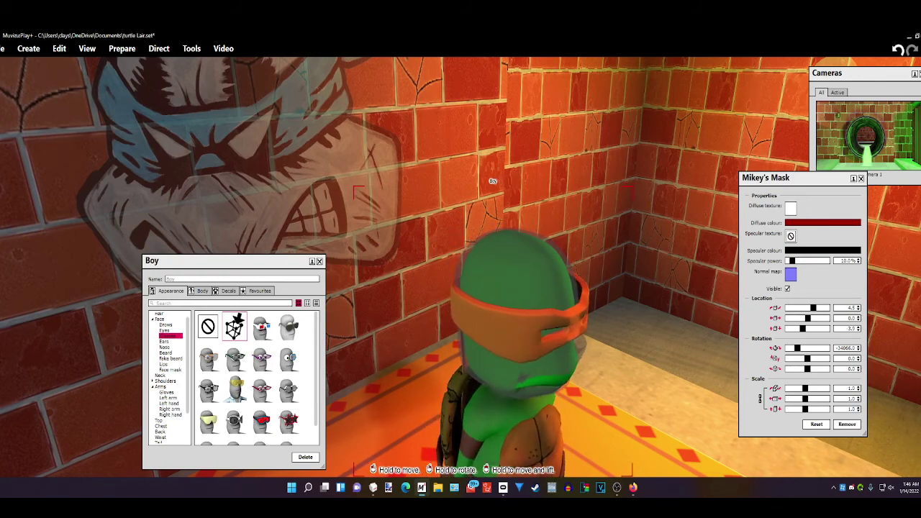
middle_click_drag(642, 355, 712, 403)
right_click_drag(712, 403, 578, 303)
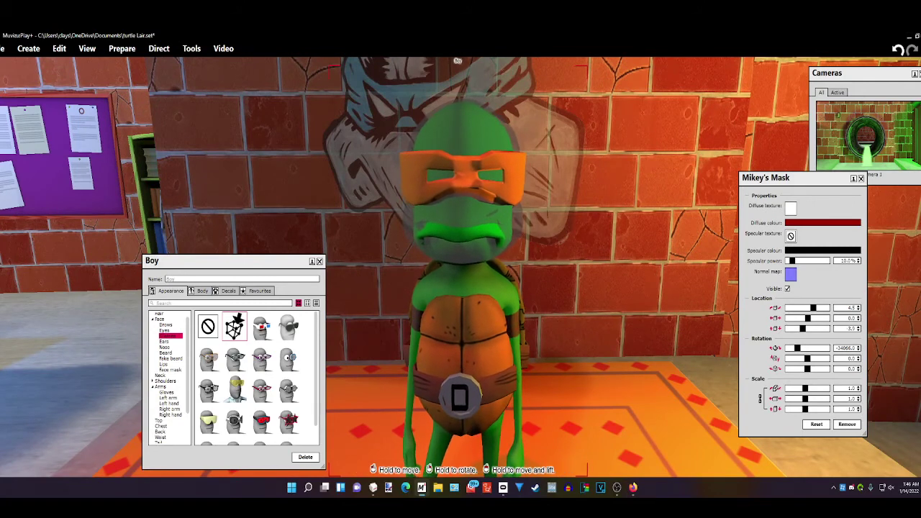
left_click_drag(455, 61, 482, 67)
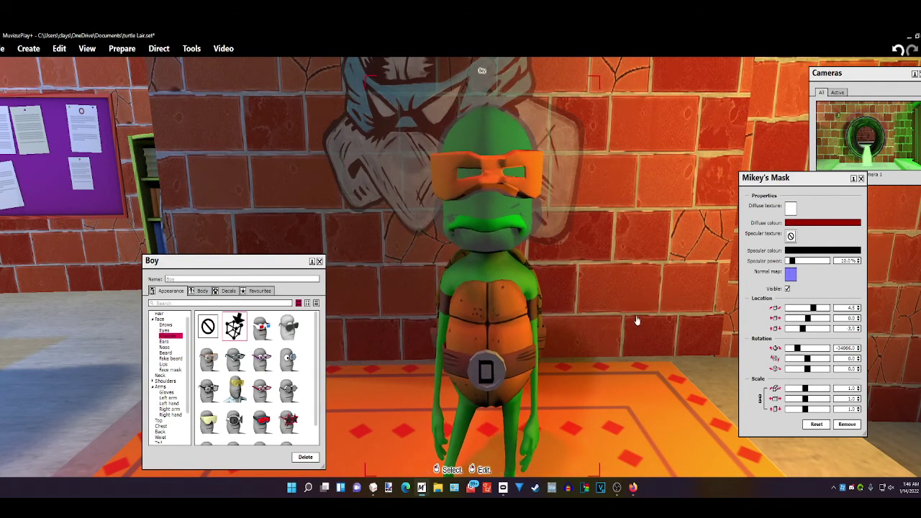
right_click_drag(633, 359, 558, 344)
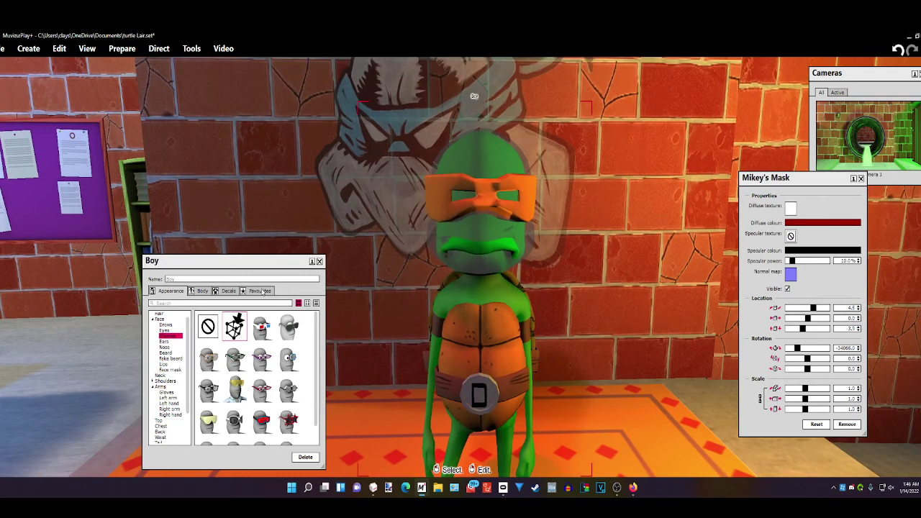
- Import the eyes.ase model into the character's eyes slot
left_click(171, 330)
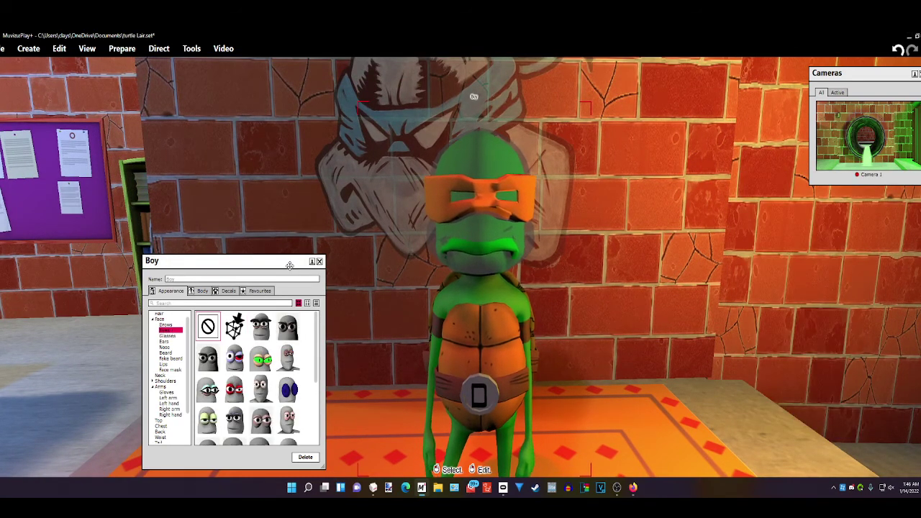
left_click_drag(288, 262, 301, 219)
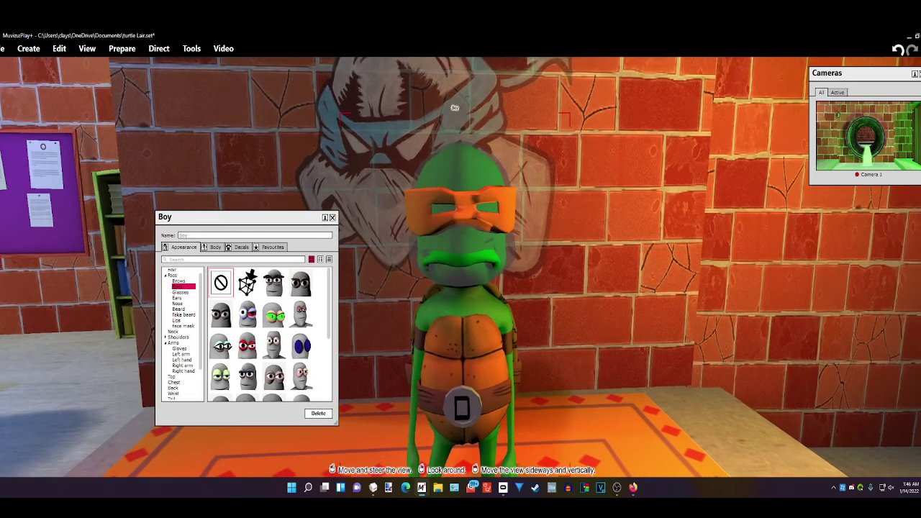
middle_click_drag(680, 397, 673, 388)
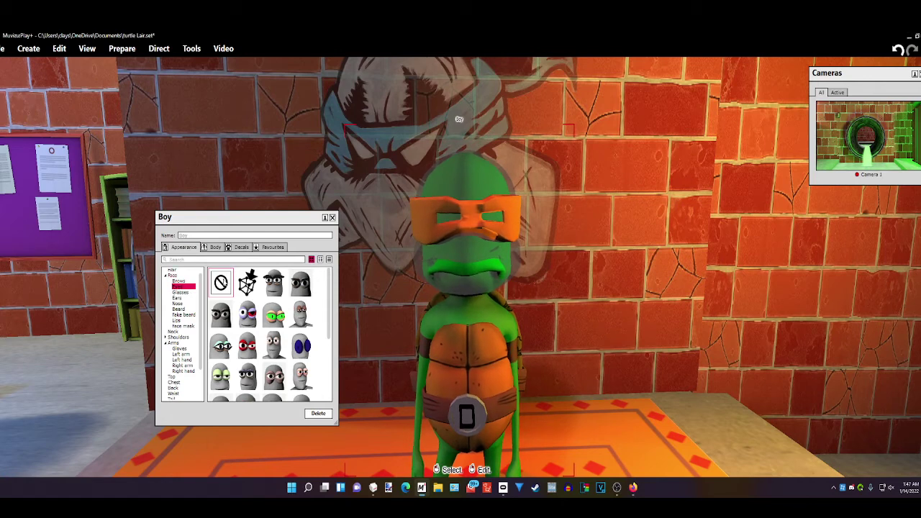
left_click(248, 282)
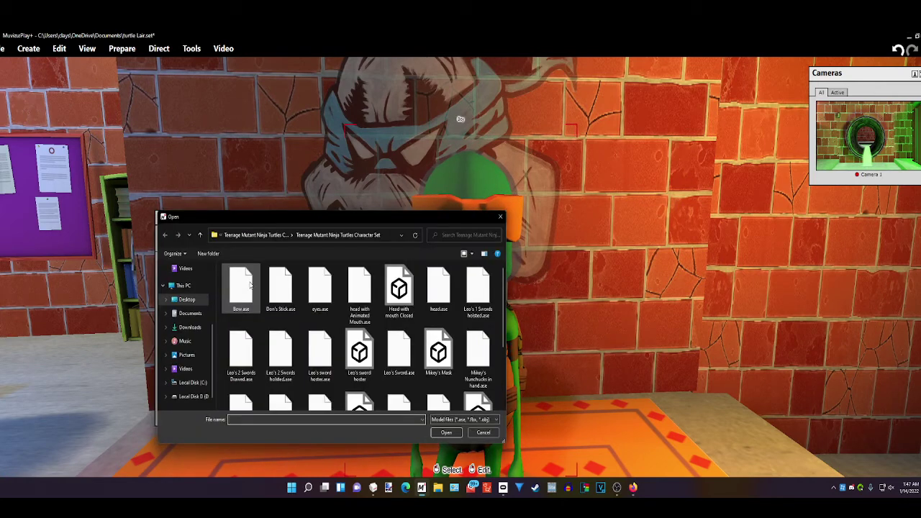
left_click(321, 299)
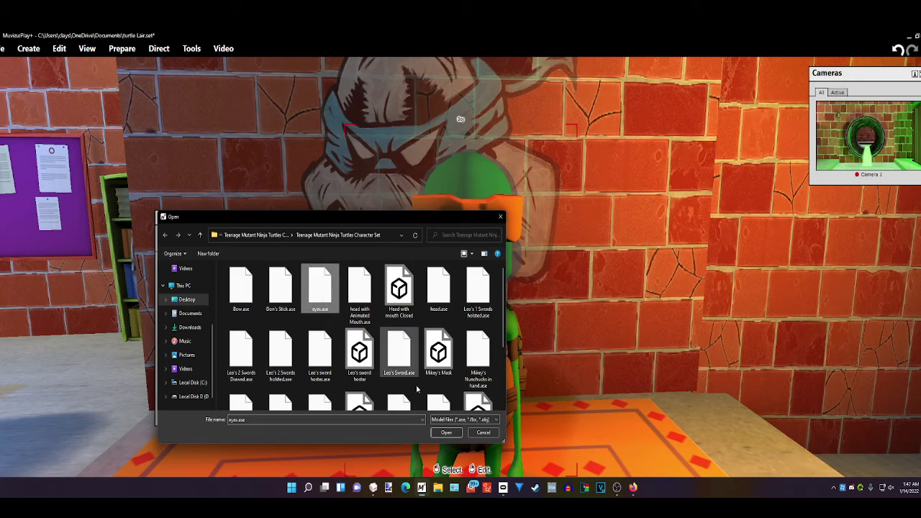
left_click(449, 433)
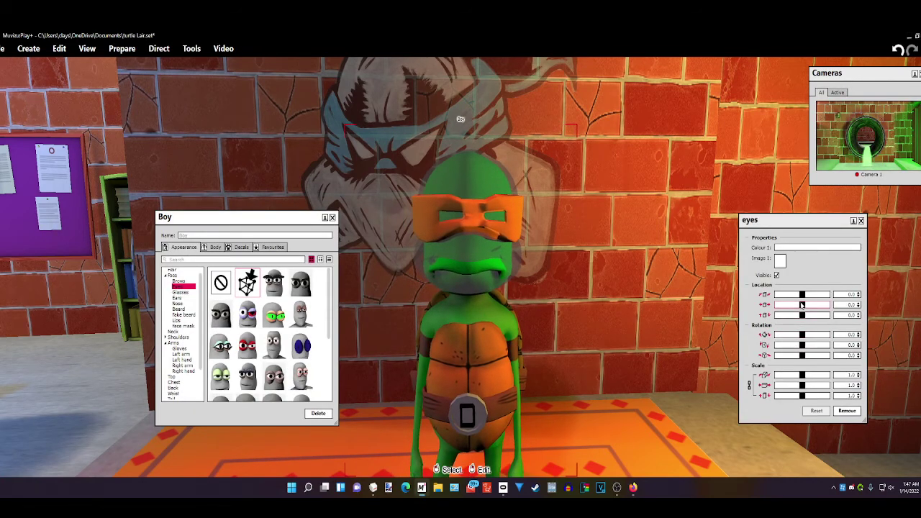
- Fit the eyes behind the mask openings with location about 9.3, -0.8, -2.4, first rotation about -18333 and scale about 0.9
left_click_drag(803, 304, 822, 305)
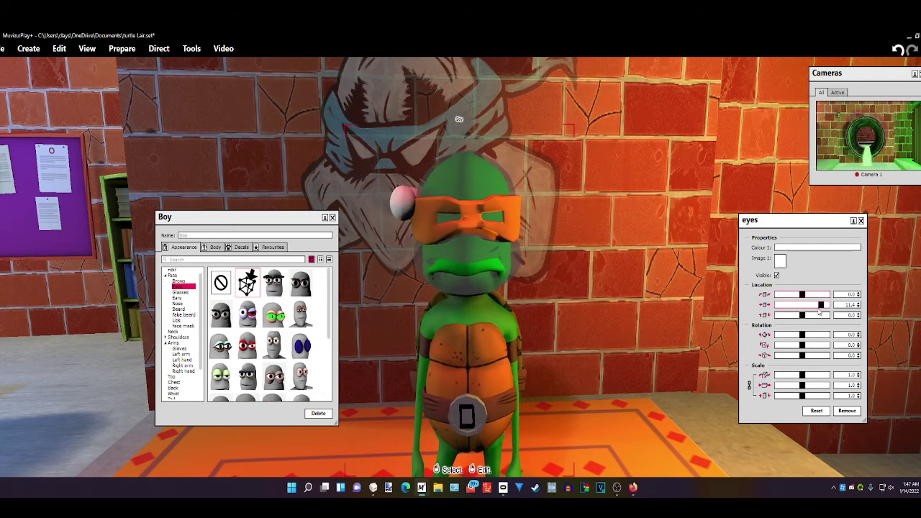
scroll(809, 336, "down", 4)
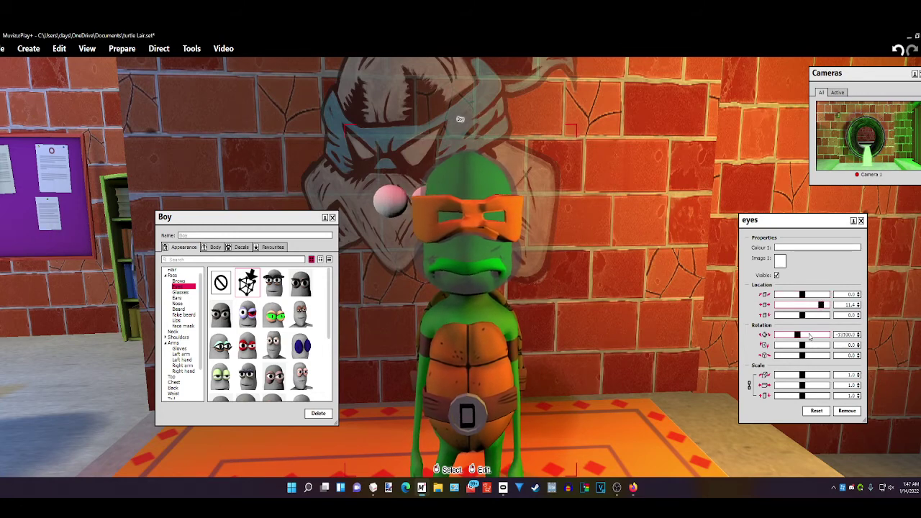
scroll(810, 336, "down", 1)
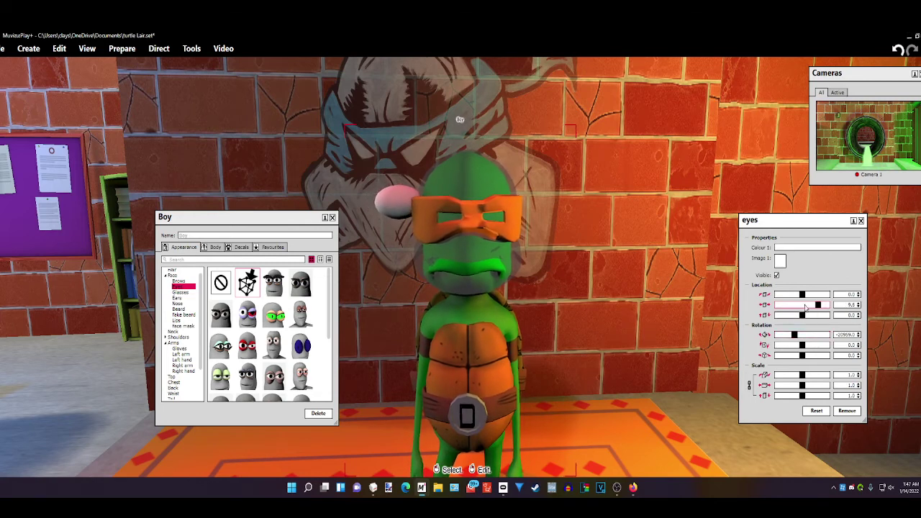
mouse_move(811, 305)
left_mouse_down()
mouse_move(800, 306)
mouse_move(821, 295)
left_mouse_up()
left_click(805, 308)
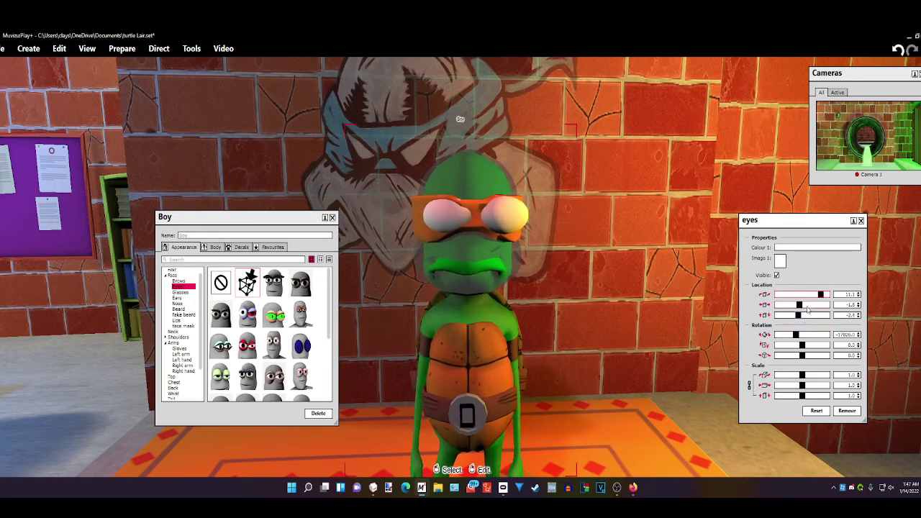
left_click_drag(800, 387, 801, 390)
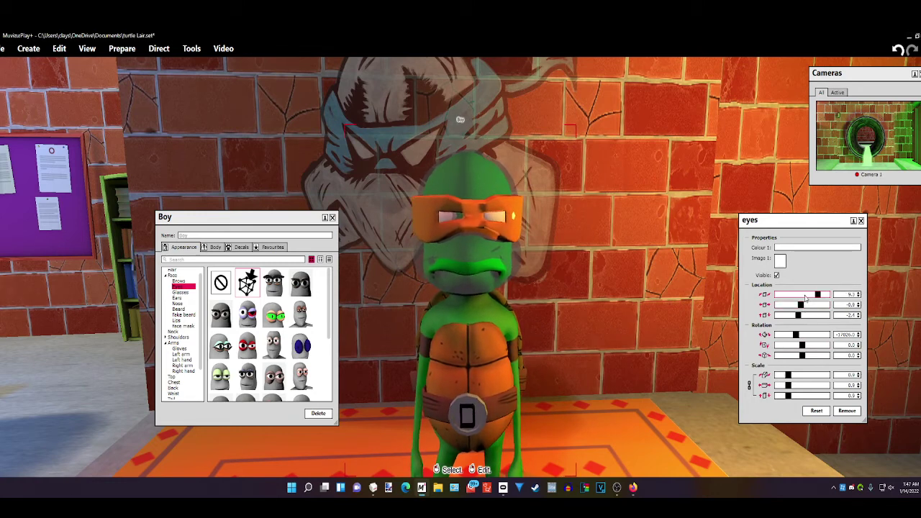
left_click_drag(807, 305, 808, 308)
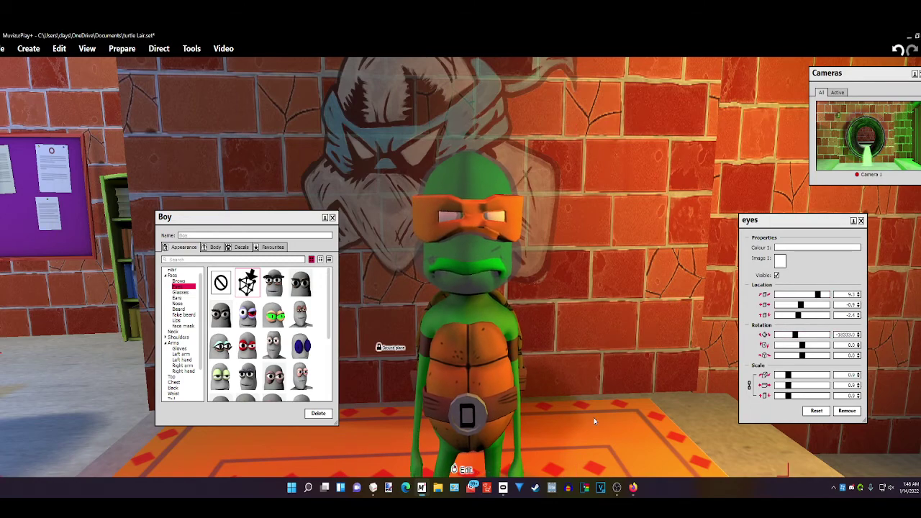
- Examine the fit of the mask and eyes from the front, side and back of the character
left_click_drag(379, 348, 458, 401)
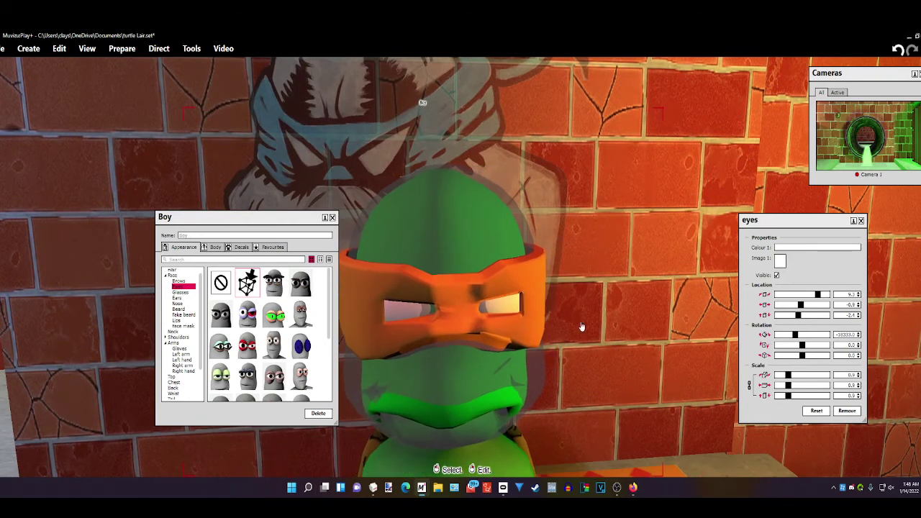
middle_click_drag(582, 329, 597, 346)
left_click_drag(583, 329, 582, 389)
right_click_drag(583, 328, 582, 364)
right_click_drag(498, 280, 547, 279)
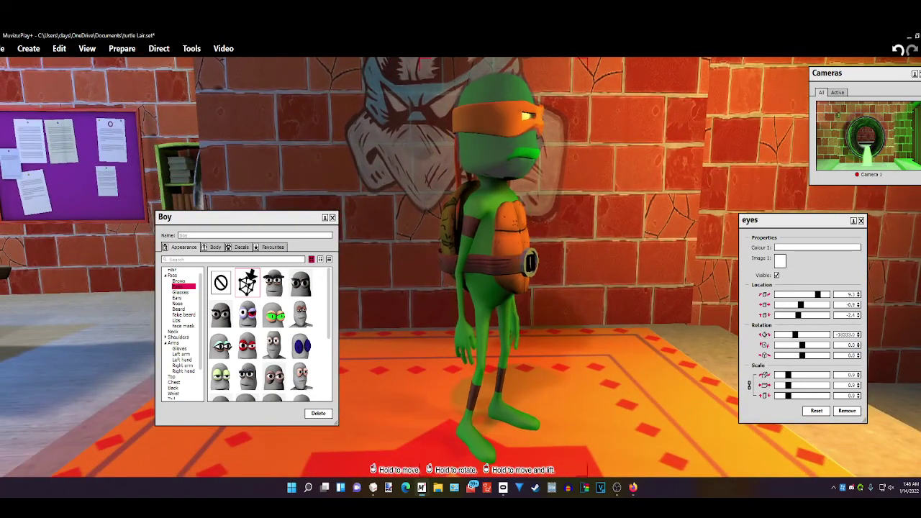
right_click_drag(500, 166, 513, 229)
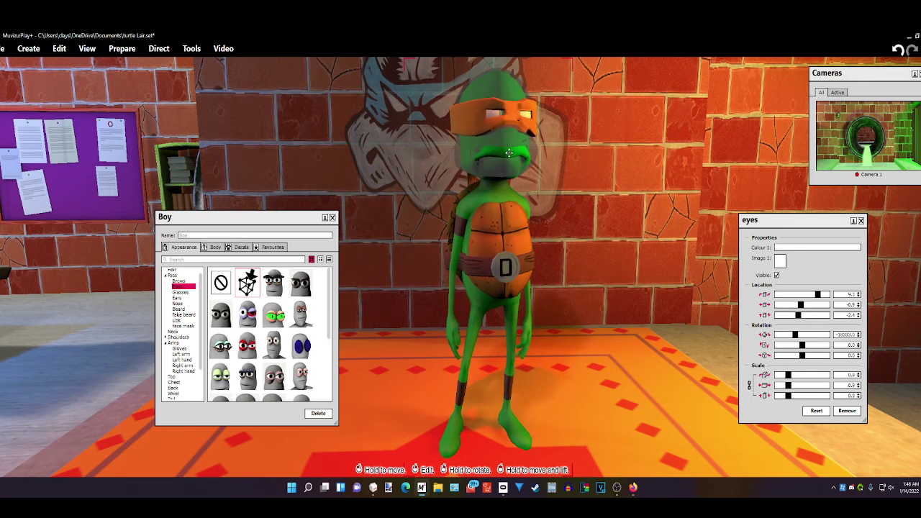
right_click_drag(509, 154, 561, 153)
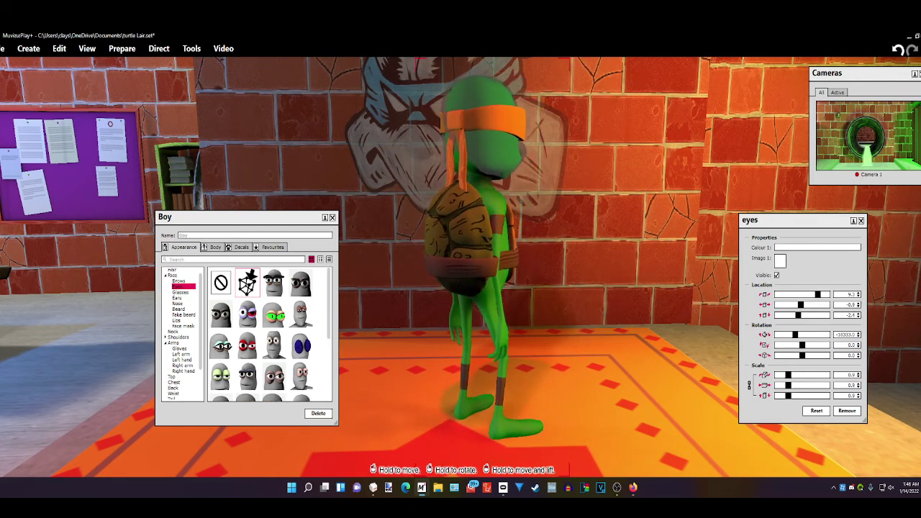
middle_click_drag(552, 219, 575, 198)
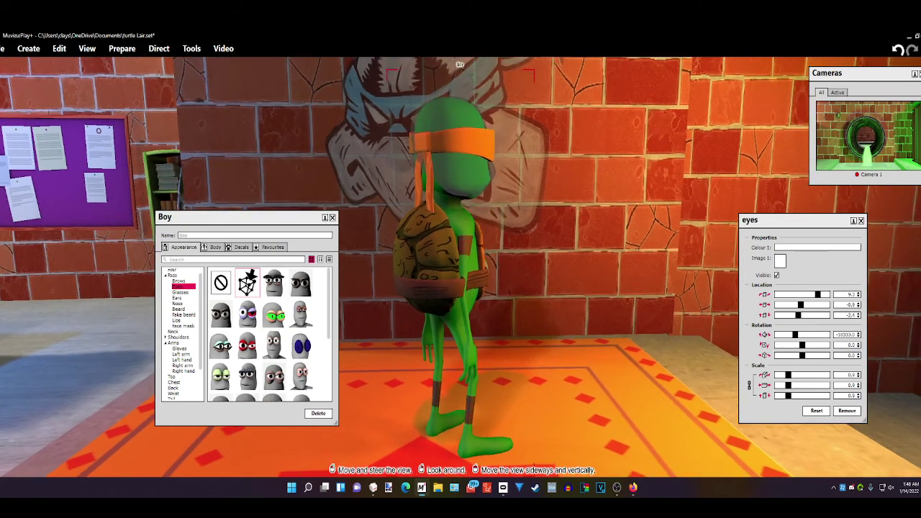
right_click_drag(574, 199, 565, 223)
left_click_drag(565, 223, 565, 187)
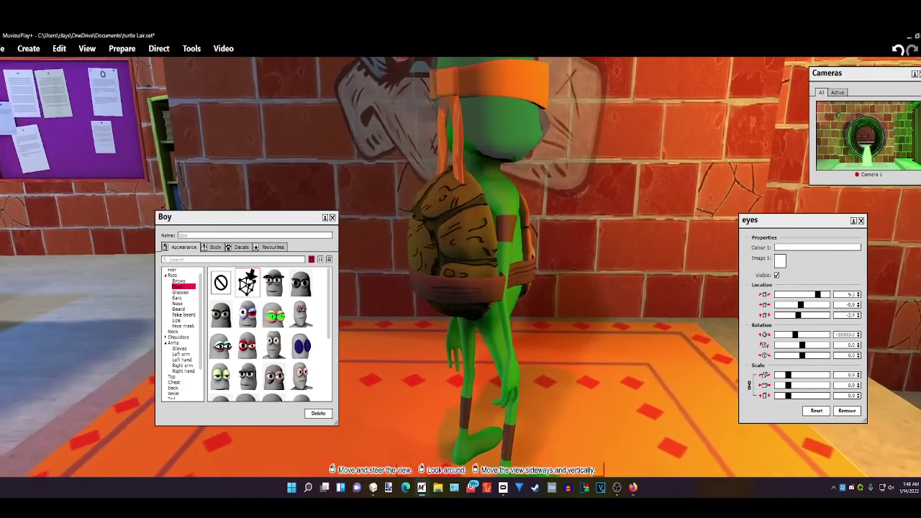
left_click_drag(456, 46, 486, 224)
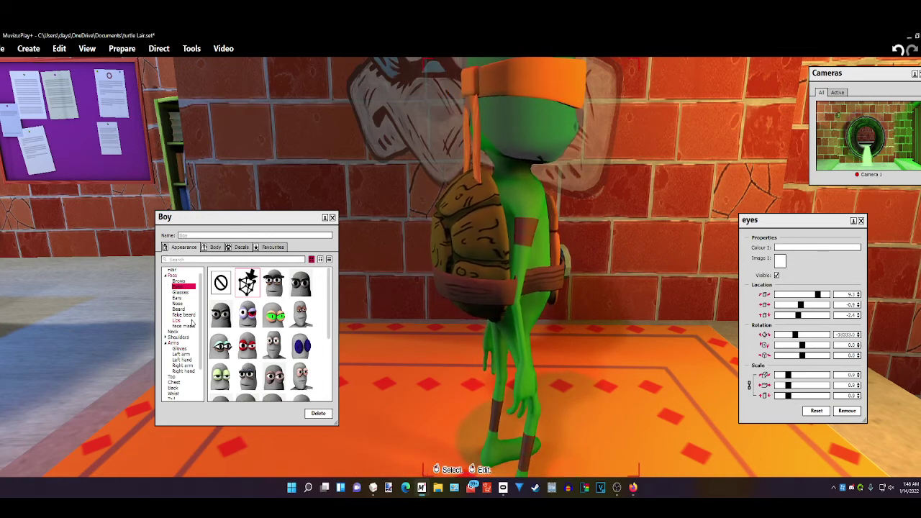
- Import the Leo's 2 Swords holsted.ase model into the character's back slot
scroll(177, 367, "down", 2)
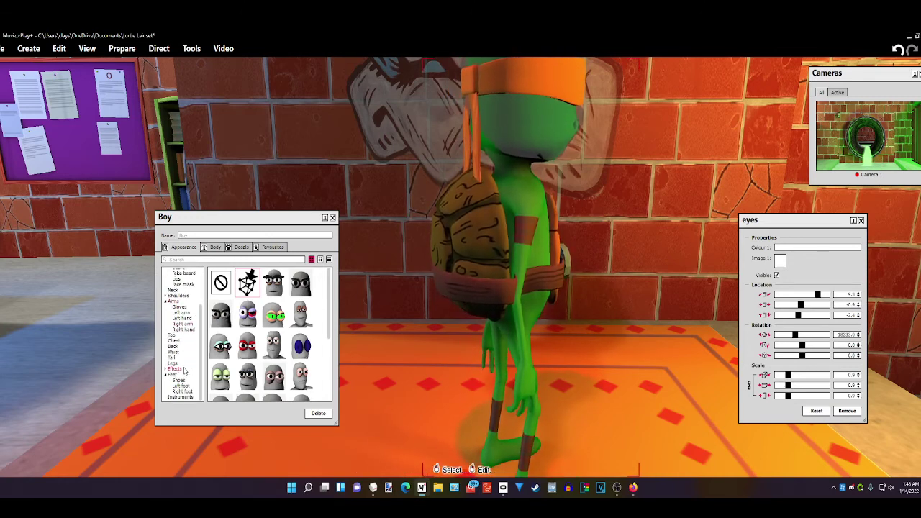
left_click(173, 348)
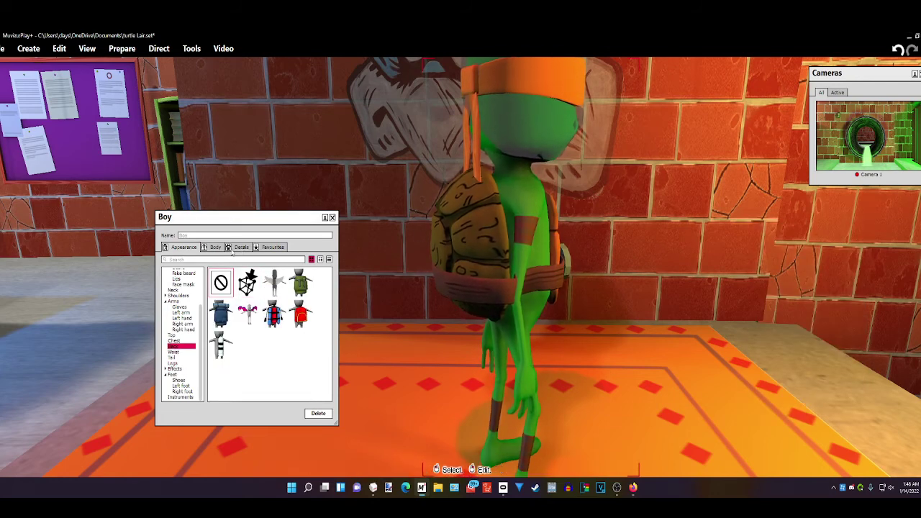
left_click(245, 285)
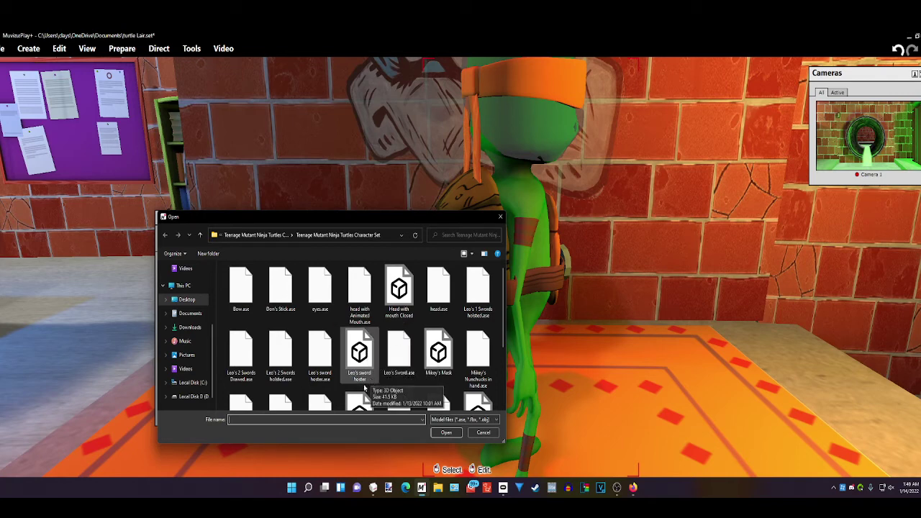
left_click(277, 373)
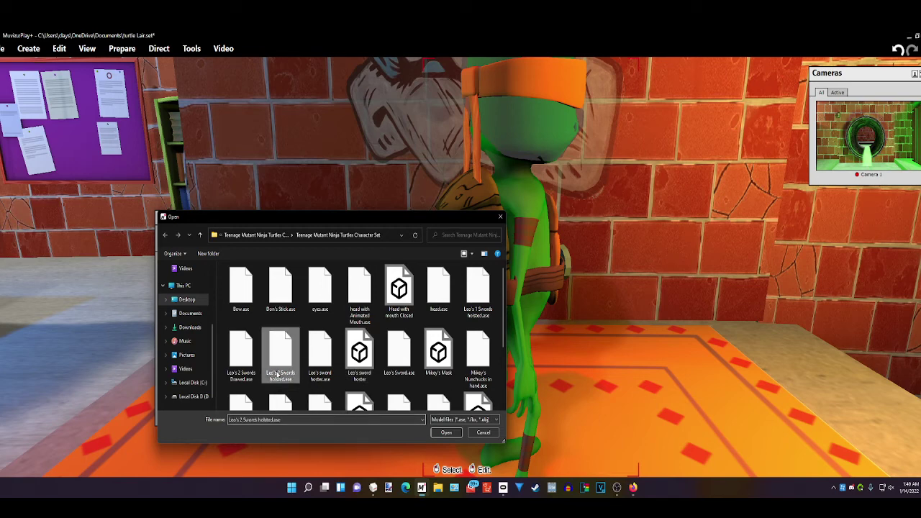
left_click(441, 436)
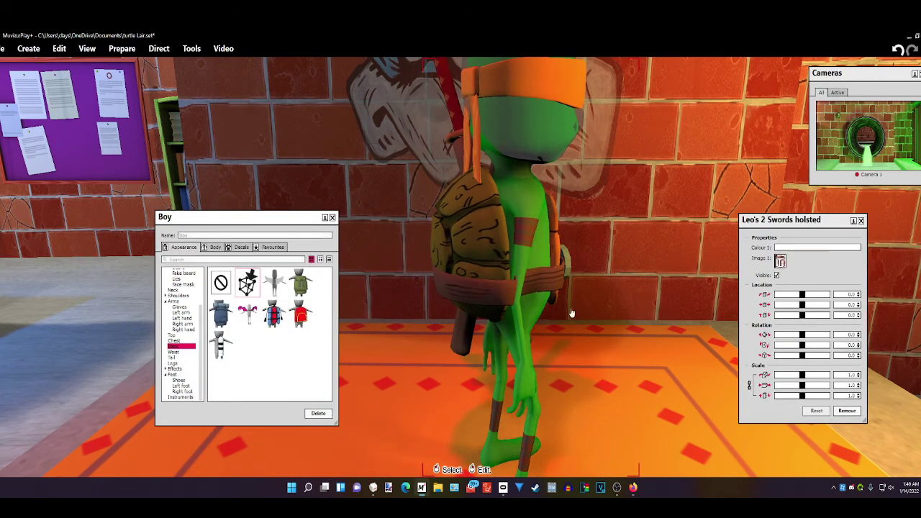
- Fit the swords behind the shell with second and third location about 9.0 and -4.8, first rotation about -15722 and scale about 0.8
left_click_drag(801, 305, 797, 338)
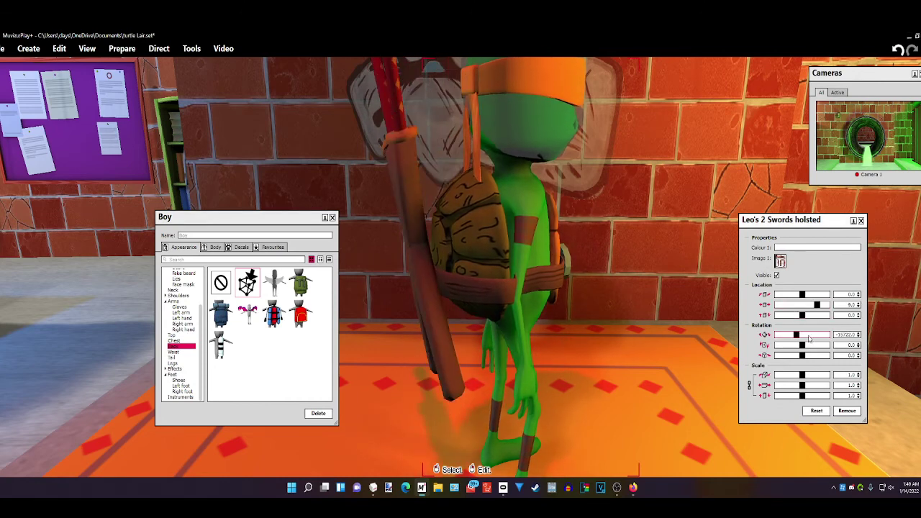
left_click_drag(802, 396, 803, 388)
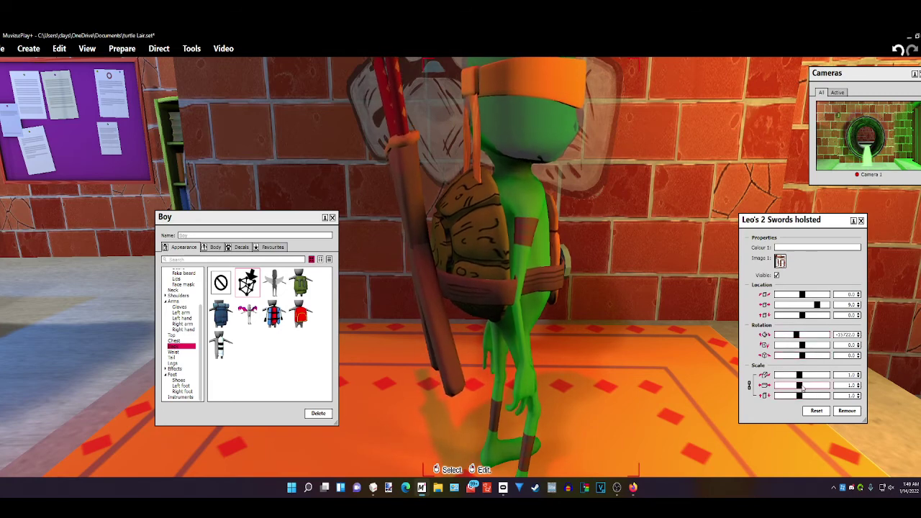
scroll(803, 387, "down", 5)
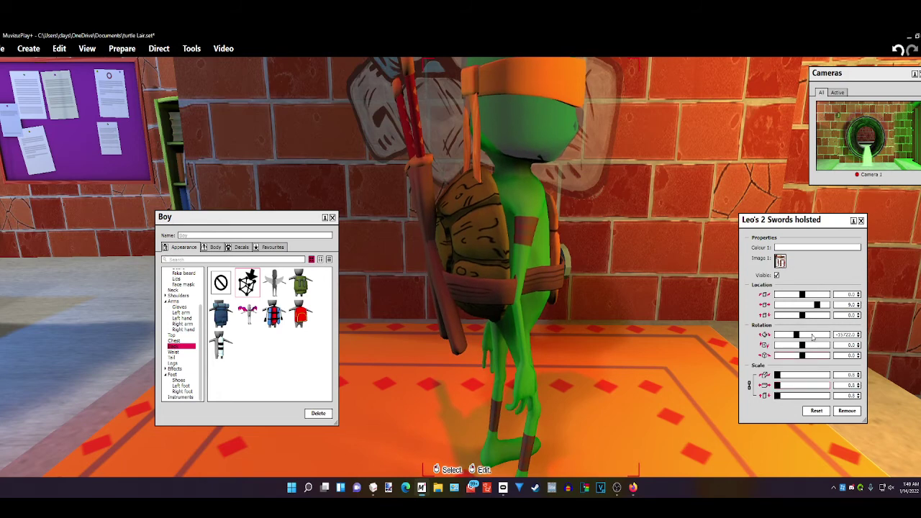
left_click_drag(809, 317, 807, 318)
right_click_drag(464, 247, 626, 247)
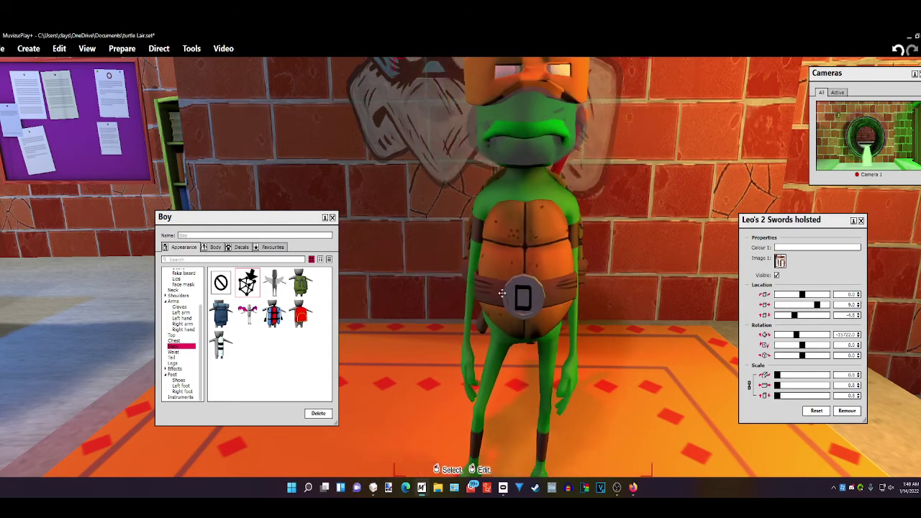
- Change the diffuse colour of Mikey's Mask to dark purple, hex 5A2DA3
middle_click_drag(590, 397, 590, 320)
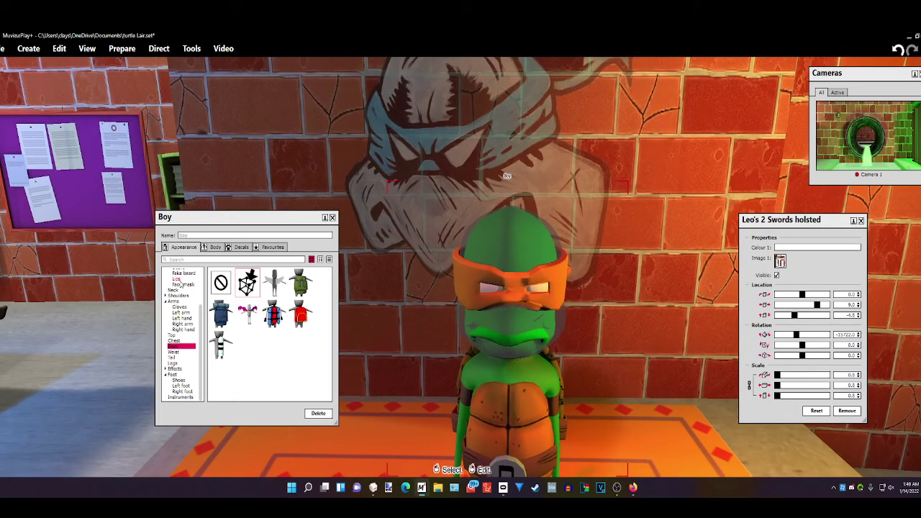
scroll(183, 302, "up", 2)
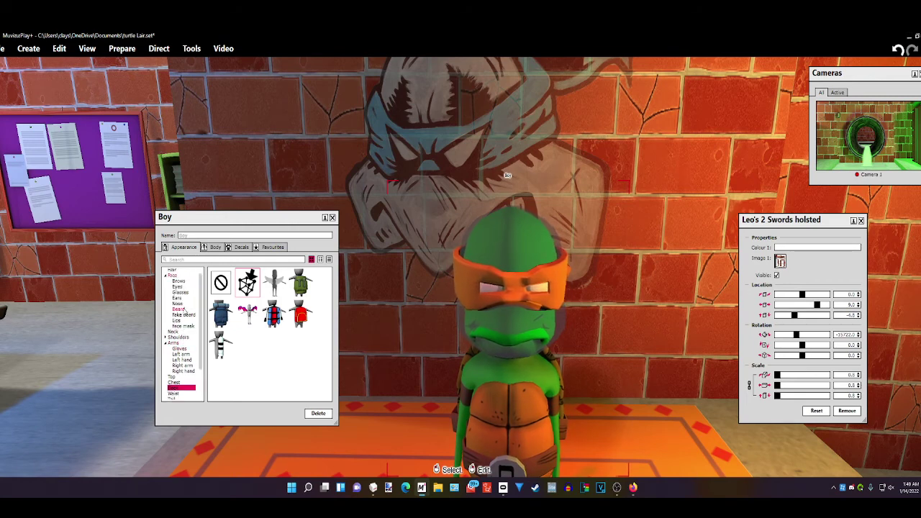
left_click(180, 287)
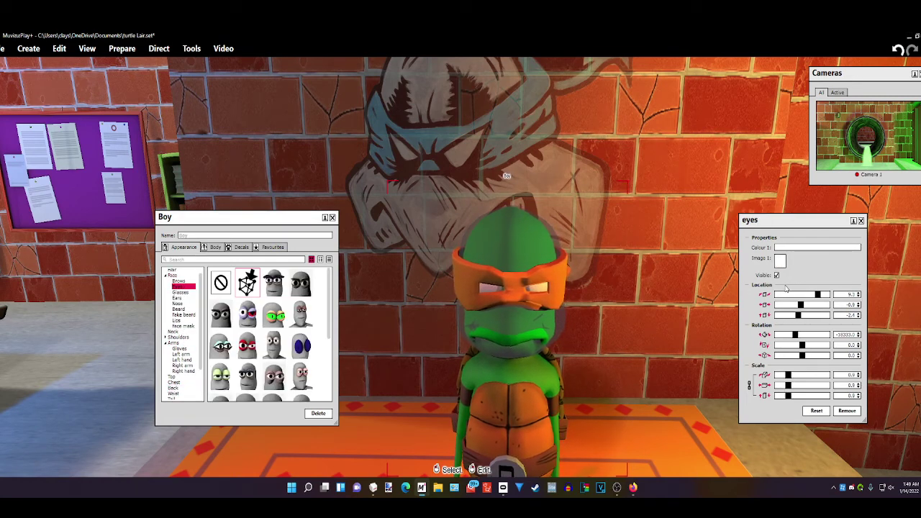
left_click(180, 293)
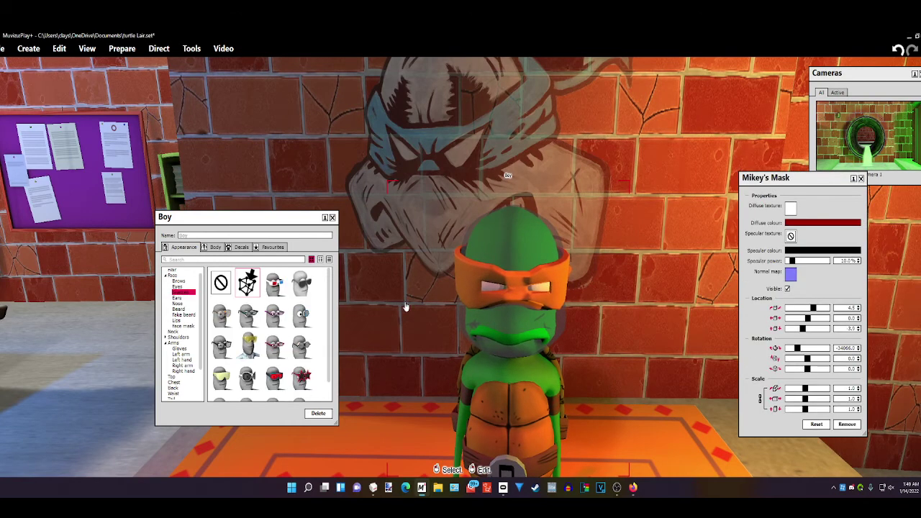
left_click(807, 223)
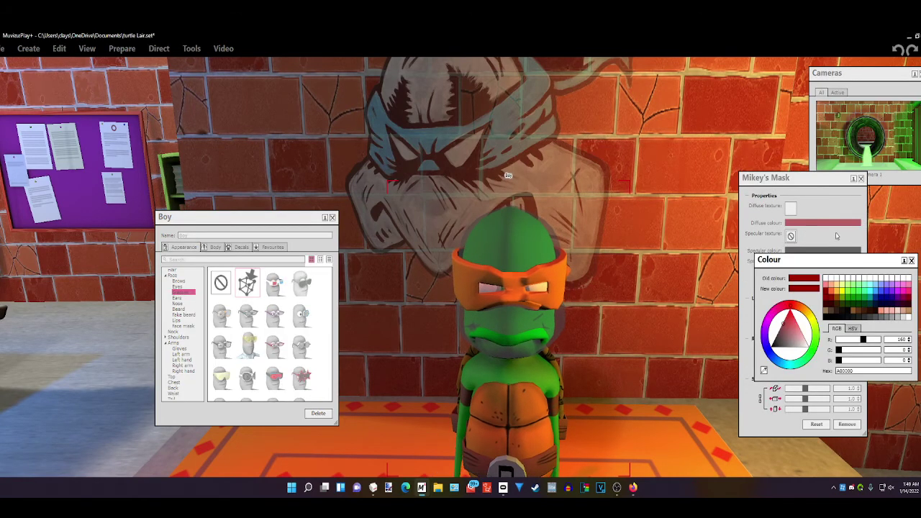
left_click(893, 293)
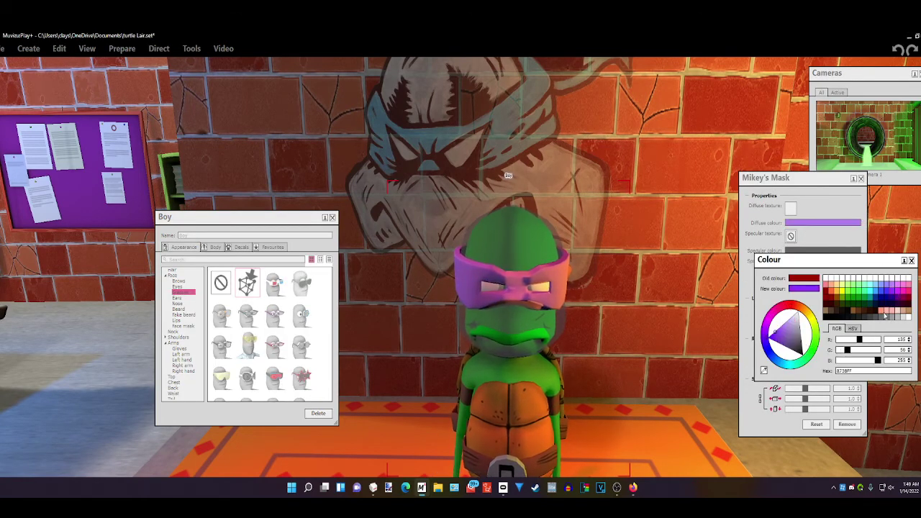
left_click(791, 346)
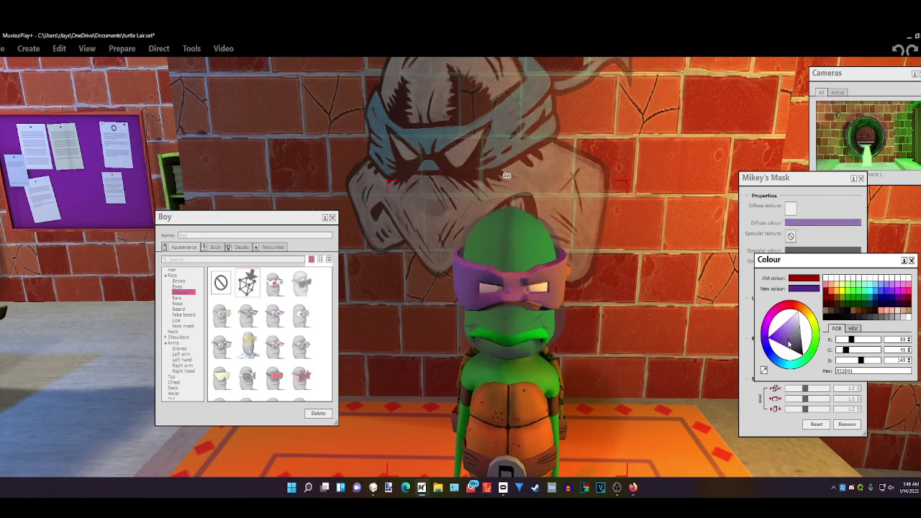
left_click_drag(789, 346, 788, 344)
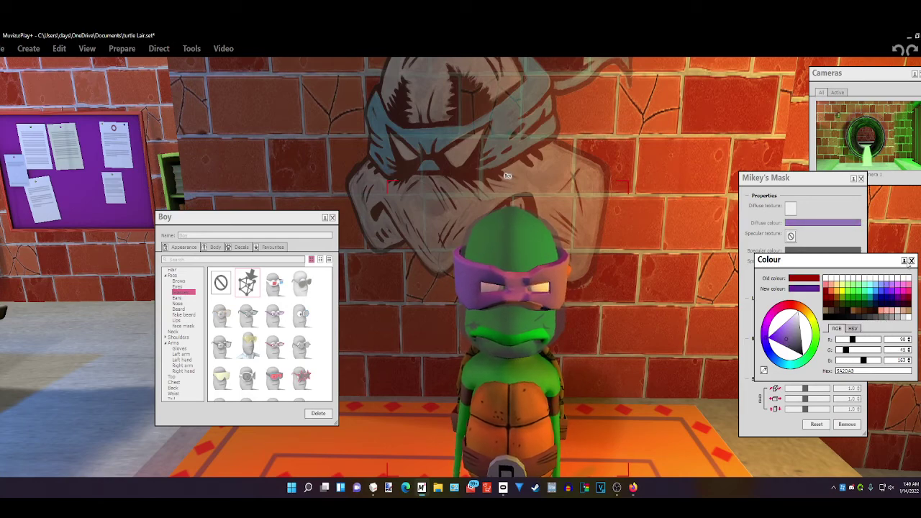
left_click(911, 260)
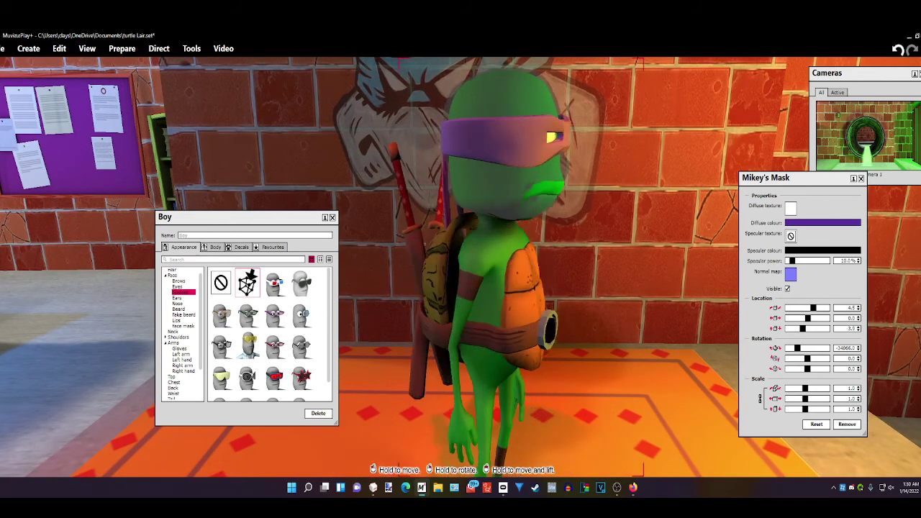
- Examine the turtle with its purple mask and holstered swords from the side, back and front
right_click_drag(489, 288, 583, 288)
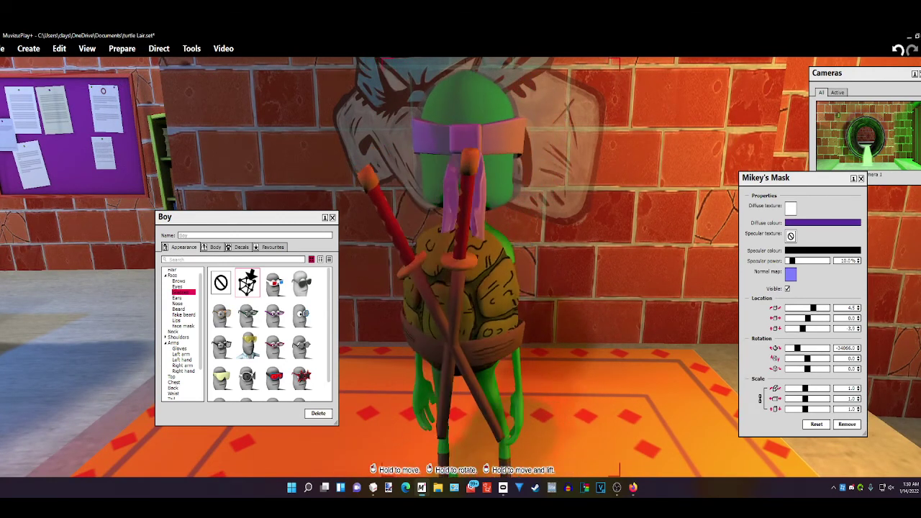
mouse_move(619, 472)
right_mouse_down()
mouse_move(589, 471)
mouse_move(638, 472)
mouse_move(628, 471)
right_mouse_up()
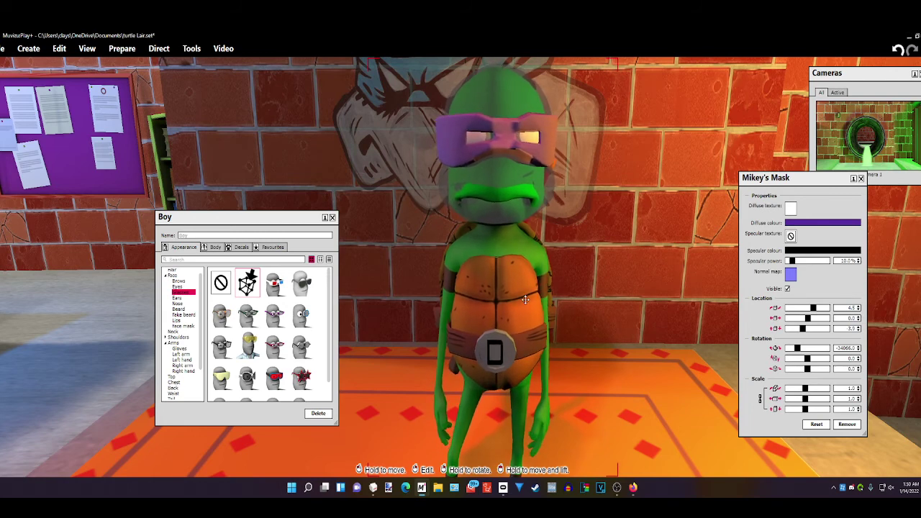
right_click_drag(495, 308, 525, 308)
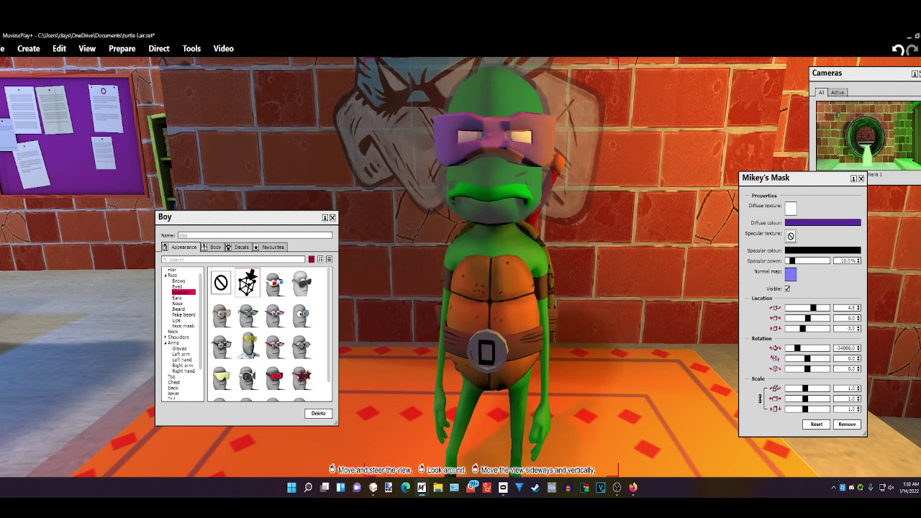
middle_click_drag(631, 353, 609, 362)
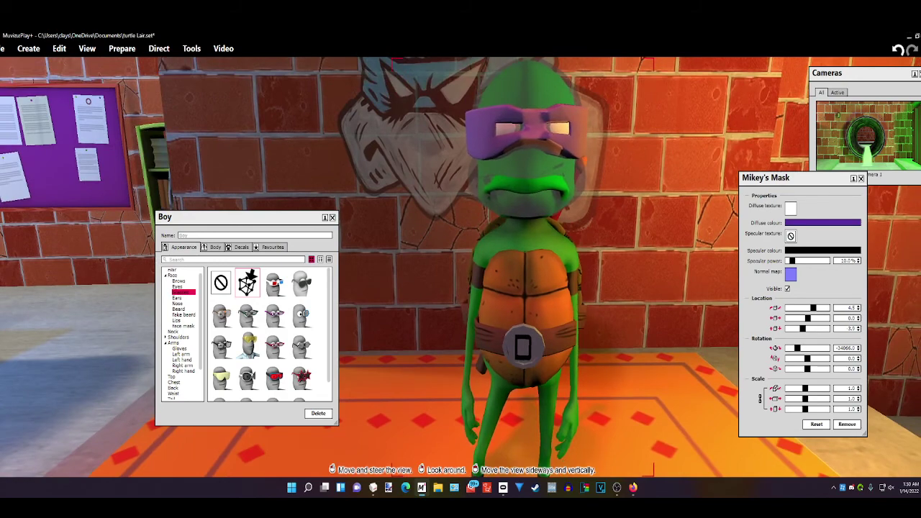
left_click_drag(609, 363, 611, 389)
right_click_drag(612, 388, 608, 410)
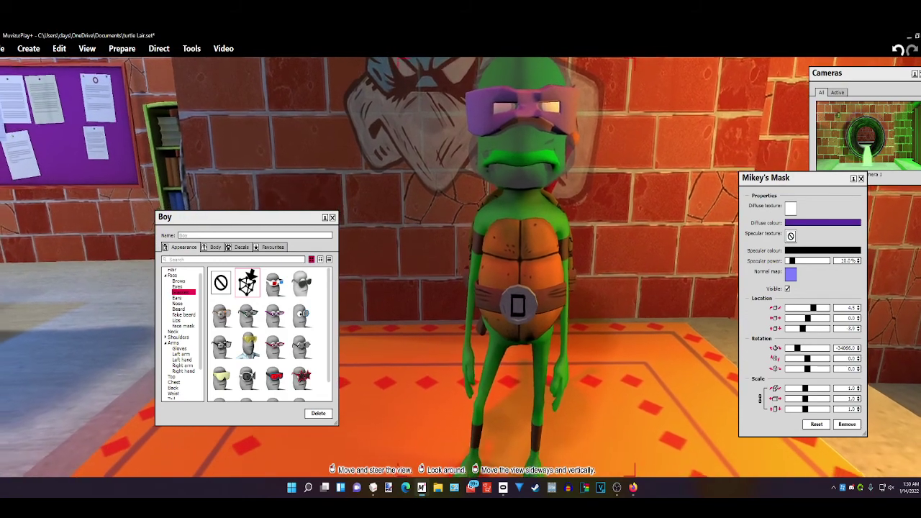
middle_click_drag(607, 410, 602, 447)
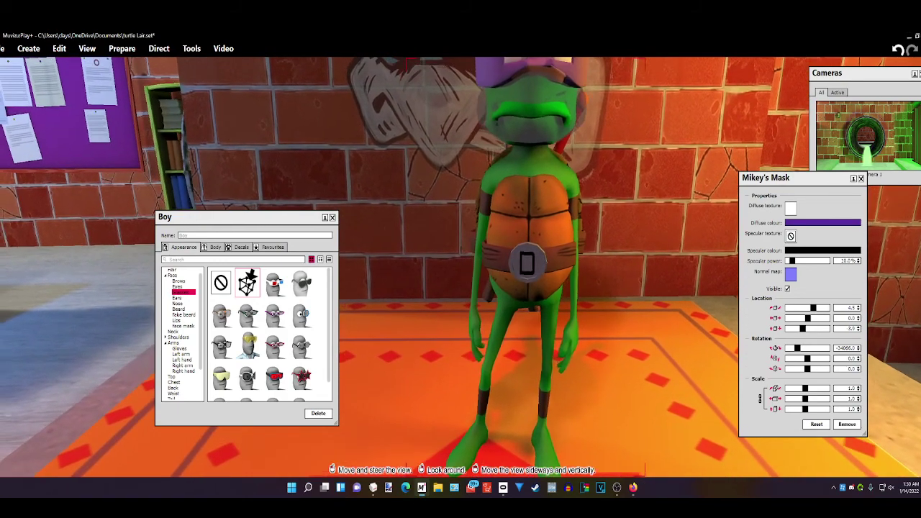
left_click_drag(602, 447, 622, 318)
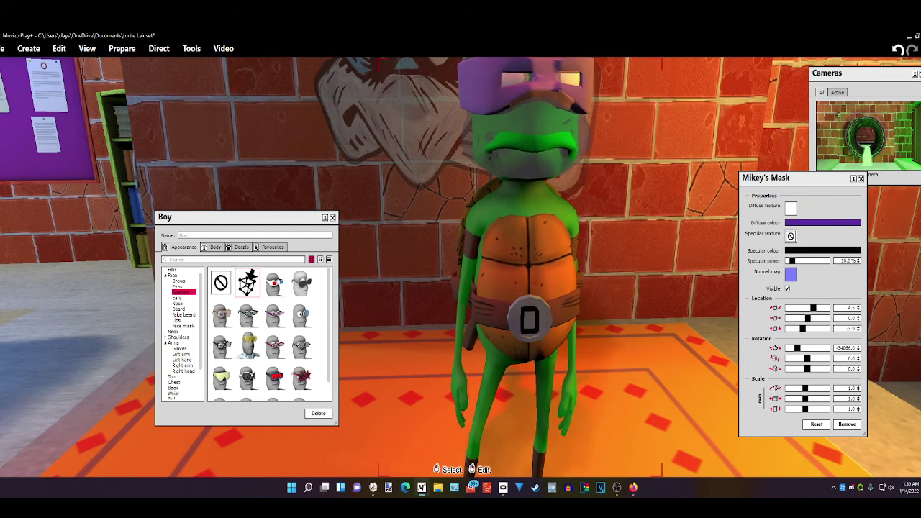
- Switch to MilkShape 3D and start a new empty model, clearing the old head mesh
left_click(374, 487)
left_click_drag(516, 333, 490, 321)
left_click(1, 44)
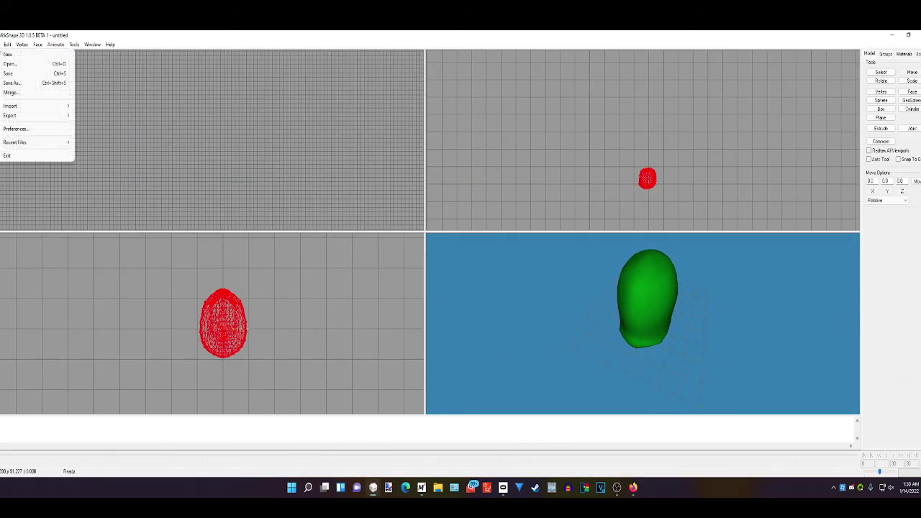
left_click(15, 55)
left_click(476, 286)
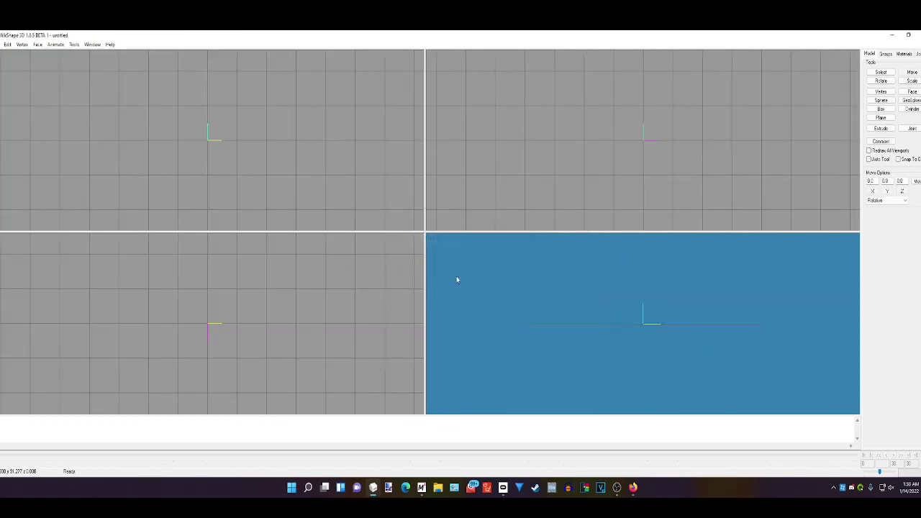
- Import the Leo's Sword Wavefront OBJ model from the Leo's Sword folder in Downloads
left_click(1, 44)
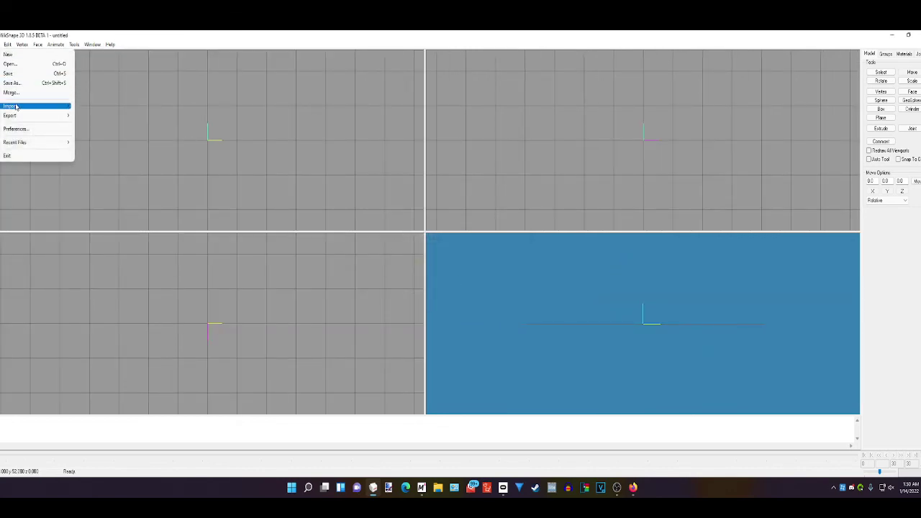
mouse_move(20, 109)
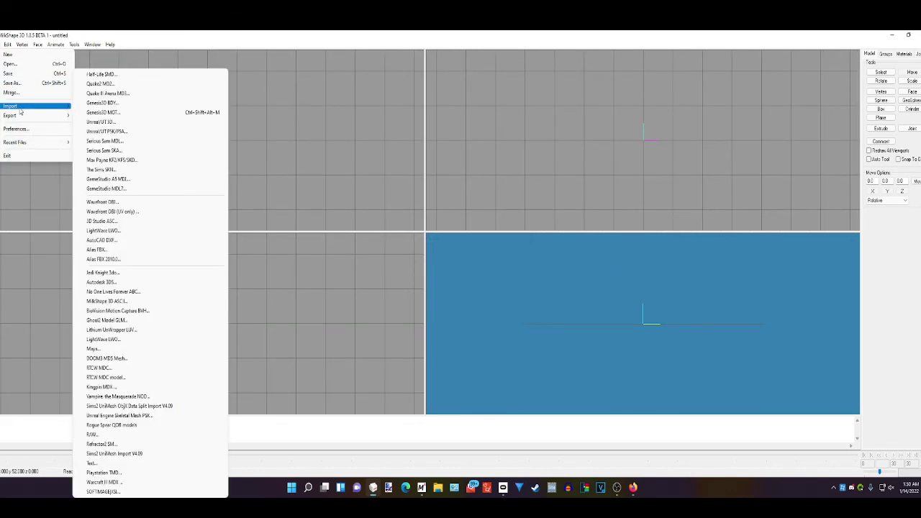
left_click(119, 202)
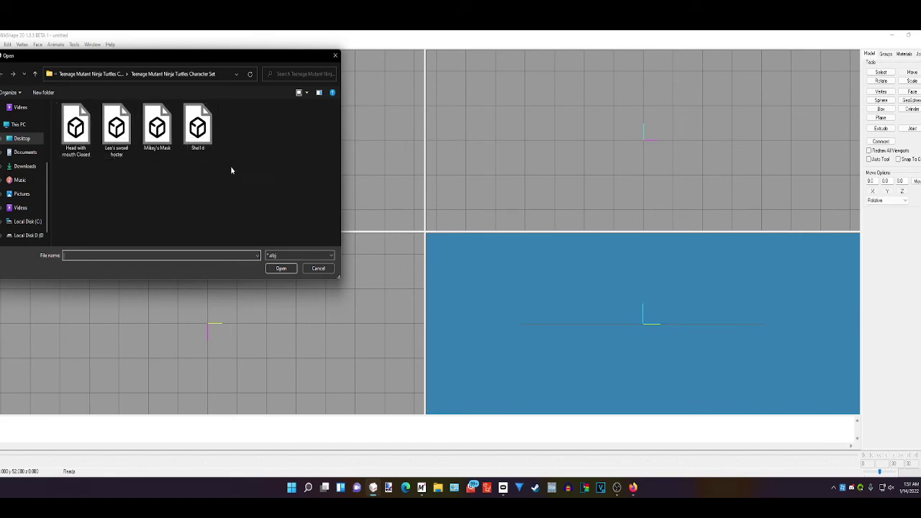
left_click(26, 167)
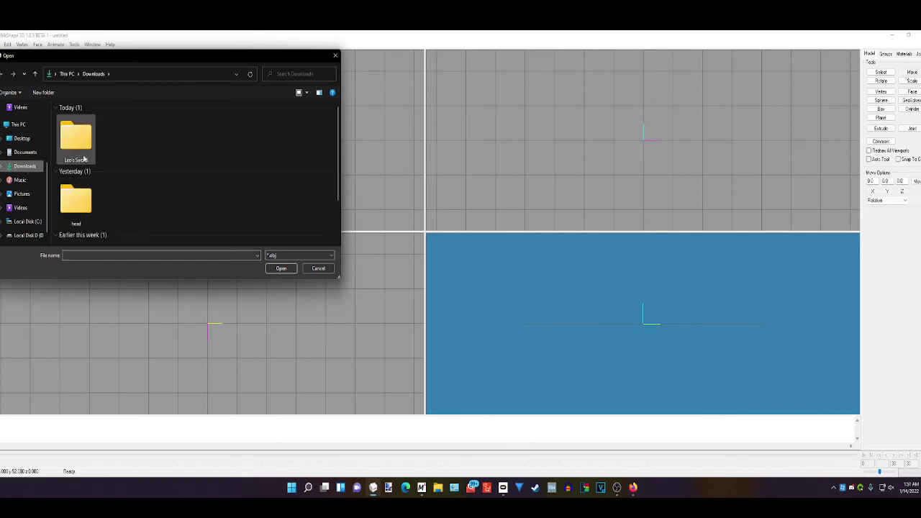
double_click(80, 152)
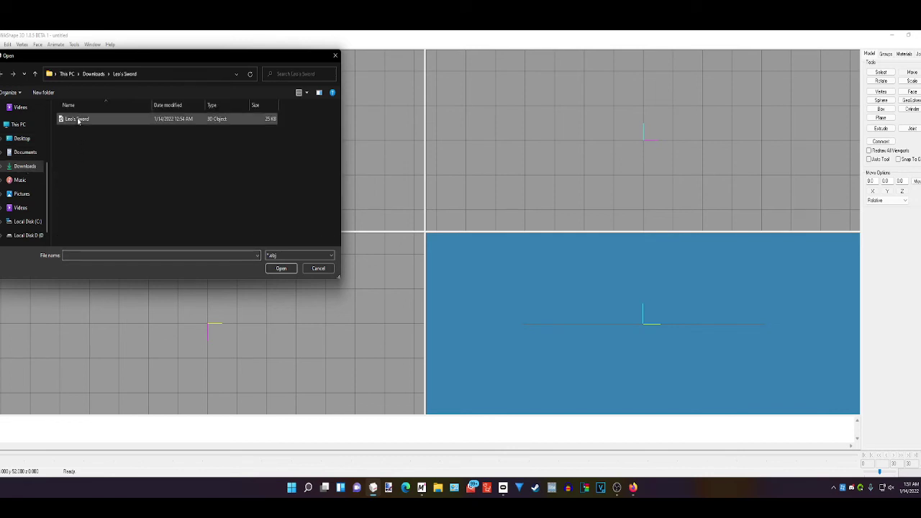
left_click(77, 118)
left_click(273, 268)
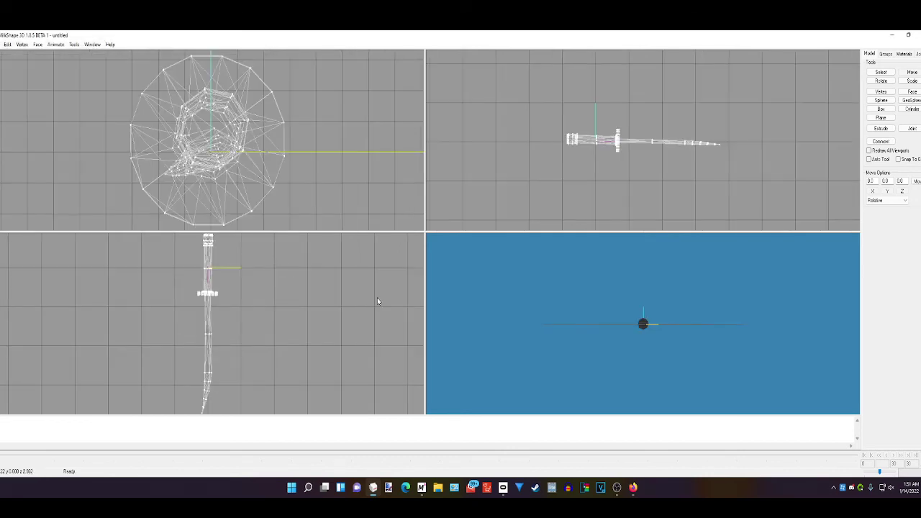
left_click_drag(545, 354, 509, 353)
scroll(606, 342, "up", 4)
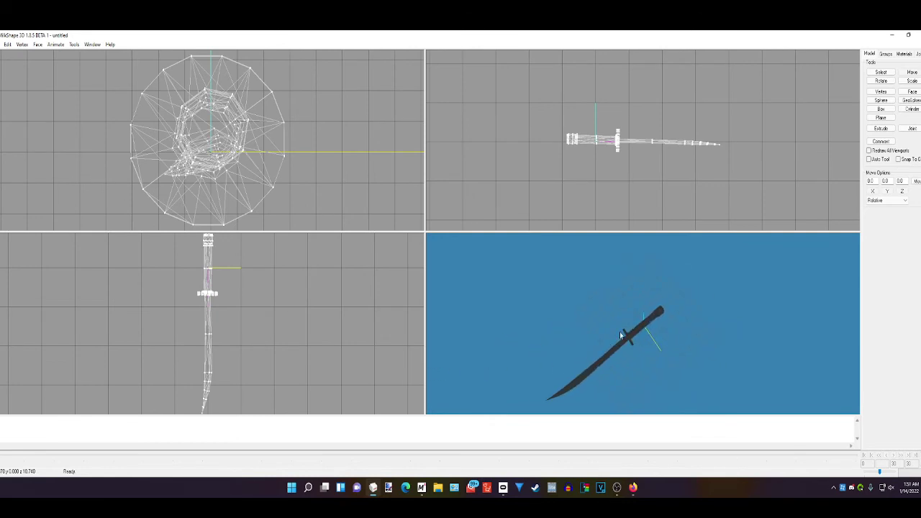
- Select the sword's whole mesh group and move it slightly toward the grid origin
left_click(886, 53)
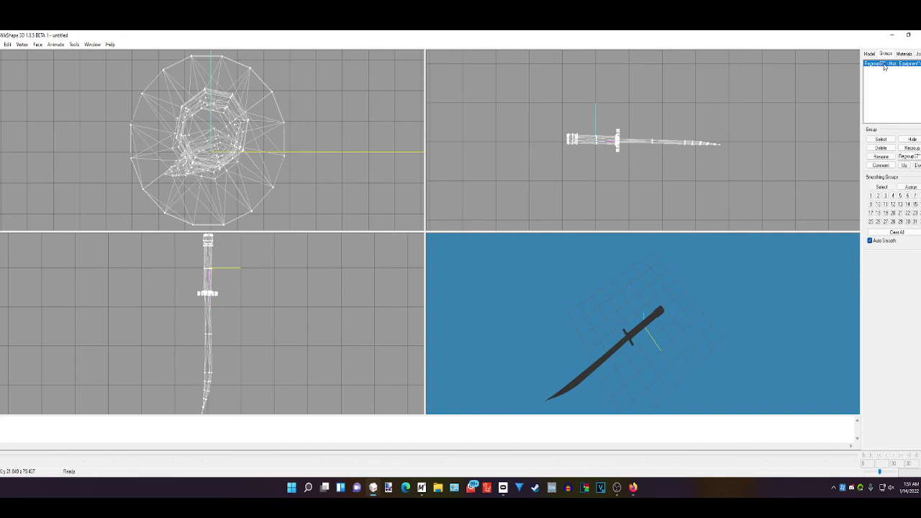
double_click(885, 65)
left_click(871, 55)
left_click(911, 73)
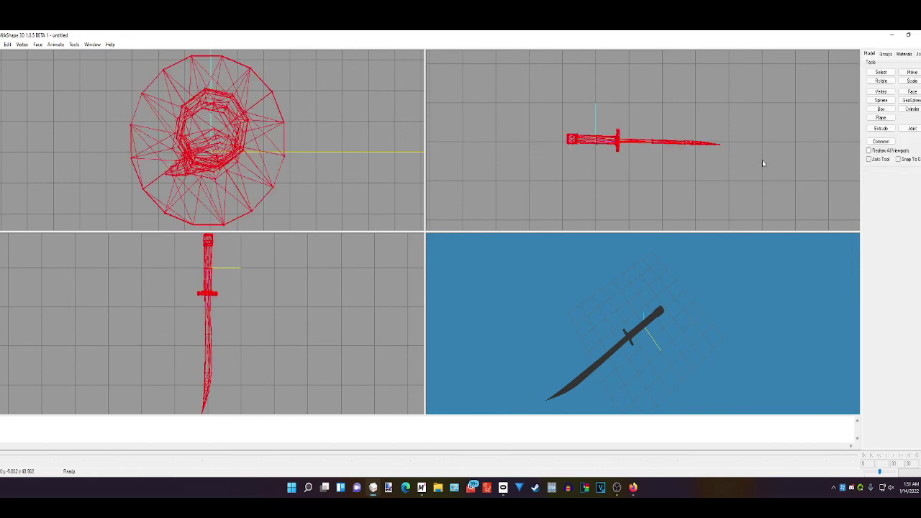
left_click(911, 72)
left_click_drag(741, 157, 737, 154)
left_click_drag(713, 333, 718, 327)
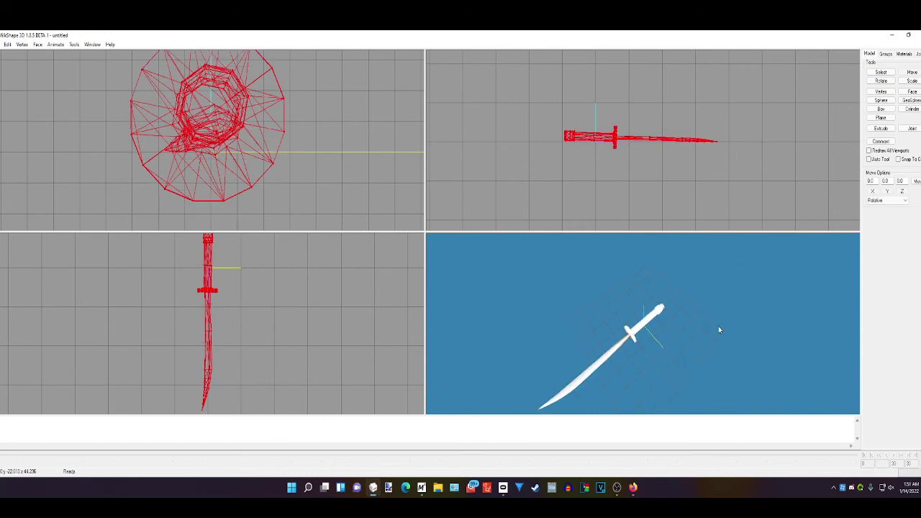
- Assign the Equipment_Diffuse image as the texture of the sword's Equipment material
left_click(903, 54)
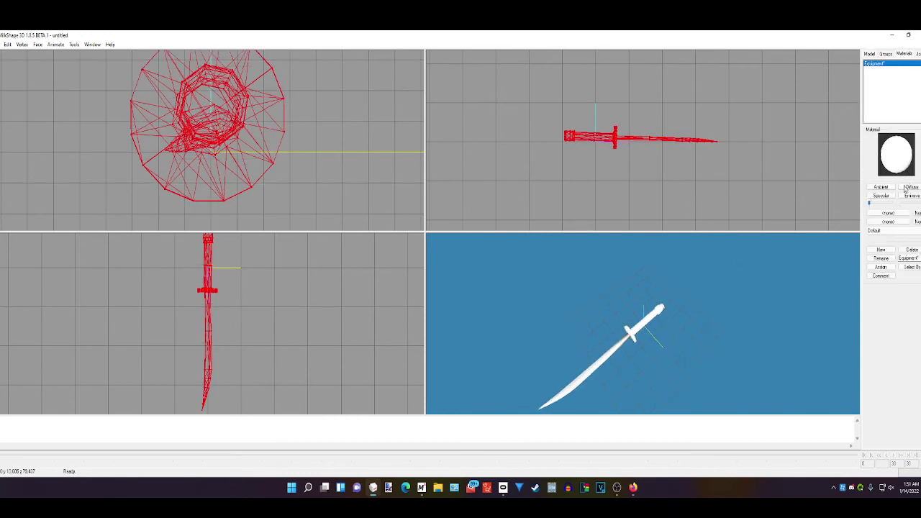
left_click(897, 215)
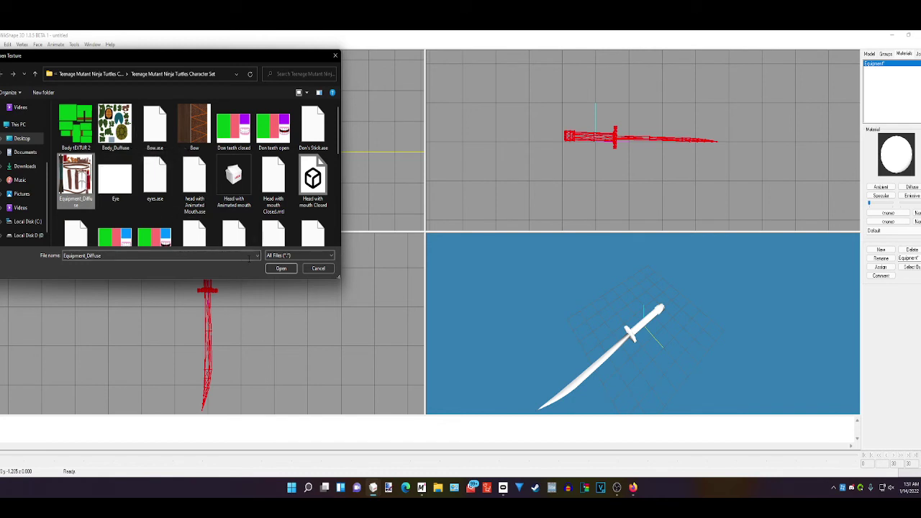
left_click(276, 269)
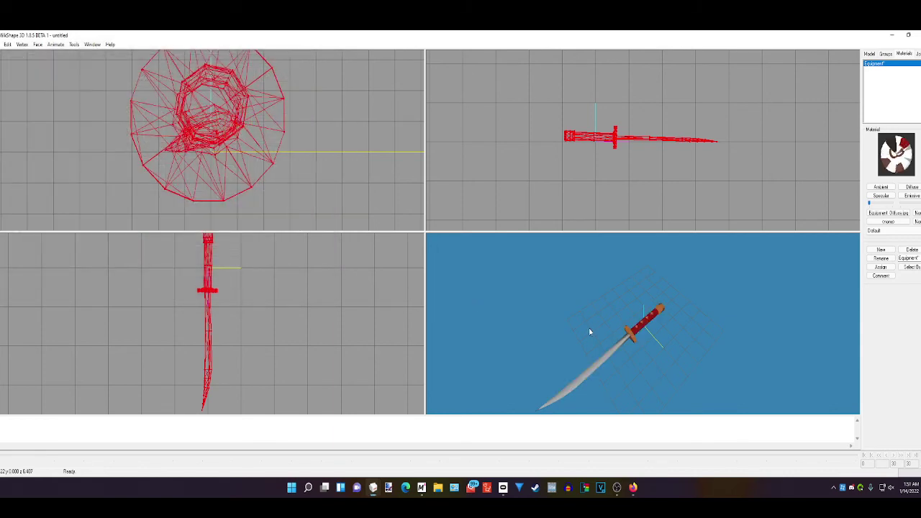
left_click_drag(590, 332, 559, 340)
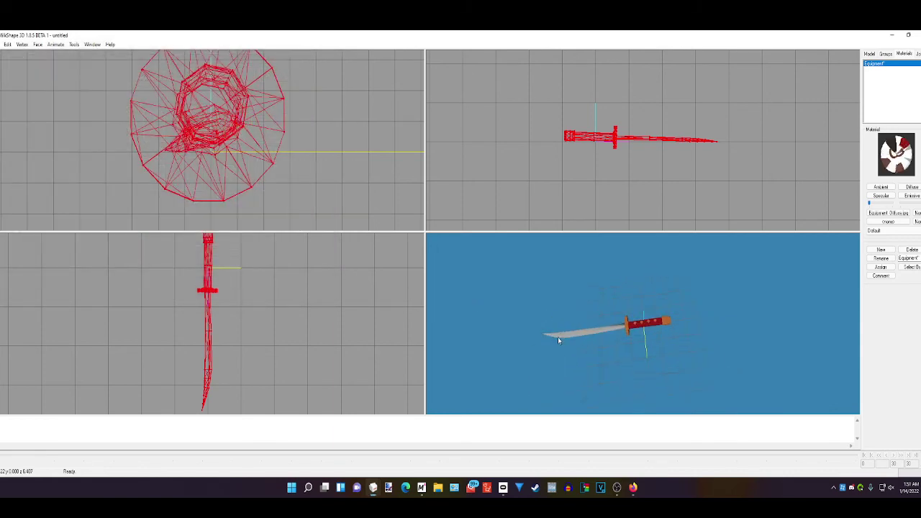
scroll(633, 323, "up", 5)
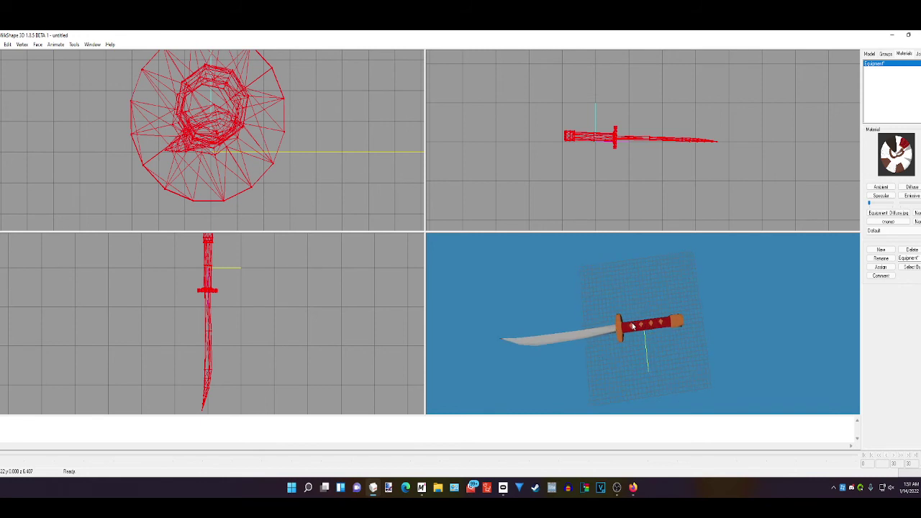
left_click_drag(635, 348, 627, 324)
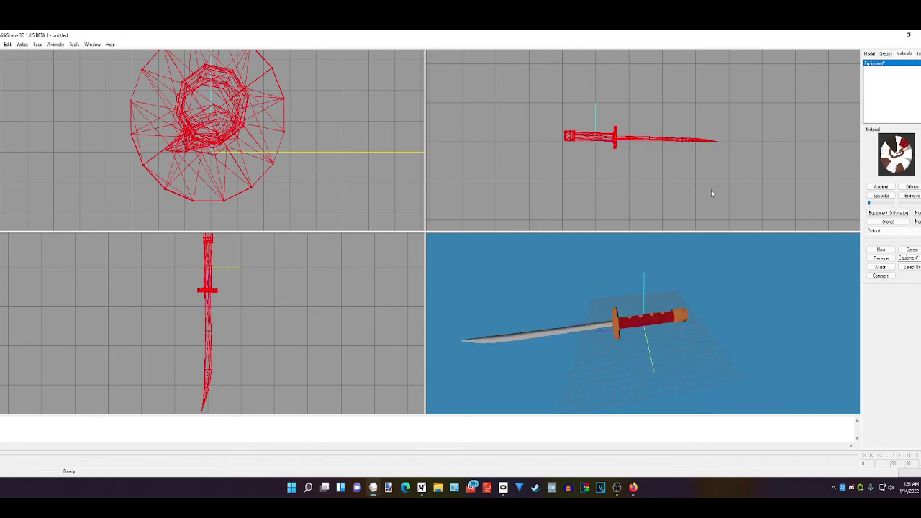
- Rotate the sword upright about its center of mass so the blade points straight up
left_click(868, 55)
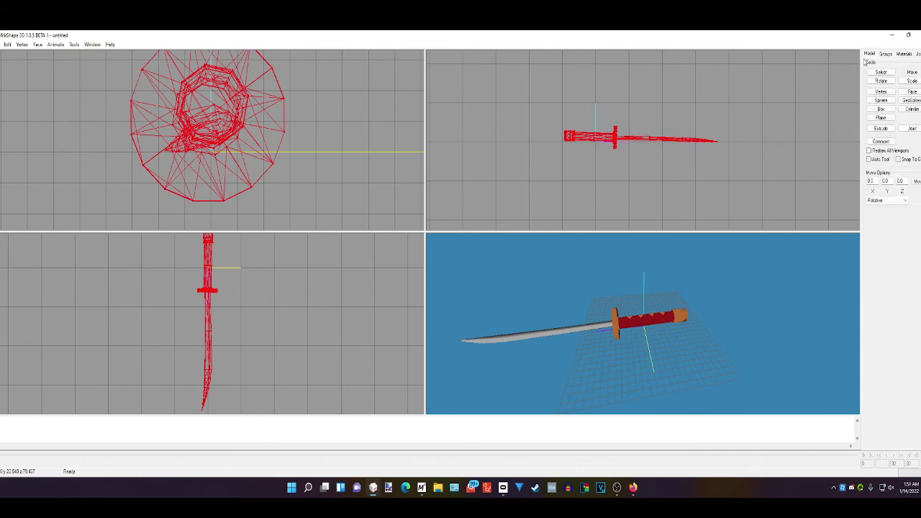
left_click(879, 81)
left_click_drag(780, 158, 733, 141)
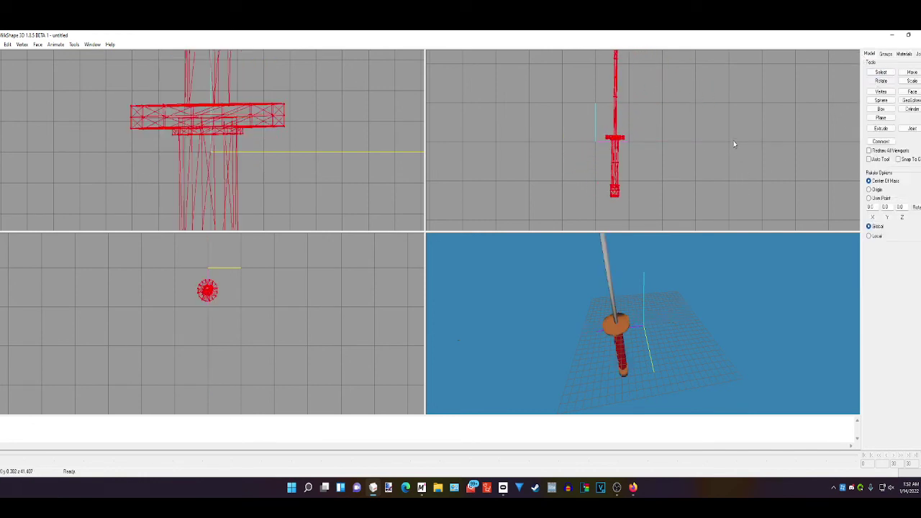
- Move the upright sword so its handle is centred on the grid origin
left_click(912, 73)
left_click_drag(716, 183, 695, 166)
left_click_drag(300, 301, 301, 300)
left_click_drag(303, 210, 302, 207)
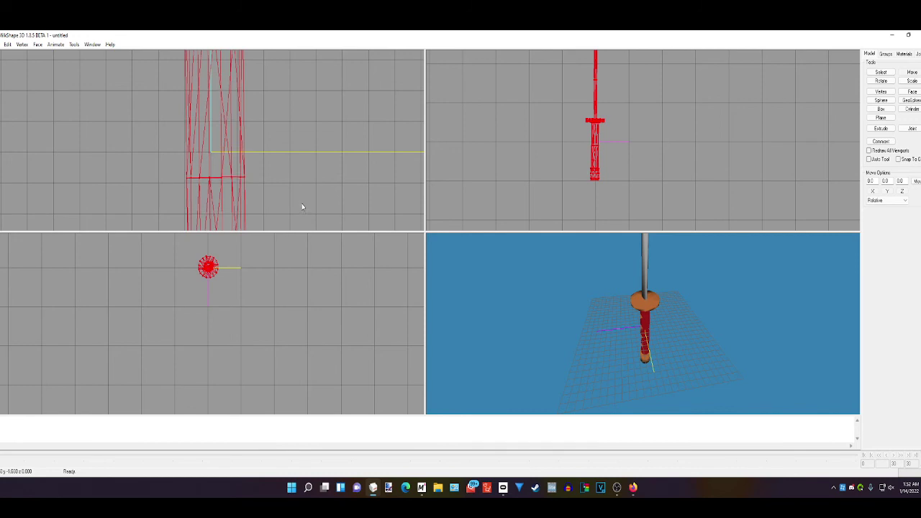
left_click_drag(642, 294, 548, 344)
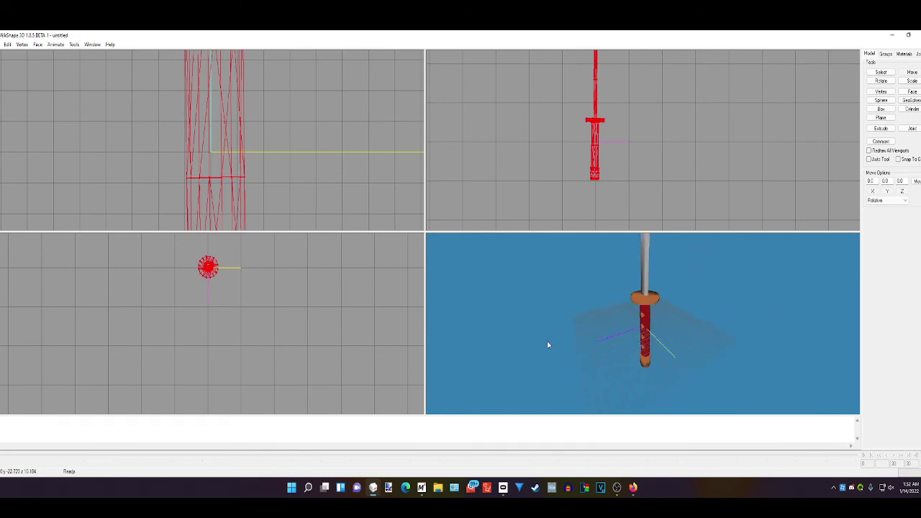
left_click_drag(656, 348, 637, 349)
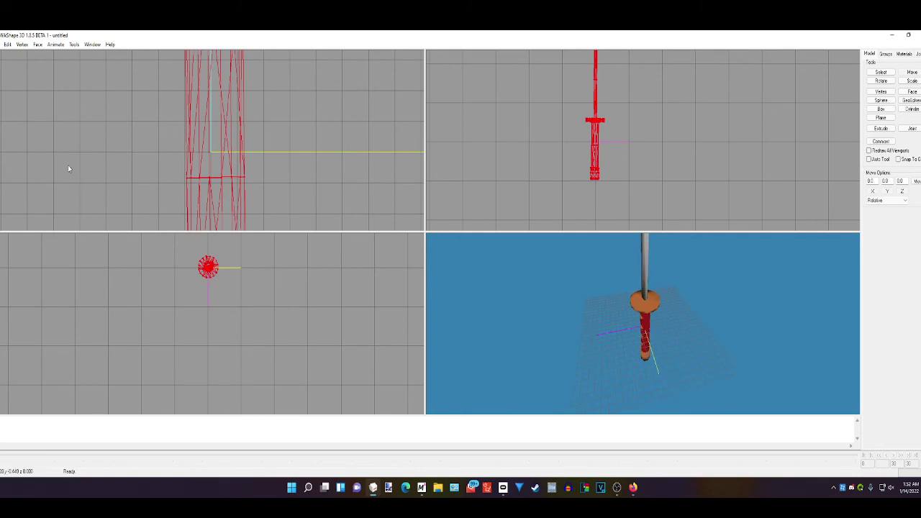
- Export the sword as Leo's Sword.ase in the Teenage Mutant Ninja Turtles Character Set folder, overwriting the existing file, with Multi/Sub-Object materials and absolute texture filenames
left_click(6, 45)
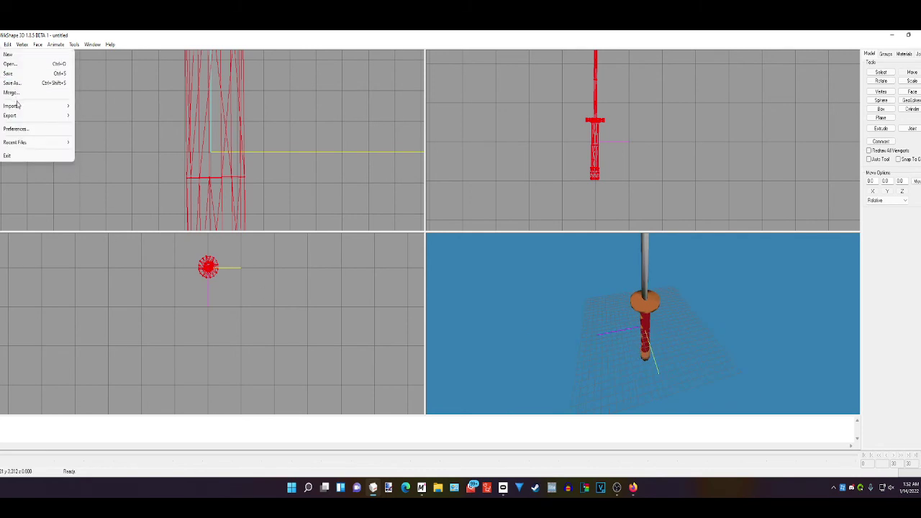
mouse_move(20, 115)
left_click(108, 280)
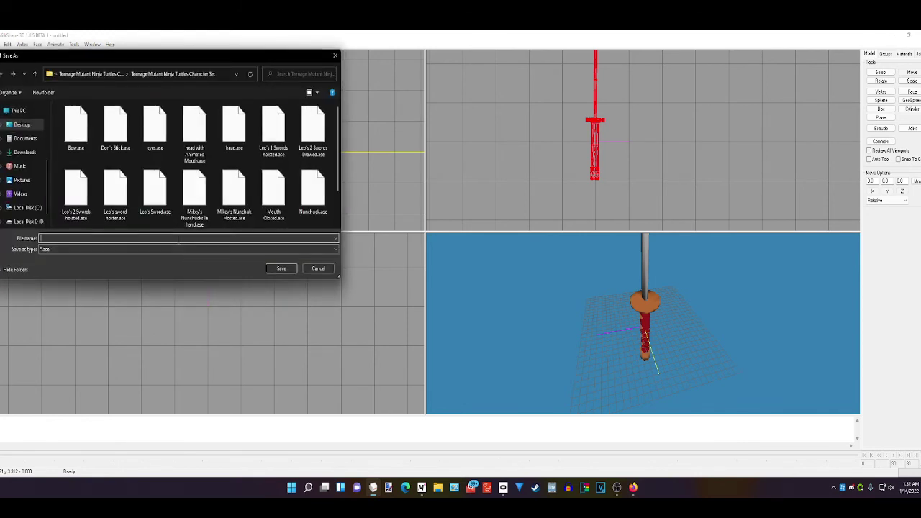
left_click(157, 200)
left_click(280, 269)
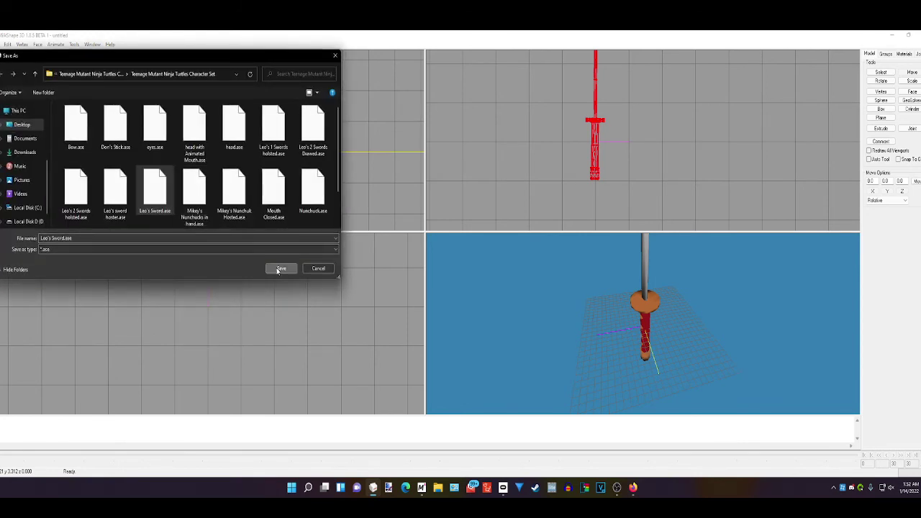
left_click(481, 262)
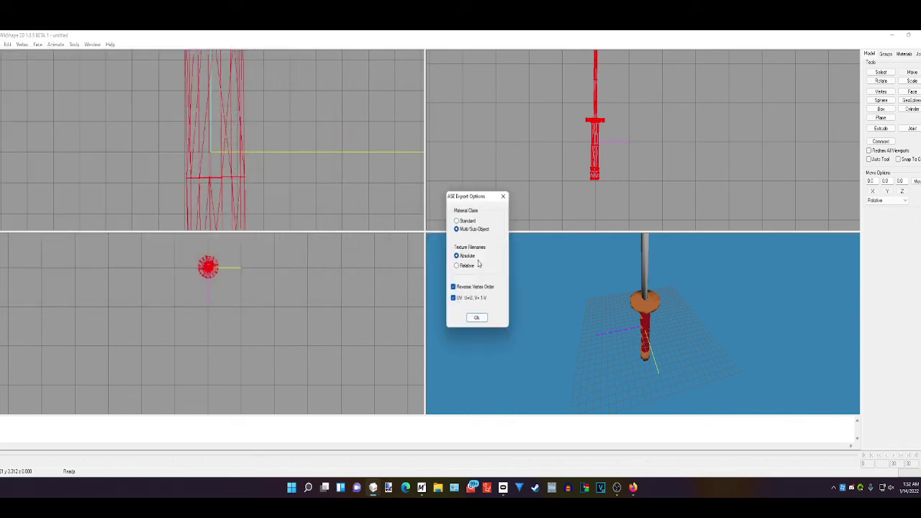
left_click(478, 318)
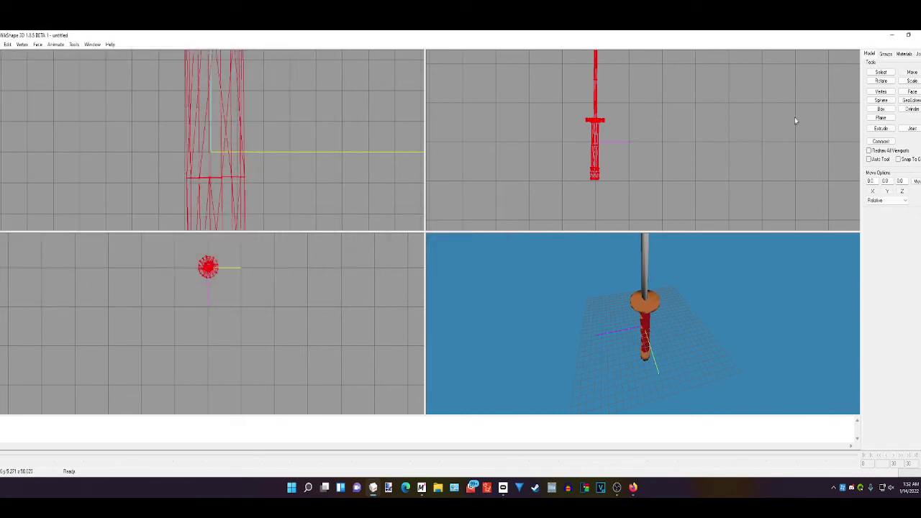
- Switch to Muvizu and attach the custom model Leo's Sword.ase to the Boy character's left hand
left_click(892, 37)
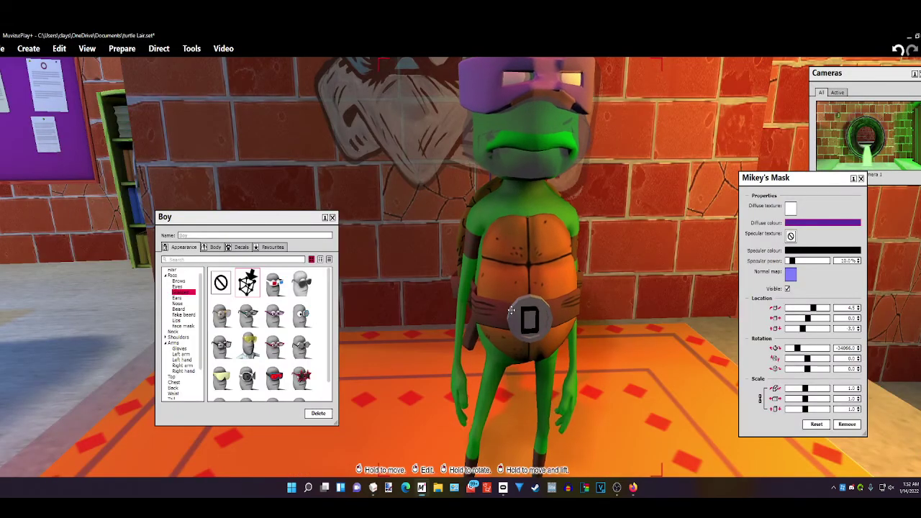
left_click(183, 360)
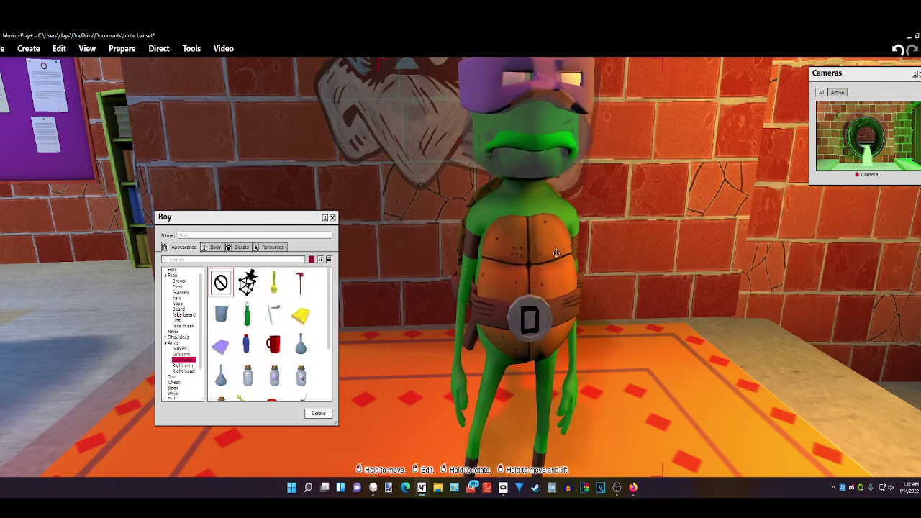
left_click(247, 283)
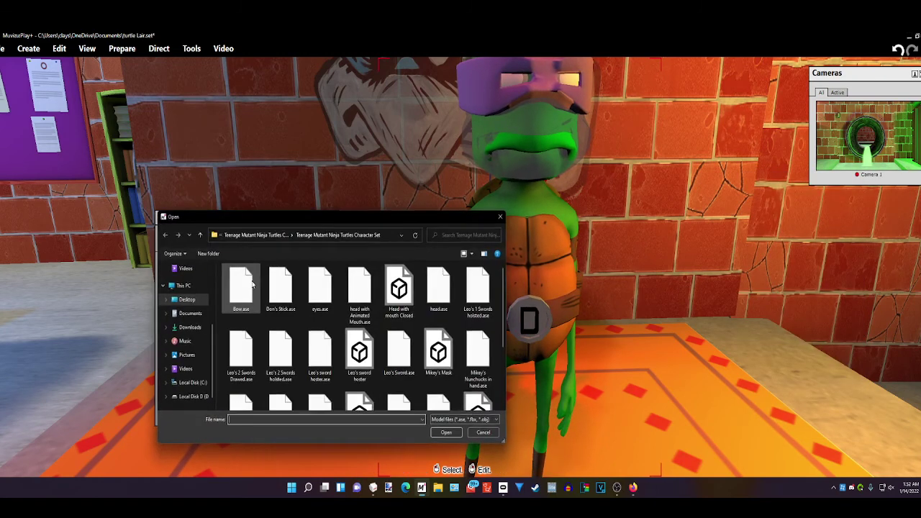
scroll(317, 323, "down", 1)
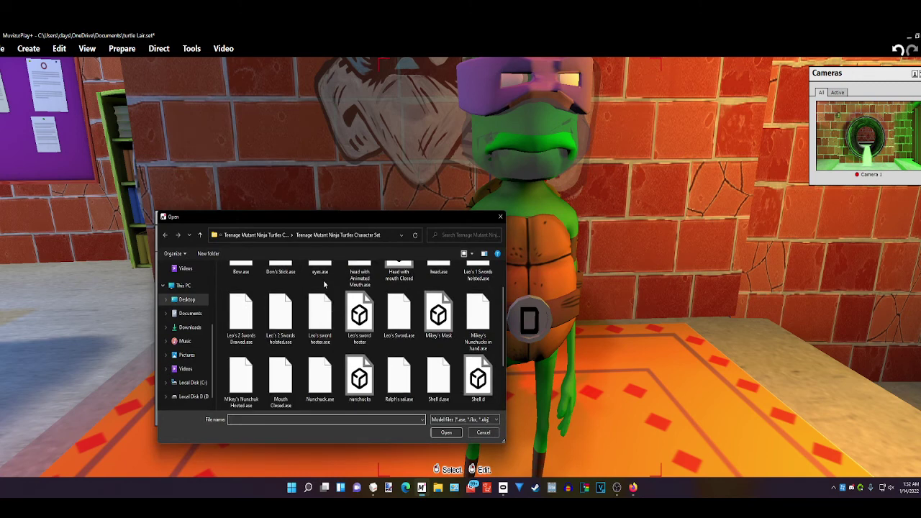
left_click(323, 318)
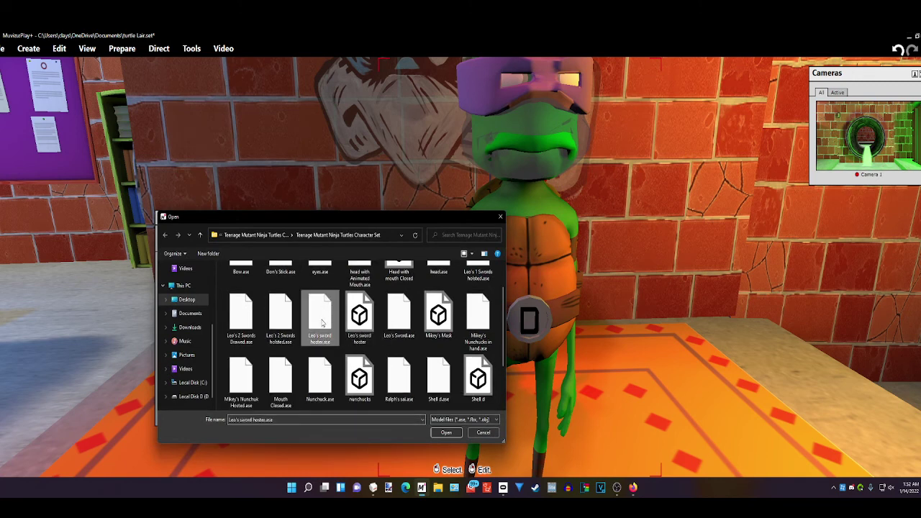
scroll(321, 344, "up", 1)
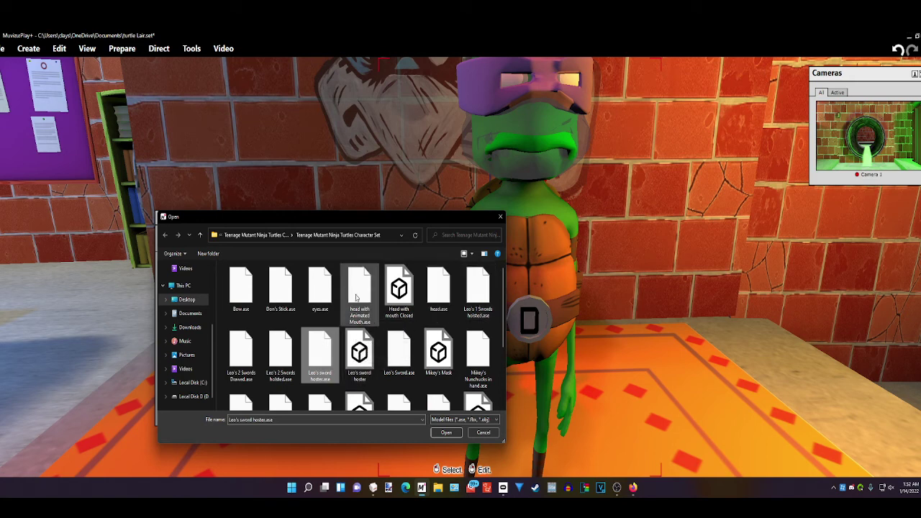
scroll(372, 310, "down", 1)
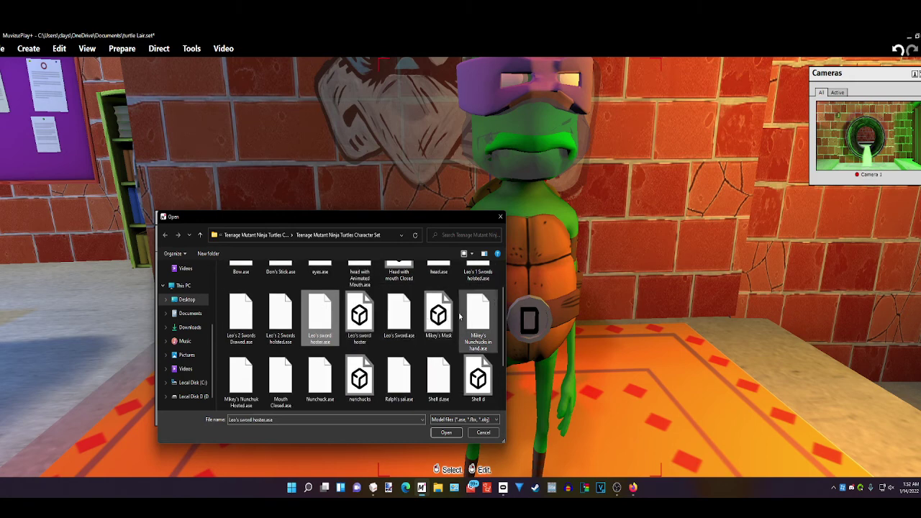
left_click(390, 315)
left_click(445, 433)
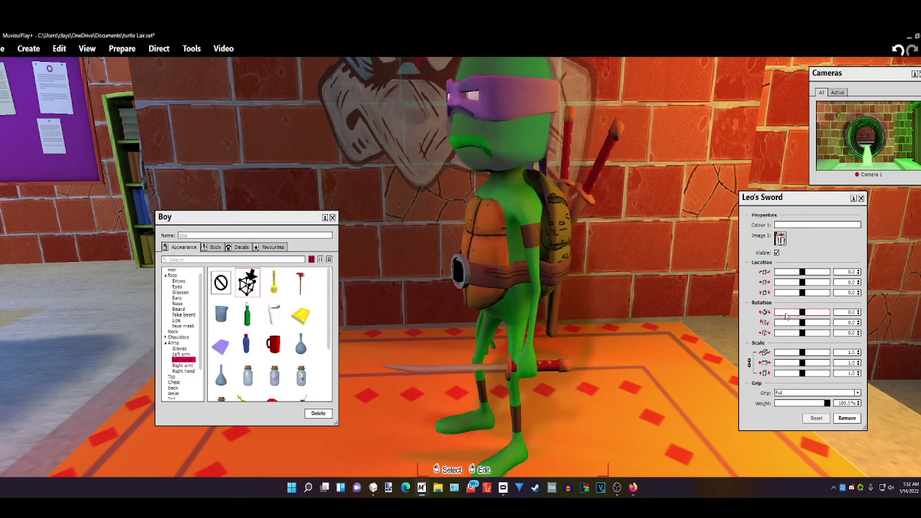
- Roll the hand-held sword to a first-axis rotation of about -17831 and turn the character to check the blade from several sides
left_click_drag(787, 316, 788, 316)
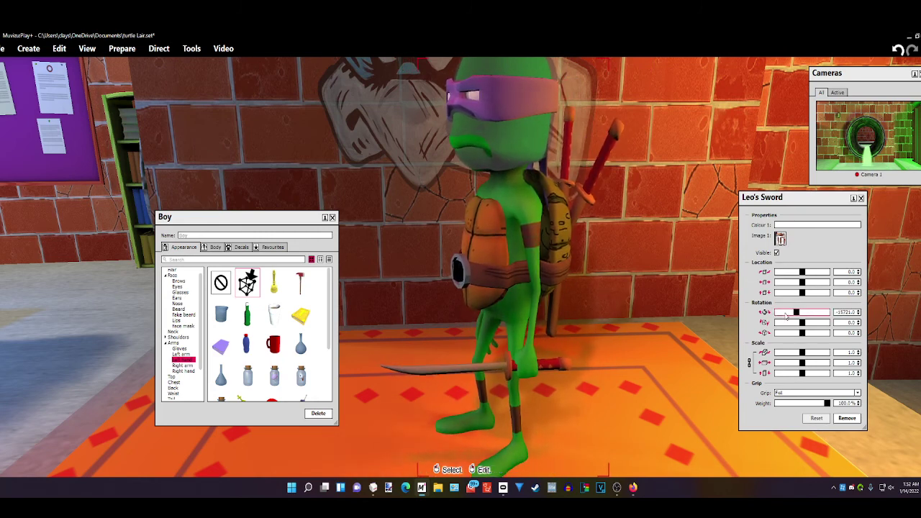
left_click(786, 316)
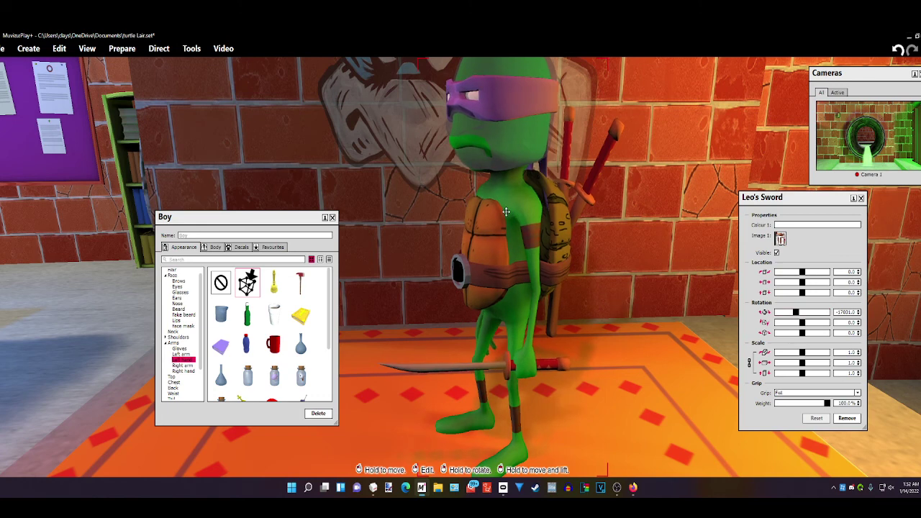
right_click_drag(506, 212, 575, 212)
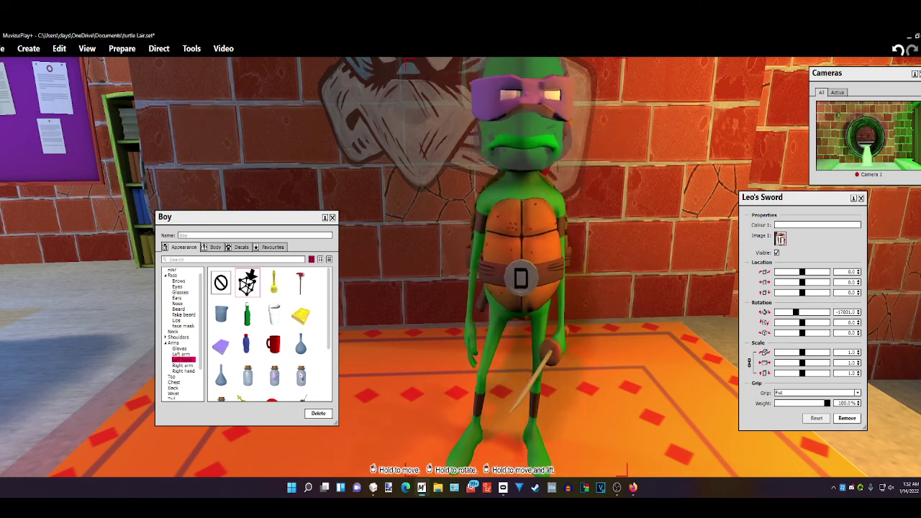
left_click_drag(506, 211, 506, 224)
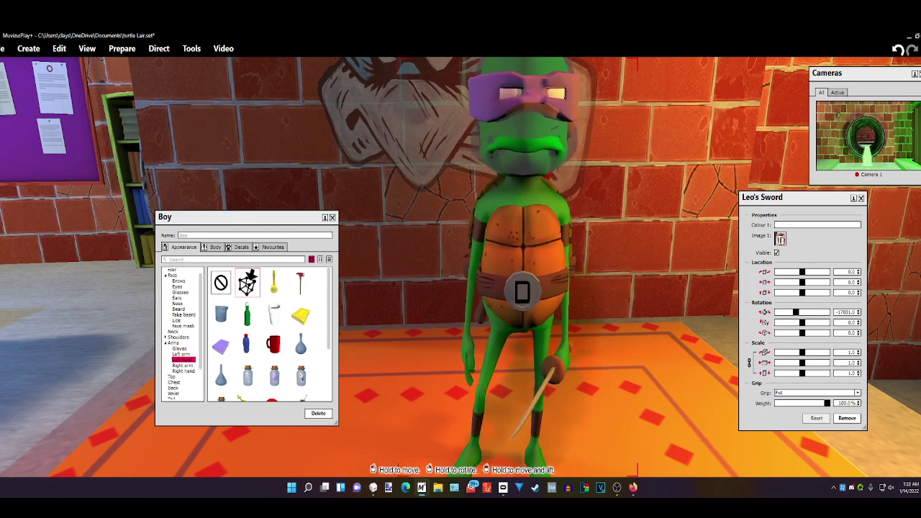
right_click_drag(523, 292, 634, 291)
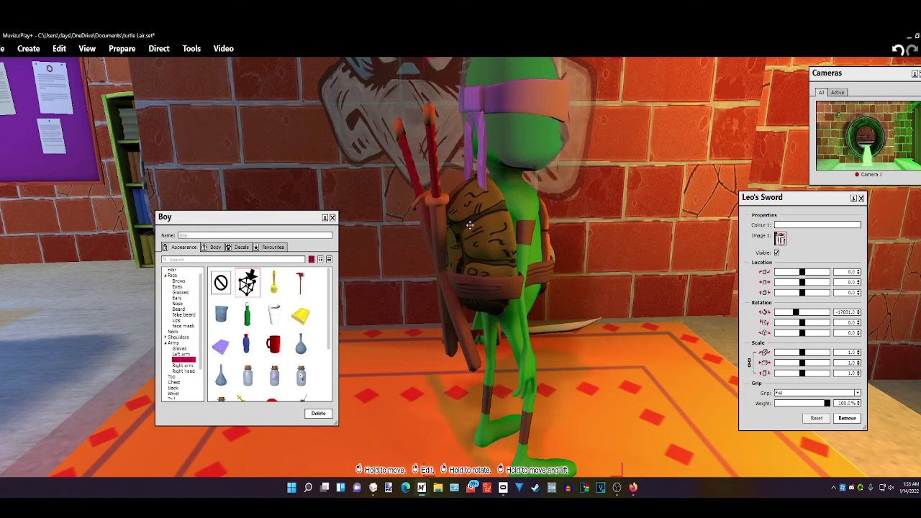
mouse_move(486, 237)
right_mouse_down()
mouse_move(413, 237)
mouse_move(468, 242)
right_mouse_up()
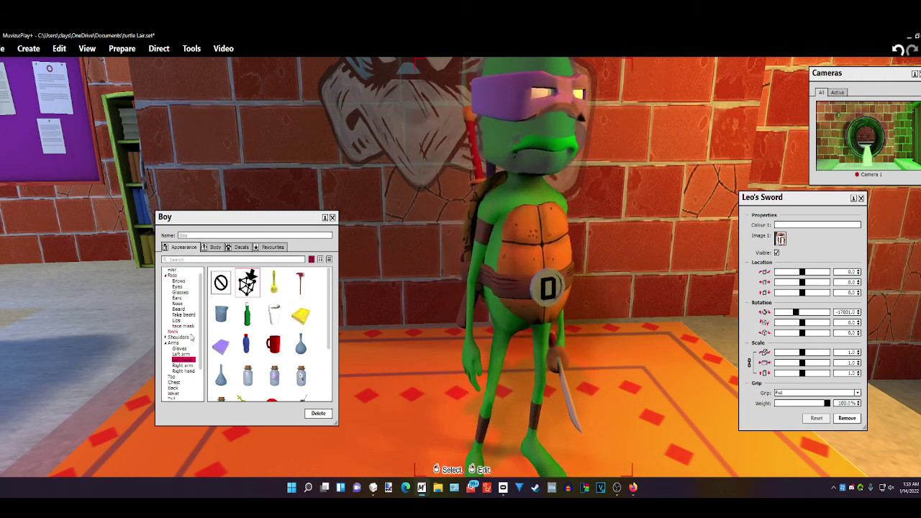
- Review the attachments in the face mask, fake beard, glasses and eyes slots, and close the character editor
scroll(190, 341, "up", 1)
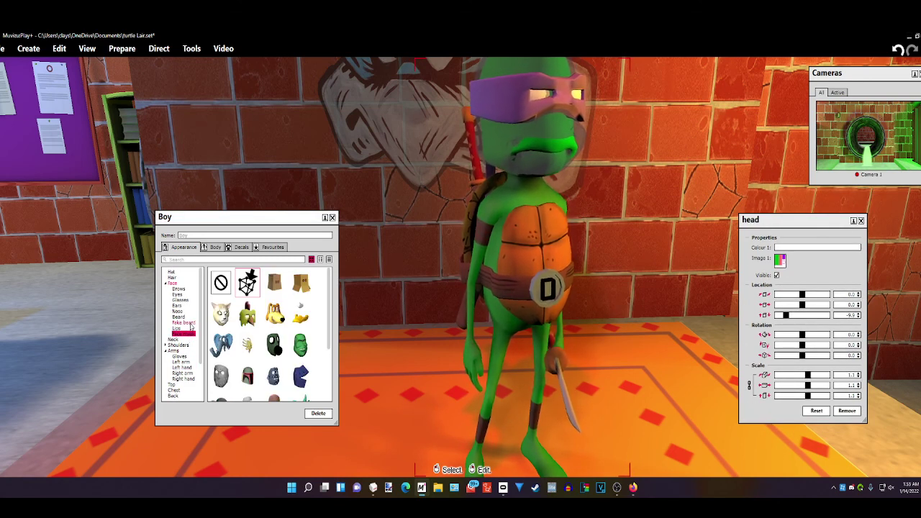
left_click(190, 324)
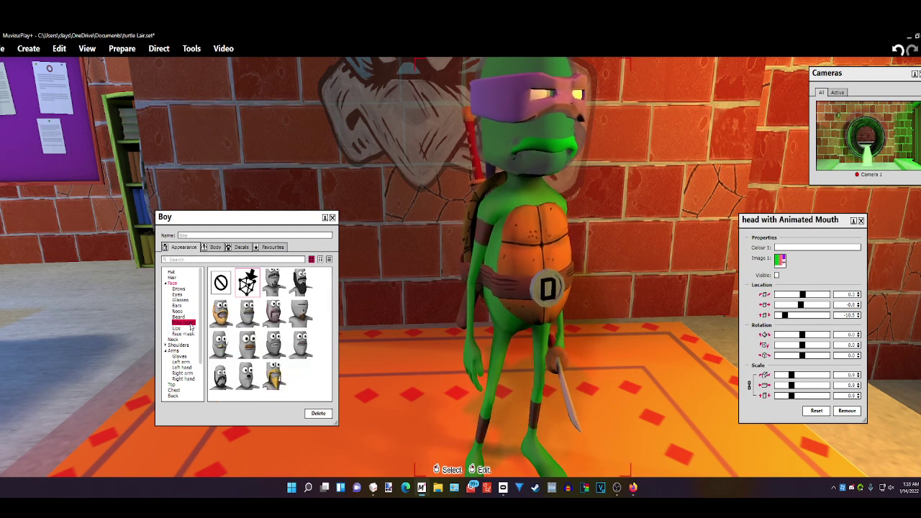
left_click(183, 301)
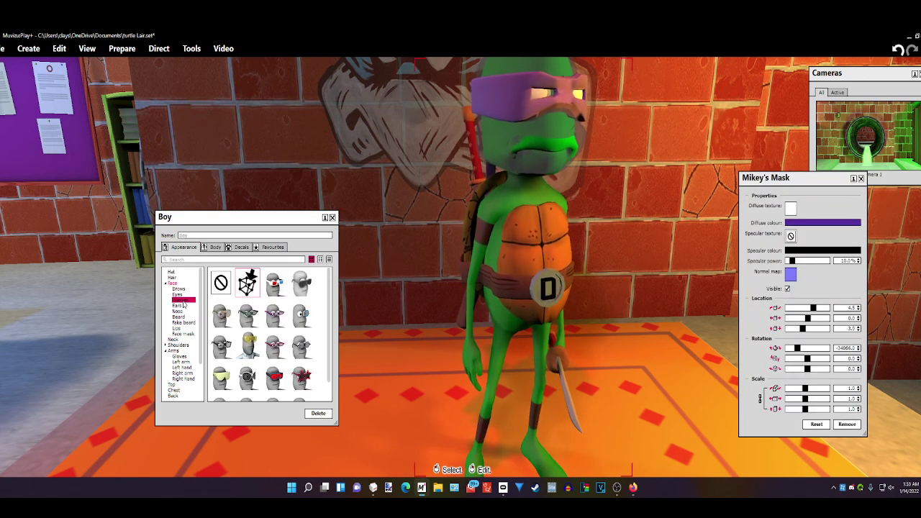
left_click(183, 295)
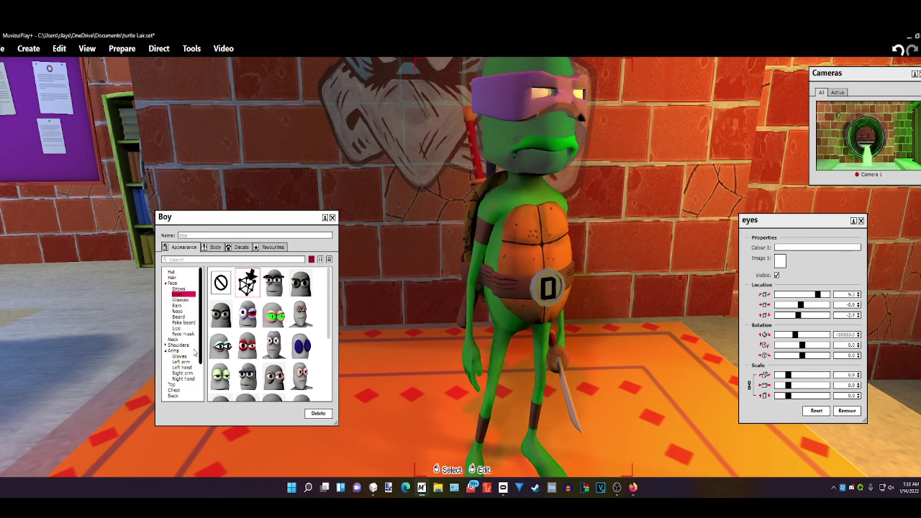
scroll(189, 331, "down", 1)
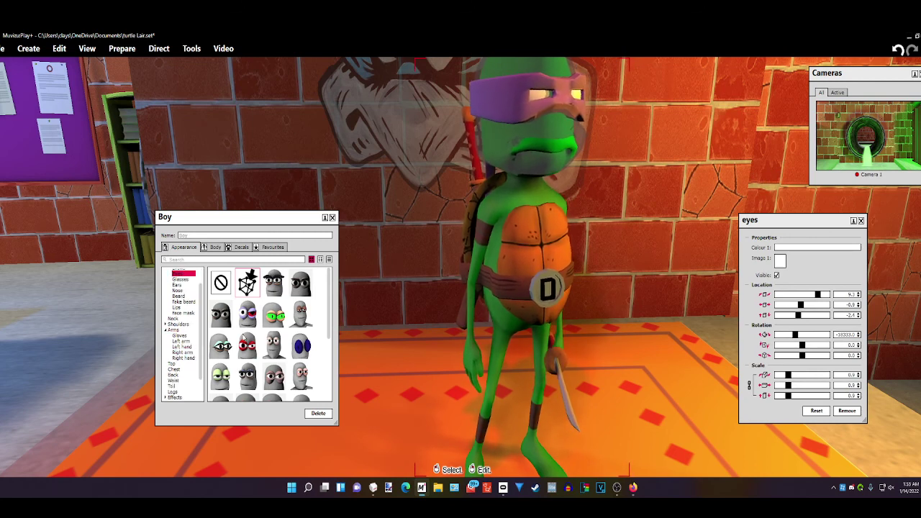
left_click(333, 218)
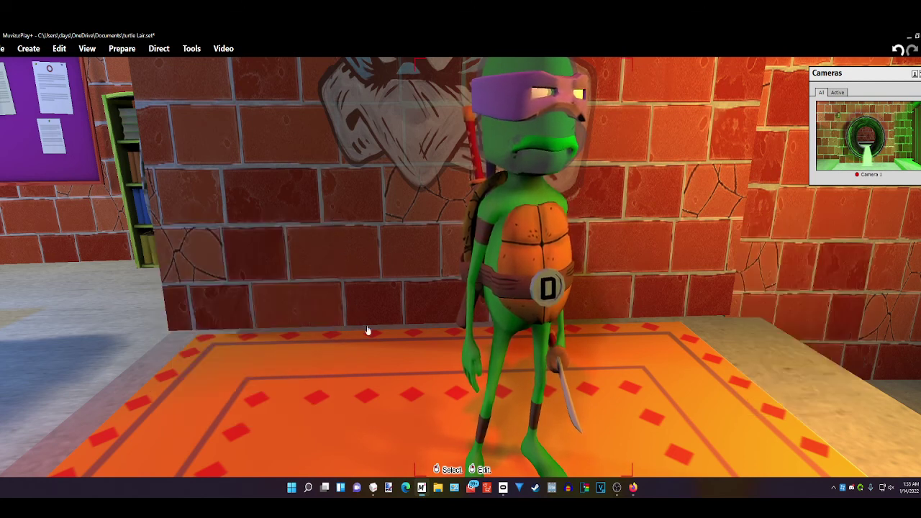
- Examine the assembled turtle with its holstered and hand-held swords from the front, the side and farther away
left_click_drag(368, 331, 396, 317)
middle_click_drag(396, 317, 405, 149)
left_click_drag(404, 149, 458, 60)
scroll(364, 335, "up", 3)
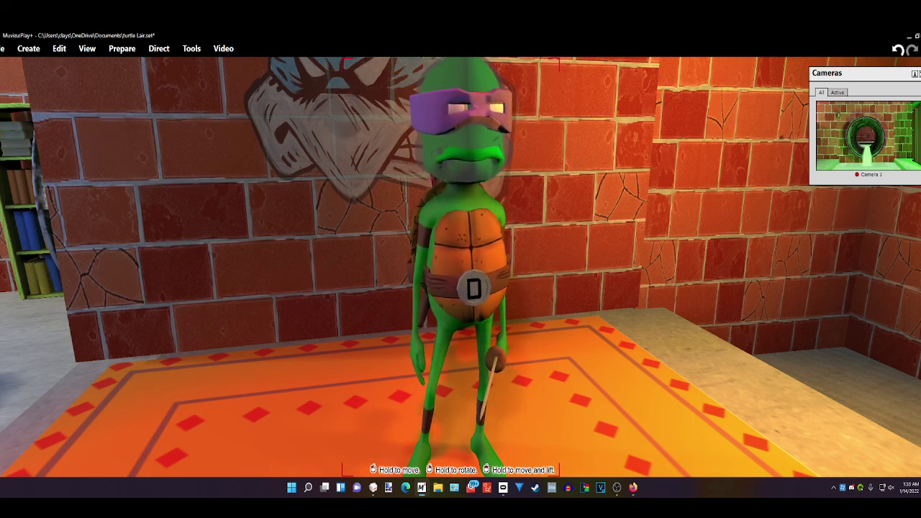
scroll(460, 267, "up", 2)
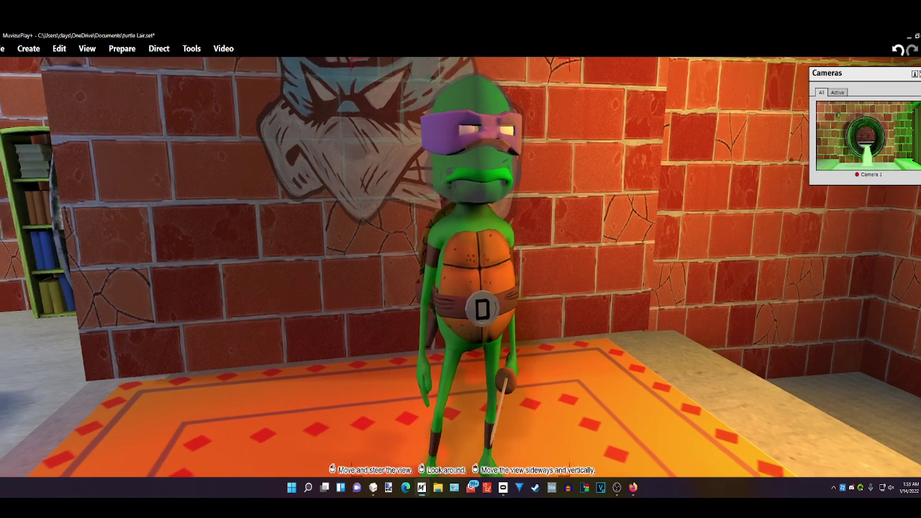
middle_click_drag(504, 356, 549, 329)
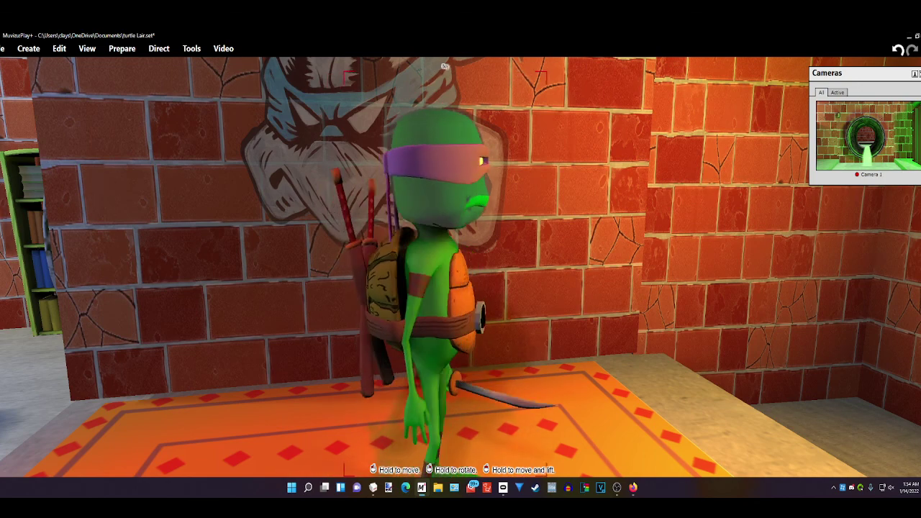
scroll(518, 321, "down", 3)
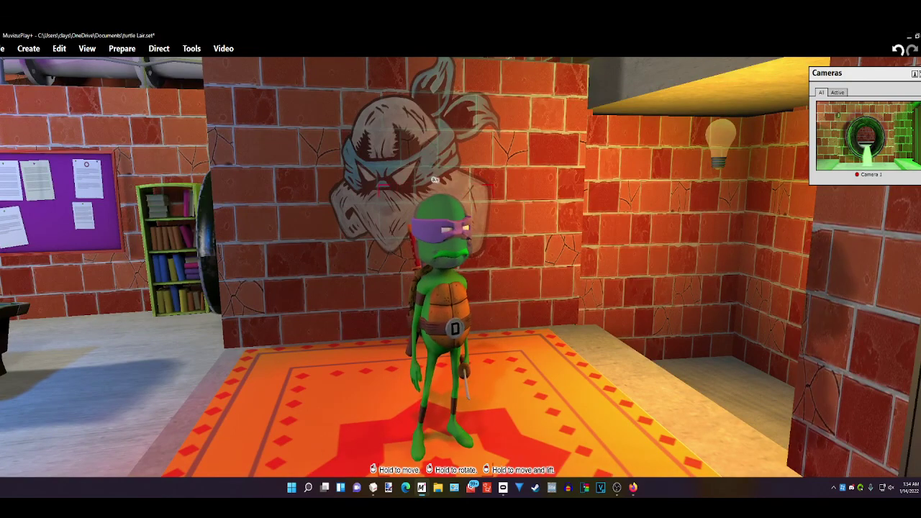
right_click_drag(556, 321, 579, 362)
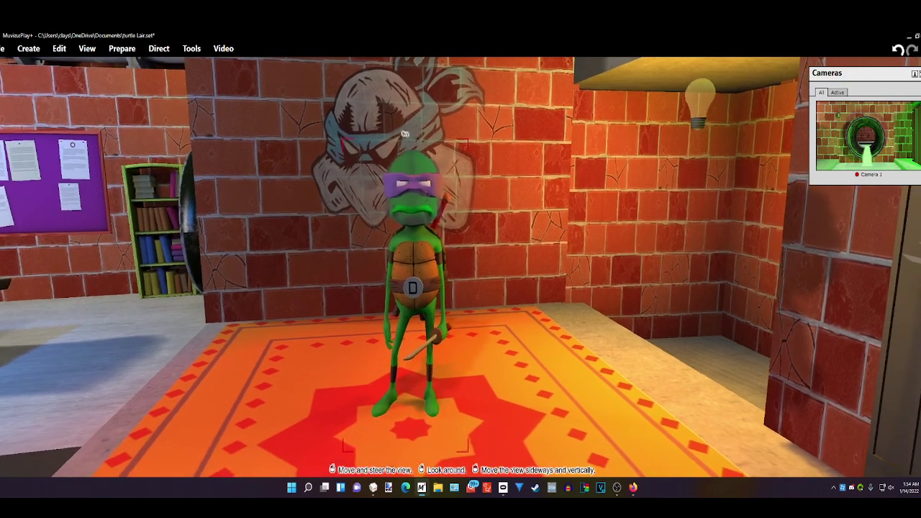
left_click_drag(580, 362, 558, 265)
middle_click_drag(559, 265, 515, 281)
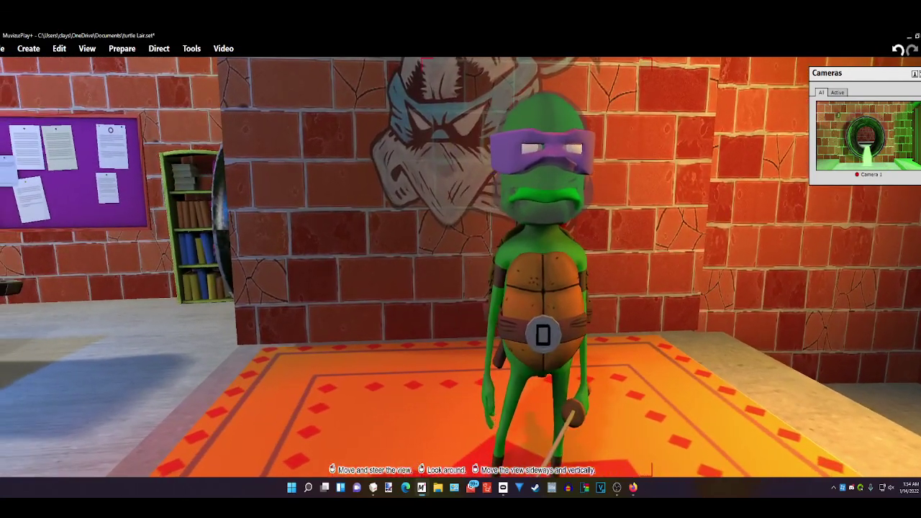
right_click_drag(555, 321, 553, 329)
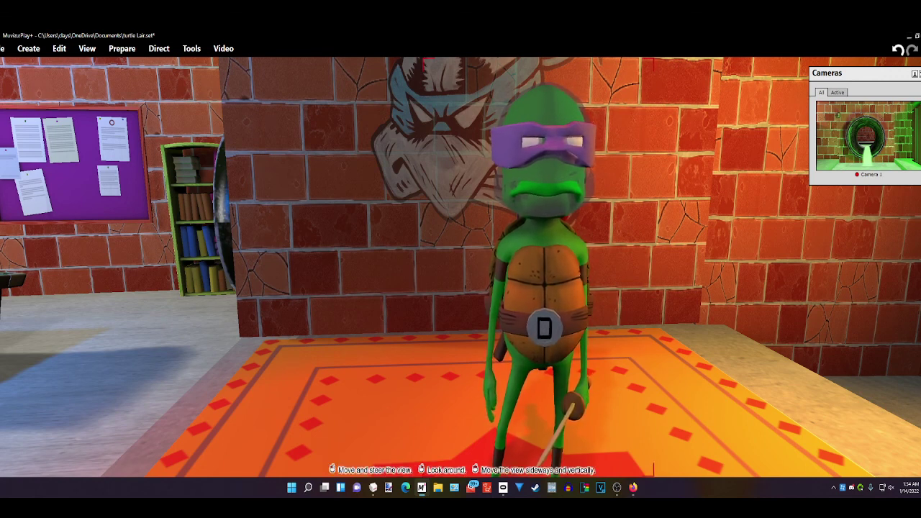
right_click_drag(655, 371, 650, 355)
left_click_drag(542, 59, 500, 72)
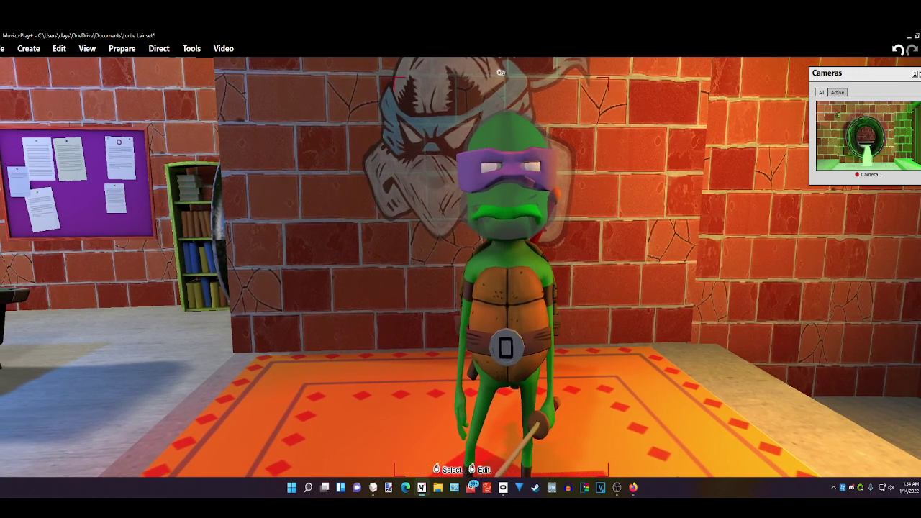